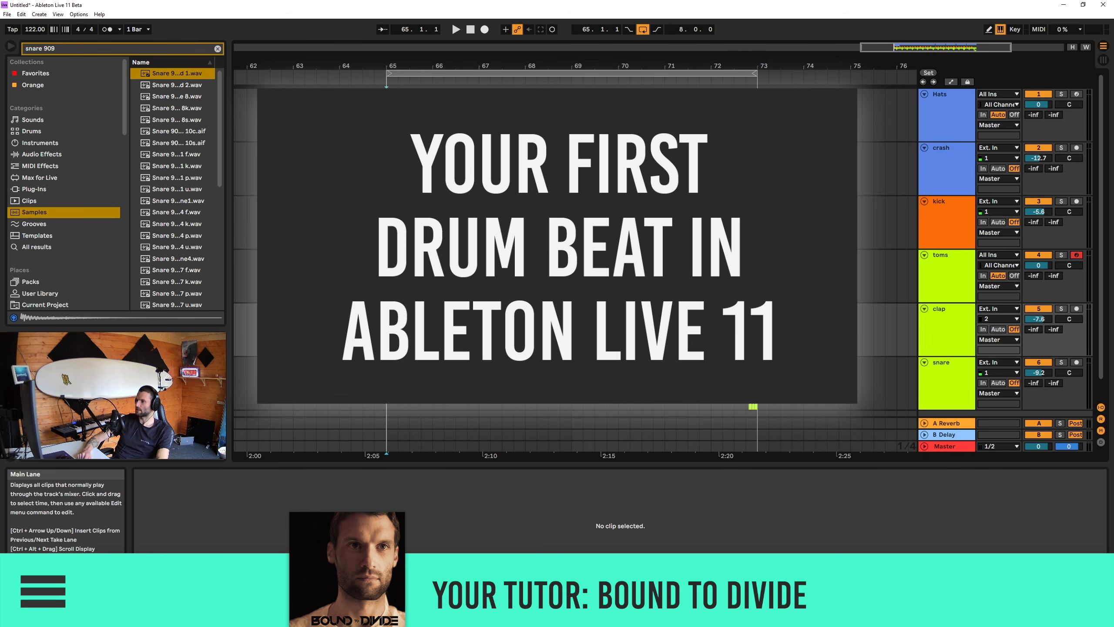
- Play back the finished drum arrangement from bar 65
key("space")
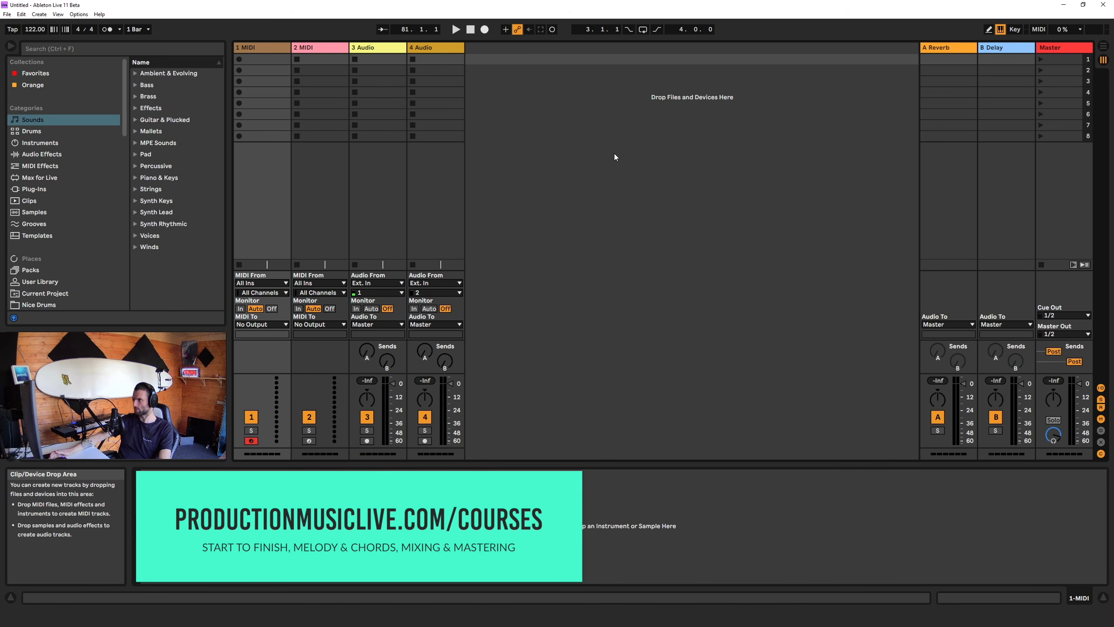
- Try the Mid Light theme in the preferences and return to the Dark theme
left_click(79, 14)
left_click(134, 260)
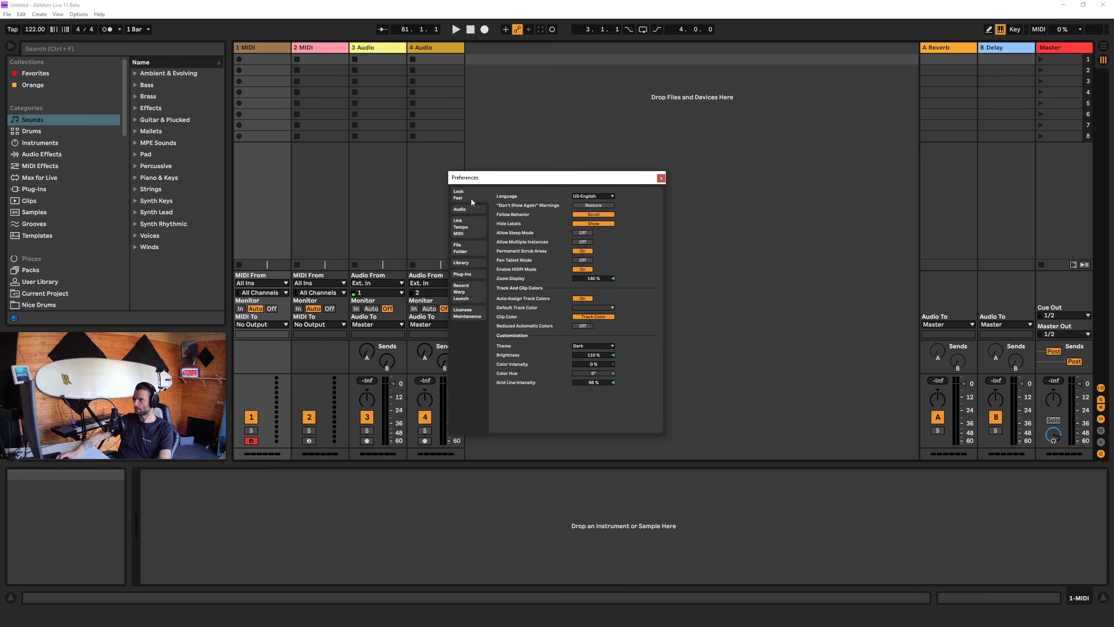
left_click(595, 347)
left_click(596, 359)
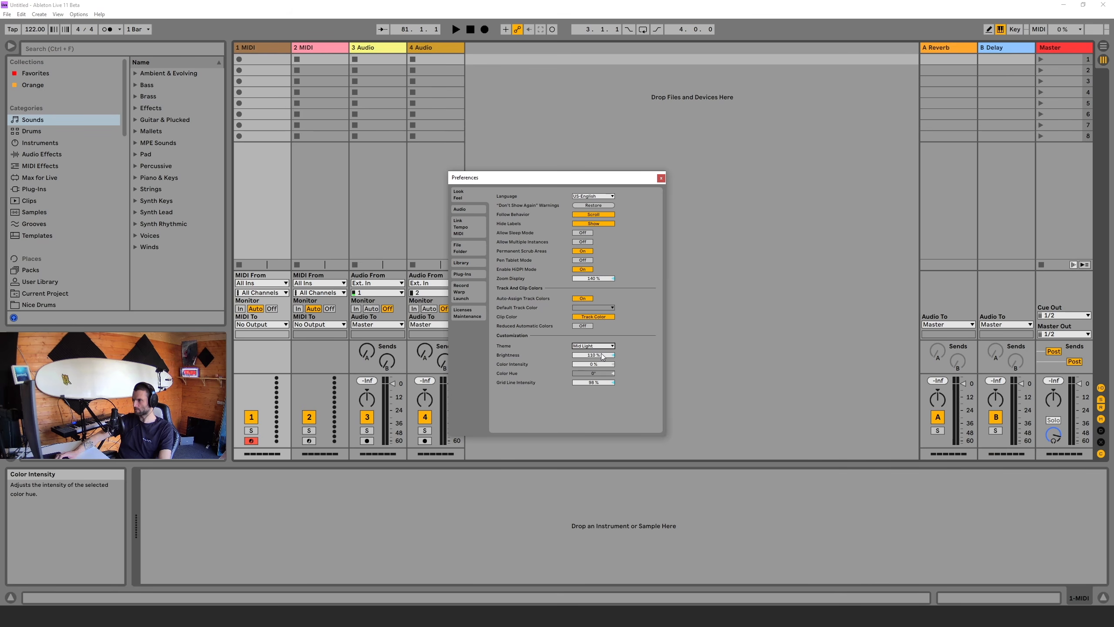
left_click(594, 346)
left_click(595, 372)
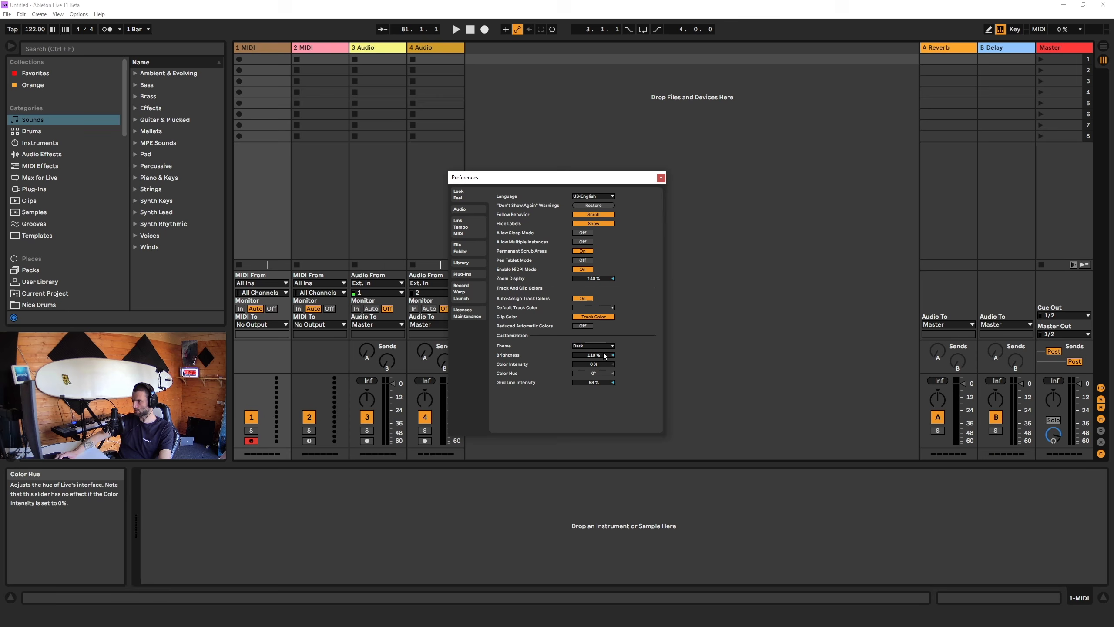
left_click(661, 178)
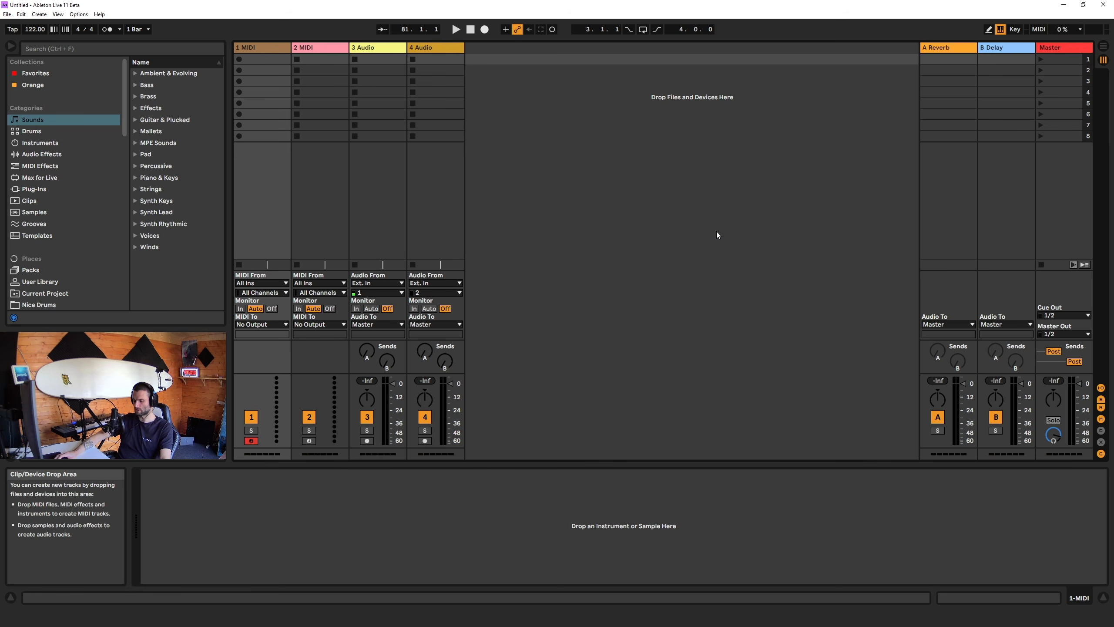
- Switch to Arrangement View and search the Samples category for "kick 909"
key("Tab")
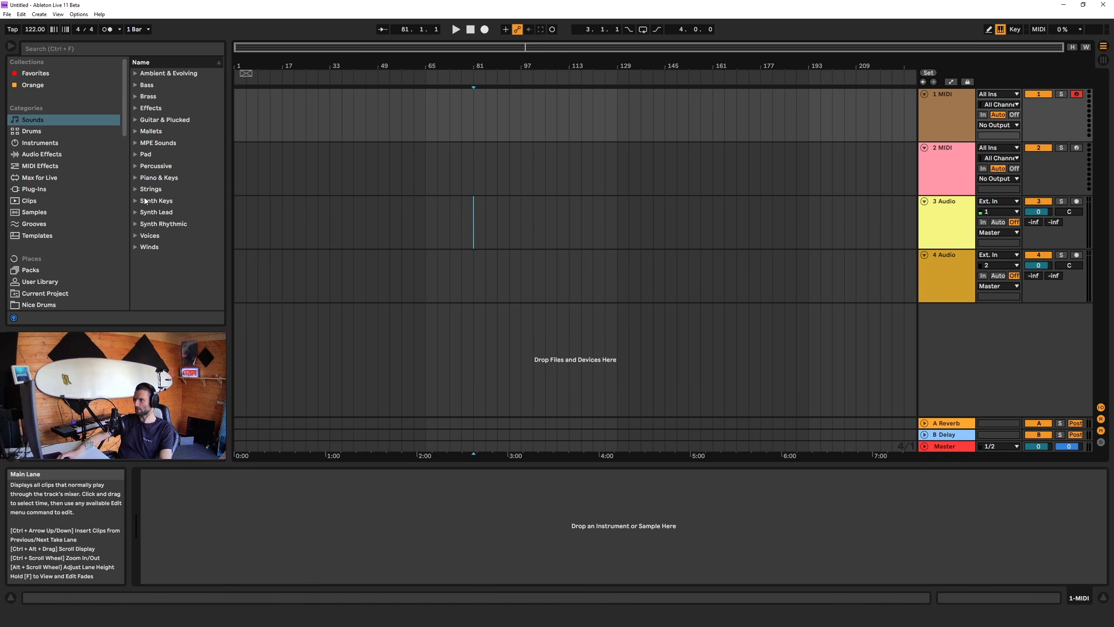
left_click(44, 212)
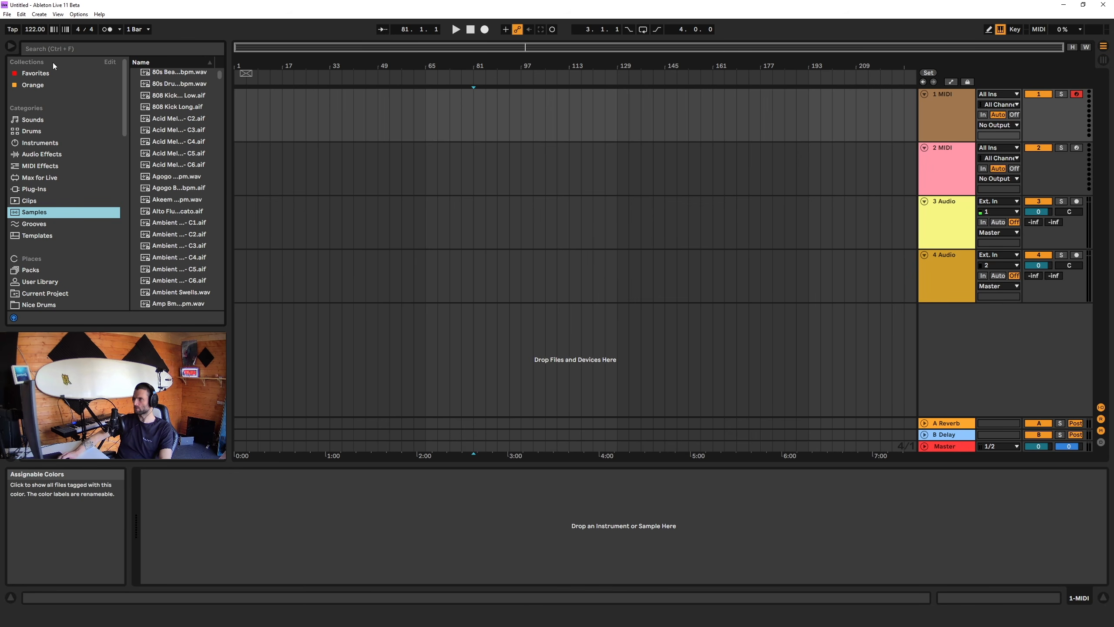
left_click(73, 49)
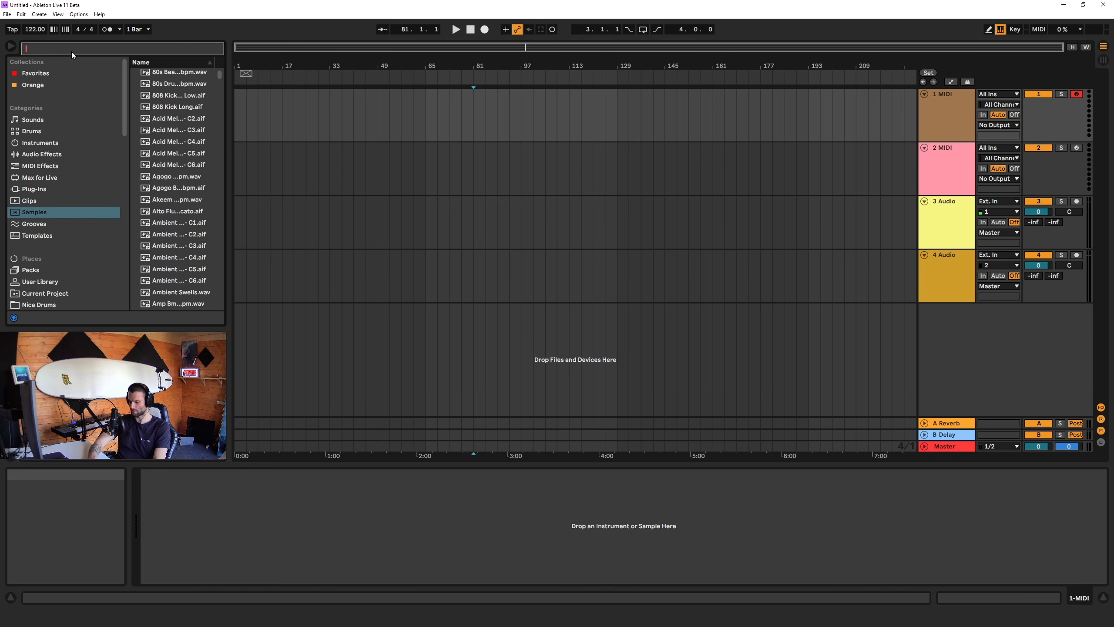
type("kick")
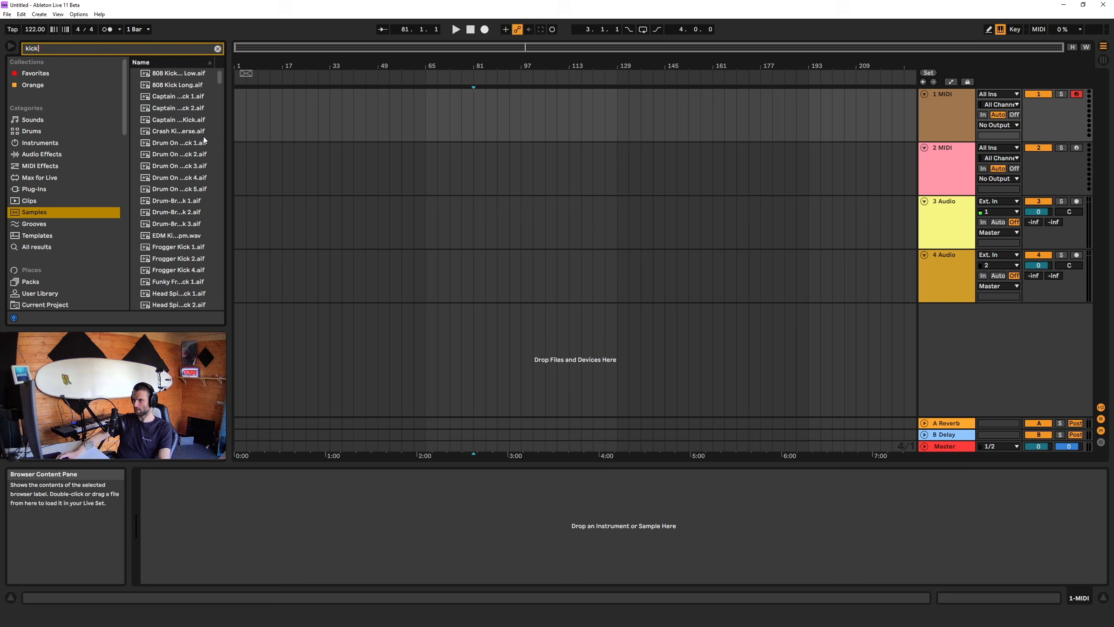
scroll(203, 137, "down", 5)
scroll(203, 127, "up", 5)
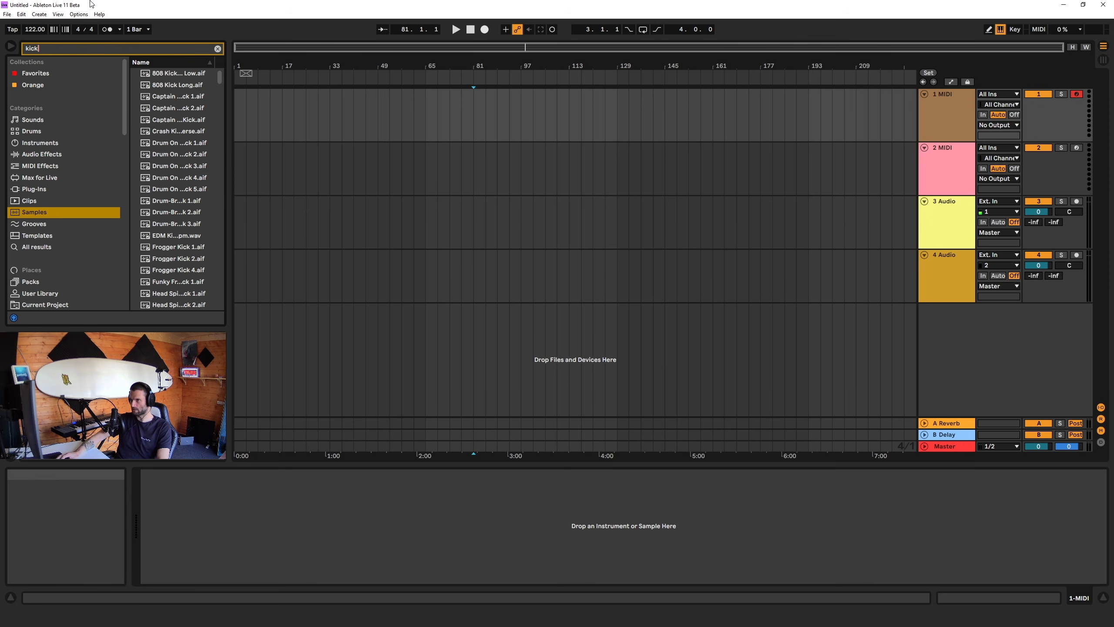
type("909")
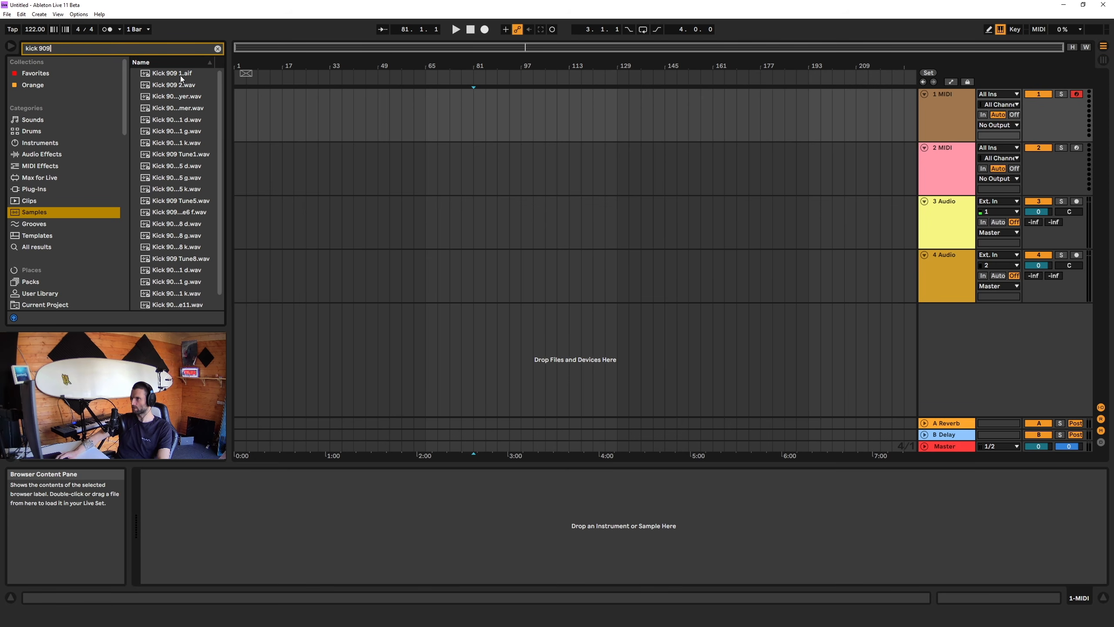
- Audition several 909 kick samples and place Kick 909 Tune8.wav on the 3 Audio track at bar 65
left_click(180, 75)
left_click(177, 96)
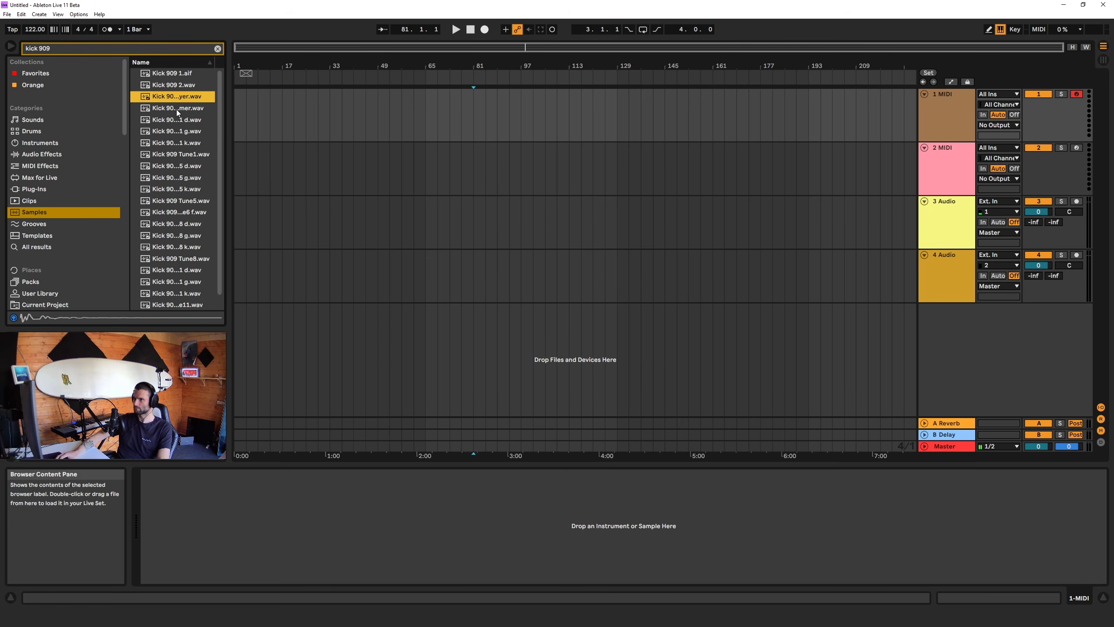
left_click(184, 259)
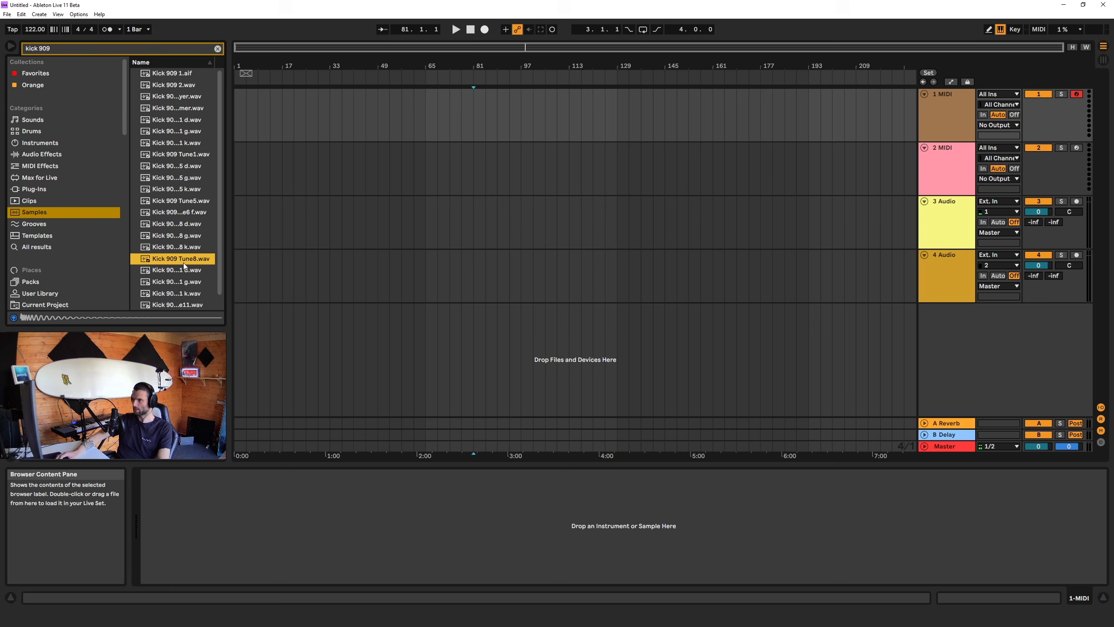
mouse_move(176, 259)
left_mouse_down()
mouse_move(584, 149)
mouse_move(539, 102)
mouse_move(553, 228)
mouse_move(438, 246)
mouse_move(492, 249)
mouse_move(181, 248)
mouse_move(178, 259)
left_mouse_up()
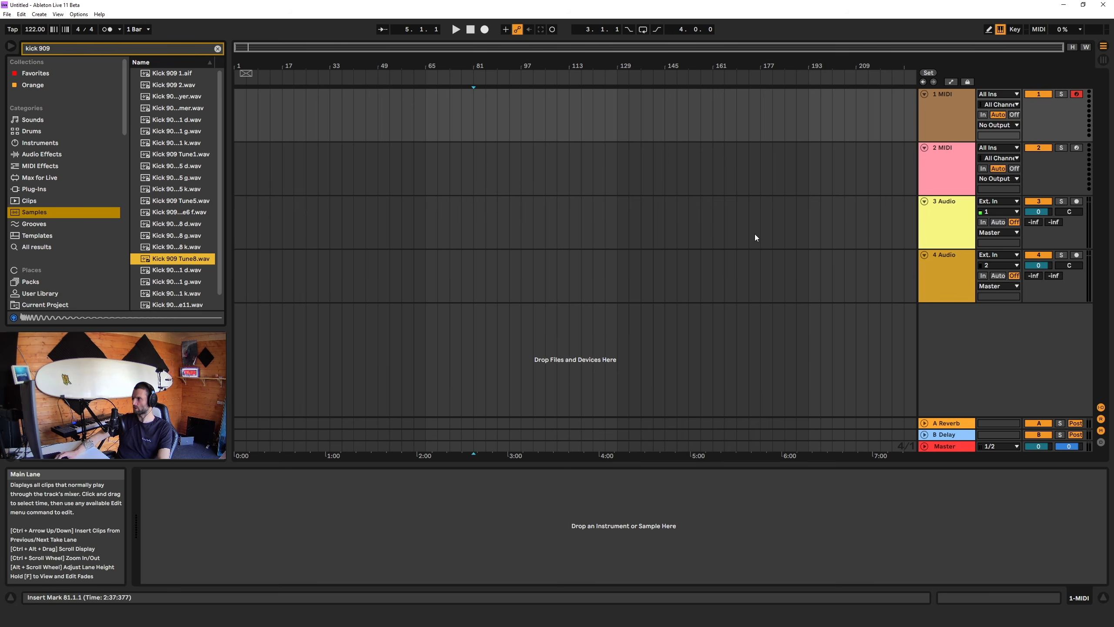
mouse_move(170, 261)
left_mouse_down()
mouse_move(438, 233)
mouse_move(428, 232)
left_mouse_up()
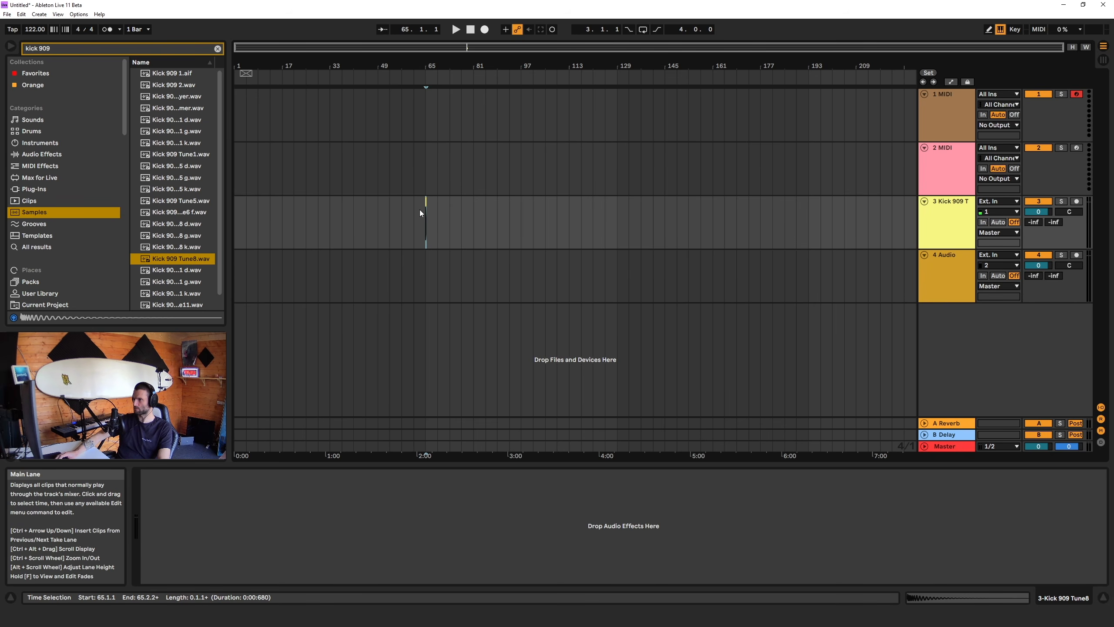
- Set the insert marker at the start of the kick clip at bar 65 and play the clip close up
left_click_drag(412, 199, 537, 252)
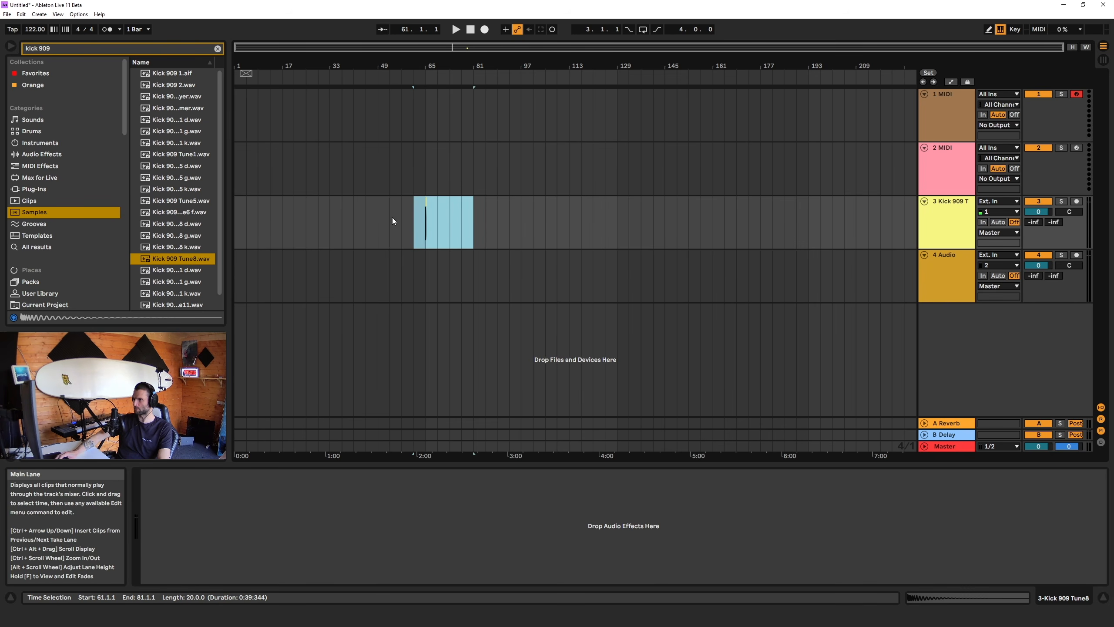
left_click(378, 215)
left_click(237, 217)
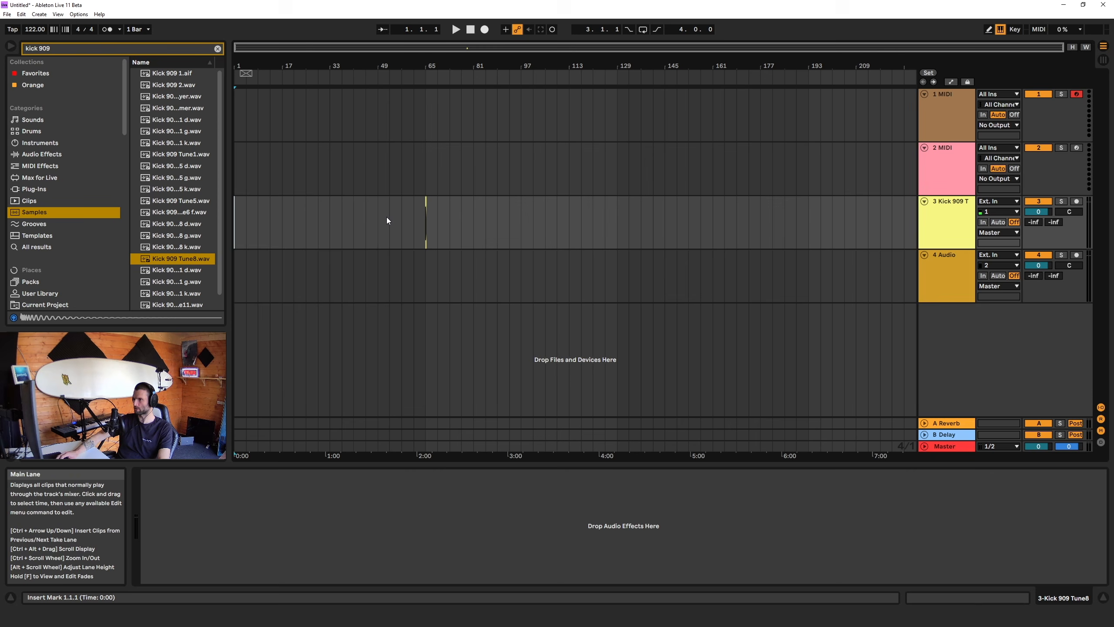
left_click(426, 211)
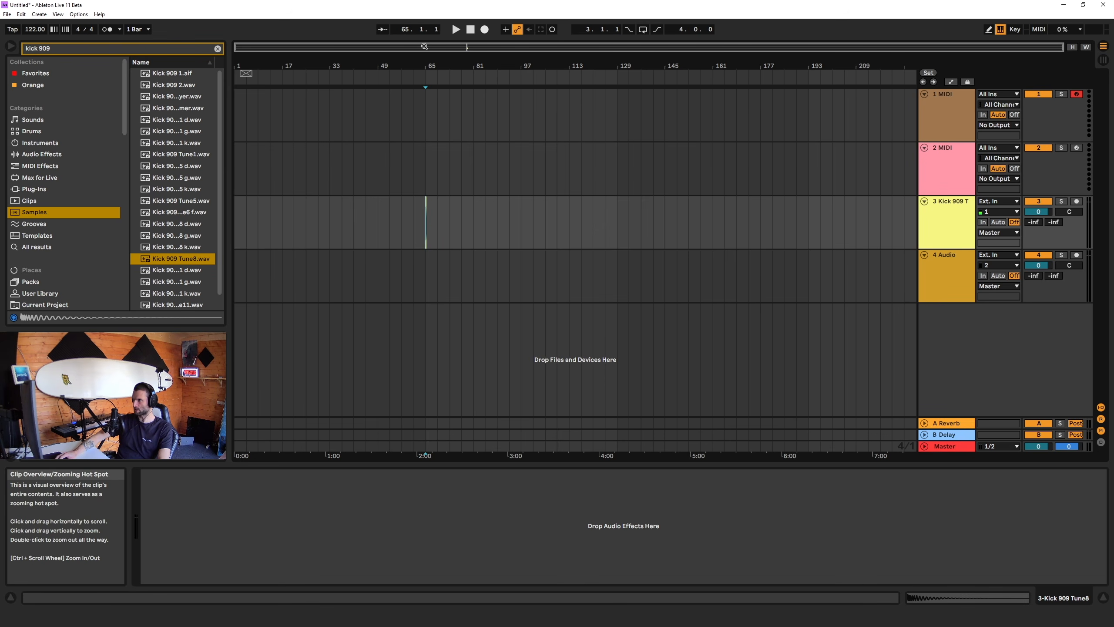
left_click_drag(425, 46, 248, 224)
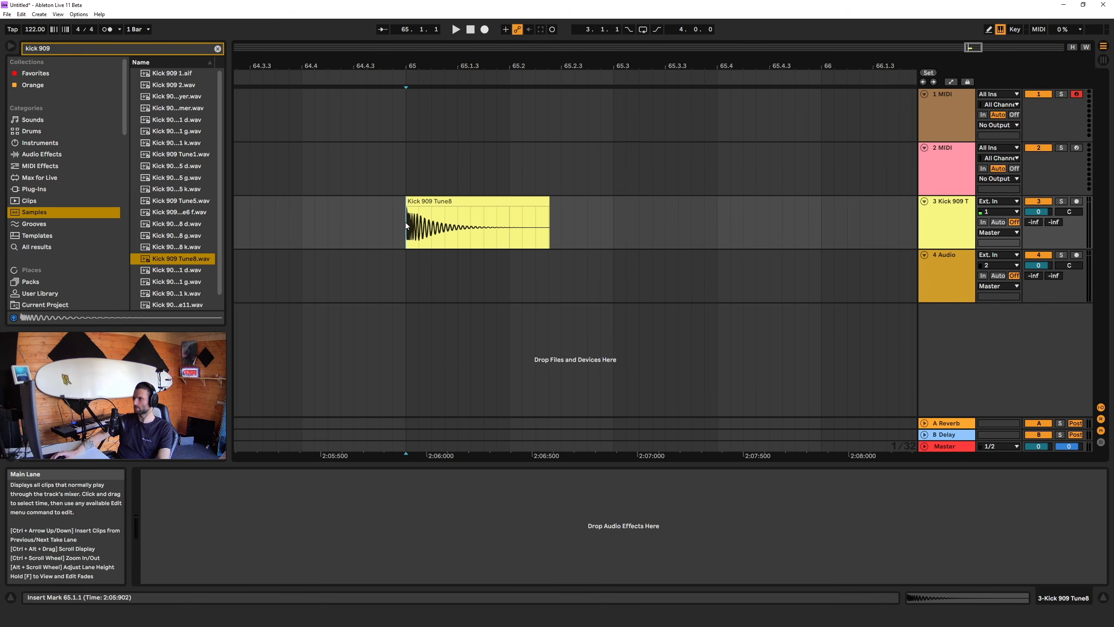
key("space")
key("space")
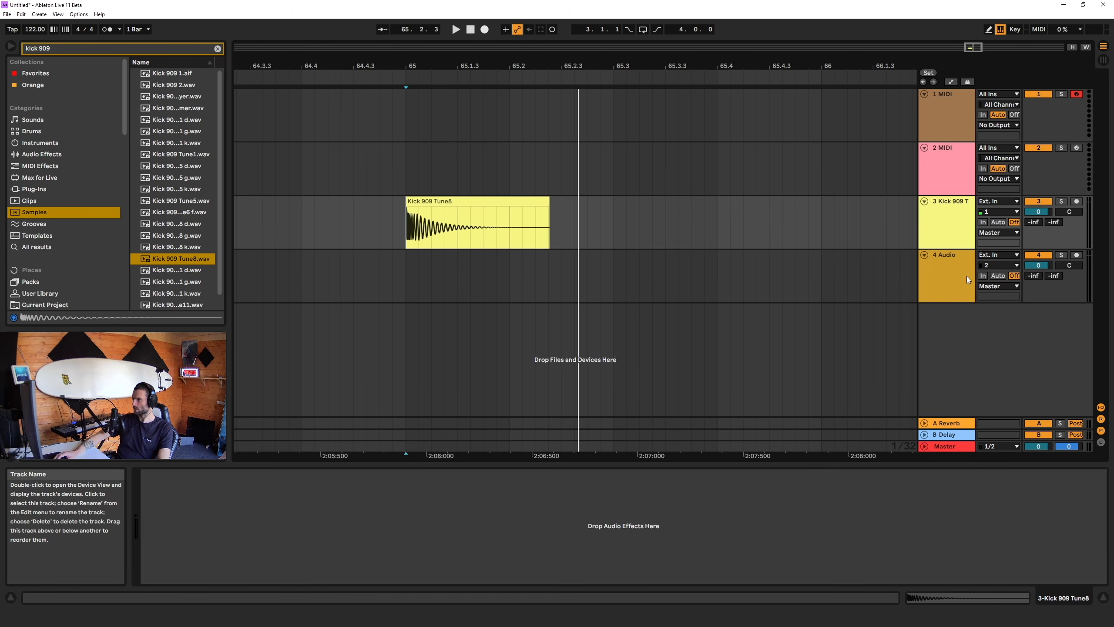
- Enlarge the Master track, play the kick clip, and lower the kick track's volume to -5.6 dB
left_click(483, 202)
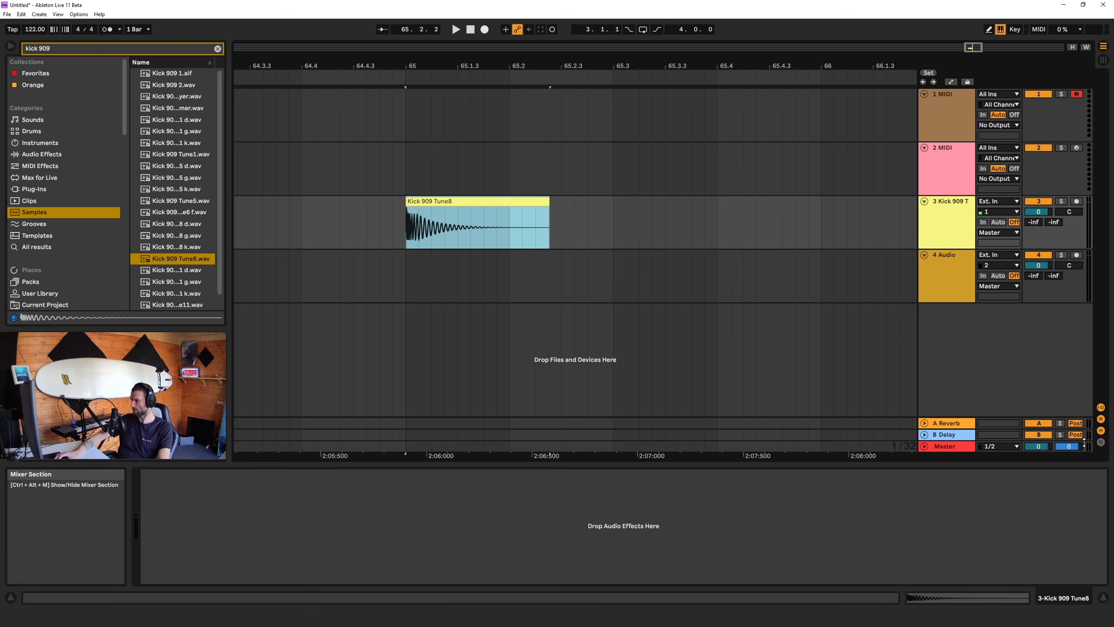
left_click_drag(1085, 443, 1084, 369)
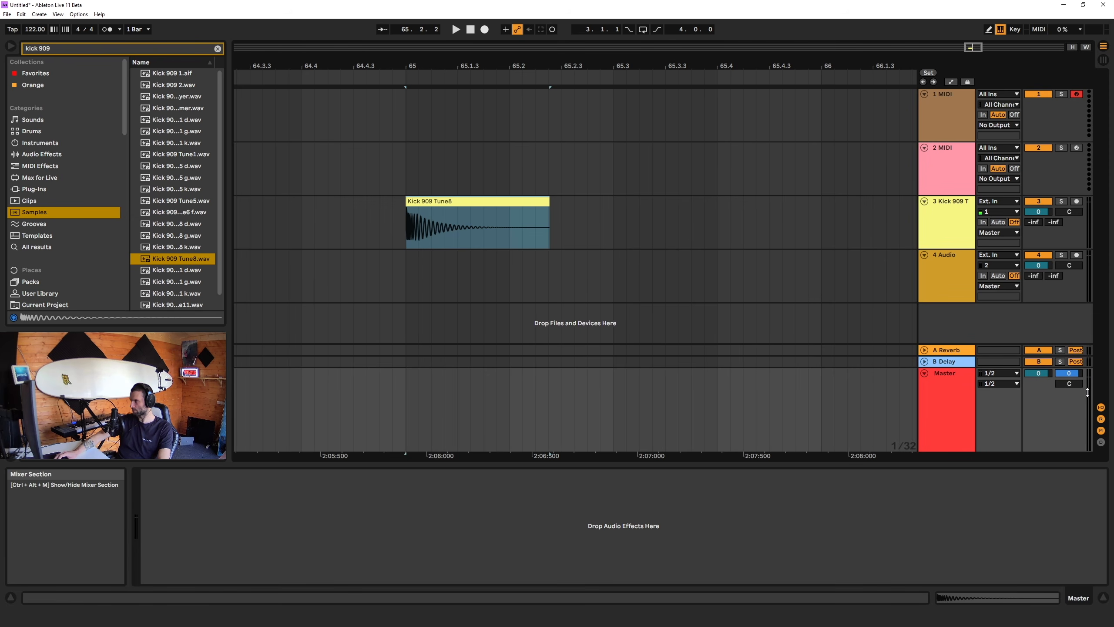
key("space")
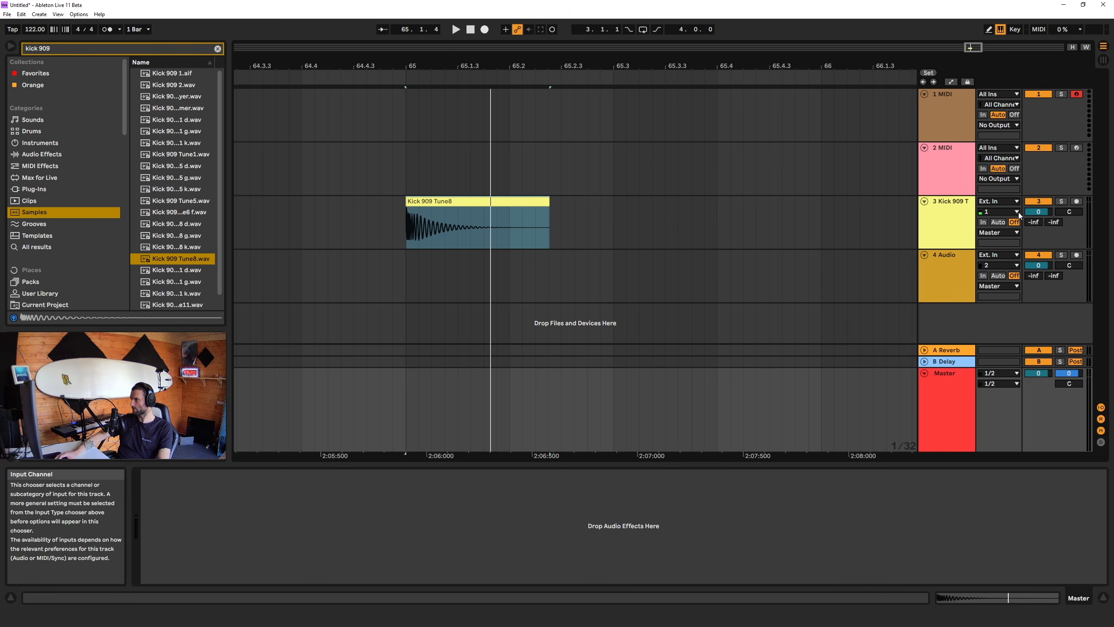
left_click_drag(1037, 218, 1038, 206)
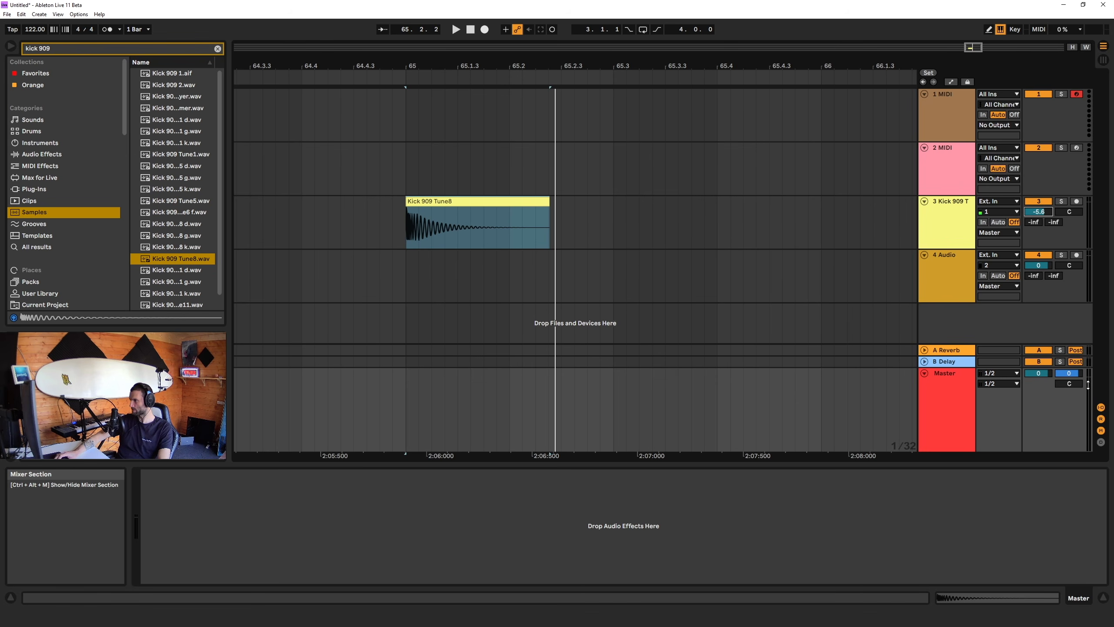
- Replay the kick clip to check its level on the Master meter, and fold the Master track
key("space")
key("space")
key("space")
key("space")
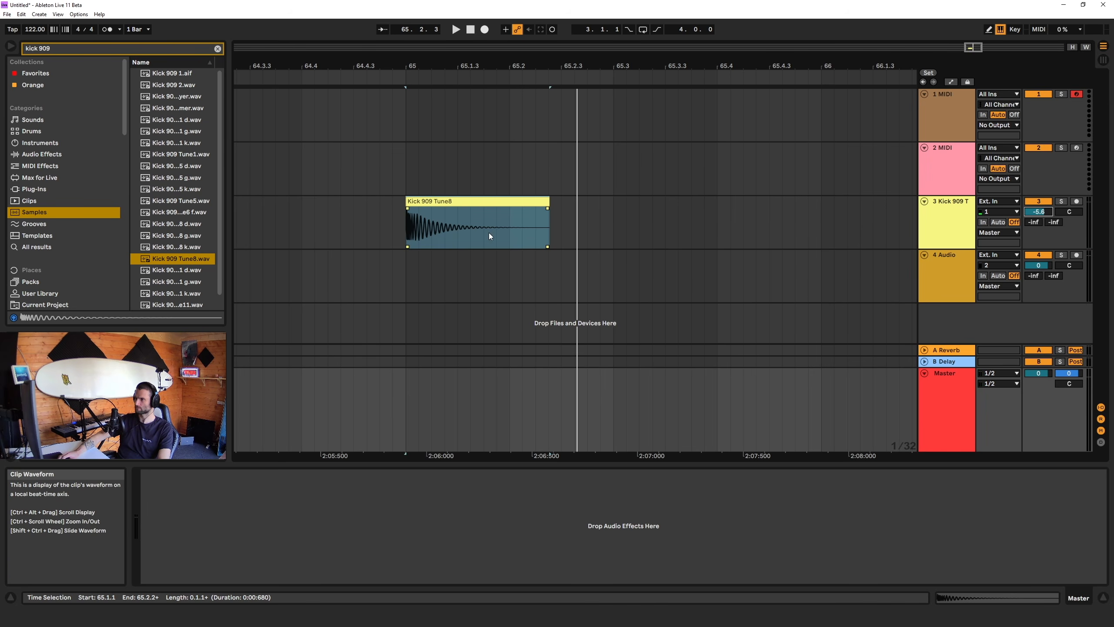
left_click(924, 374)
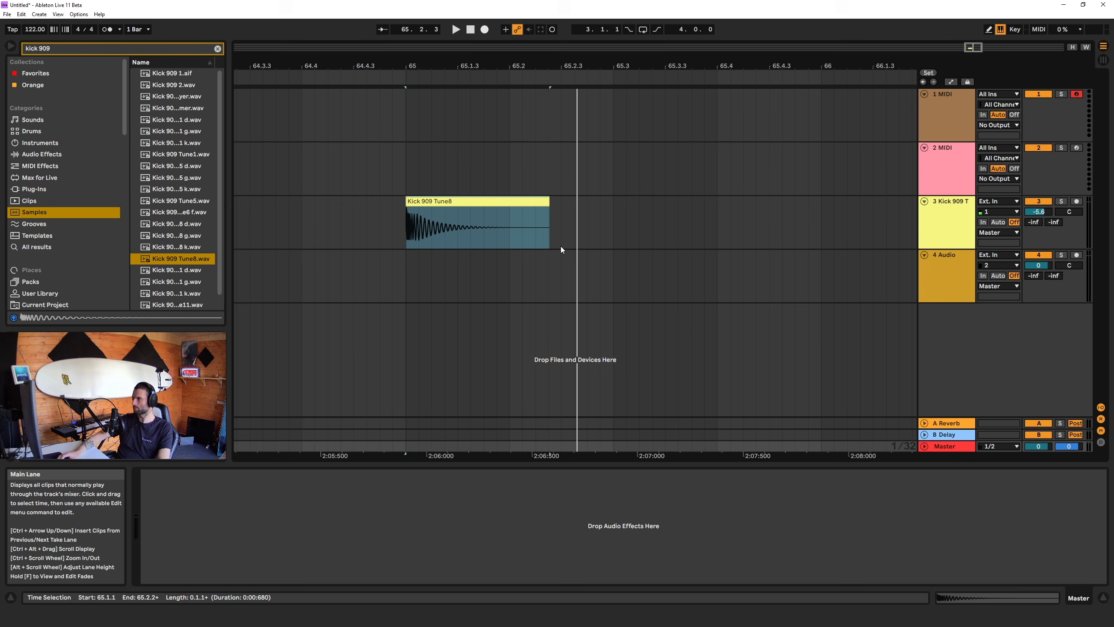
left_click(407, 241)
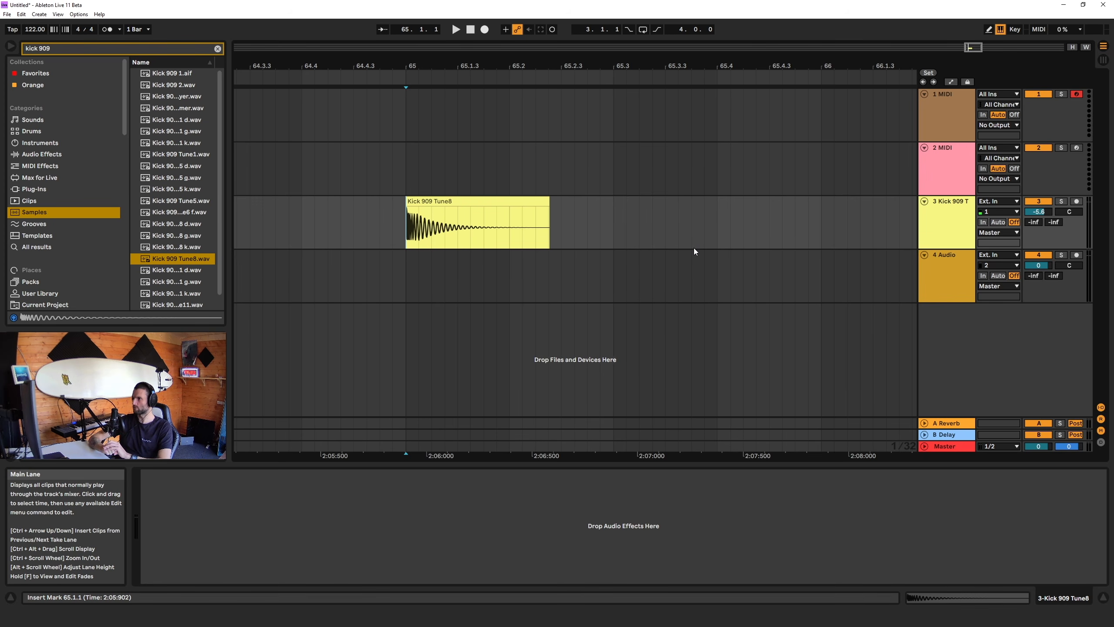
key("Up")
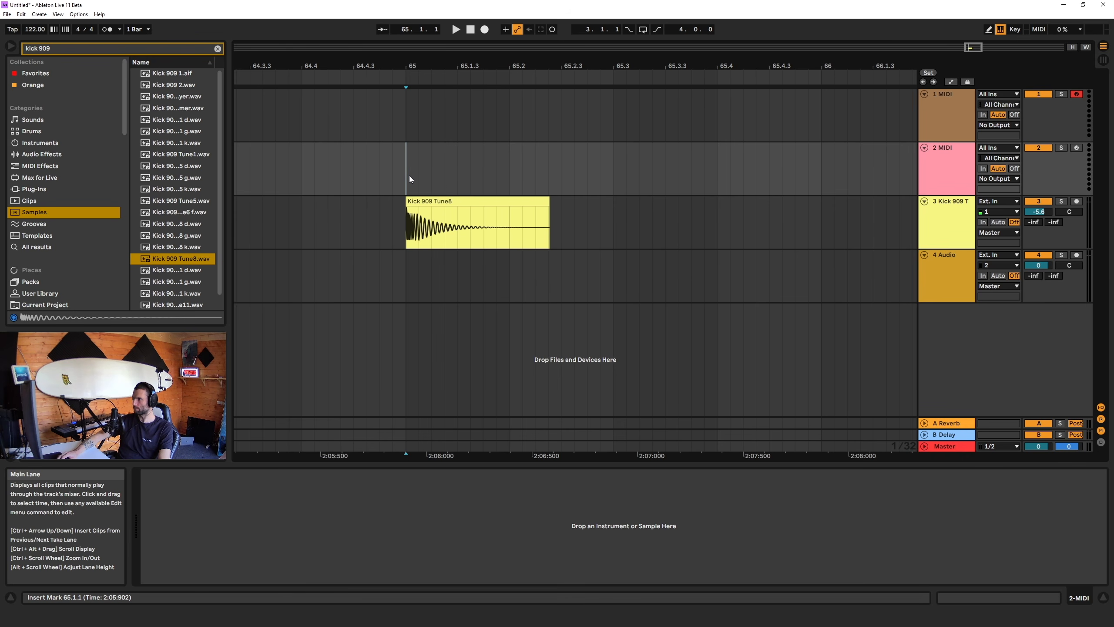
left_click_drag(409, 176, 523, 167)
left_click(577, 151)
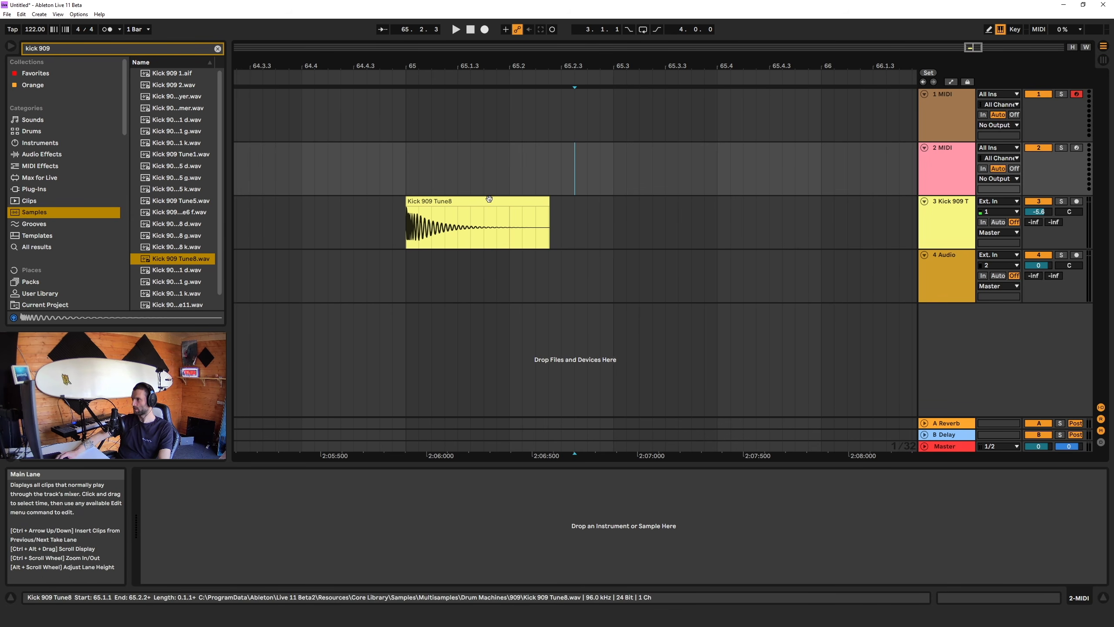
- Trim the kick clip to one beat, duplicate it three times to fill bar 65, and play the pattern
left_click_drag(549, 202, 404, 209)
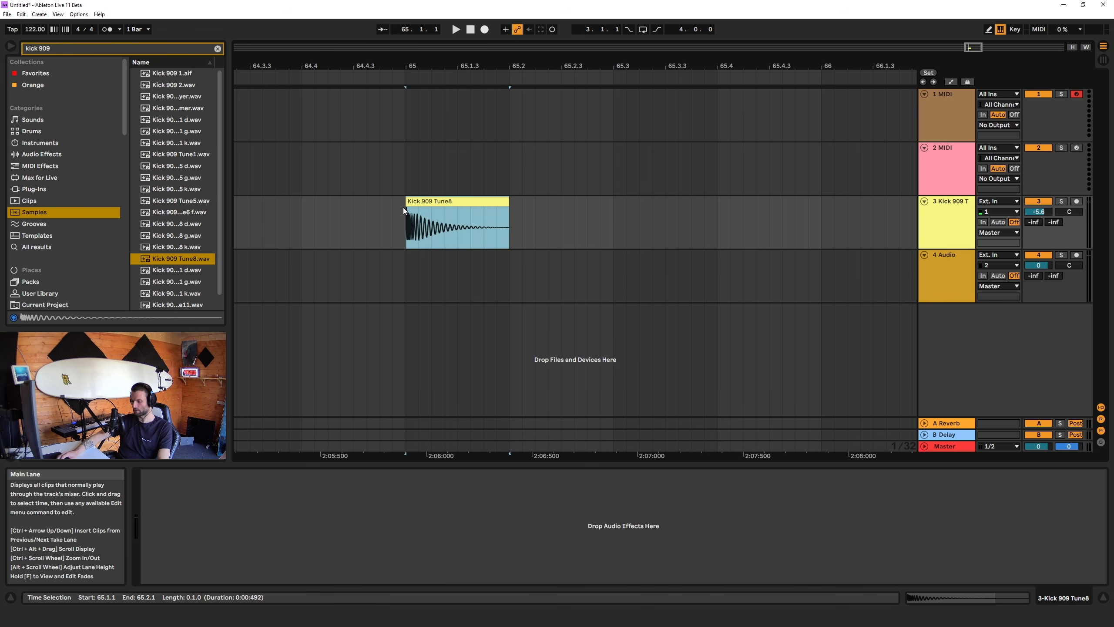
key("ctrl+d")
key("ctrl+d")
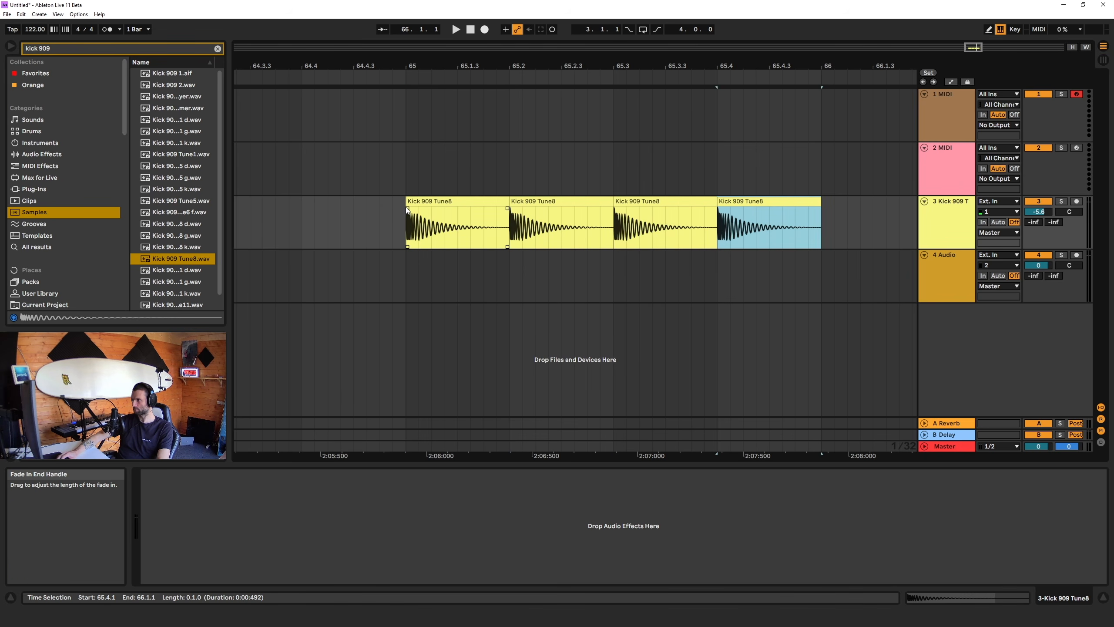
key("ctrl+d")
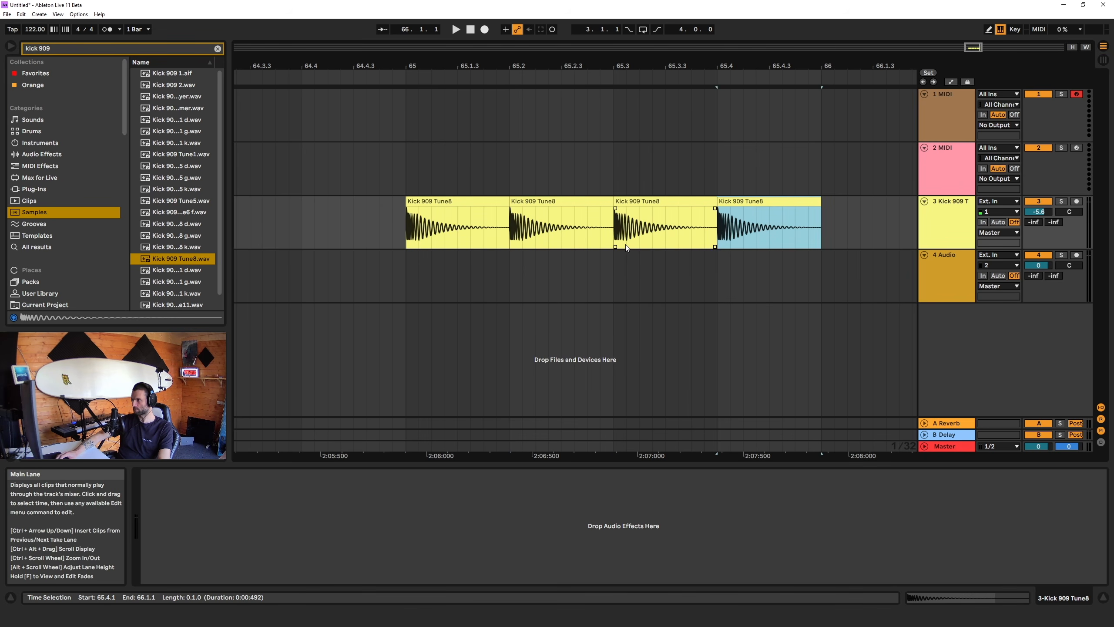
left_click(406, 232)
key("space")
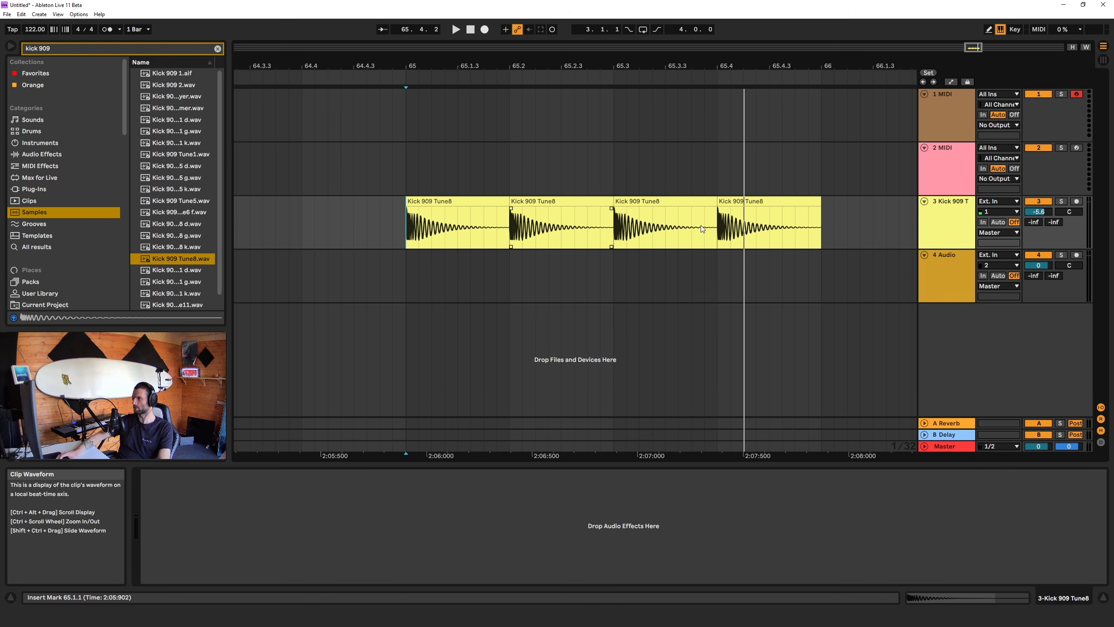
- Shorten the first kick clip so that it ends at 65.1.3
left_click(508, 201)
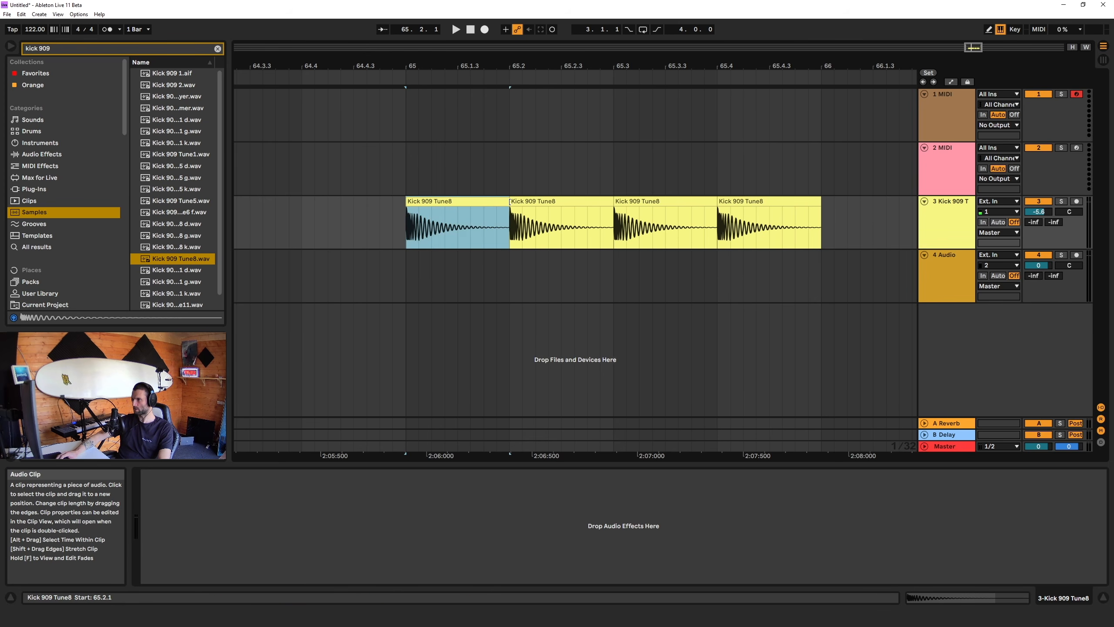
left_click_drag(508, 200, 460, 204)
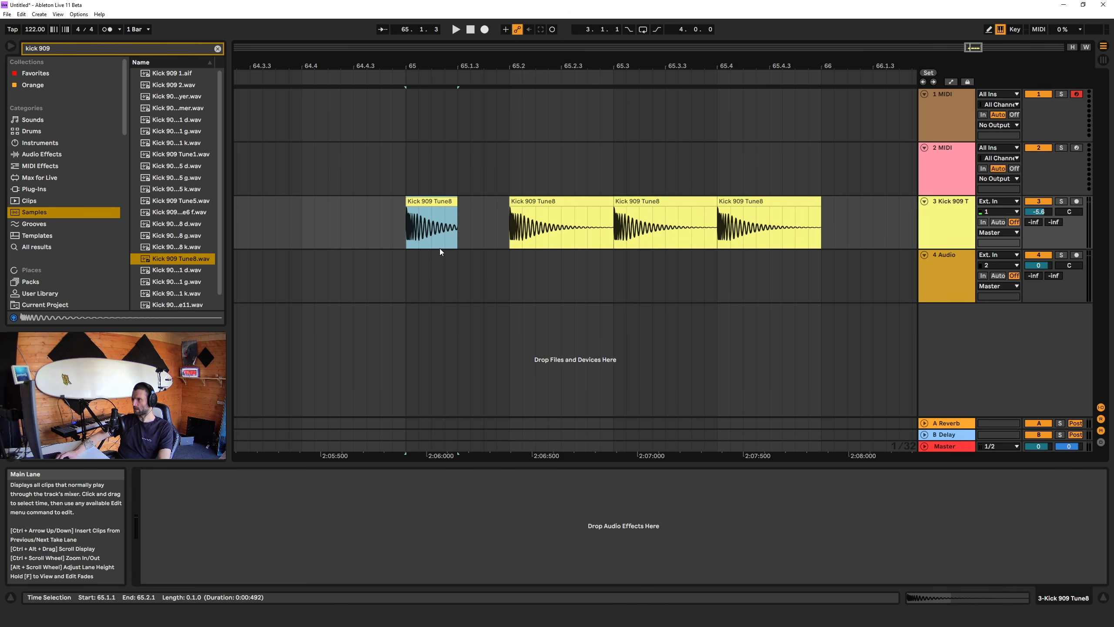
- Play the shortened first kick clip from the start of bar 65
left_click(404, 231)
key("space")
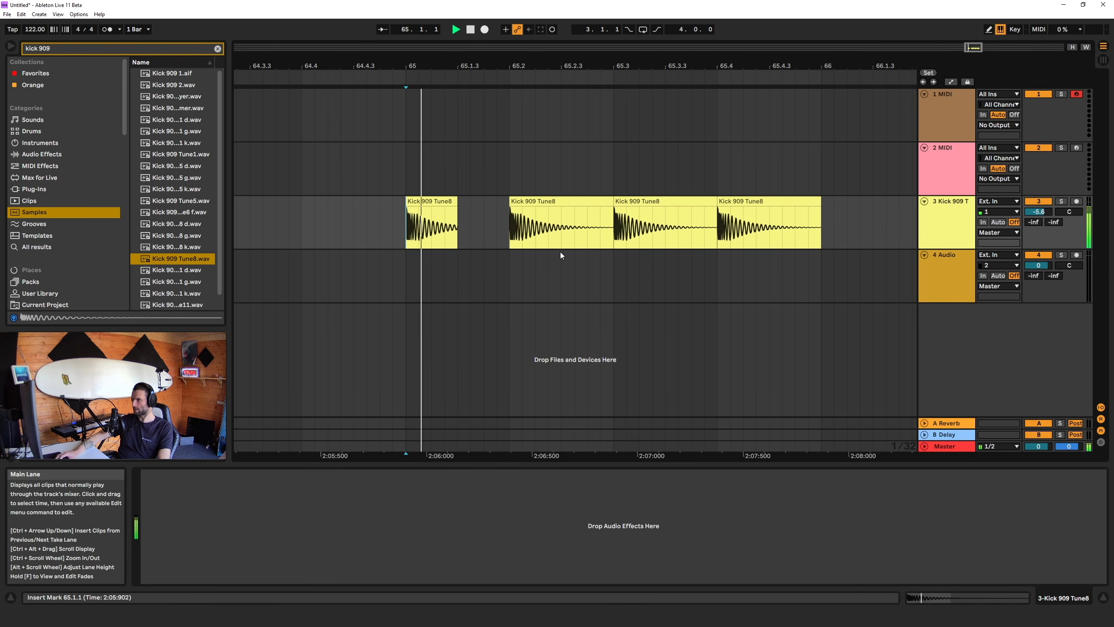
key("space")
- Try a fade-out on the shortened first kick clip, and remove the fade again
left_click(461, 232)
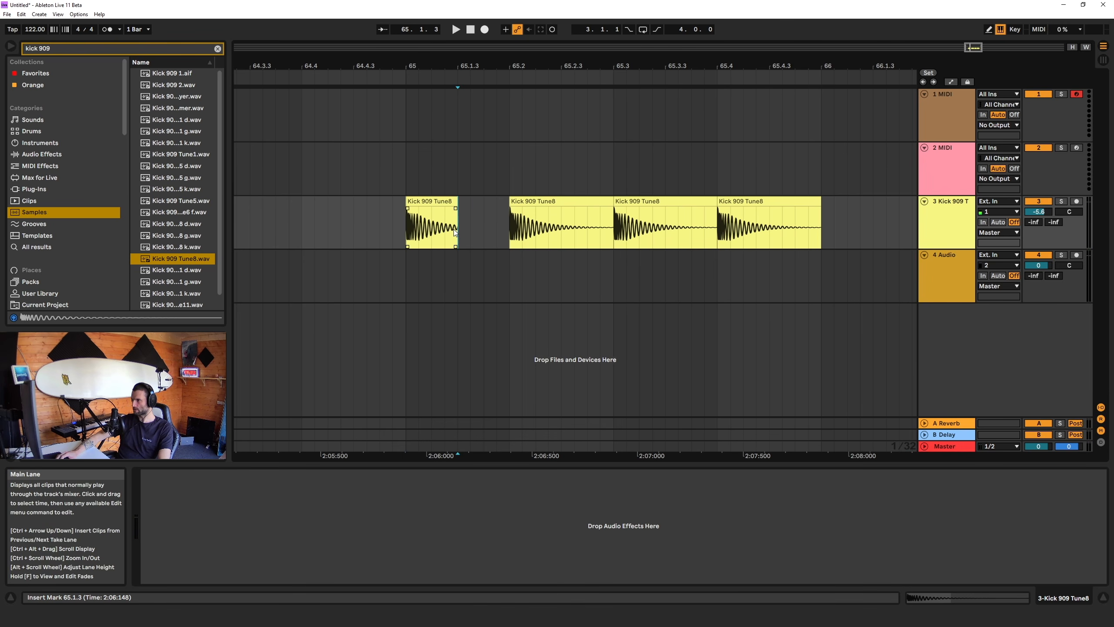
left_click_drag(454, 229, 459, 227)
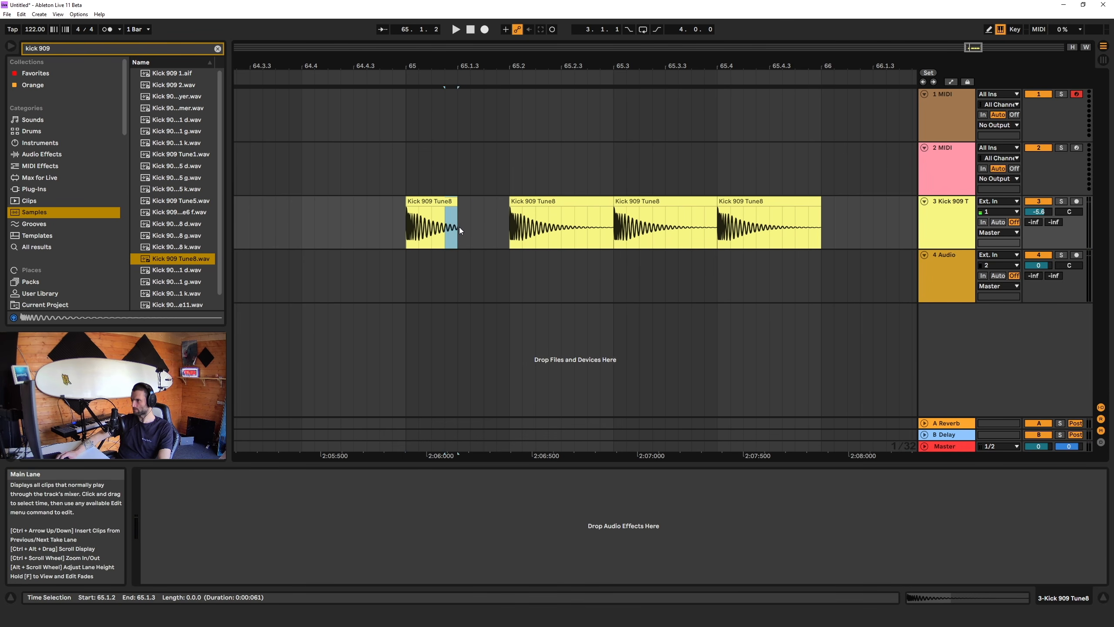
left_click(460, 227)
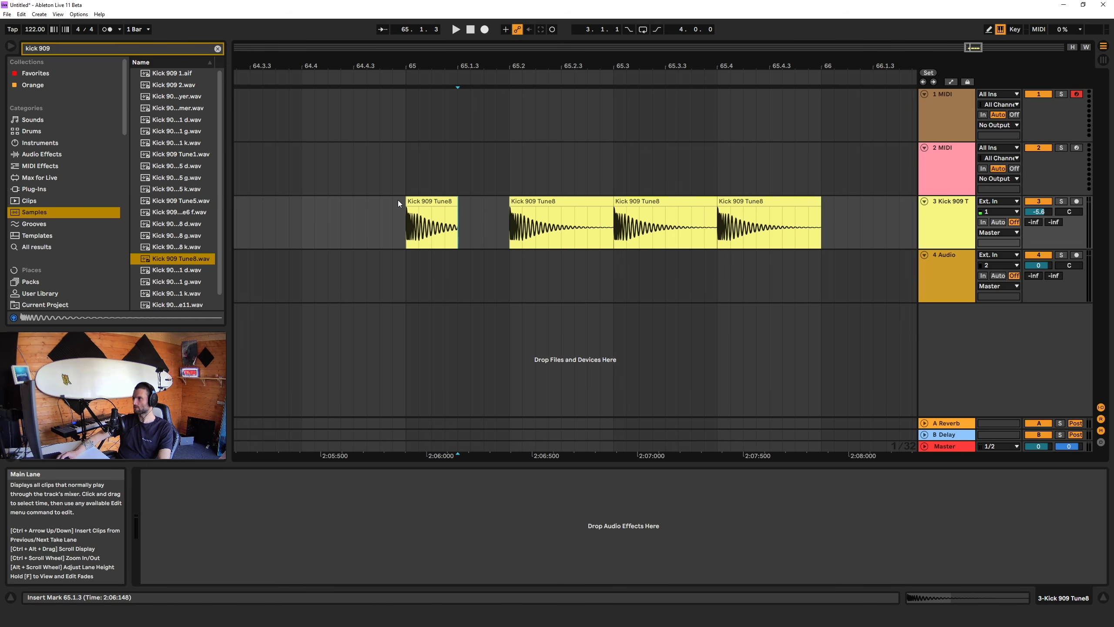
mouse_move(457, 211)
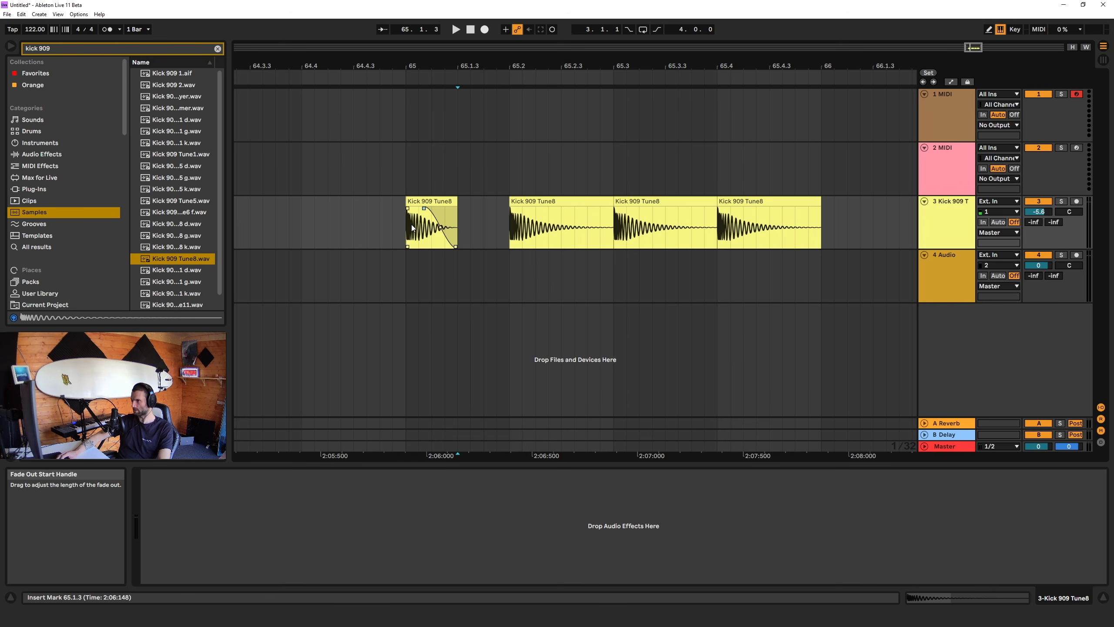
left_click_drag(411, 225, 459, 232)
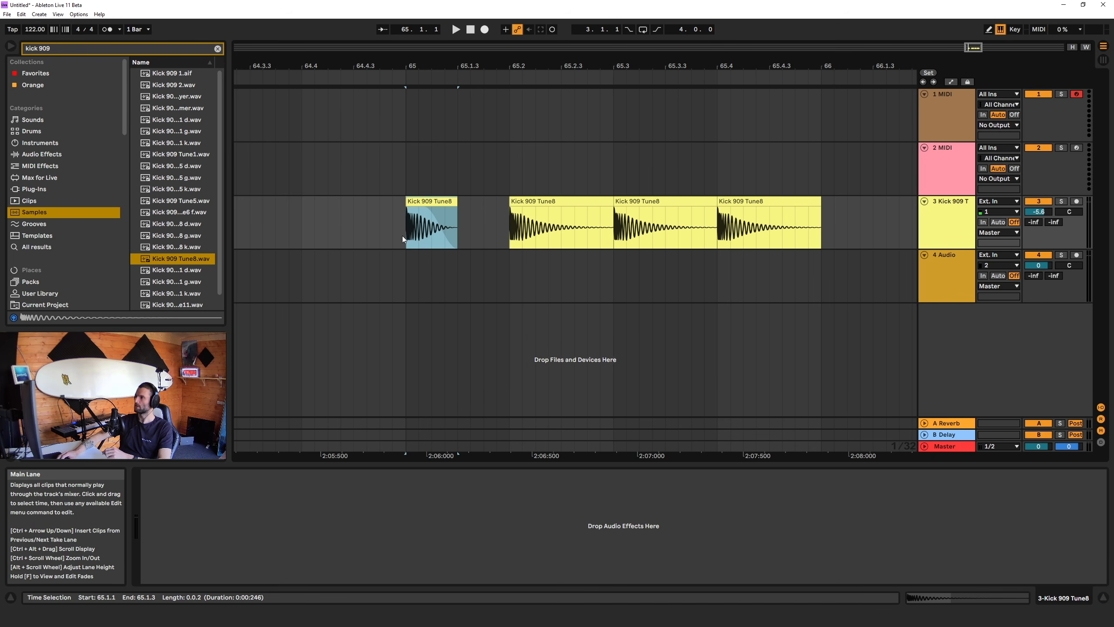
mouse_move(439, 241)
left_click_drag(425, 208, 460, 209)
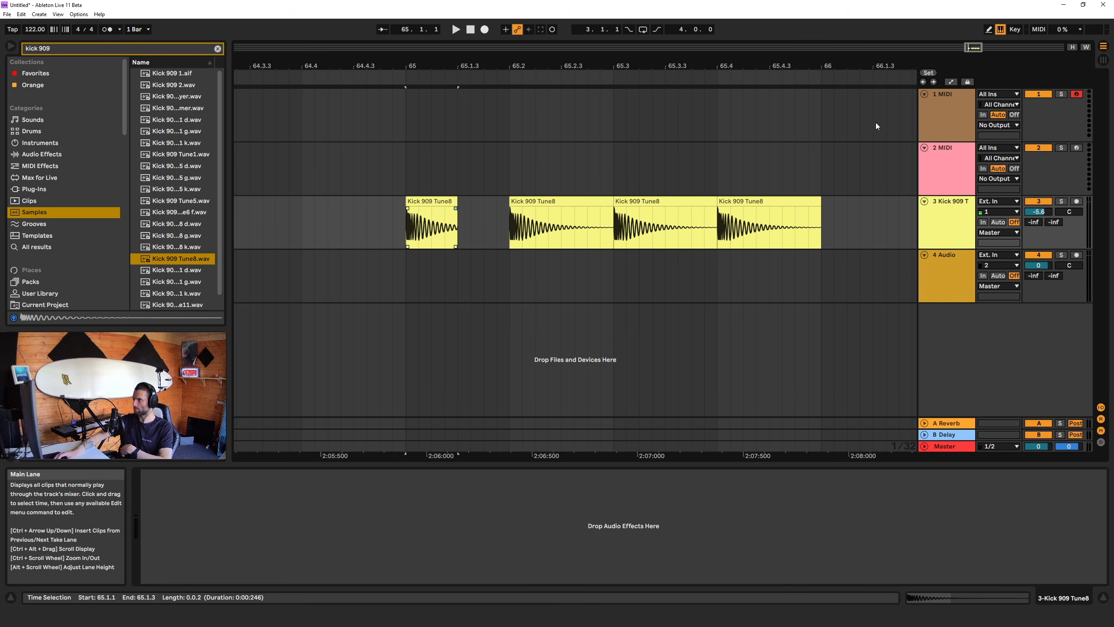
- Show and hide the automation lanes, and fade out the first kick clip over most of its length
left_click(951, 83)
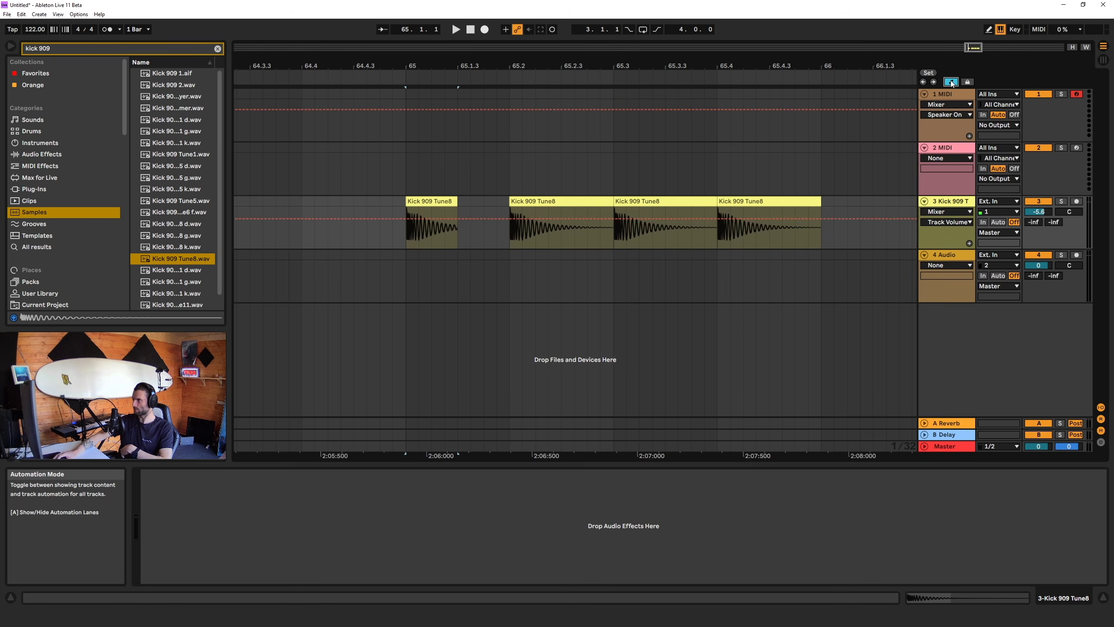
left_click(952, 83)
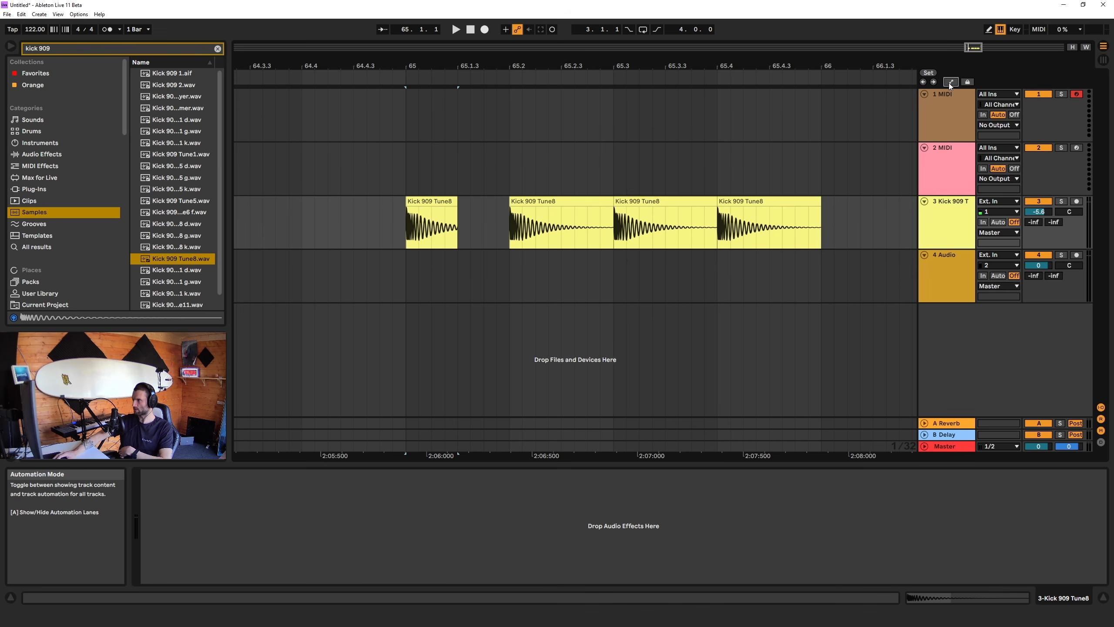
mouse_move(457, 210)
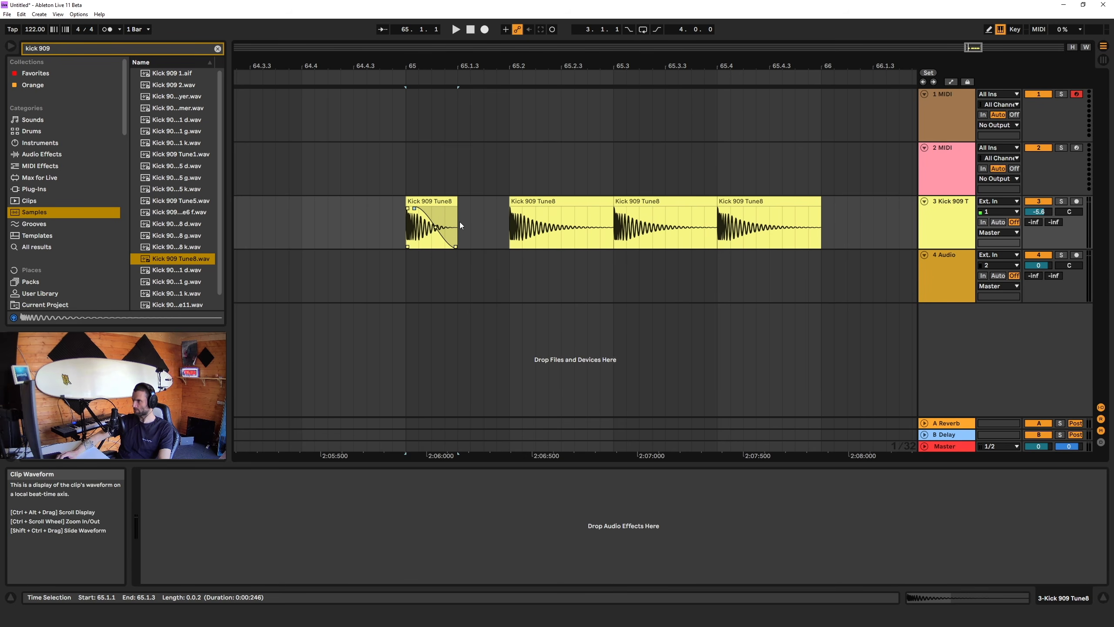
- Delete the three untrimmed kick clips and duplicate the first beat with the faded kick three times to fill bar 65
left_click_drag(509, 207, 819, 208)
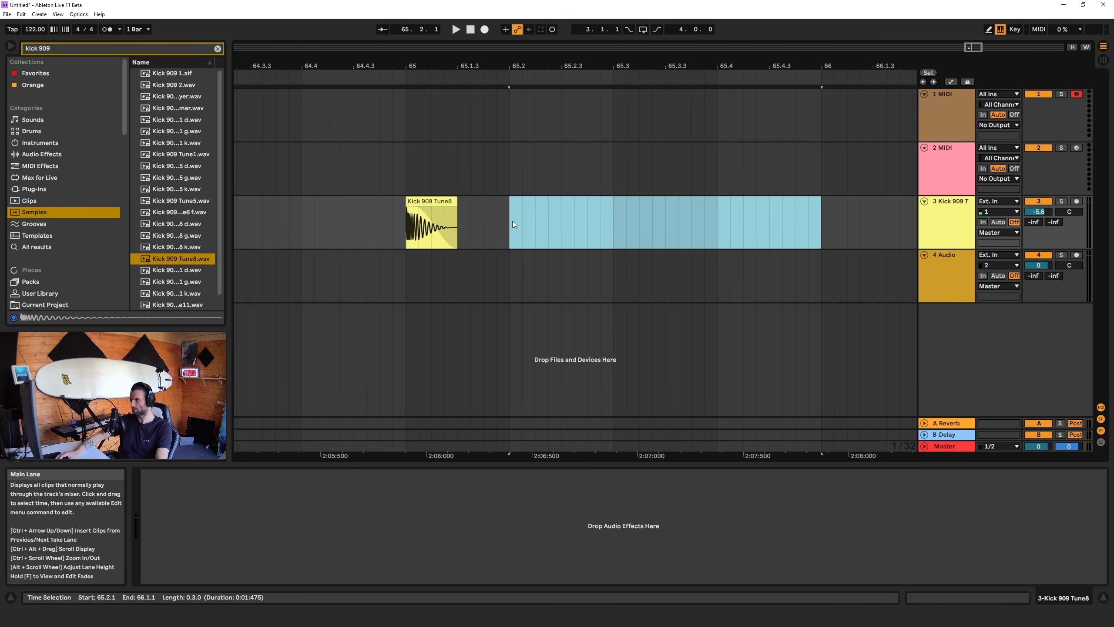
key("Delete")
left_click_drag(503, 224, 404, 224)
key("ctrl+d")
key("ctrl+d")
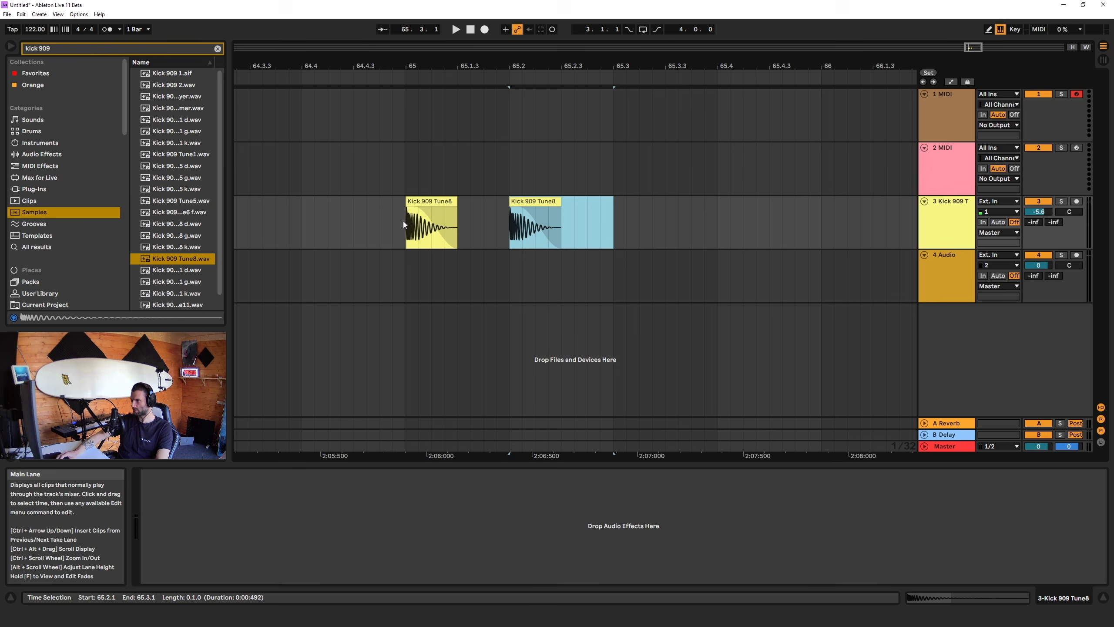
key("ctrl+d")
- Play the four faded kicks from 65.1.1
left_click(402, 222)
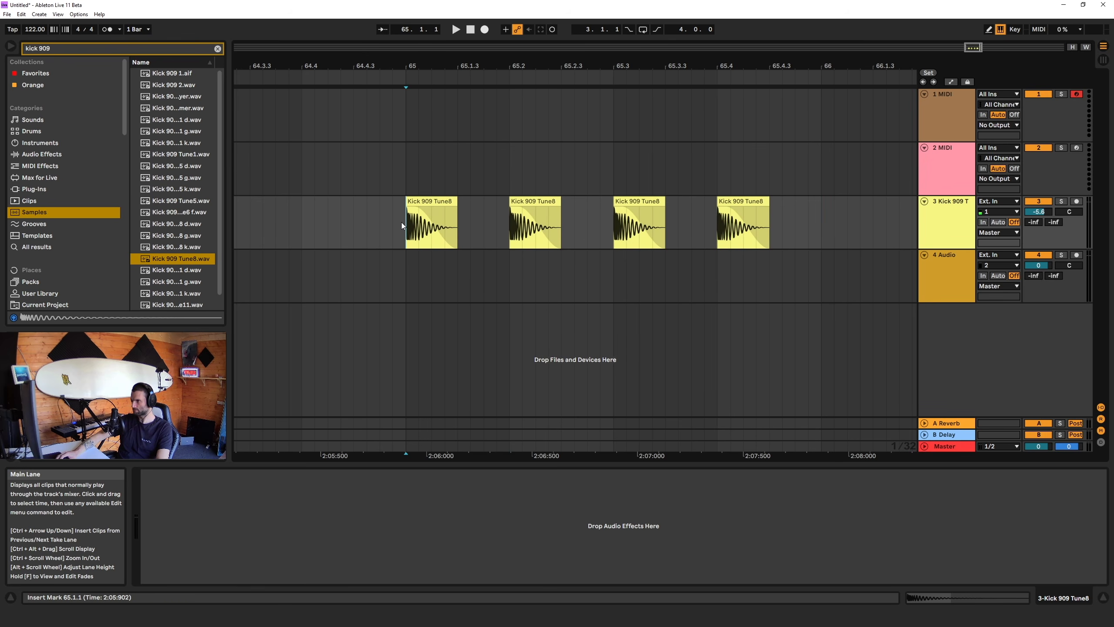
key("space")
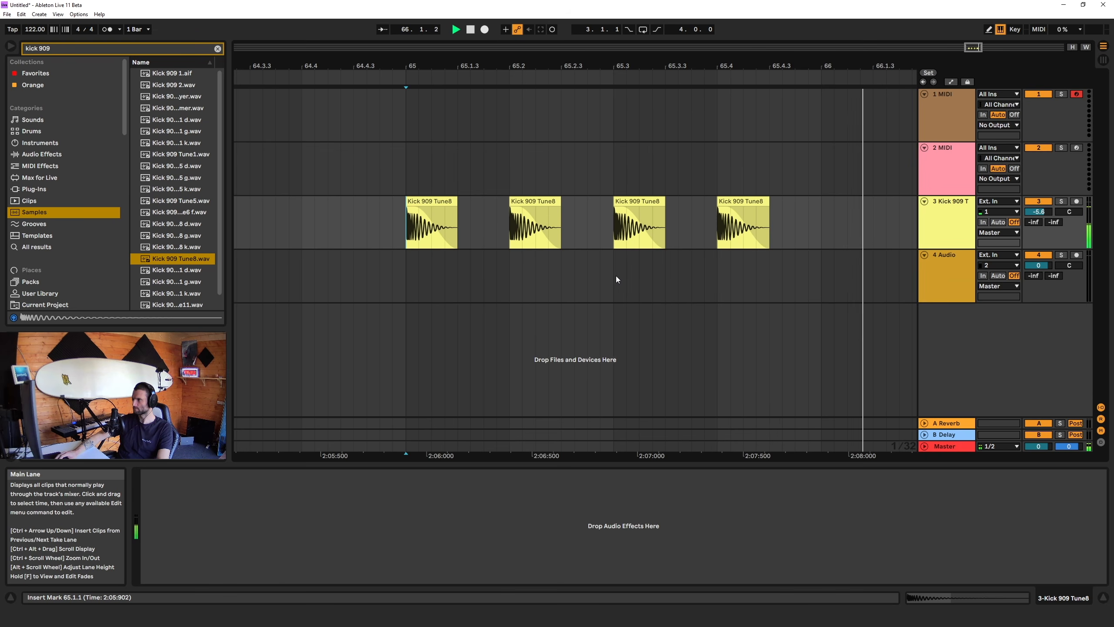
key("space")
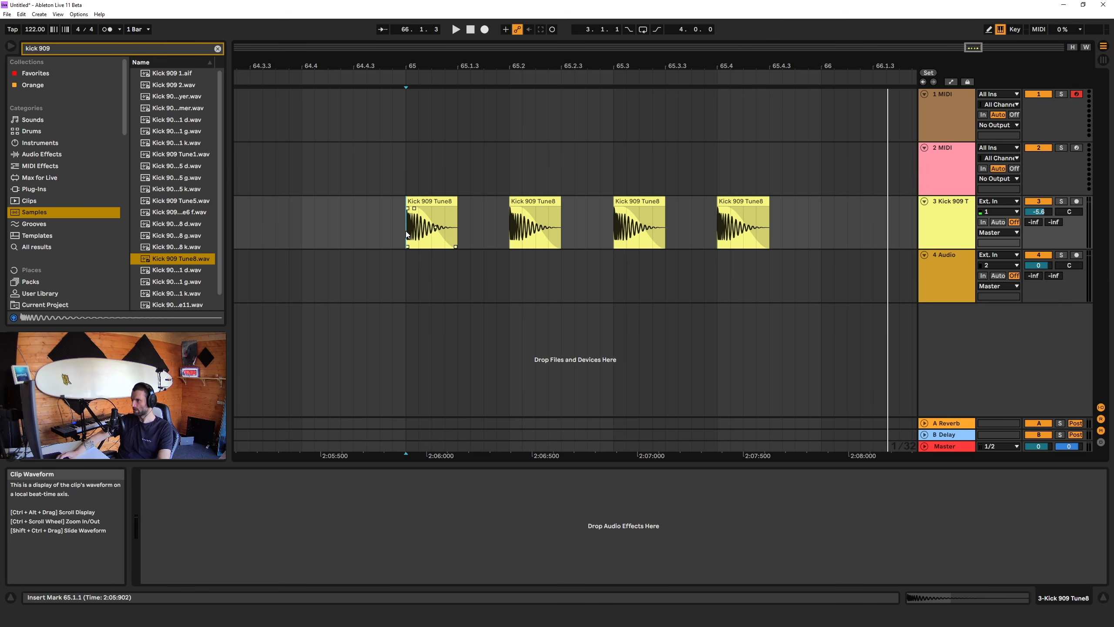
- Loop bar 65 from 65.1.1 to 66.1.1 and play the kick pattern
left_click_drag(405, 231, 826, 232)
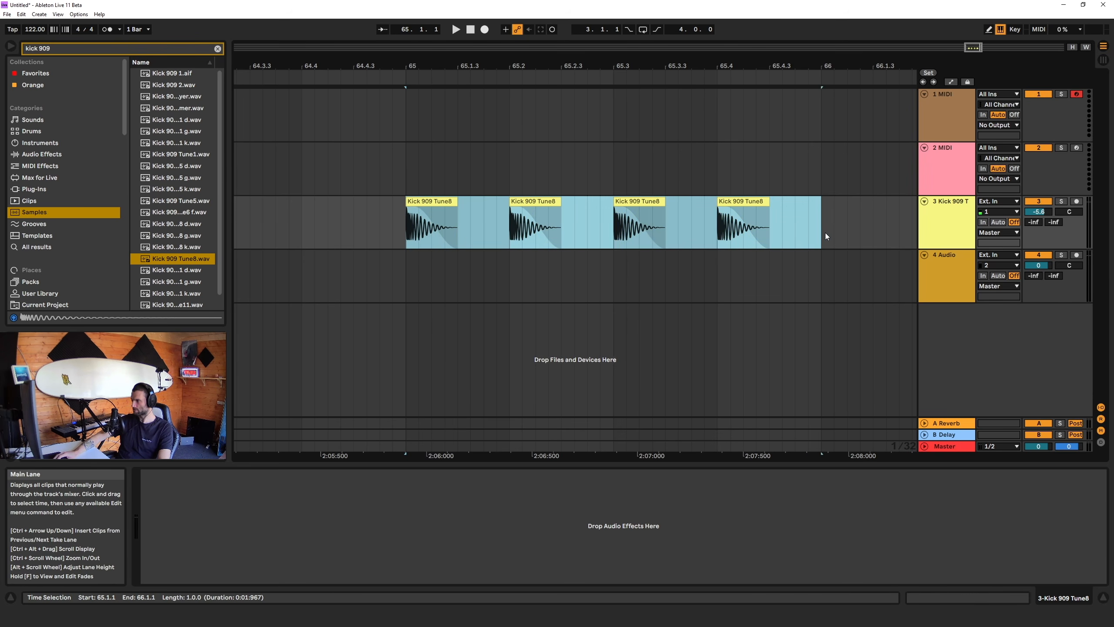
key("ctrl+l")
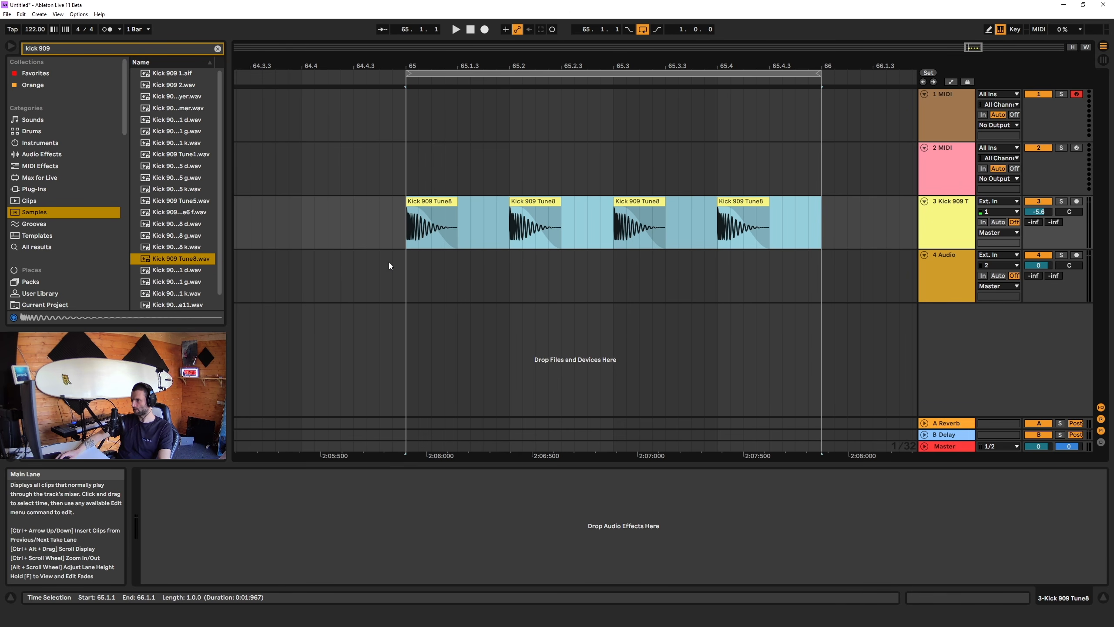
key("space")
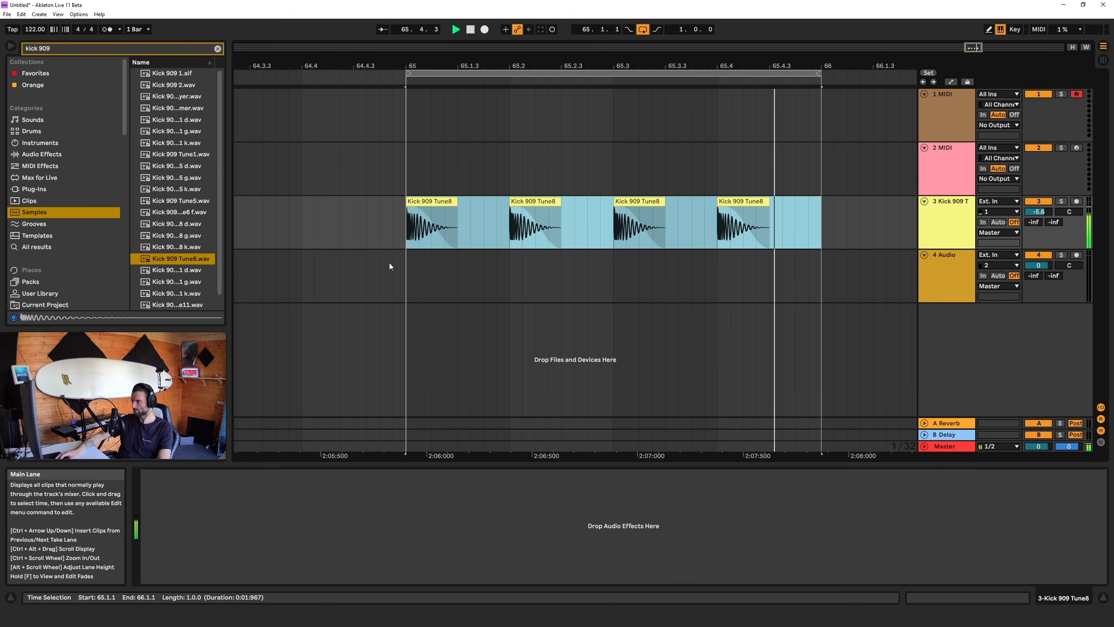
key("space")
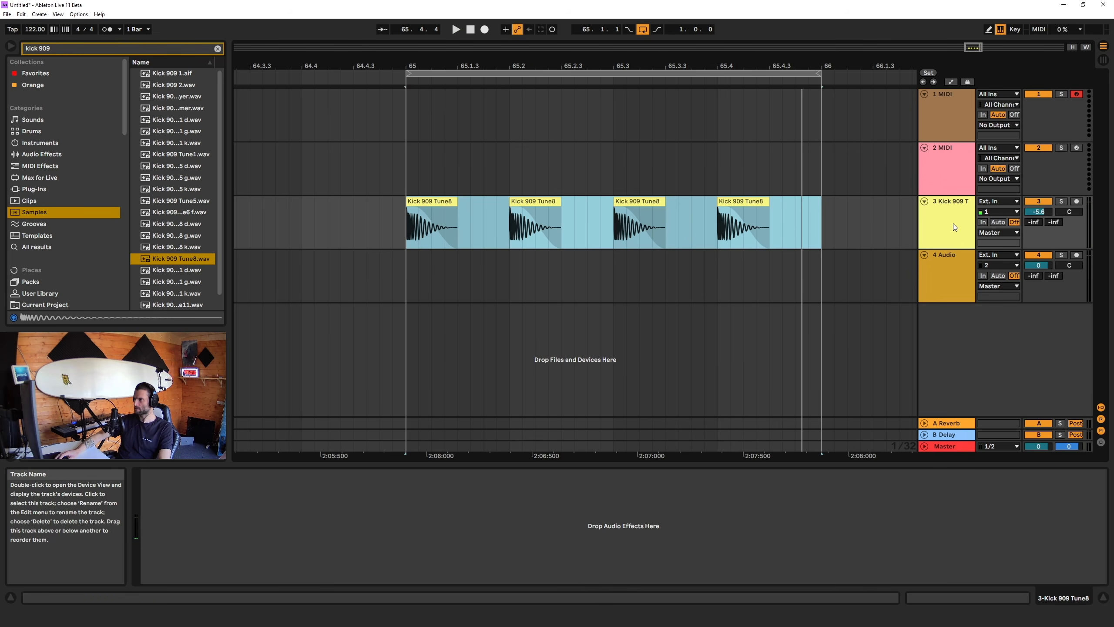
- Search the samples for "clap 909" and place Clap 909.aif on the fourth track at 65.2.1, under the second kick
left_click(955, 225)
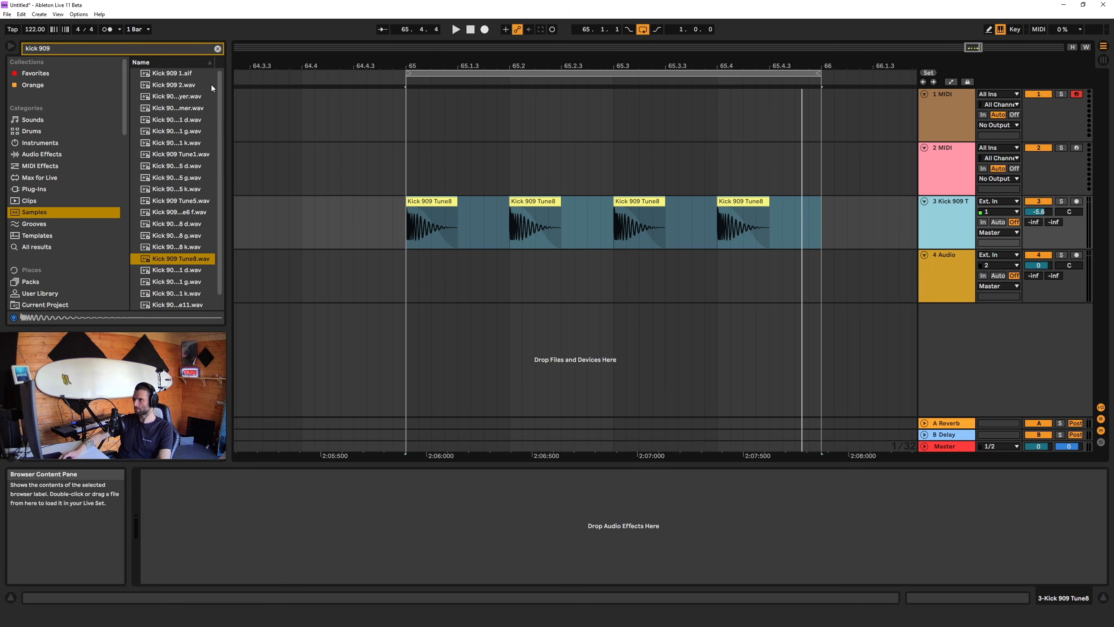
left_click(59, 50)
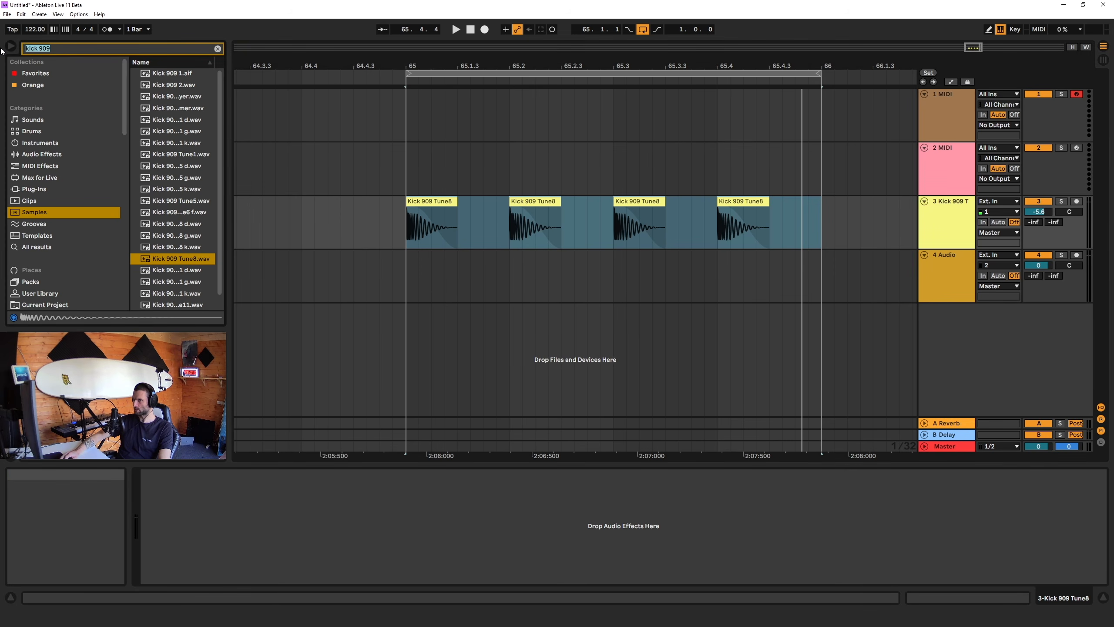
type("clap")
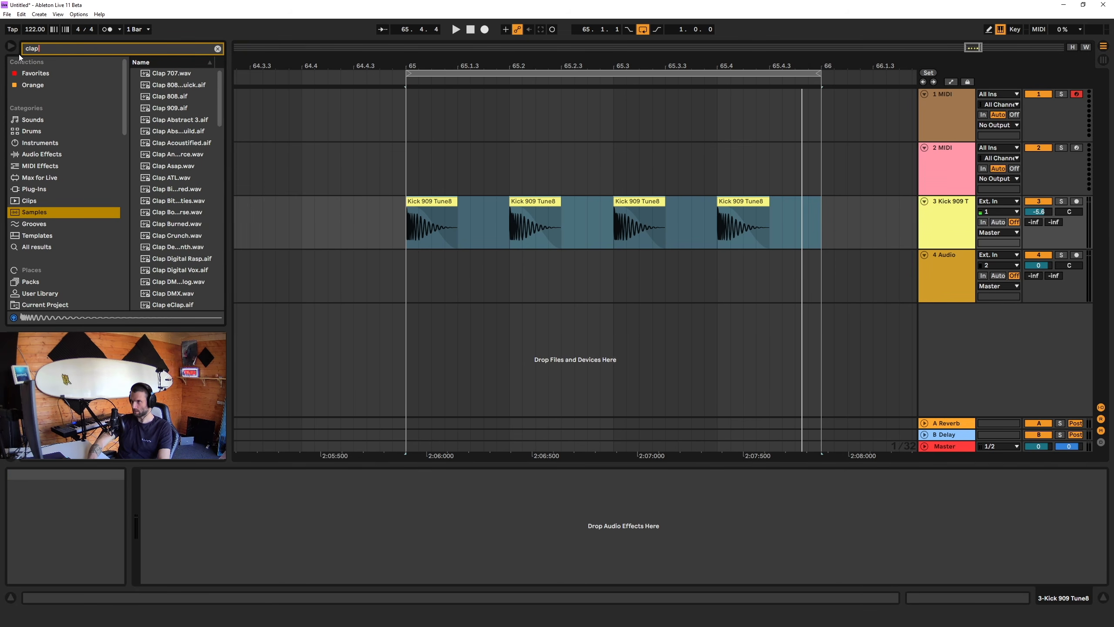
type(" 909")
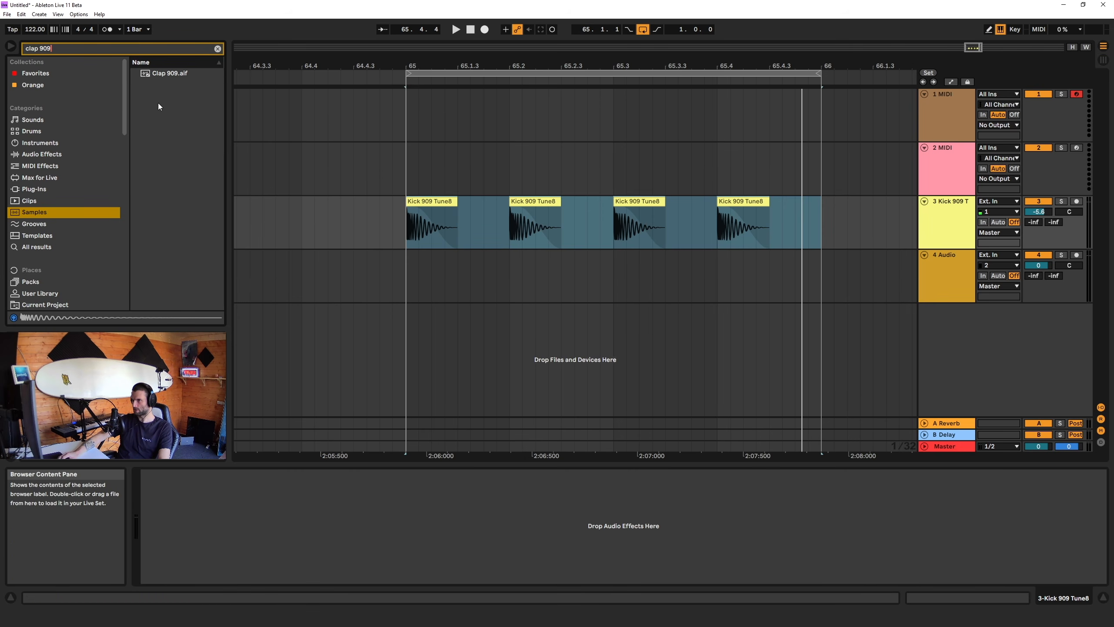
left_click_drag(161, 73, 493, 280)
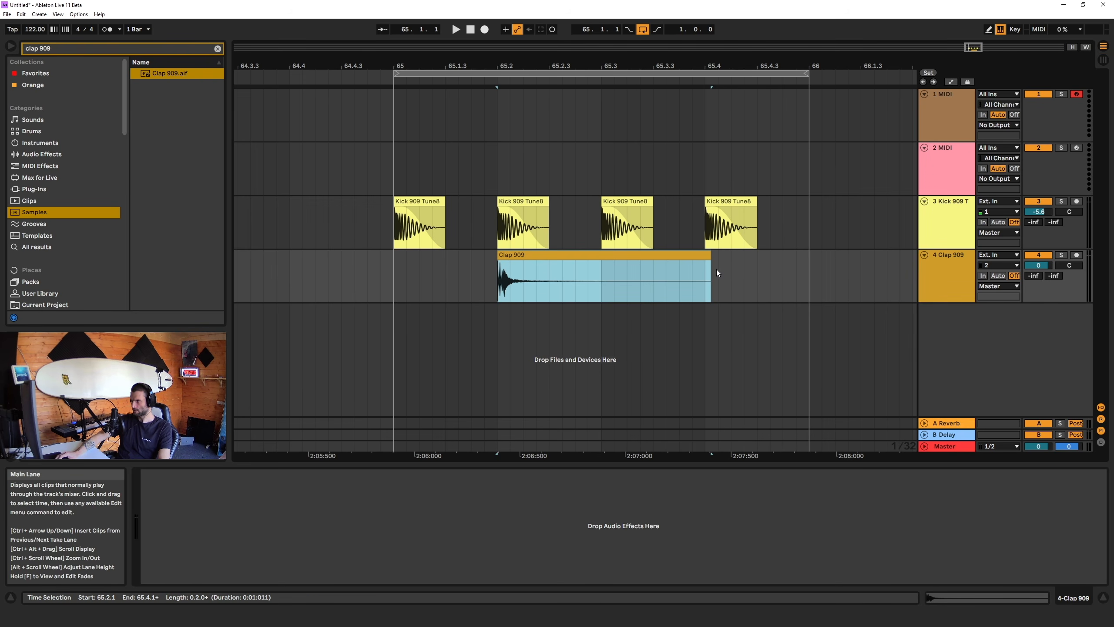
- Duplicate the clap clip and align the copy with the fourth kick at 65.4.1
left_click(508, 201)
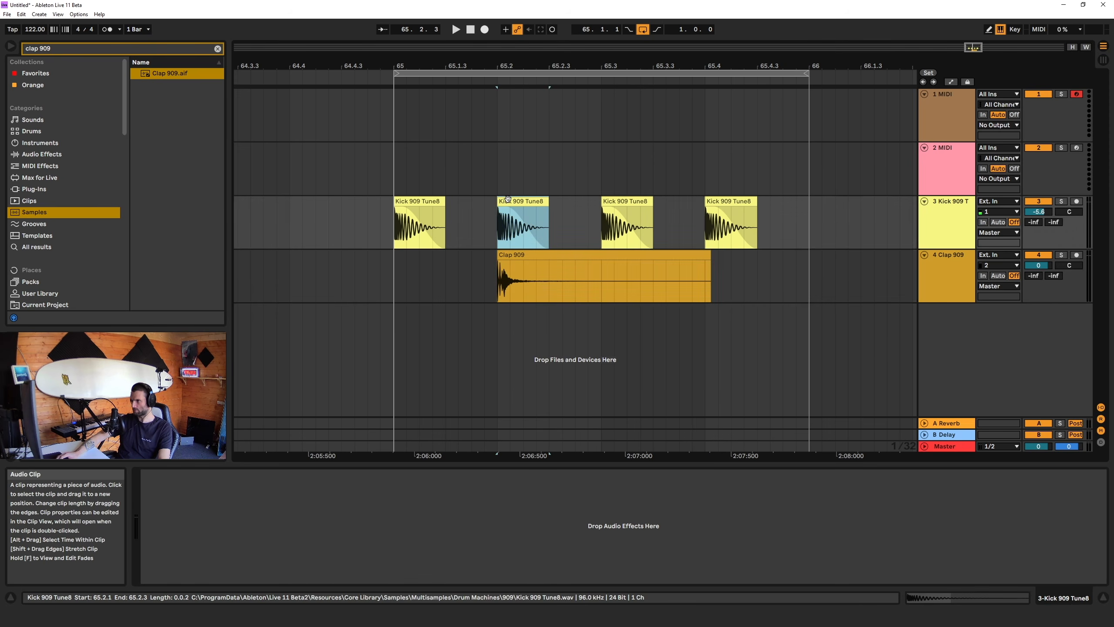
left_click(565, 256)
key("ctrl+d")
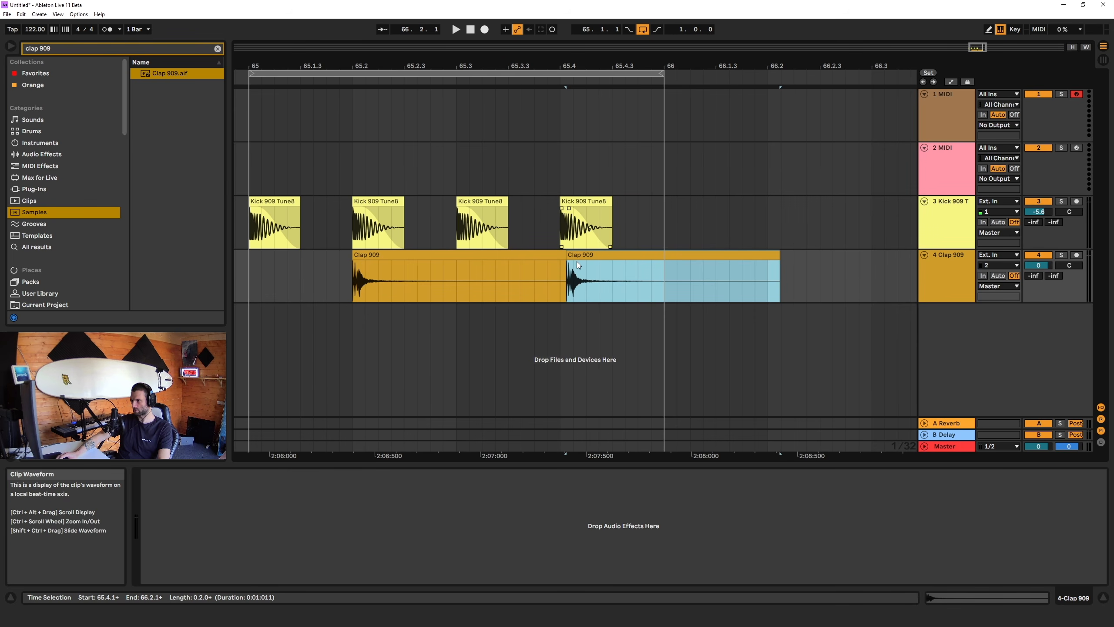
left_click_drag(612, 255, 604, 255)
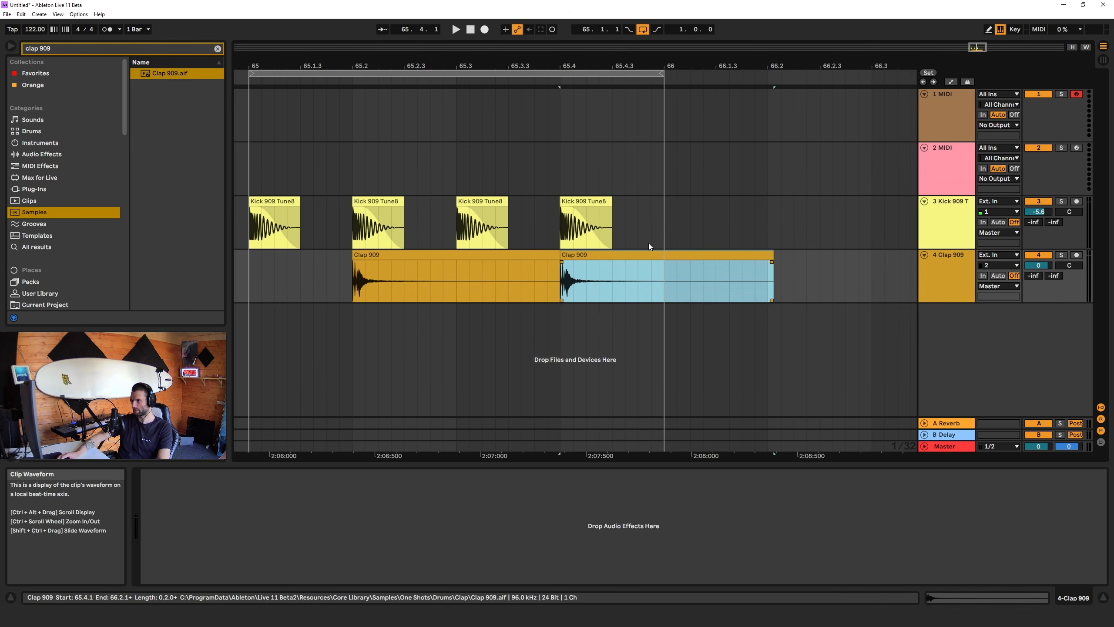
- Shorten the first clap clip to end at 65.2.3 and give it a long fade-out
left_click_drag(965, 57, 960, 62)
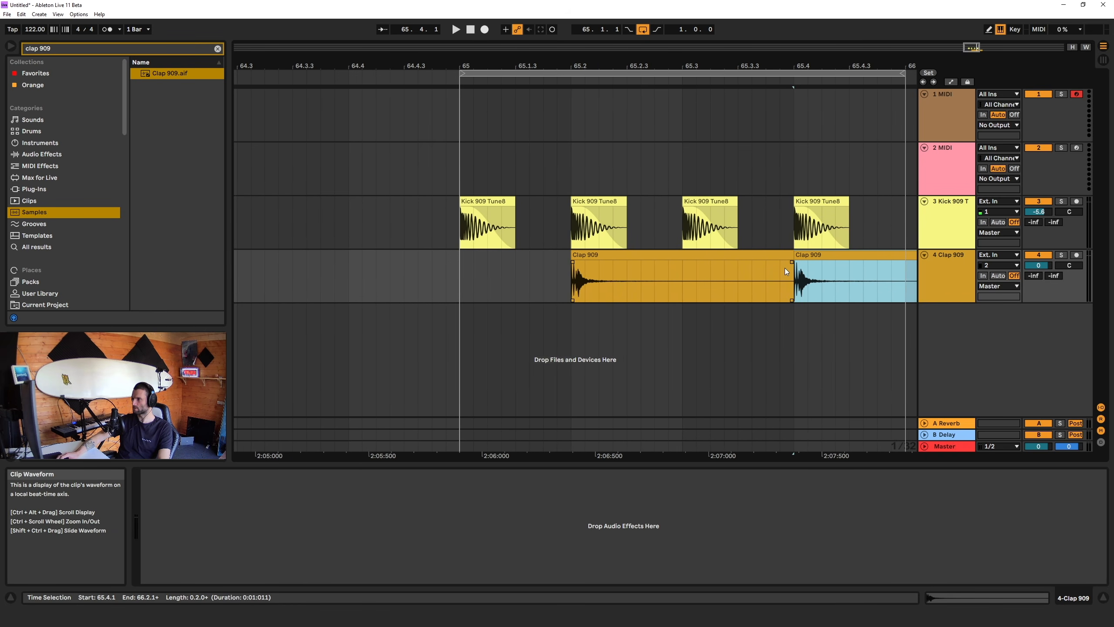
left_click_drag(790, 259, 628, 260)
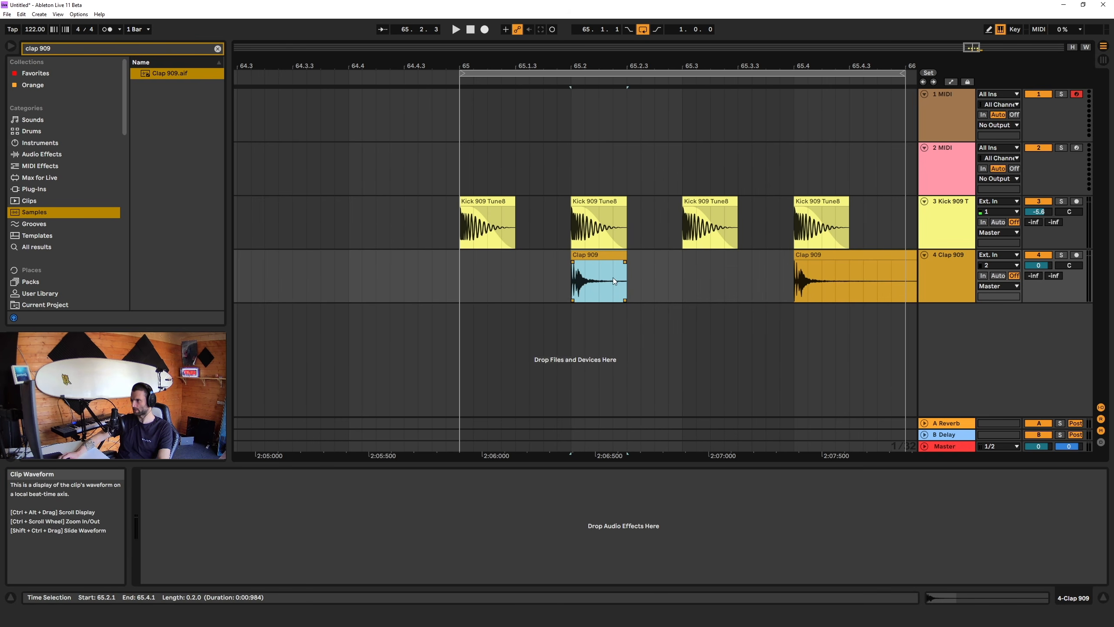
left_click_drag(624, 262, 582, 257)
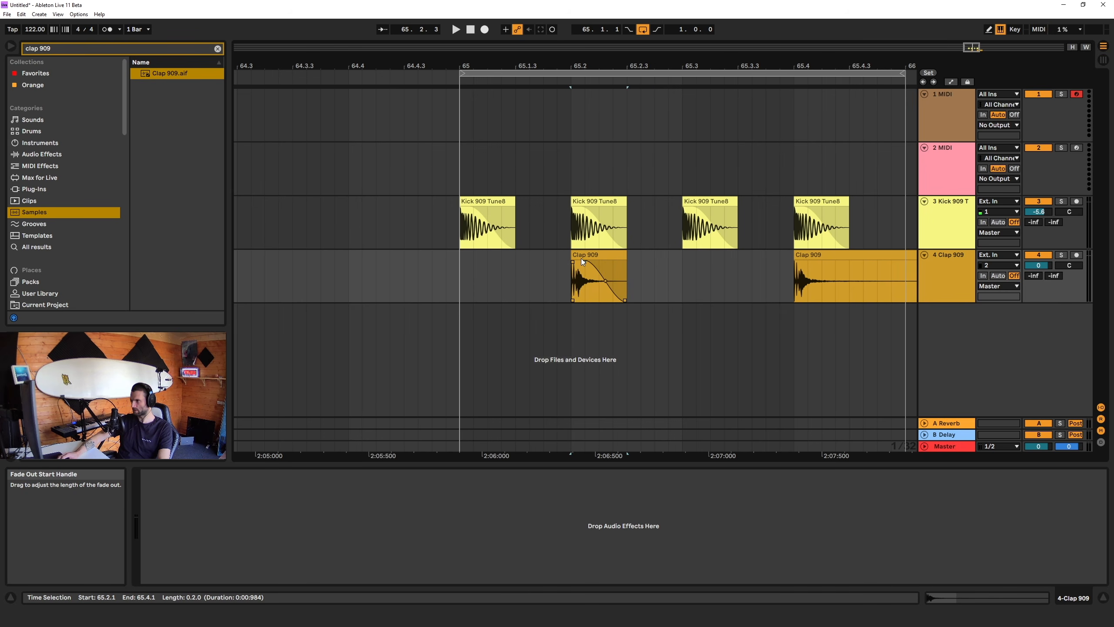
- Replace the clap at 65.4.1 with a copy of the shortened, faded clap, and play the kick and clap loop
left_click(841, 259)
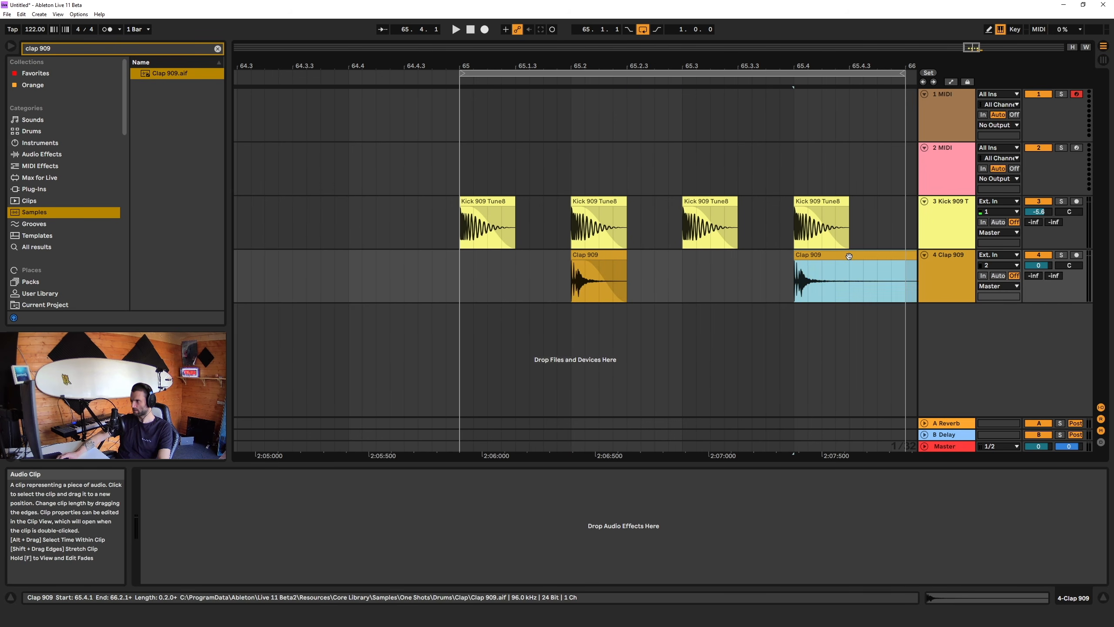
key("Delete")
left_click(608, 265)
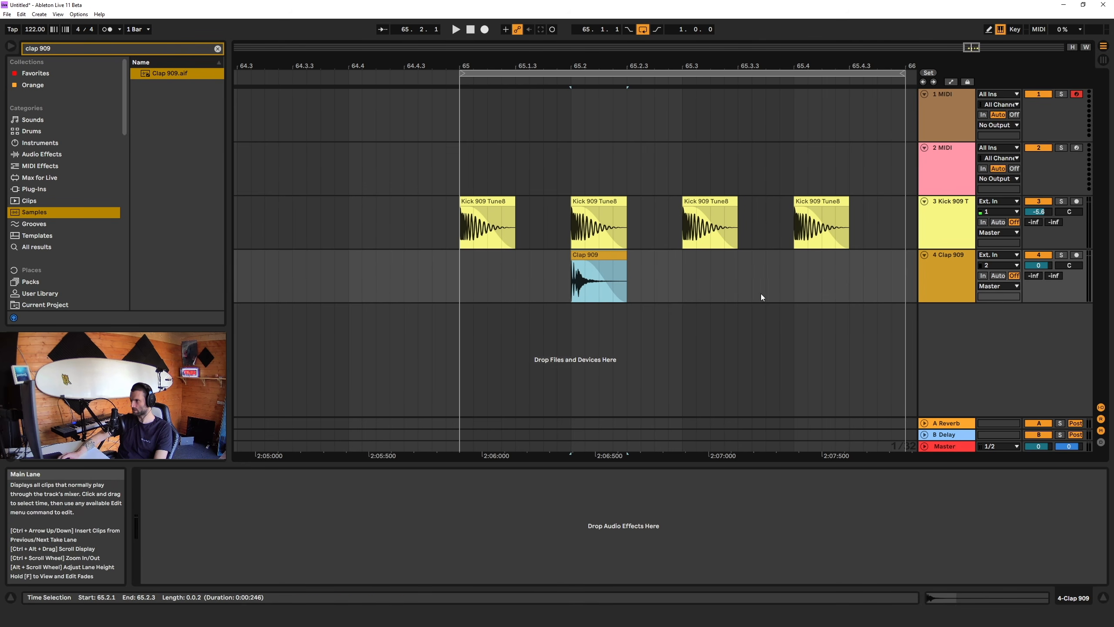
left_click(791, 275)
key("ctrl+v")
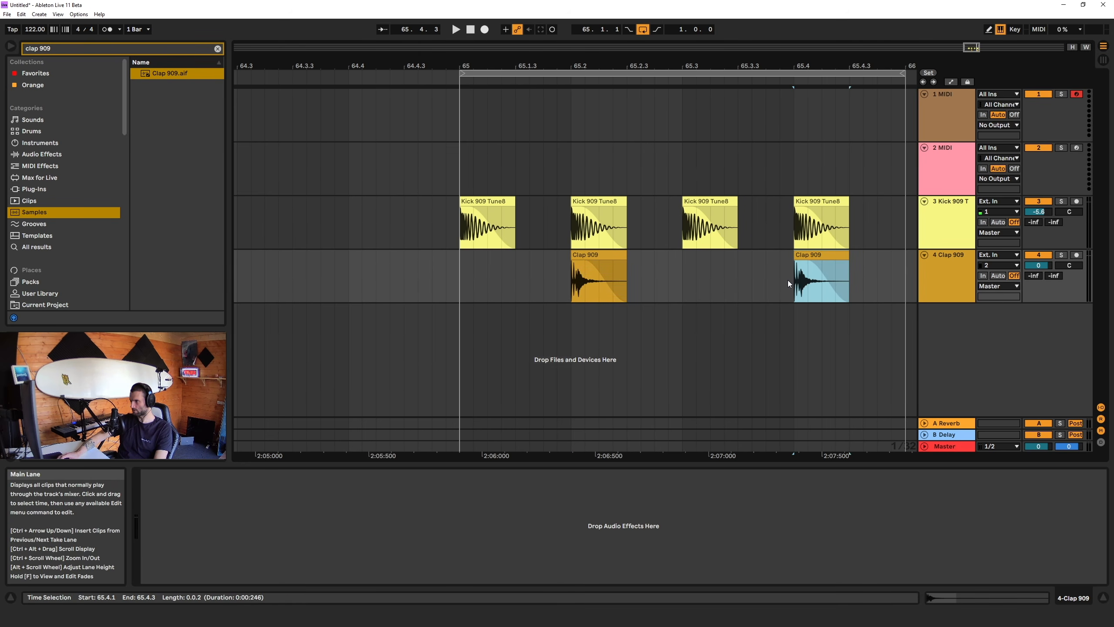
left_click(473, 291)
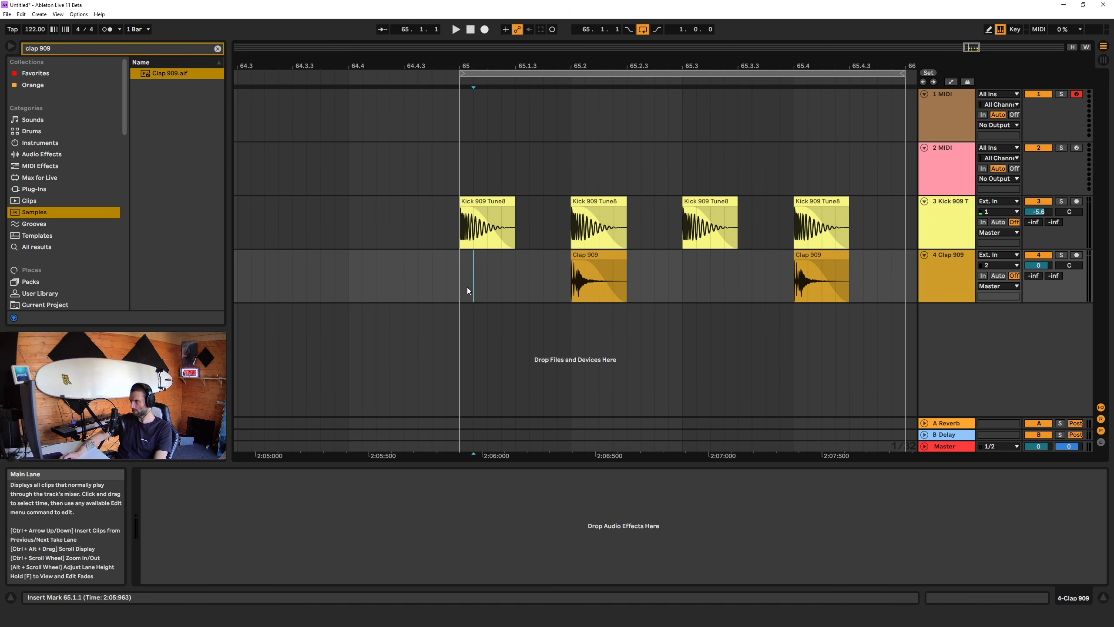
key("space")
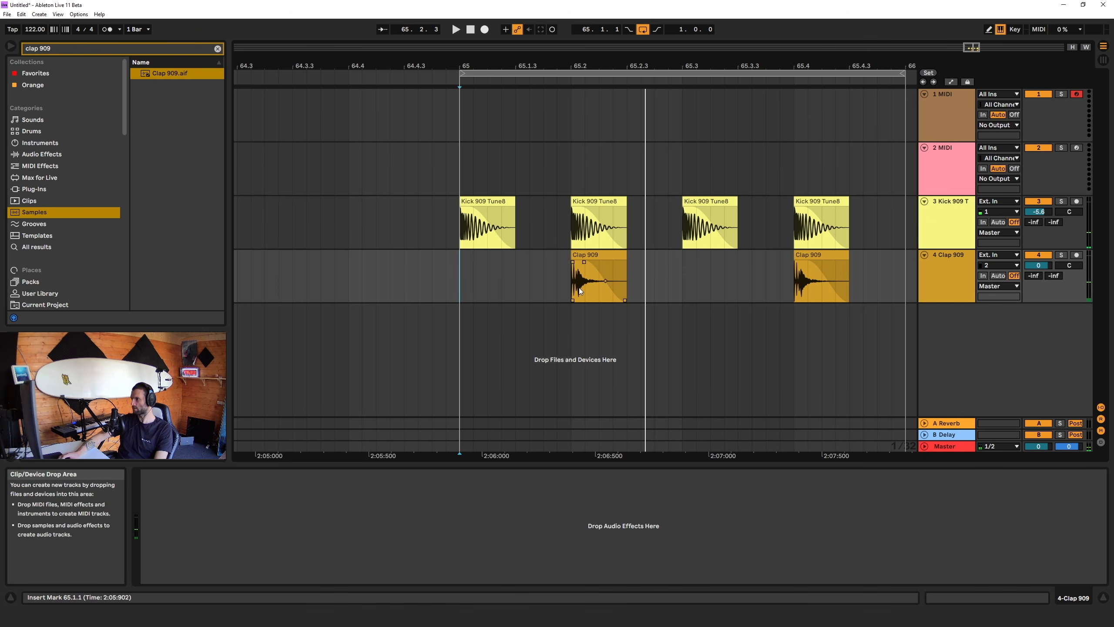
- Lower the clap track's volume to -7.6 dB while playing the kick and clap loop
left_click(1039, 265)
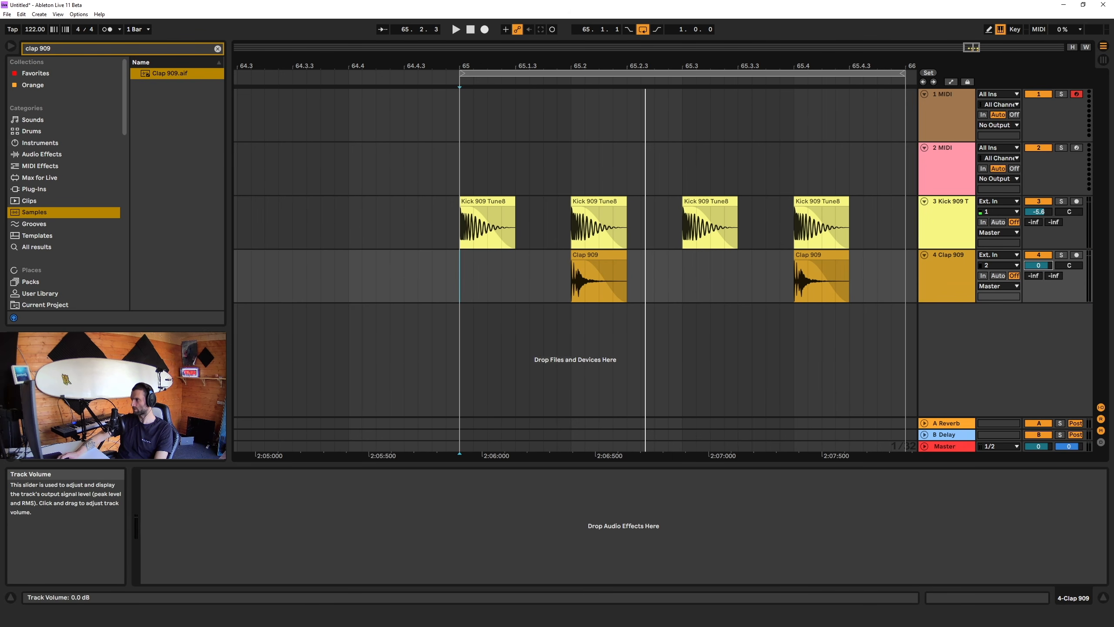
left_click_drag(1038, 265, 1039, 277)
key("space")
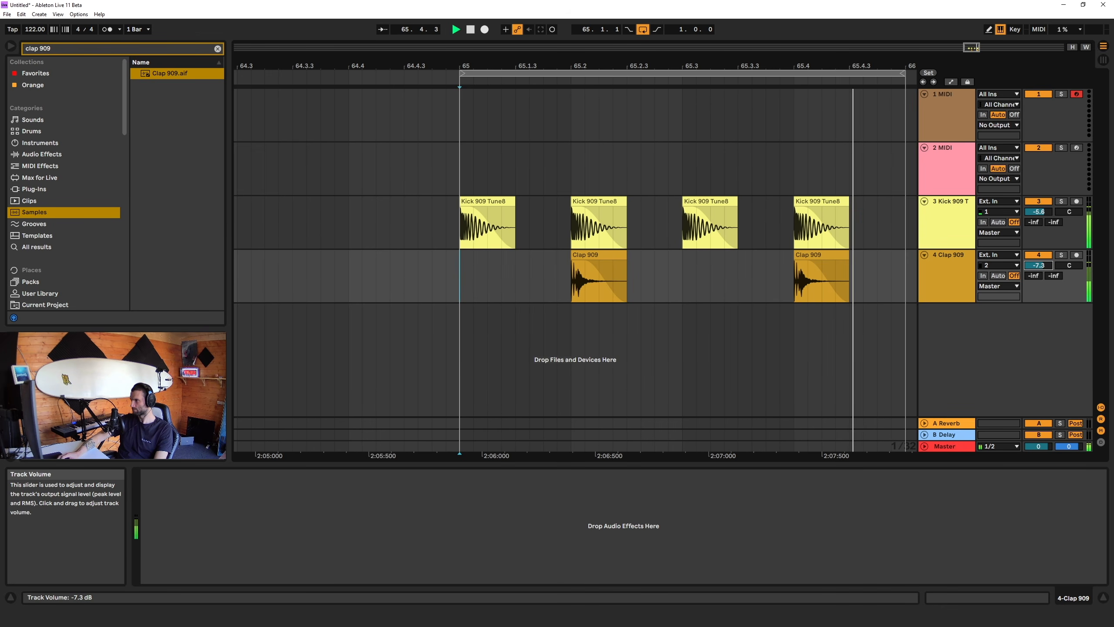
left_click_drag(1039, 277, 1038, 279)
key("space")
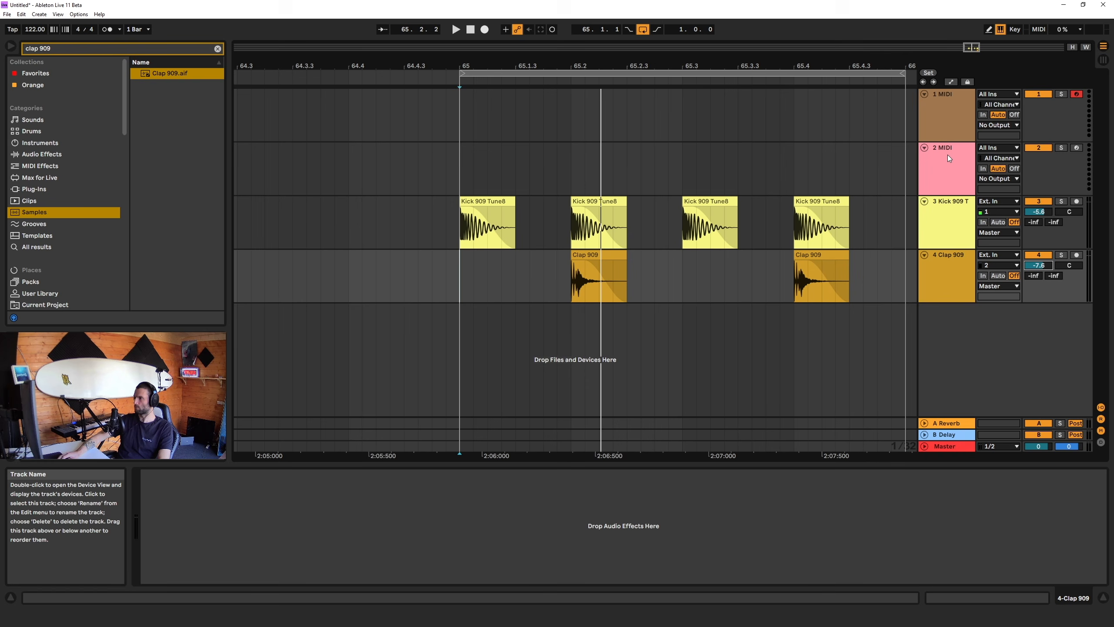
- Load an empty Drum Rack from the Drums category onto the first MIDI track
left_click(943, 103)
left_click(461, 121)
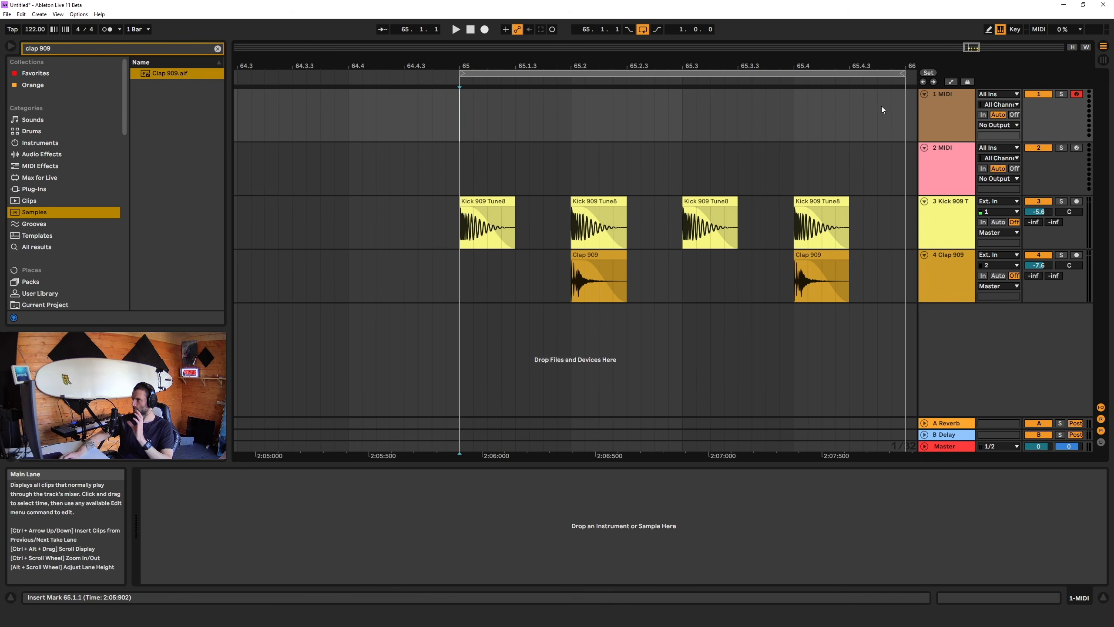
left_click(948, 118)
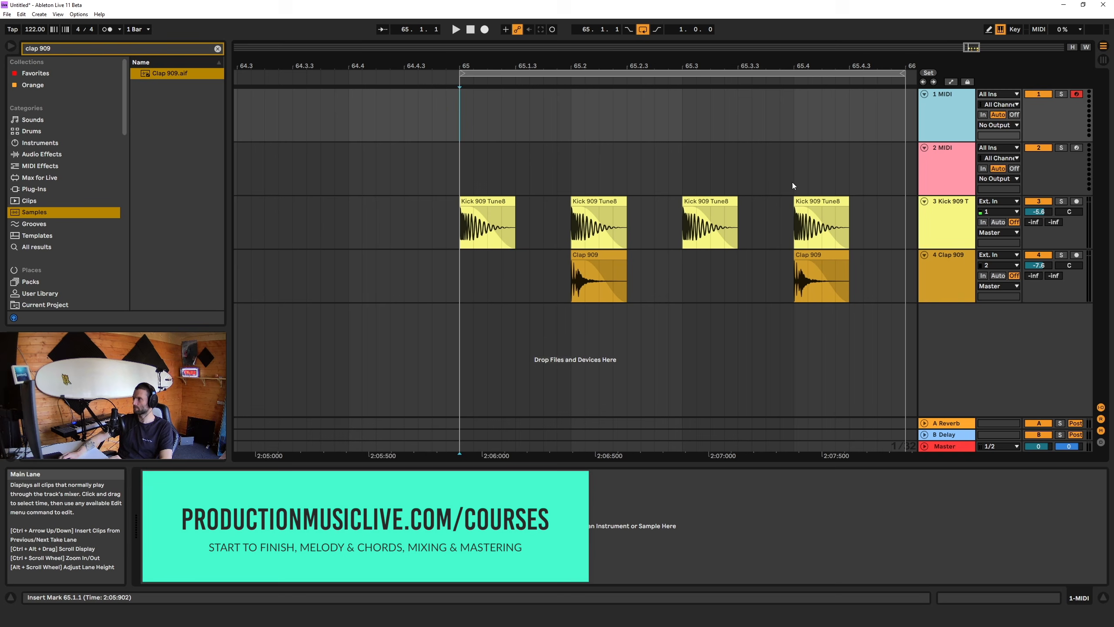
left_click(30, 132)
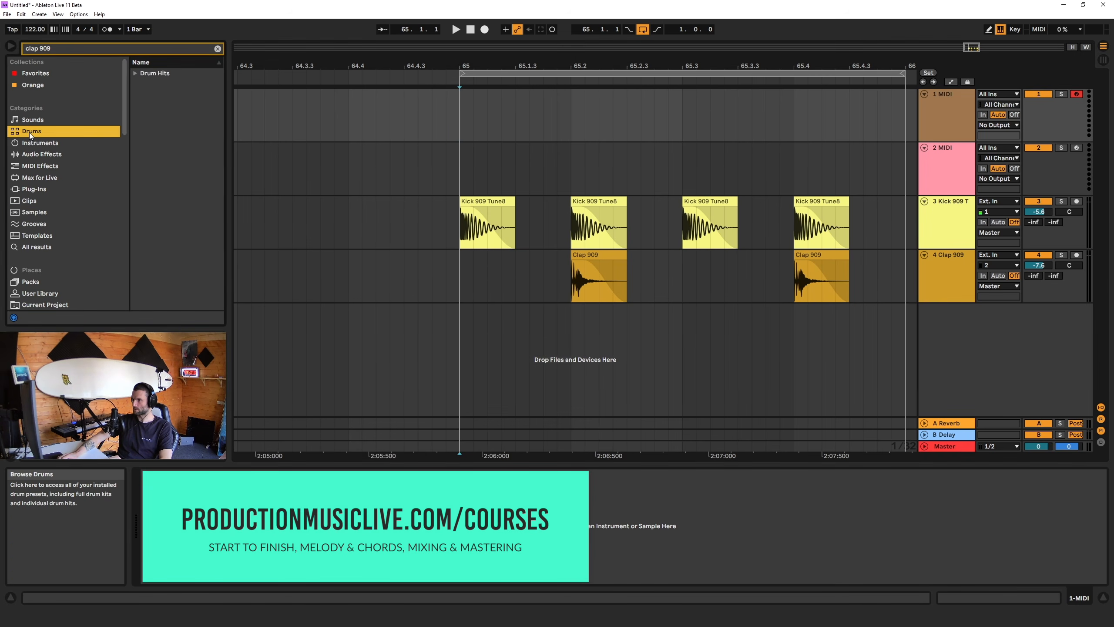
left_click(217, 48)
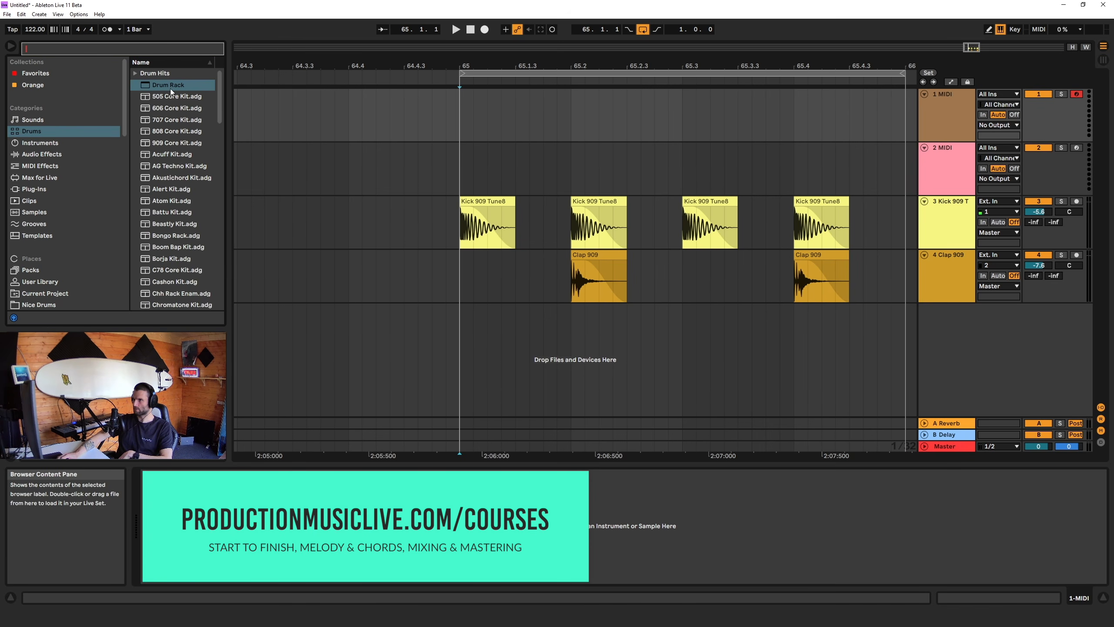
double_click(161, 85)
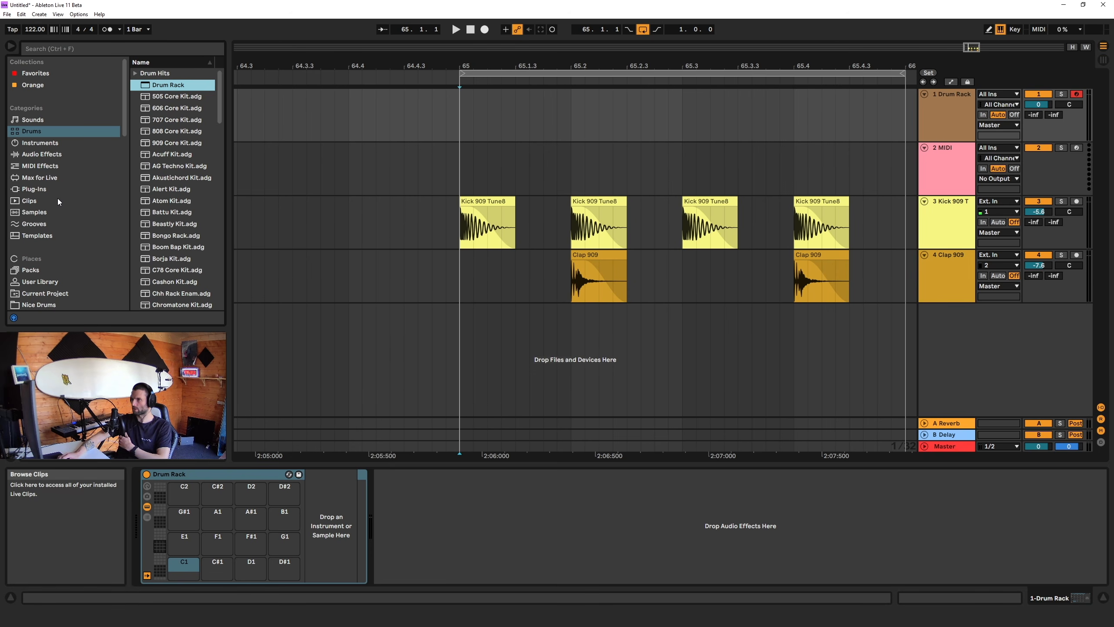
- Search the samples for "hihat 909" and preview the open and closed hi-hat samples
left_click(29, 213)
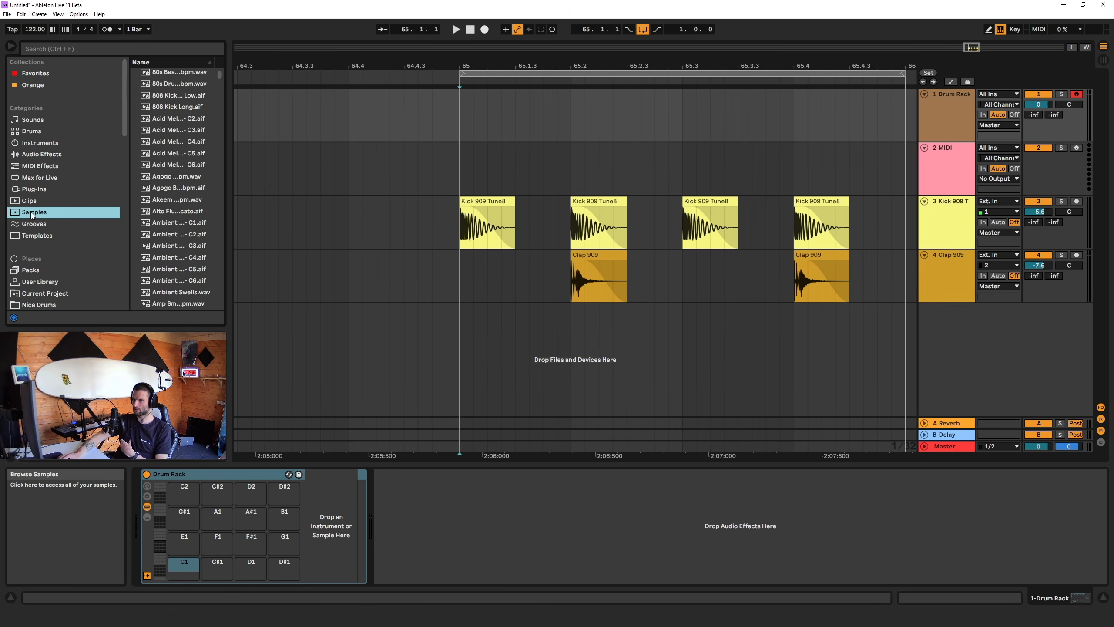
left_click(95, 47)
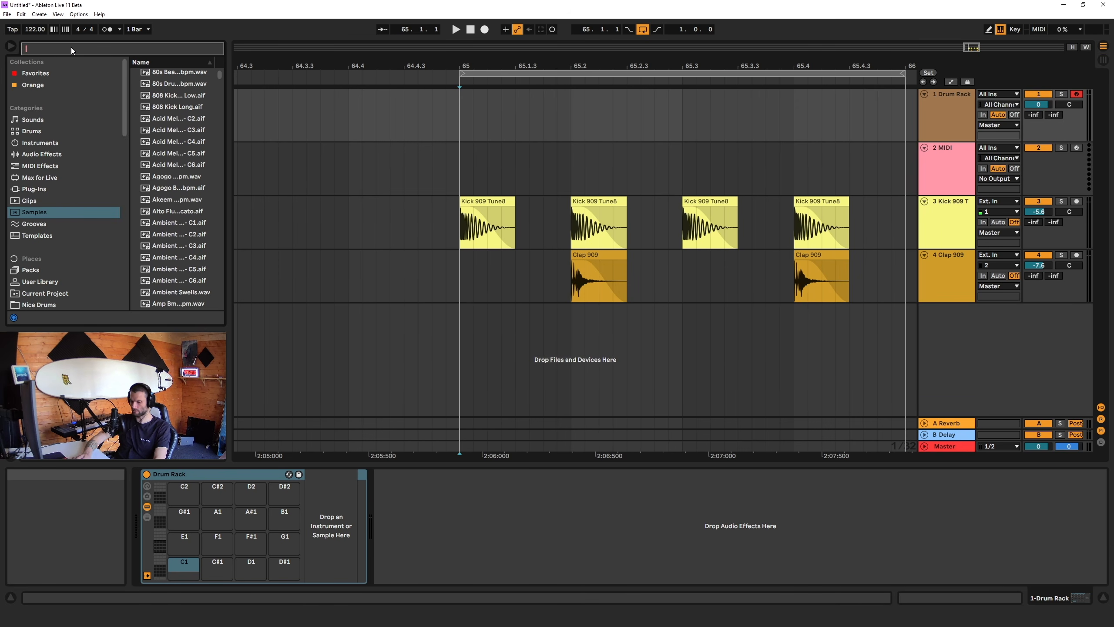
type("hi")
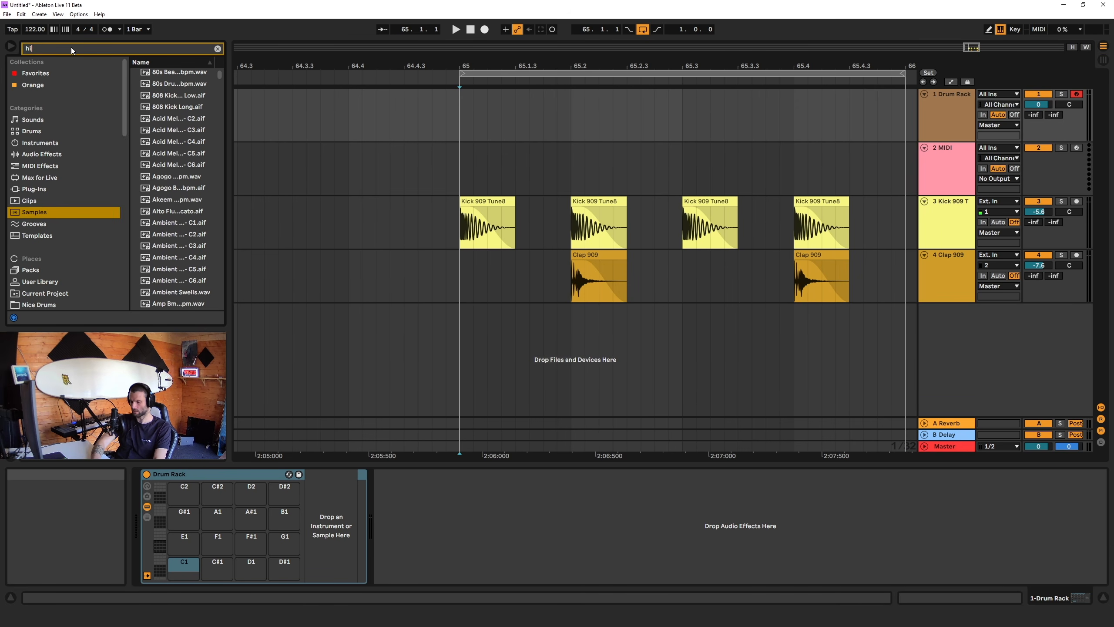
type("hat 909")
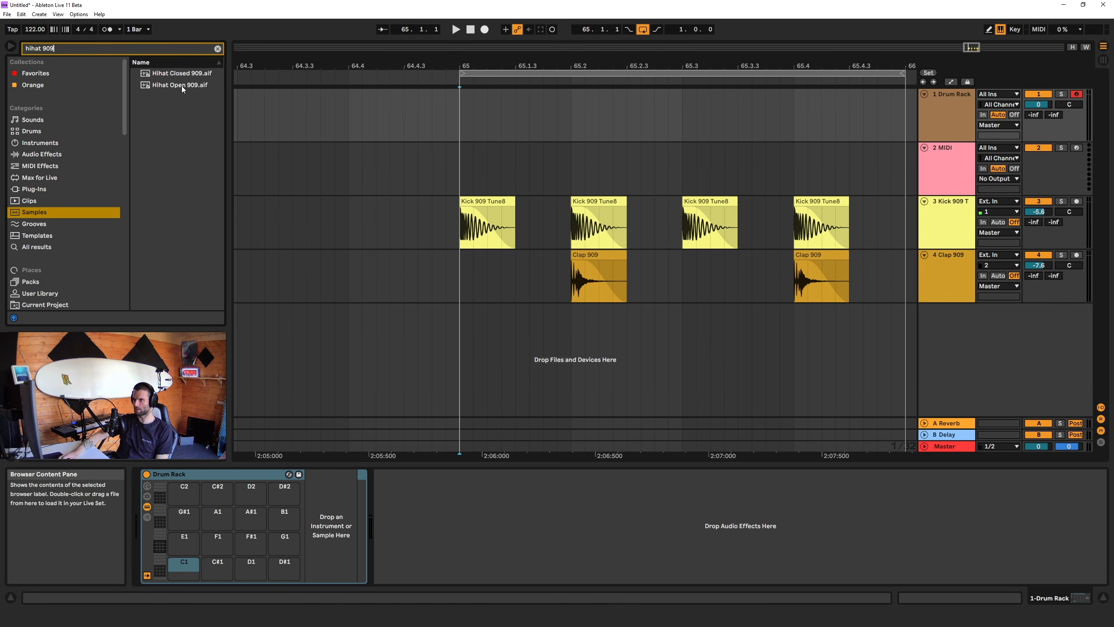
left_click(182, 86)
left_click(185, 75)
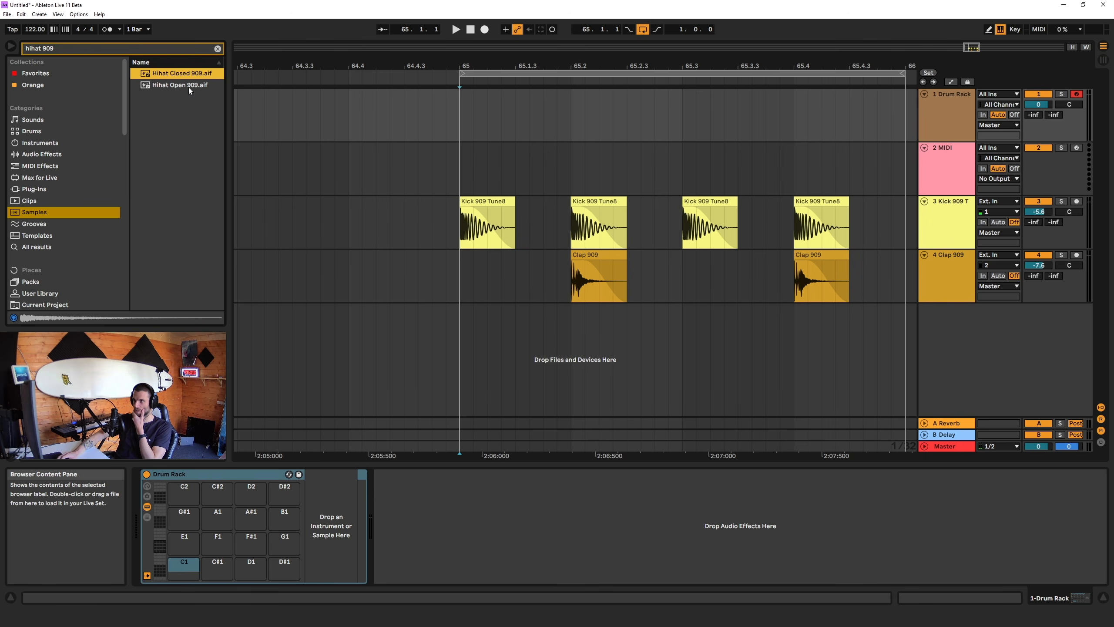
- Load Hihat Open 909.aif onto the Drum Rack's C1 pad and Hihat Closed 909.aif onto C#1, and audition the pads
left_click_drag(186, 87, 184, 567)
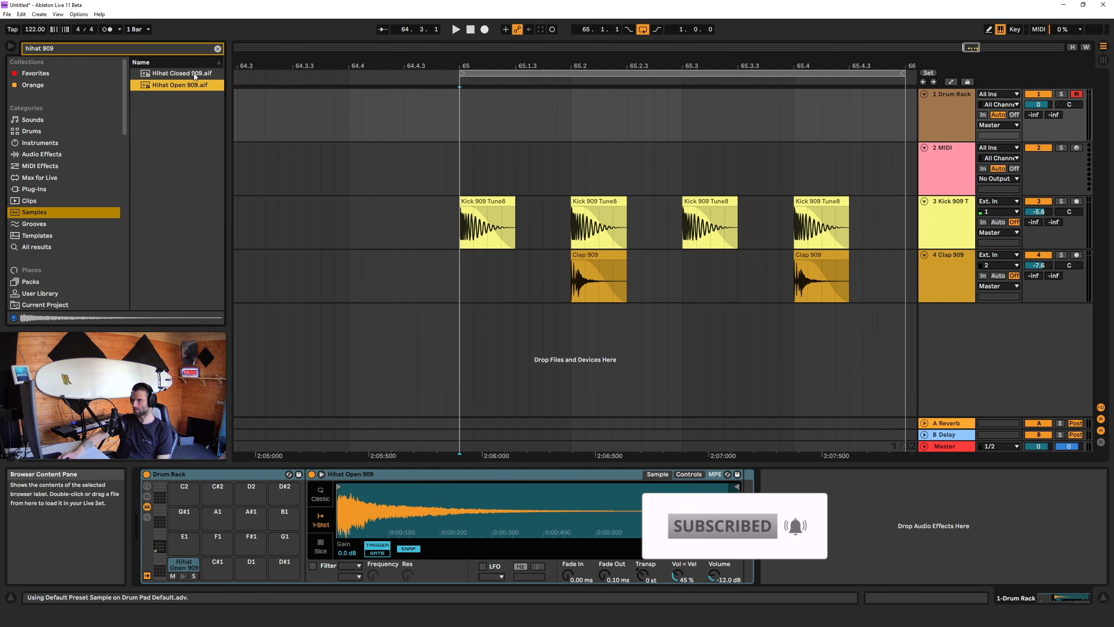
left_click_drag(196, 77, 218, 567)
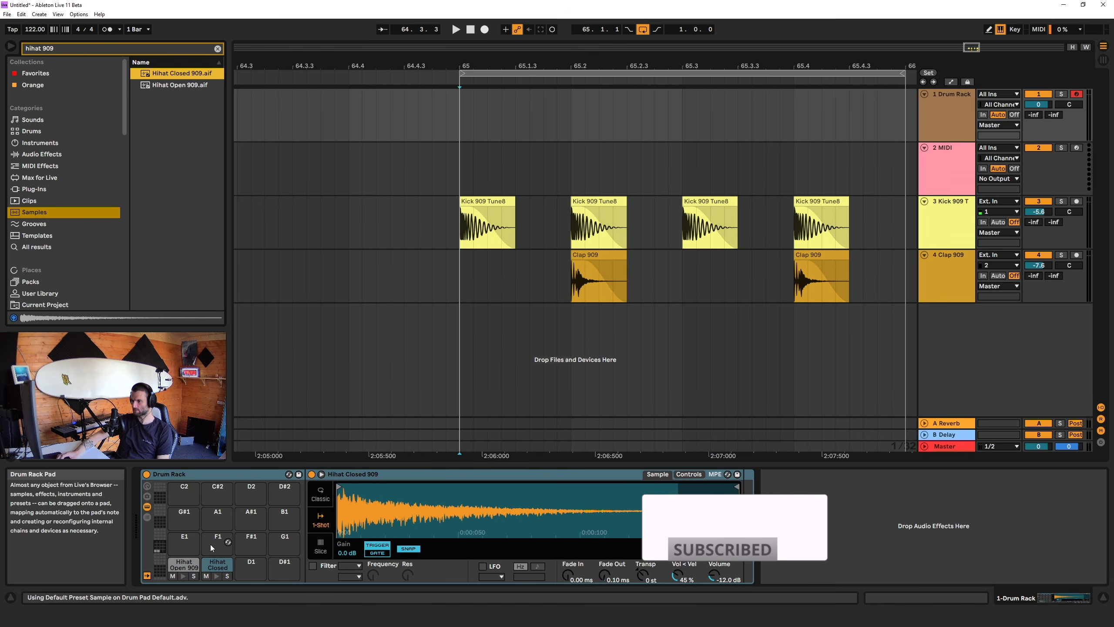
left_click(185, 577)
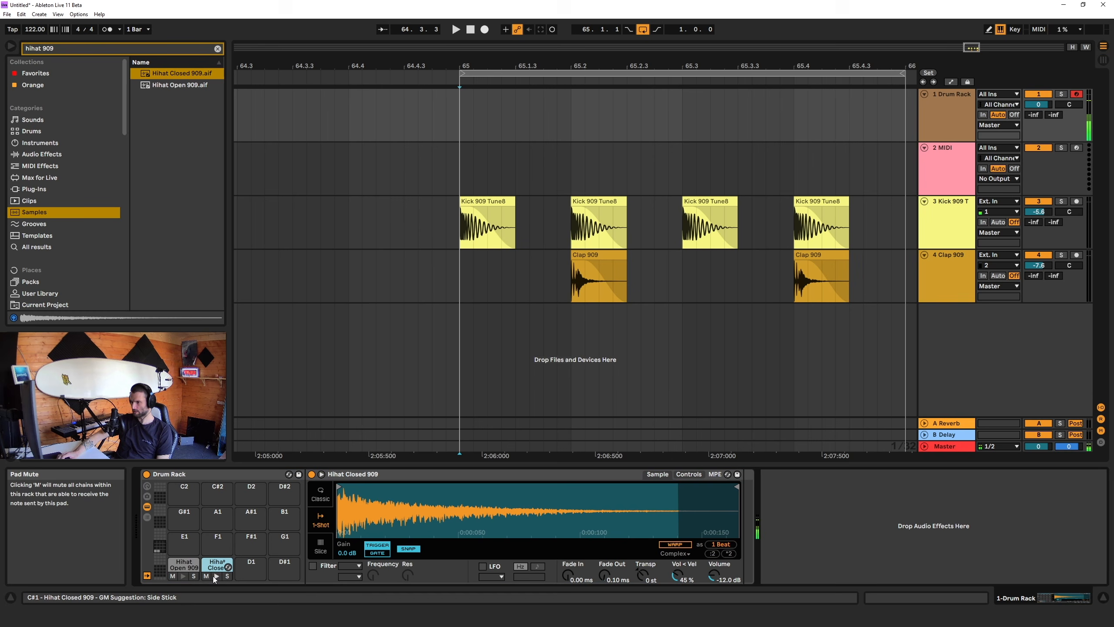
left_click(185, 577)
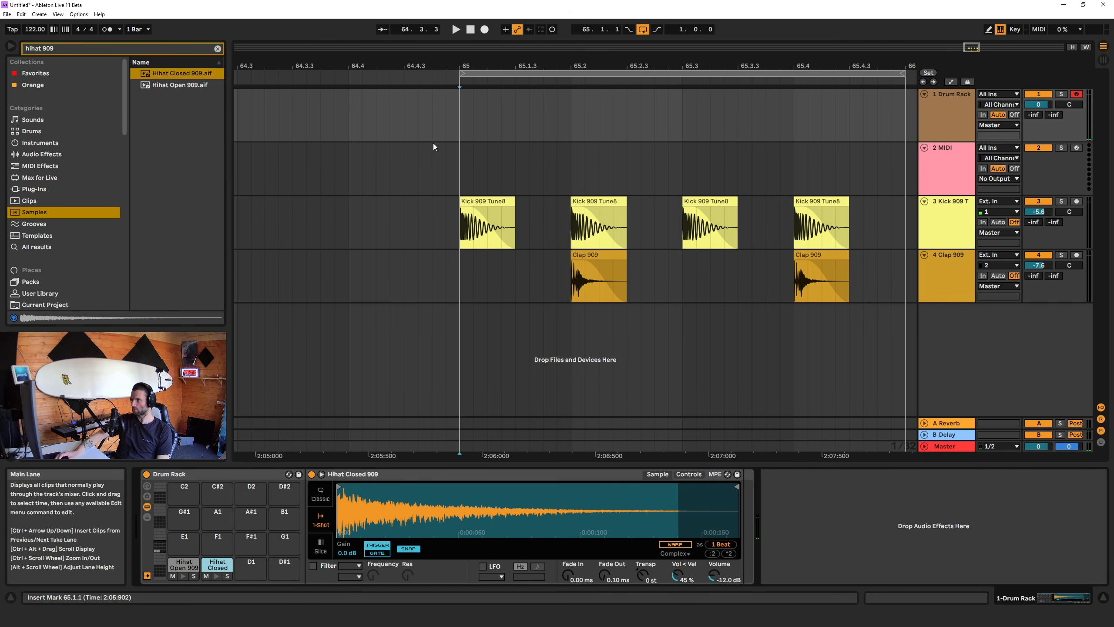
- Create an empty one-bar MIDI clip on the Drum Rack track from 65.1.1 to 66.1.1
left_click(468, 122)
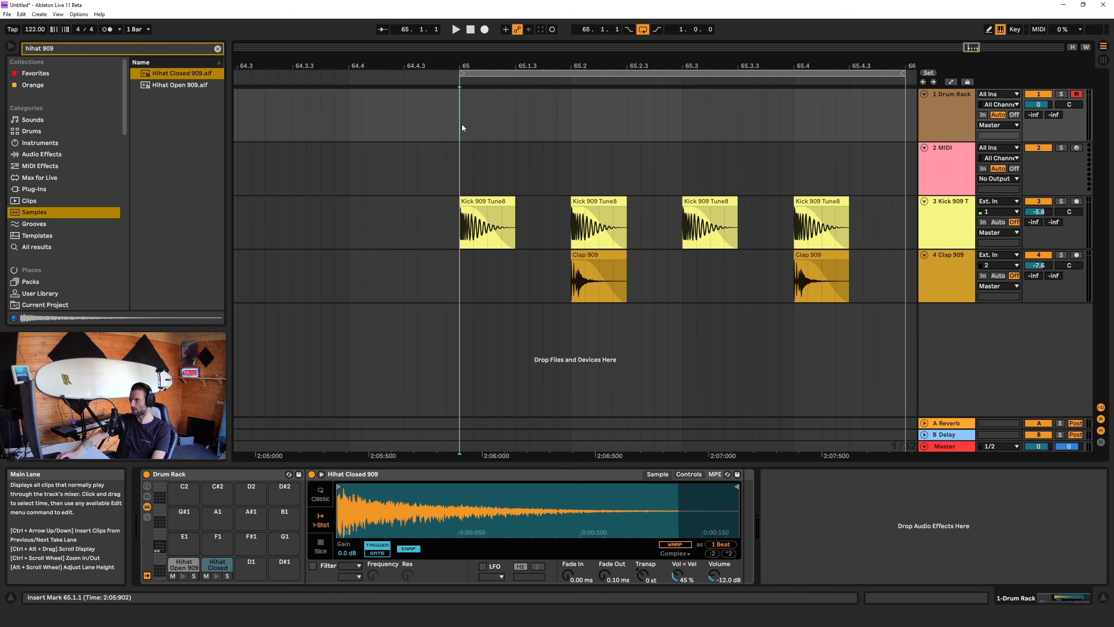
left_click_drag(461, 125, 564, 133)
left_click_drag(459, 125, 881, 125)
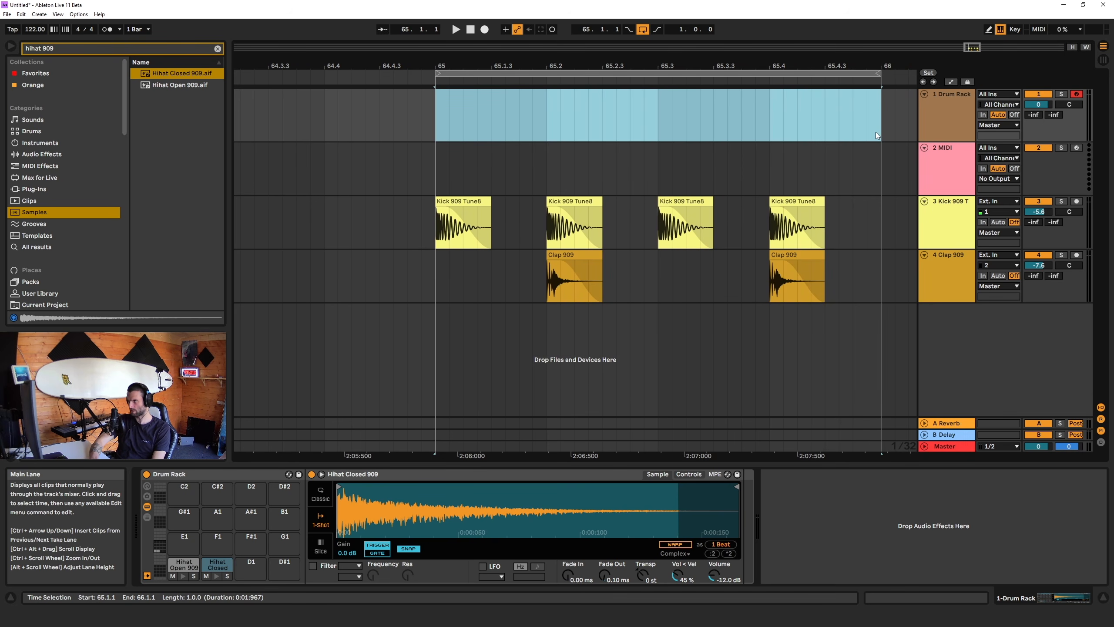
key("ctrl+shift+m")
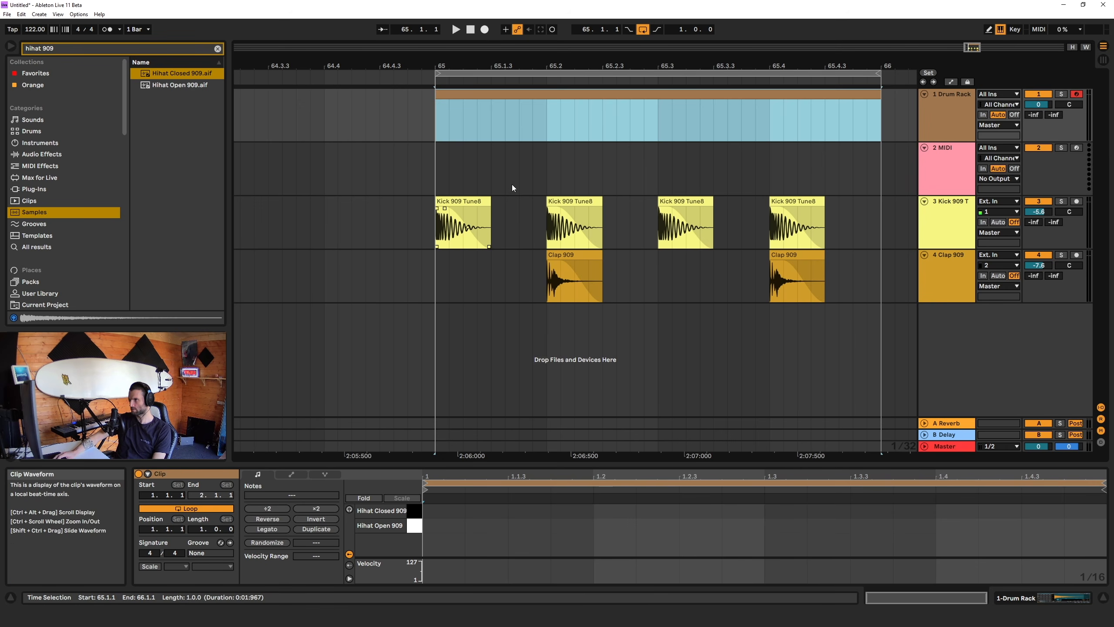
- Add sixteenth-length Hihat Open 909 notes on the offbeats at 1.1.3, 1.2.3, 1.3.3 and 1.4.3 in the new clip
left_click(496, 110)
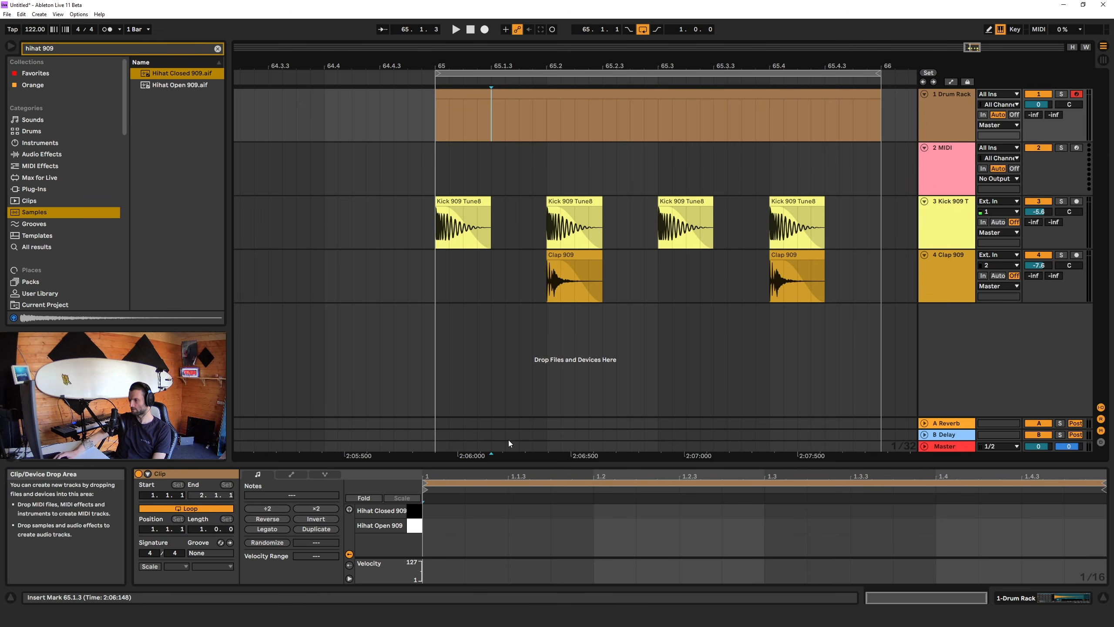
double_click(520, 529)
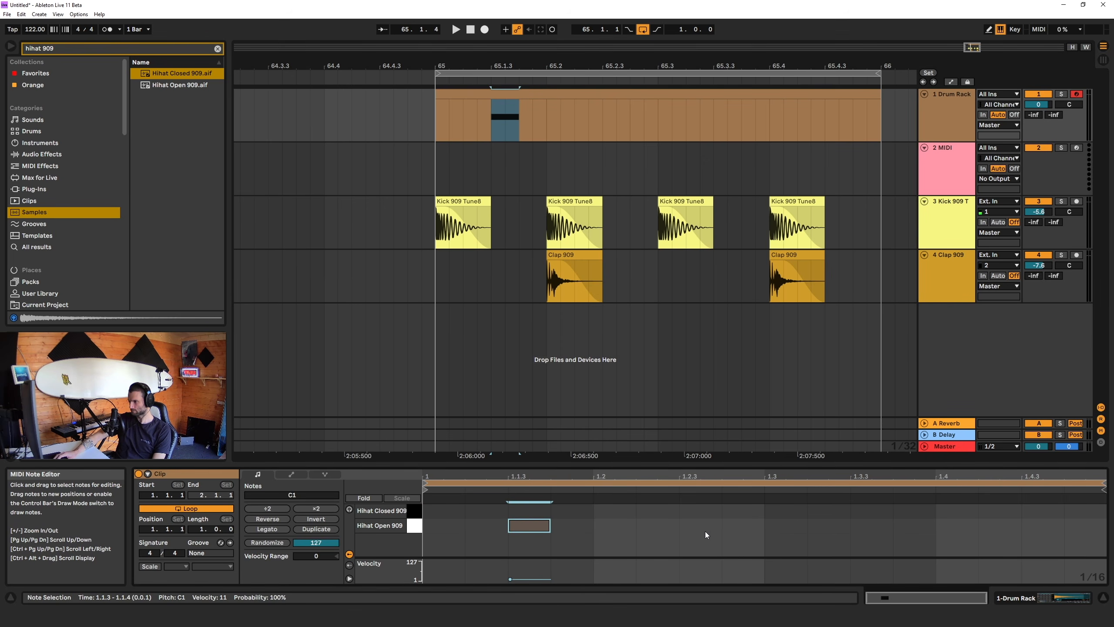
double_click(693, 529)
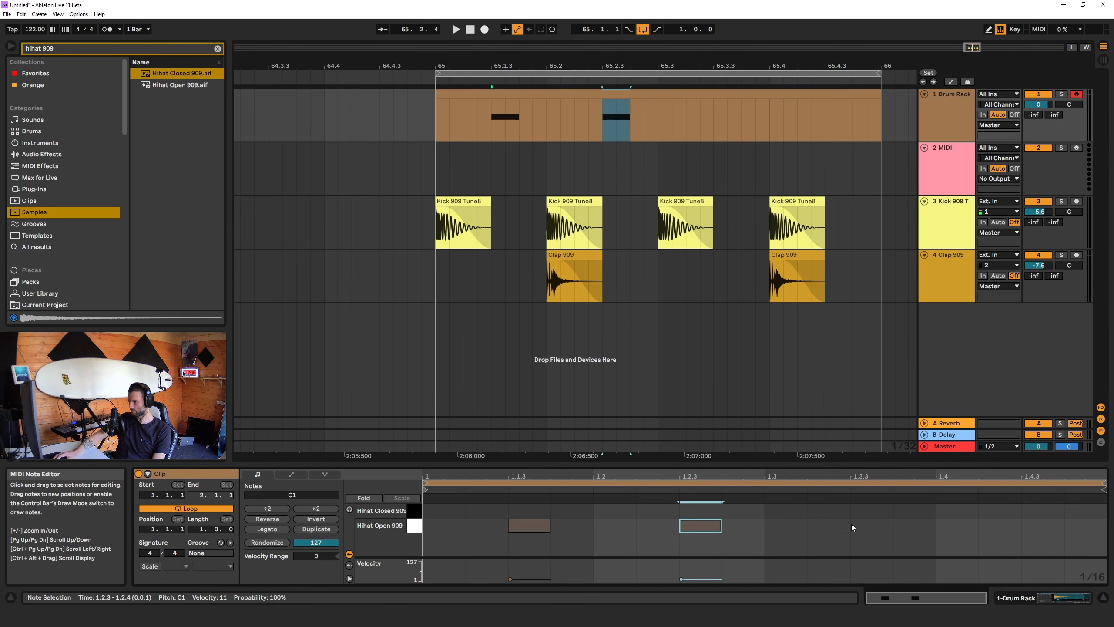
double_click(879, 526)
double_click(1037, 531)
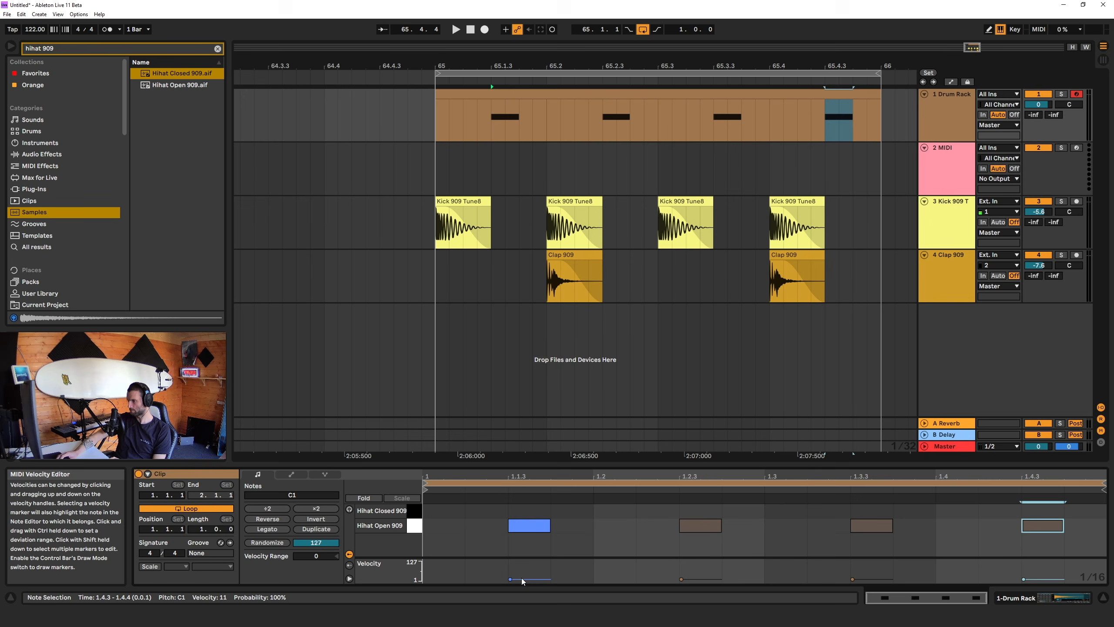
- Set the velocity of the open hi-hat note at 1.1.3 to 100, playing the loop to compare levels
left_click_drag(526, 580, 526, 562)
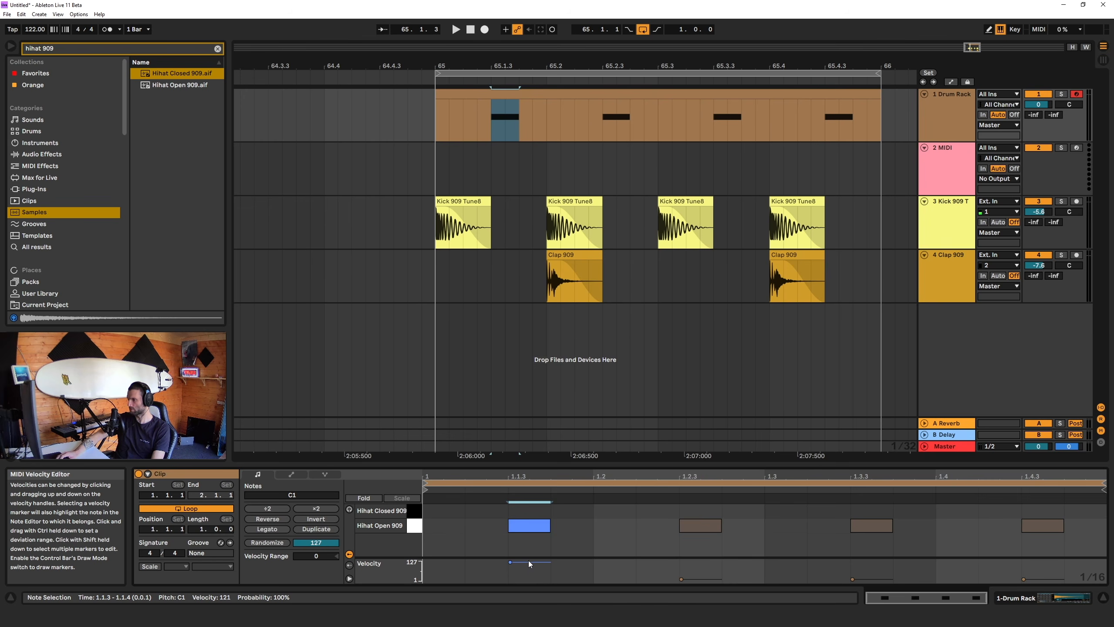
left_click_drag(527, 562, 528, 565)
key("space")
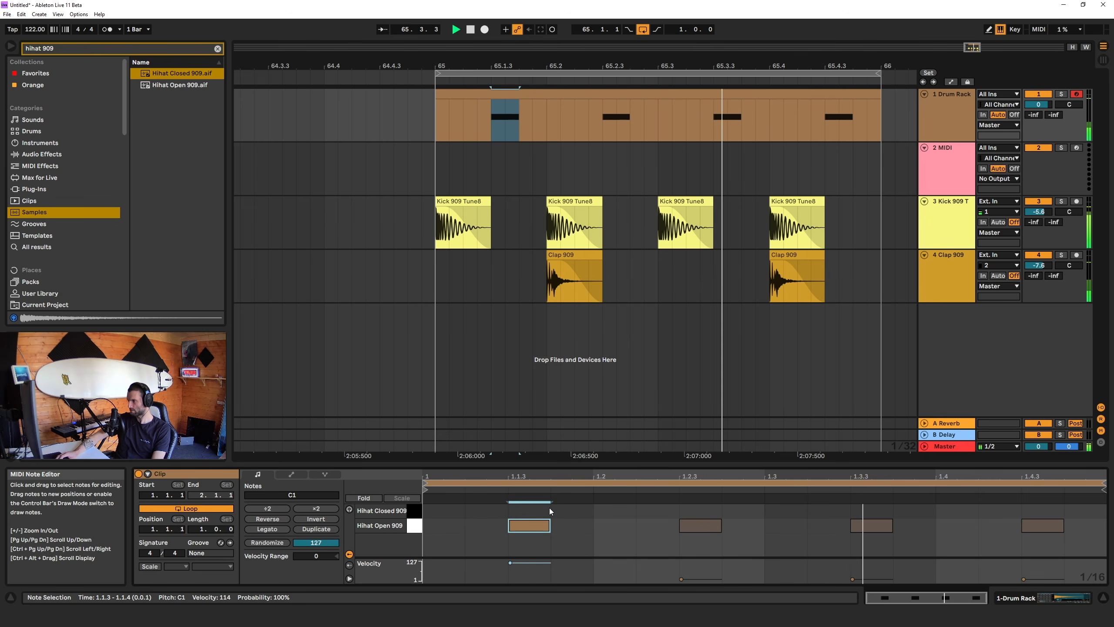
key("space")
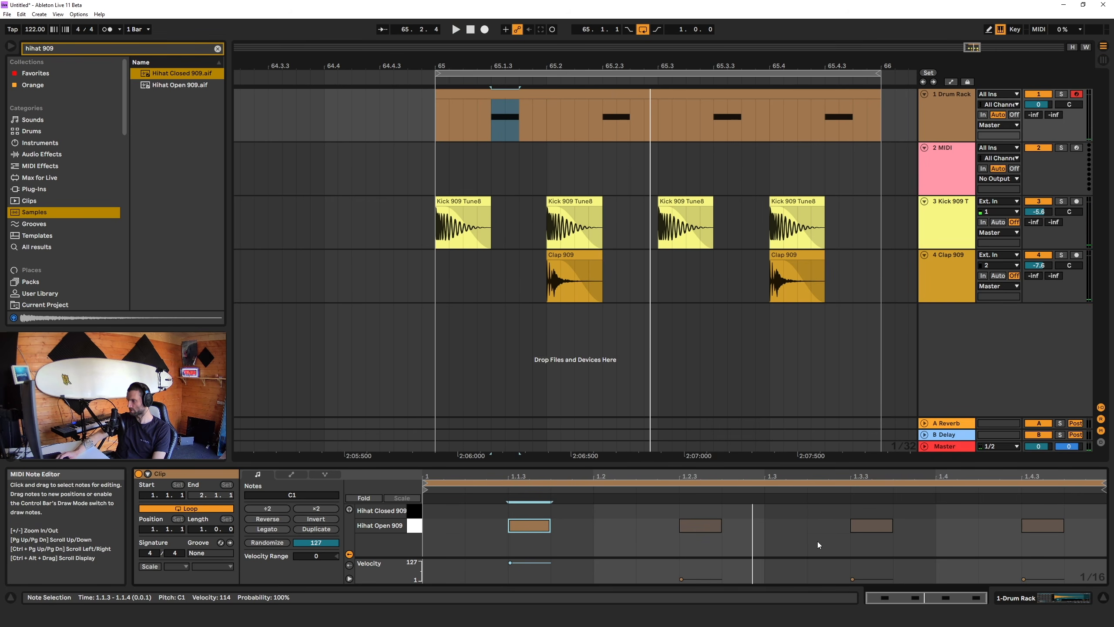
left_click_drag(530, 558, 530, 567)
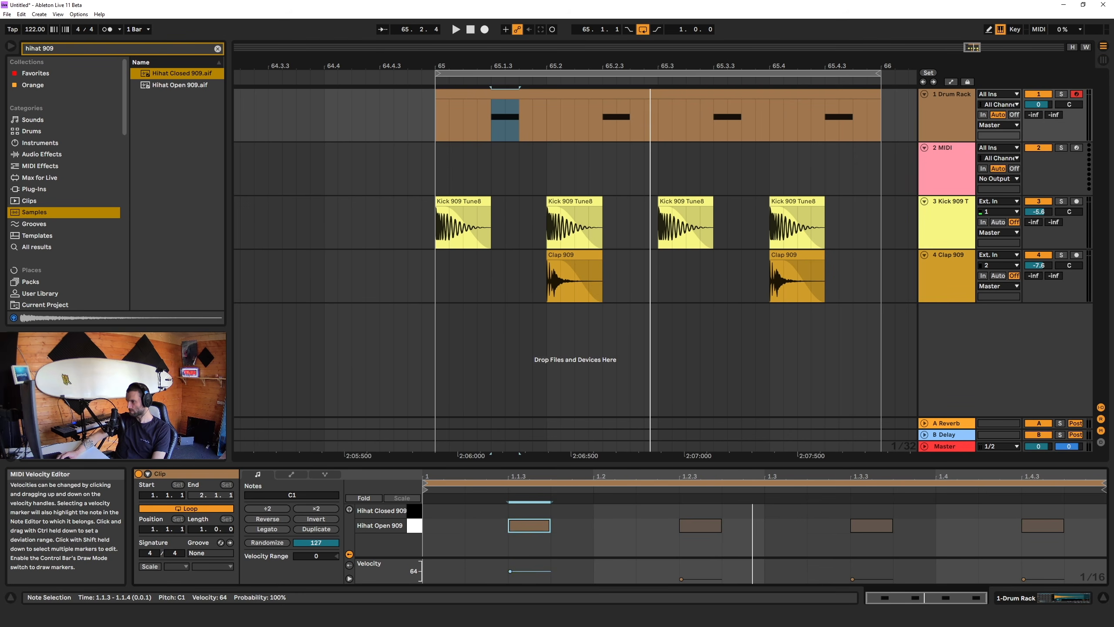
left_click_drag(510, 571, 509, 565)
- Delete the open hi-hat notes at 1.2.3, 1.3.3 and 1.4.3
left_click_drag(636, 542, 1093, 558)
key("Delete")
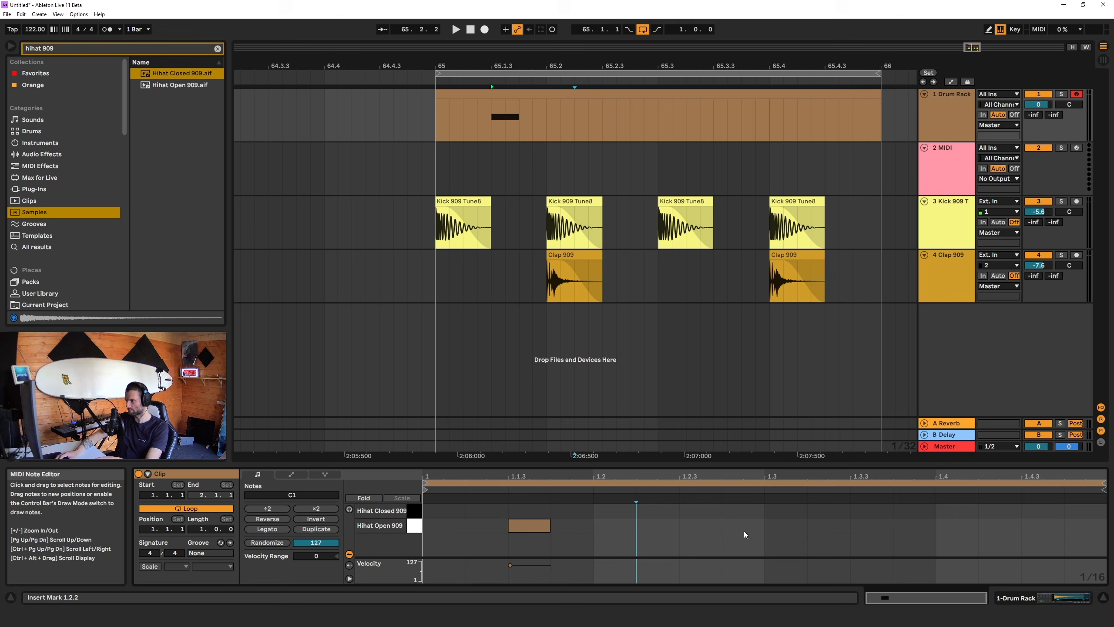
left_click(693, 535)
- Duplicate the clip's first beat, including its open hi-hat note, three times to fill the bar, and play the full loop
left_click_drag(428, 511, 596, 544)
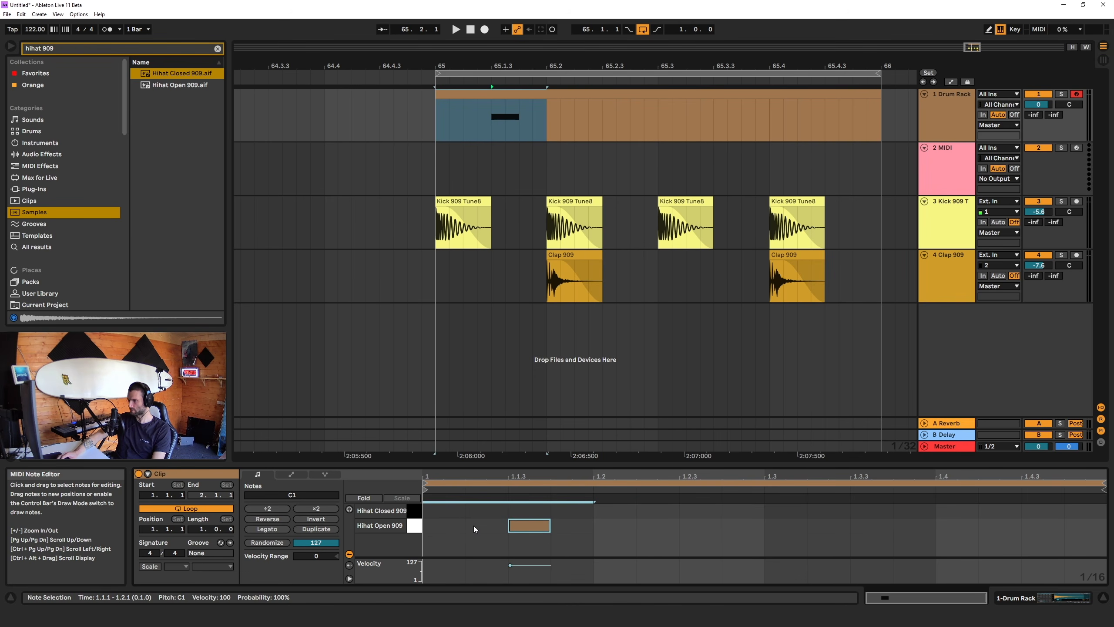
left_click_drag(426, 510, 590, 546)
key("ctrl+d")
key("ctrl+d")
key("ctrl+d")
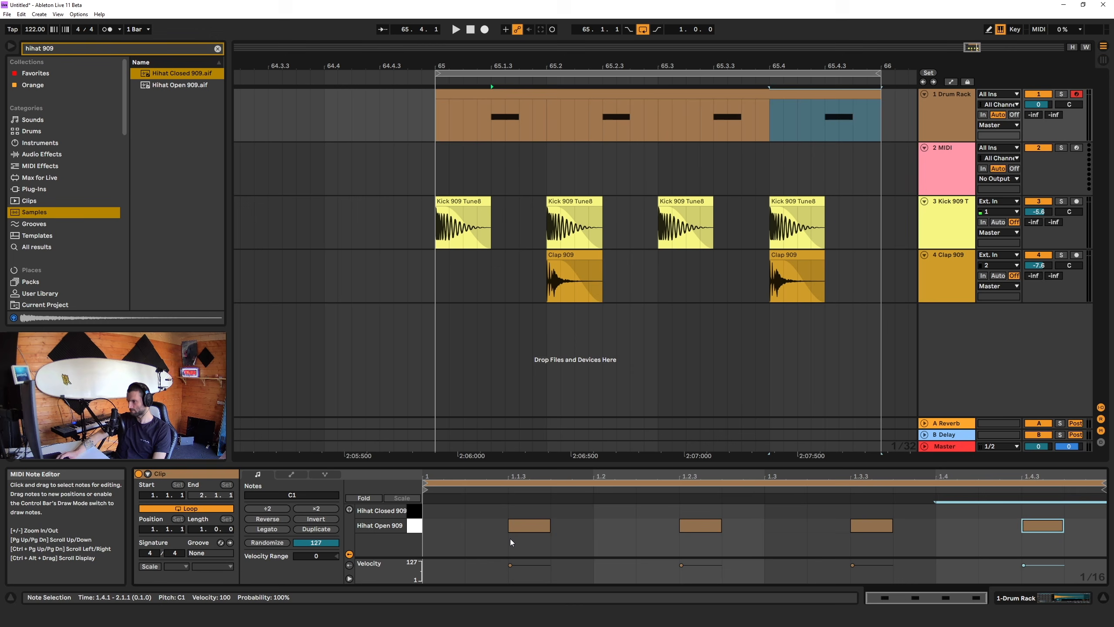
key("space")
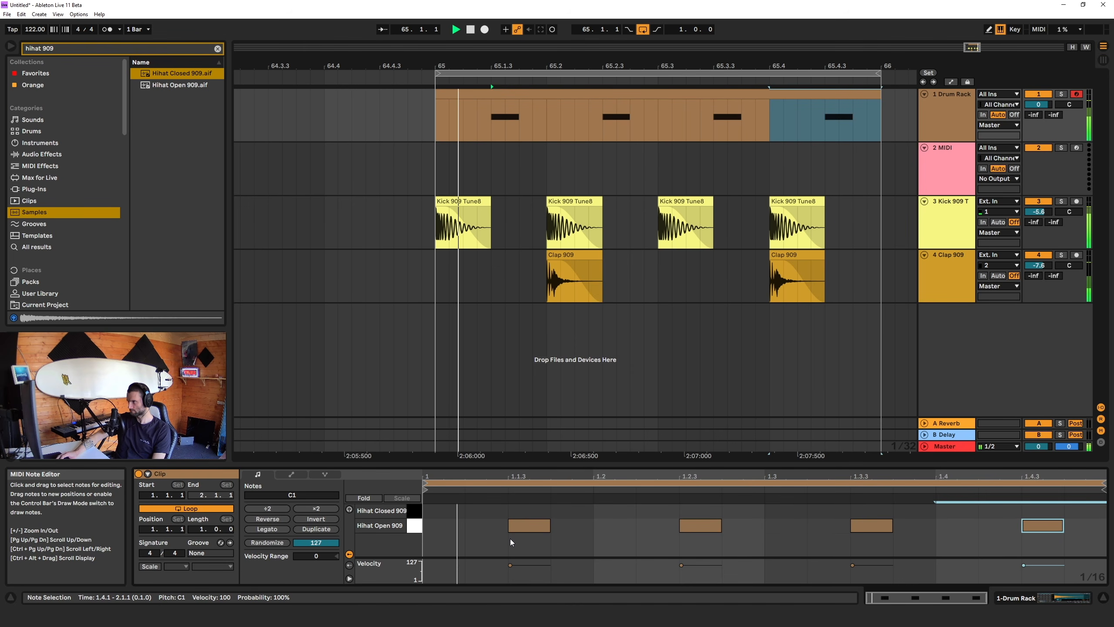
key("space")
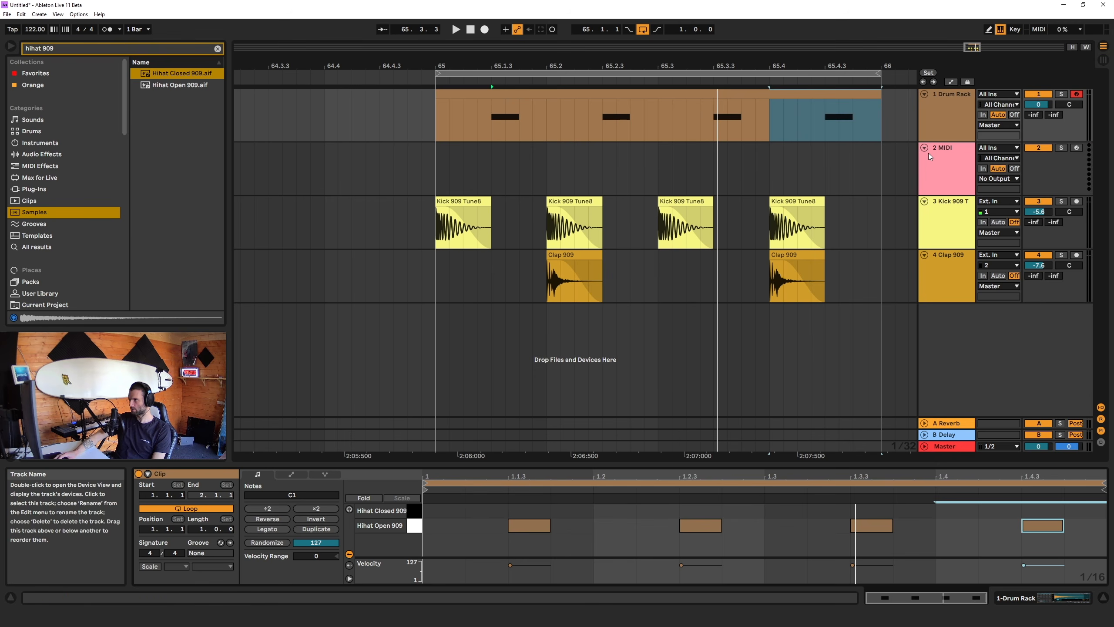
- Lower the Hihat Open 909 pad's Simpler volume to -16.6 dB in the Drum Rack, playing the loop to judge the level
double_click(940, 126)
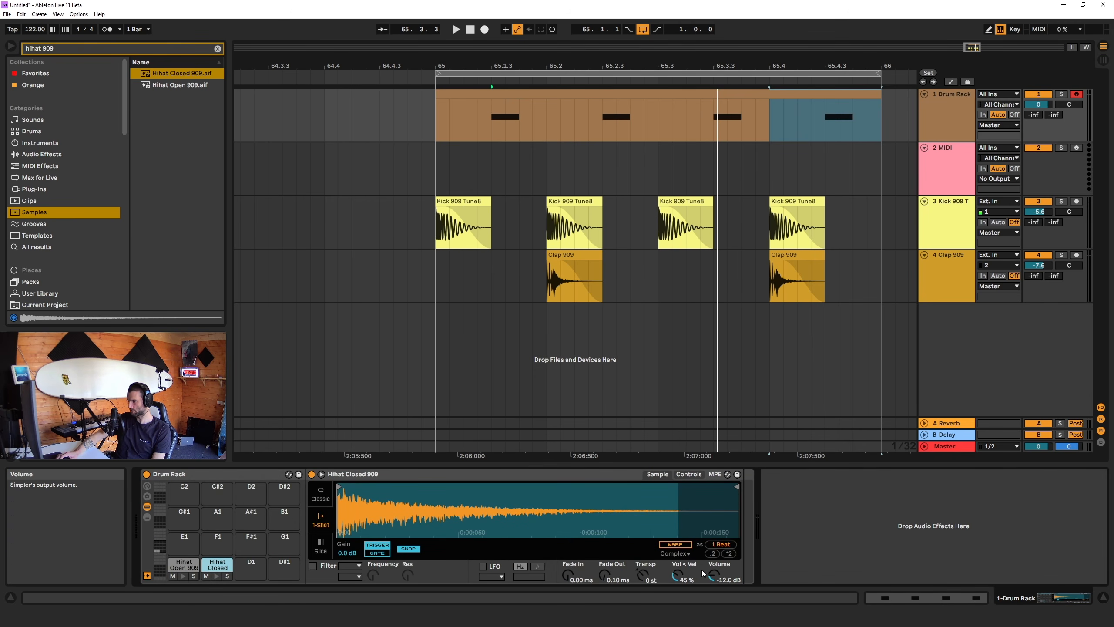
left_click(185, 565)
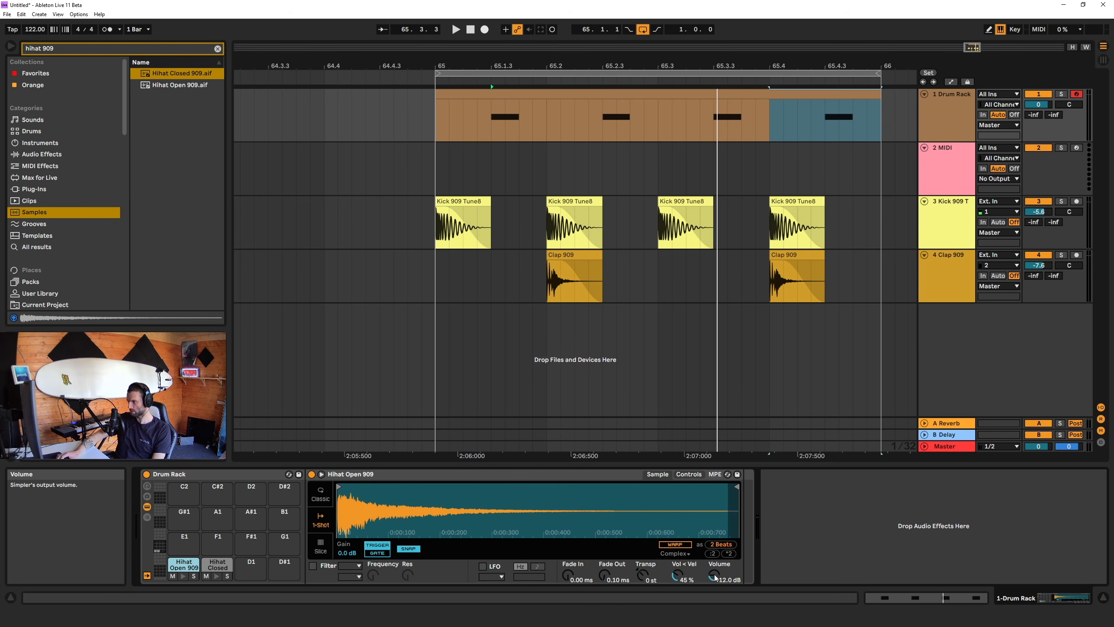
key("space")
left_click_drag(715, 575, 715, 582)
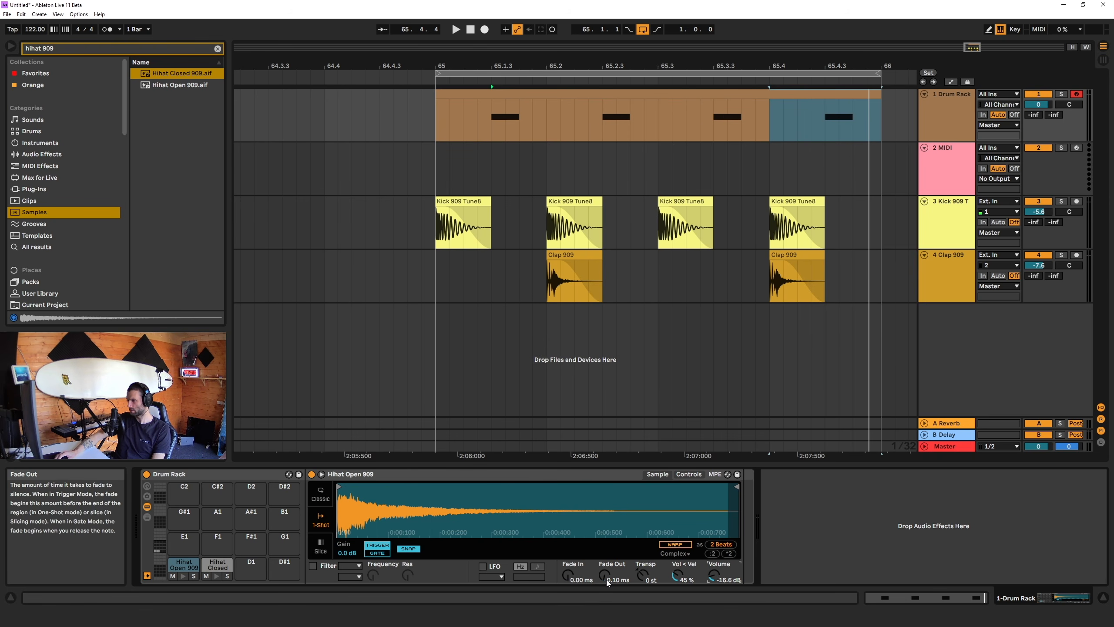
- Set the open hi-hat's fade out to 327 ms and shorten its sample end to about 350 ms, playing the loop to check
left_click_drag(615, 578, 729, 520)
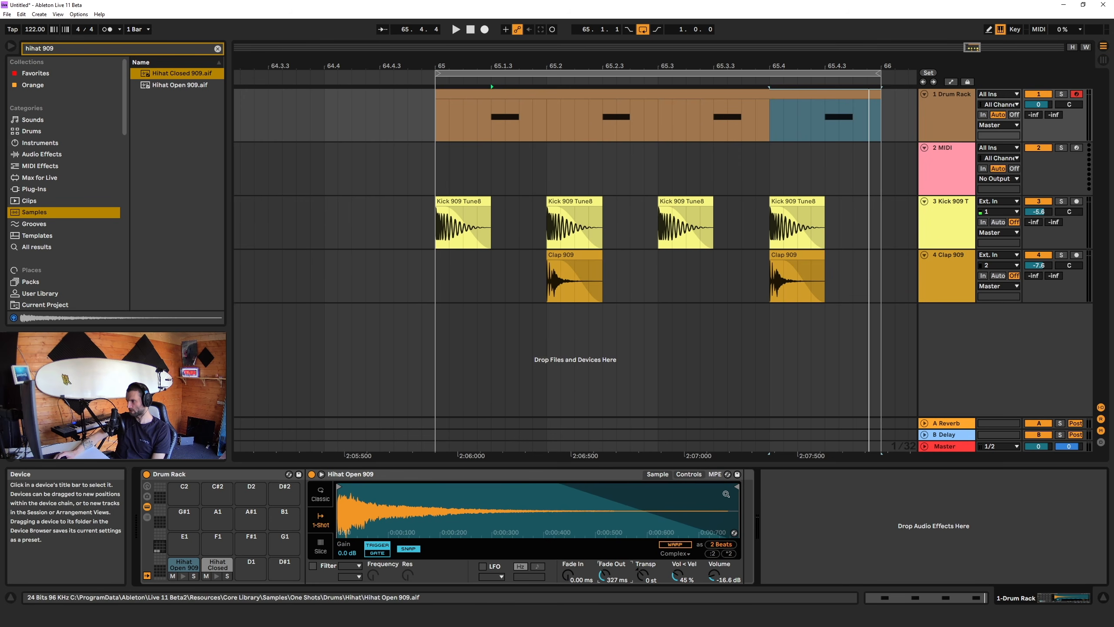
key("space")
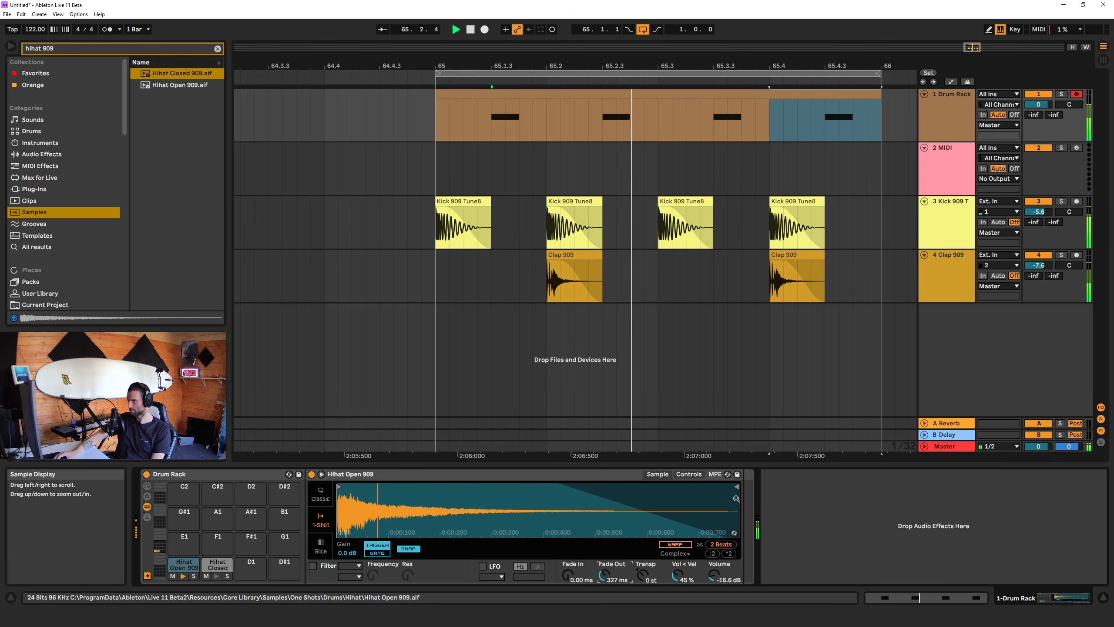
key("space")
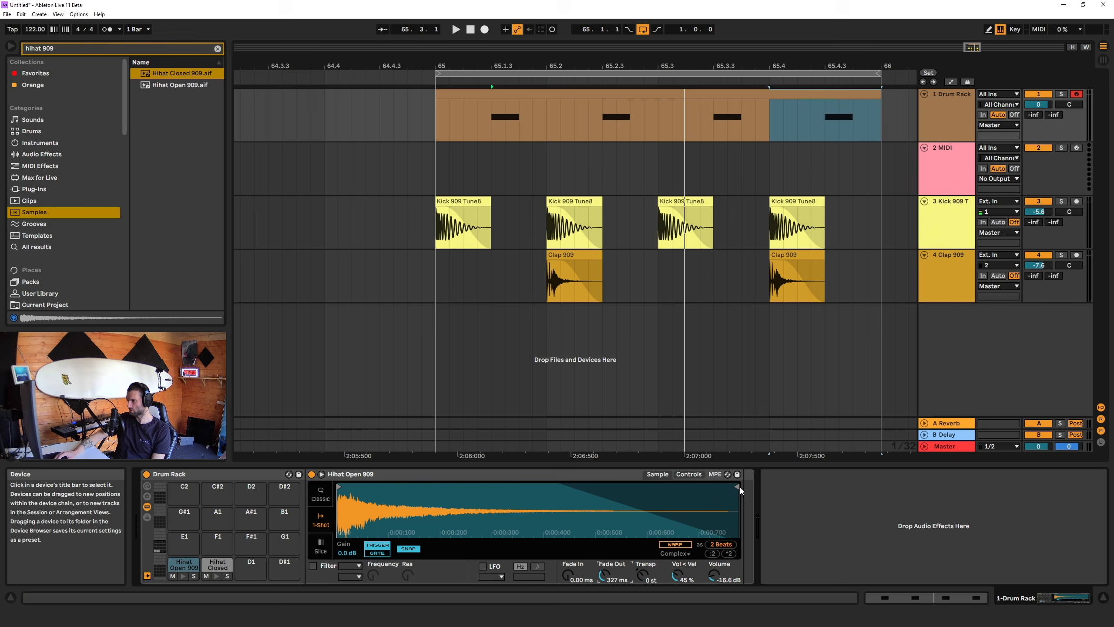
mouse_move(740, 490)
left_mouse_down()
mouse_move(504, 495)
mouse_move(520, 496)
left_mouse_up()
key("space")
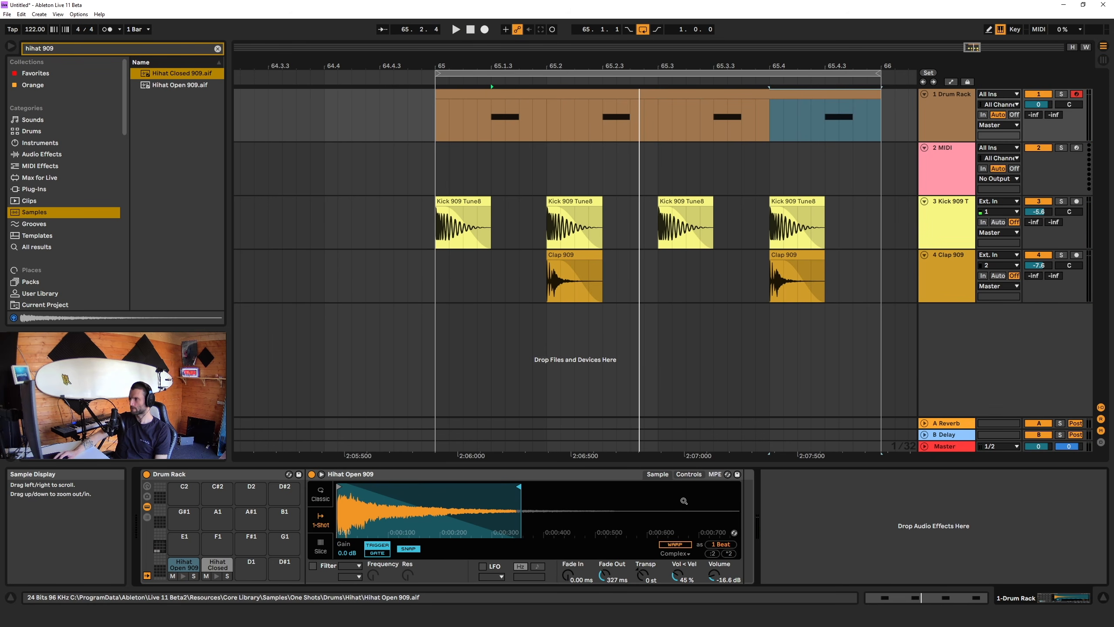
- Add a sixteenth-length Hihat Closed 909 note at 1.1.1 in the Drum Rack clip and set its velocity to 87
double_click(579, 93)
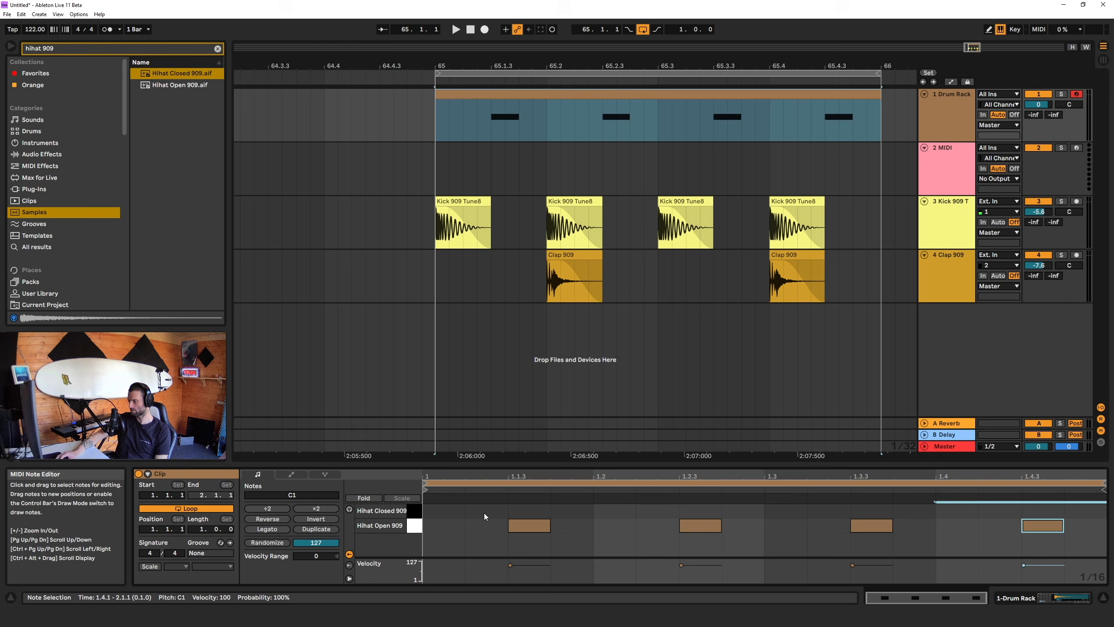
left_click(446, 511)
double_click(446, 510)
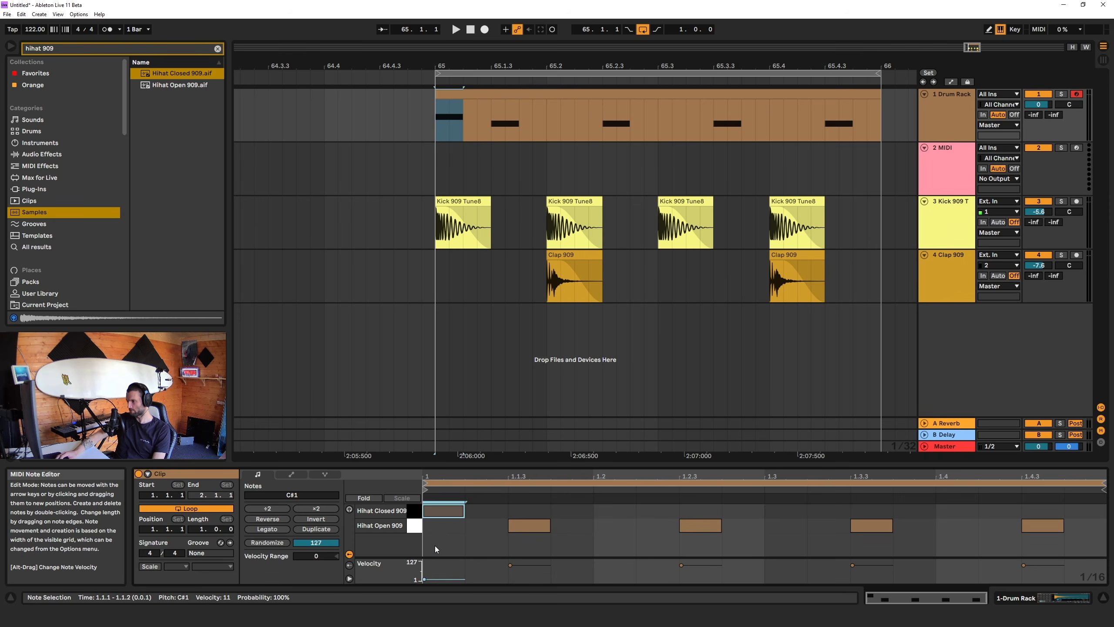
left_click_drag(442, 579, 442, 567)
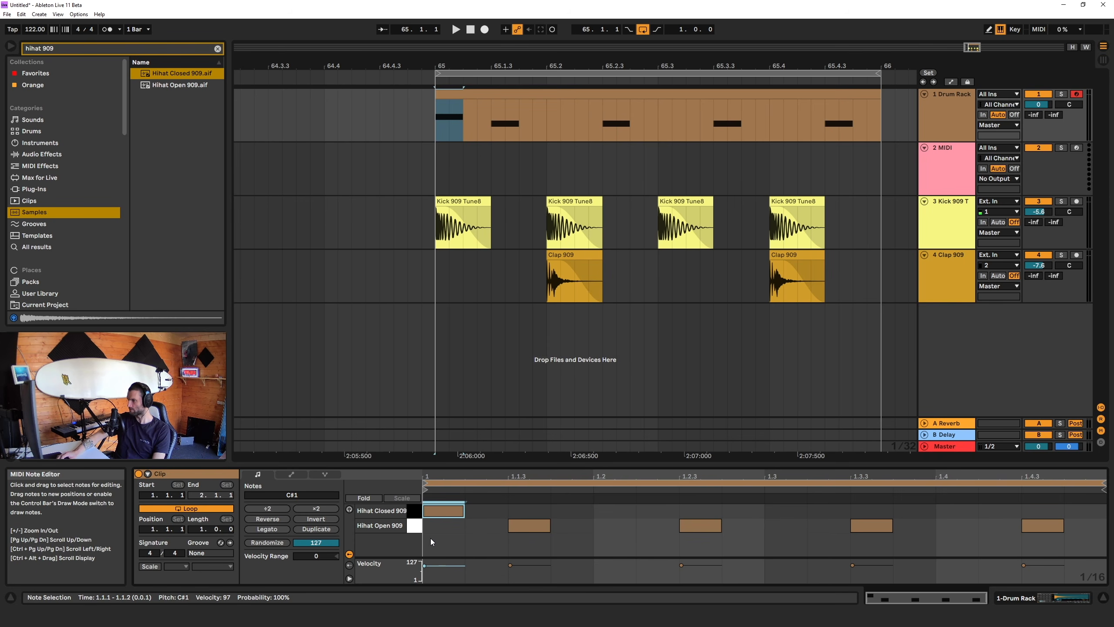
left_click_drag(442, 569, 442, 567)
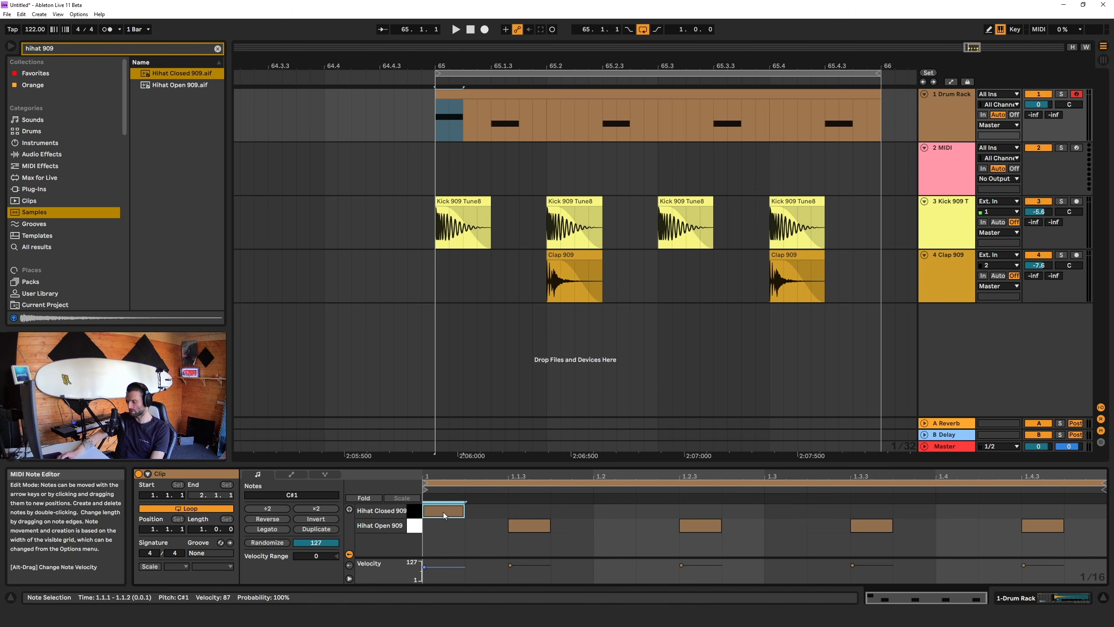
- Duplicate the closed hi-hat note three times to fill the first beat with sixteenths
key("ctrl+d")
key("ctrl+d")
key("ctrl+d")
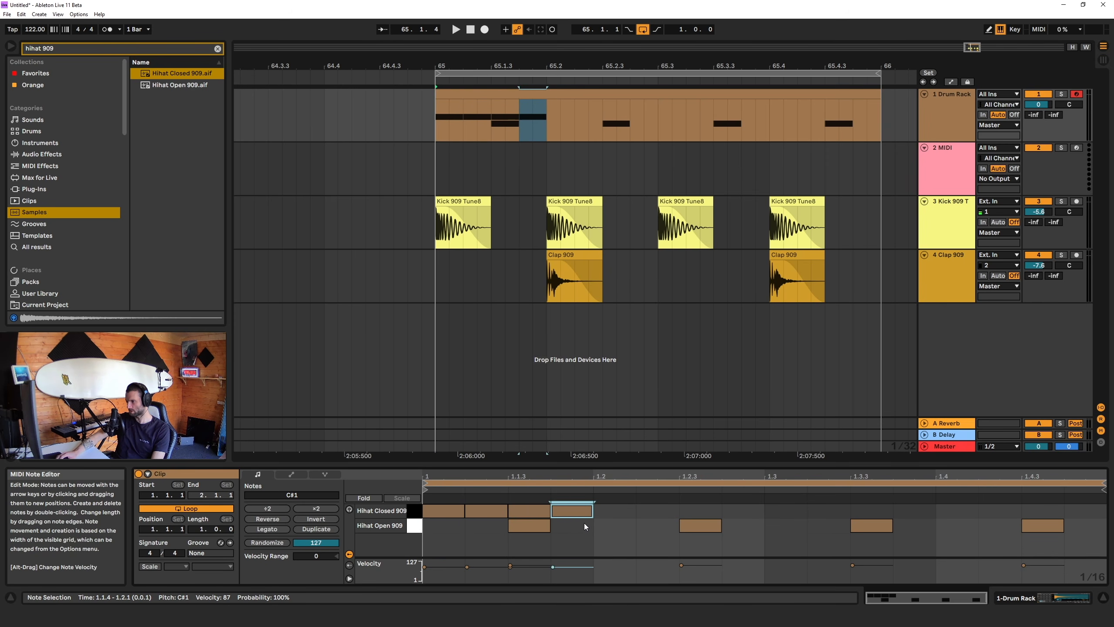
- Compare the Hihat Closed 909 and Hihat Open 909 rows by selecting all notes of each in turn
left_click(416, 517)
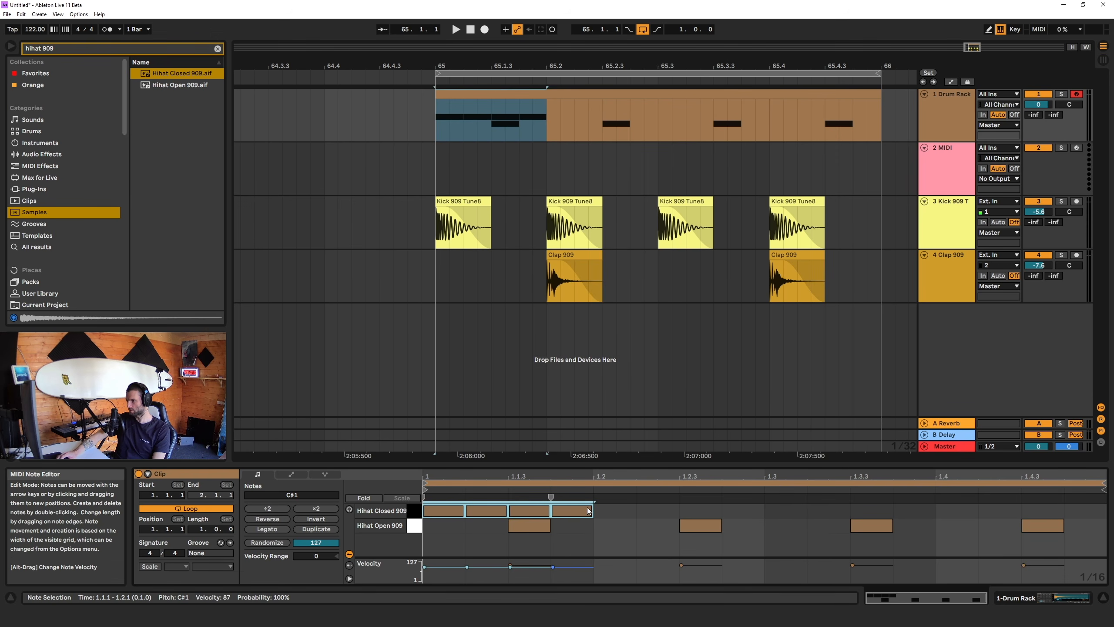
left_click(415, 527)
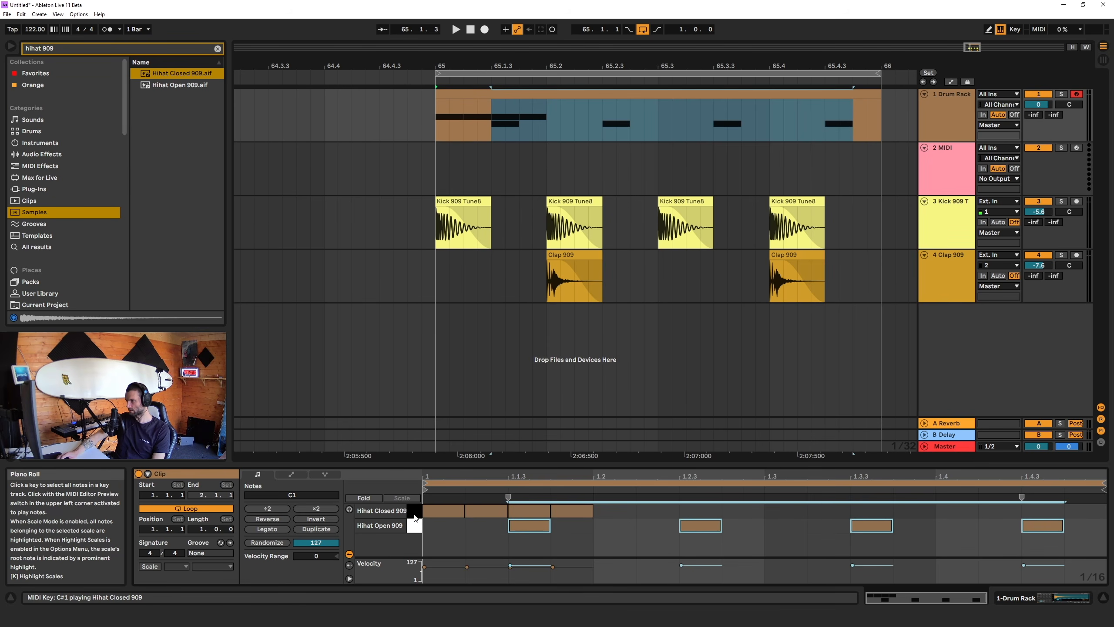
left_click(414, 514)
left_click(414, 527)
left_click(414, 516)
left_click(415, 527)
left_click(415, 515)
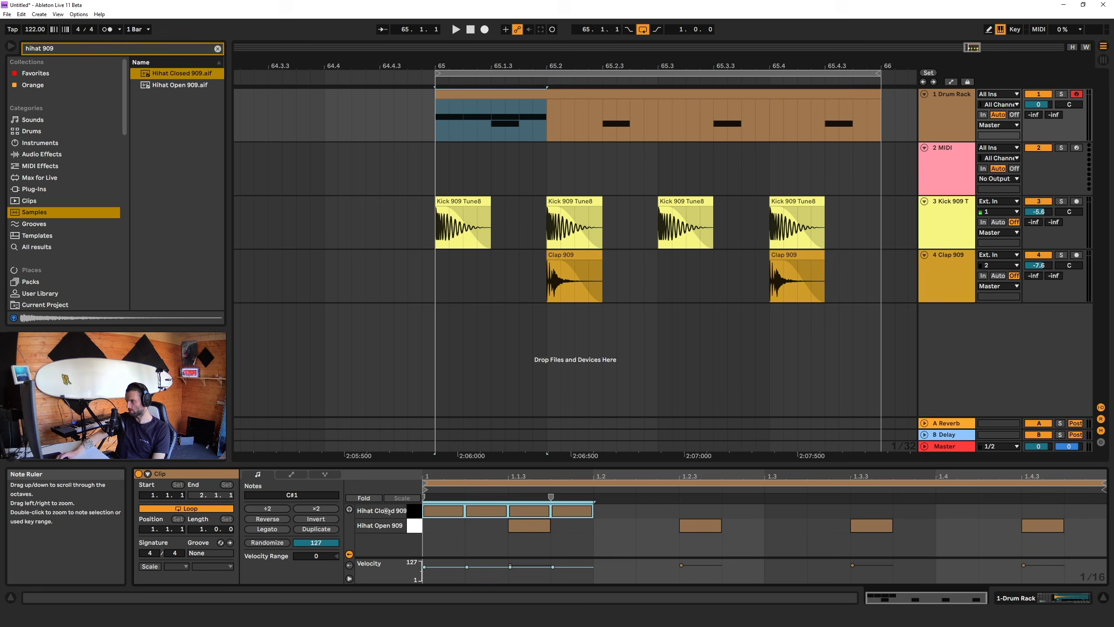
- Duplicate the first beat's four closed hi-hat notes three times to fill the bar, and play the loop
left_click(409, 516)
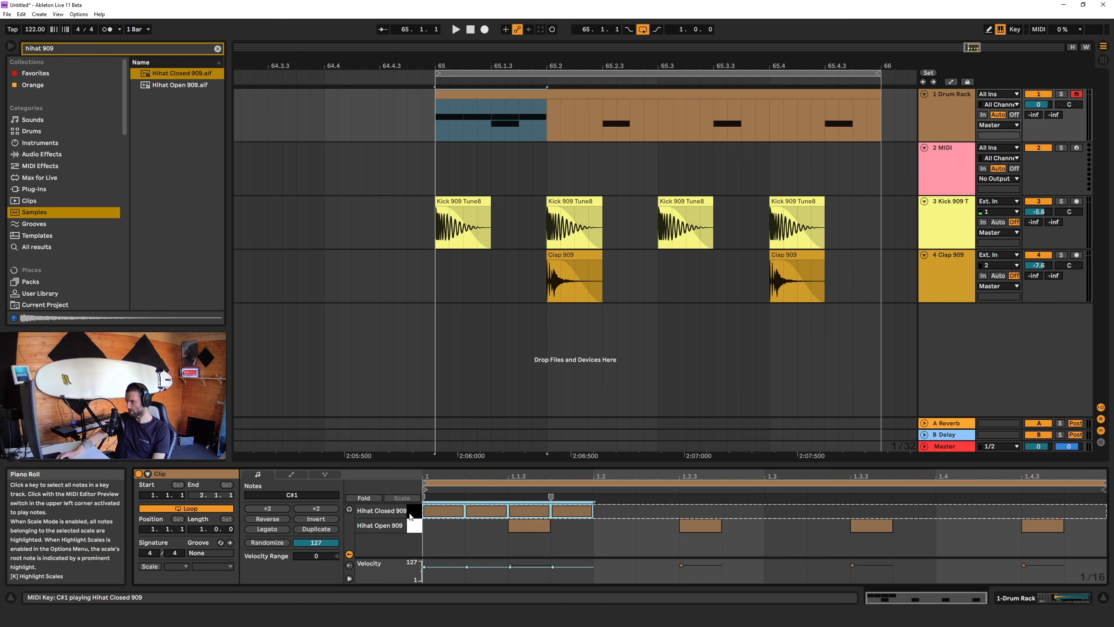
key("ctrl+d")
key("ctrl+d")
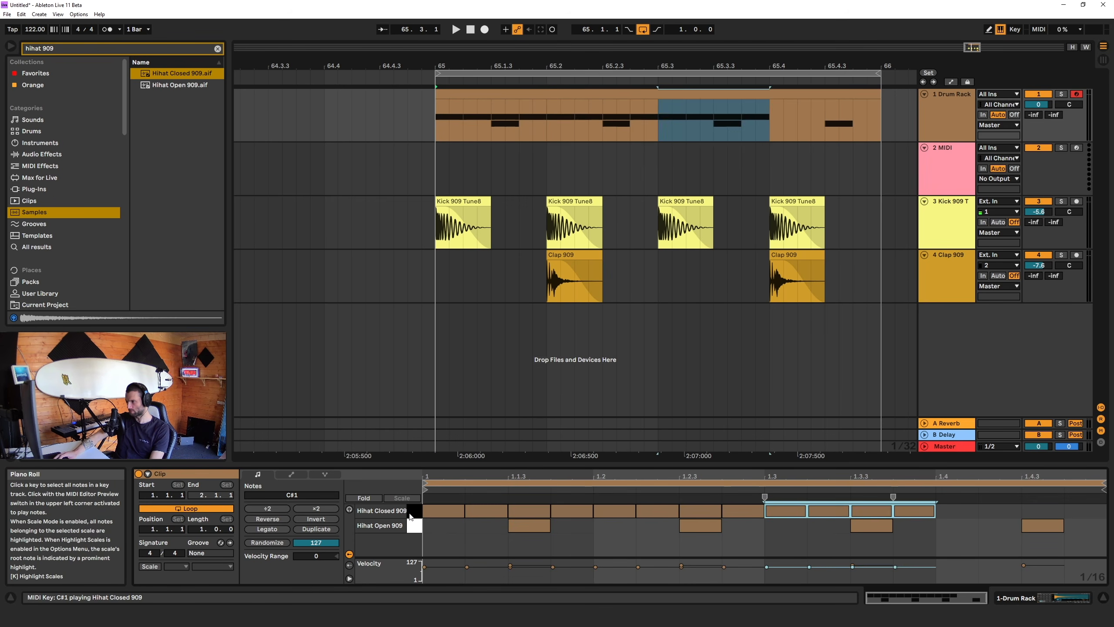
key("ctrl+d")
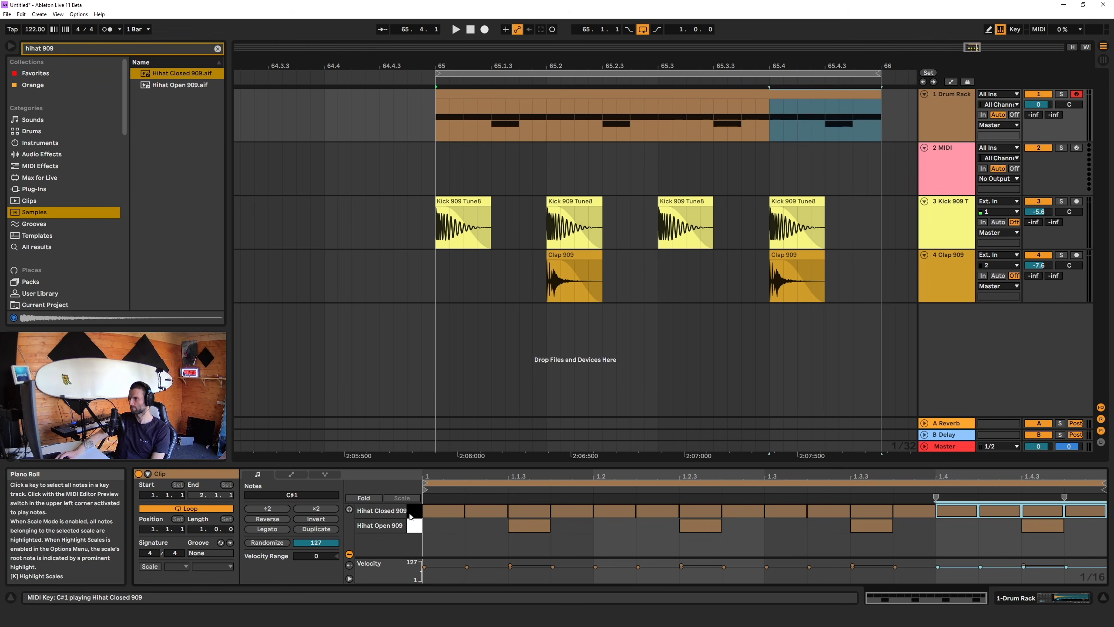
key("space")
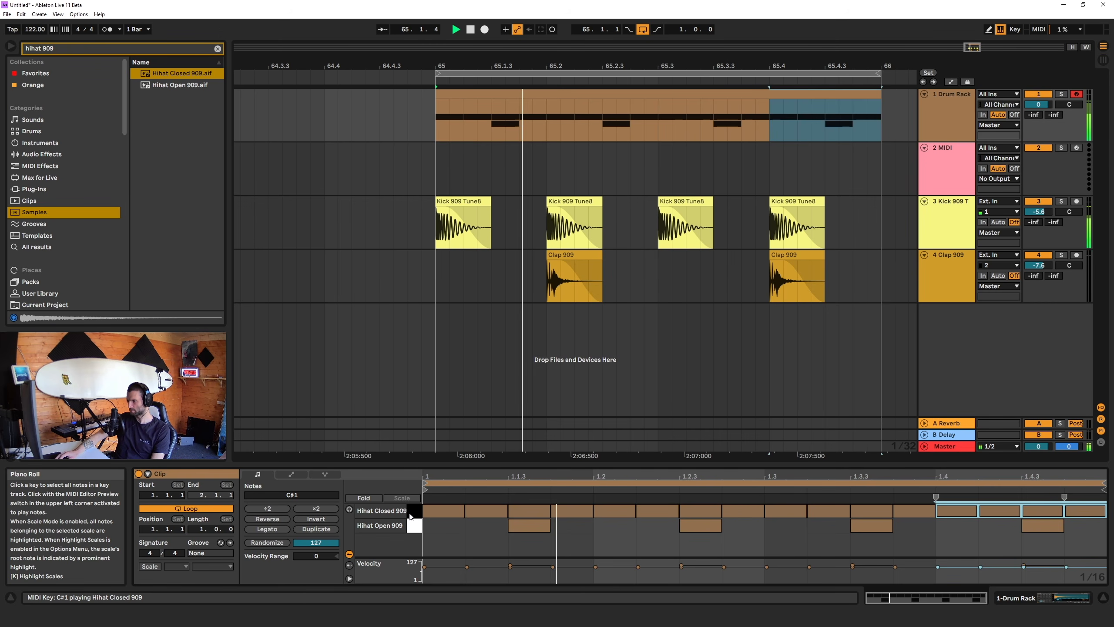
key("space")
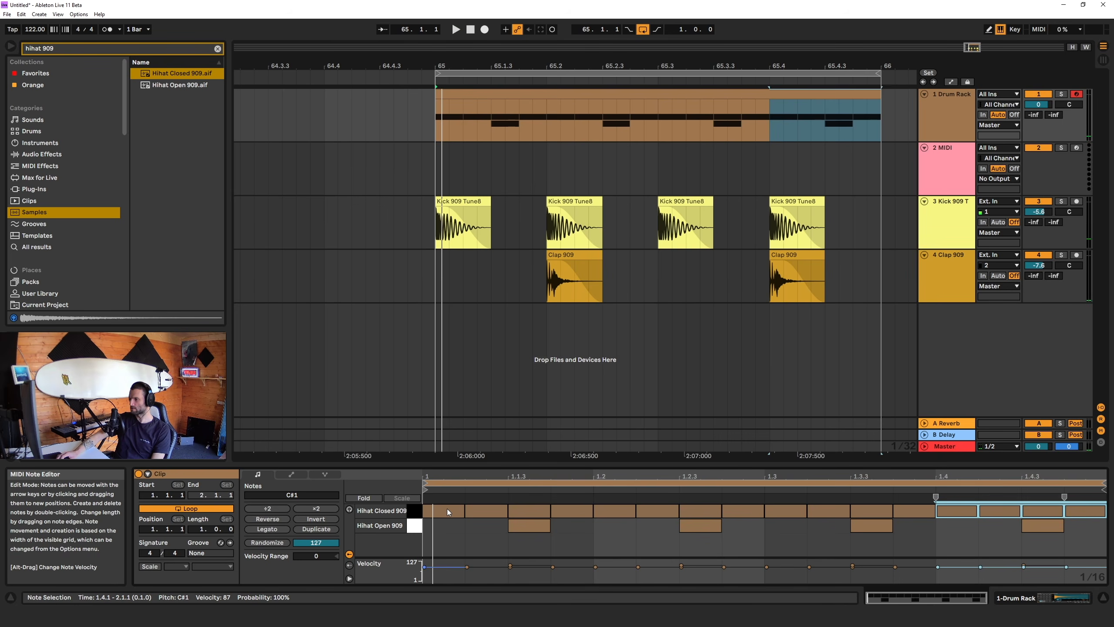
- Set the velocity of all Hihat Closed 909 notes to 1 and play the loop
left_click(414, 514)
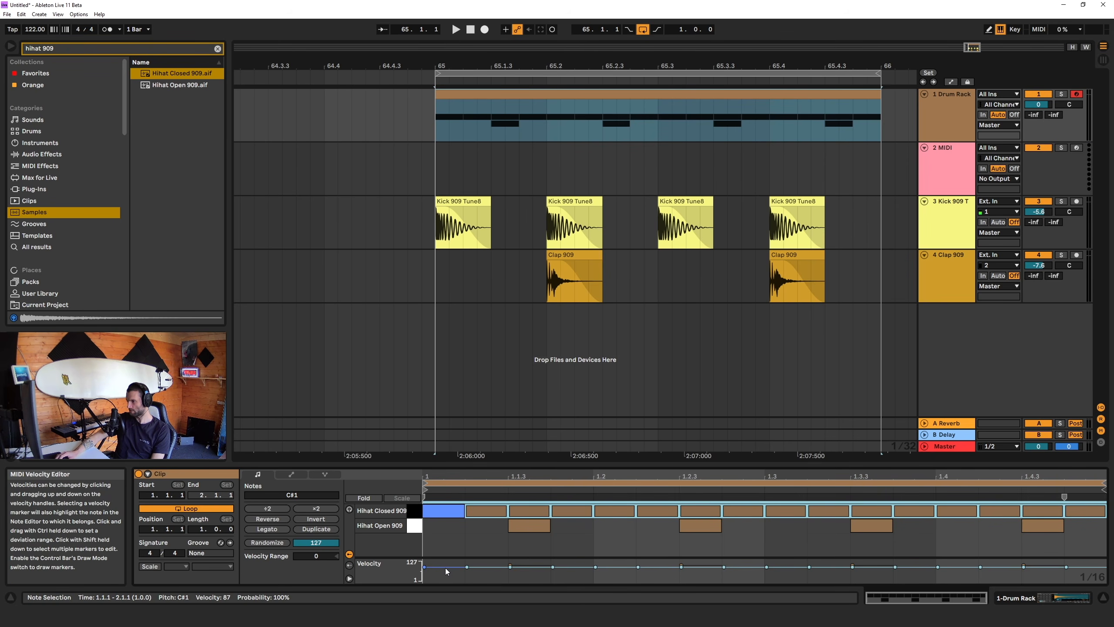
left_click_drag(424, 567, 424, 581)
key("space")
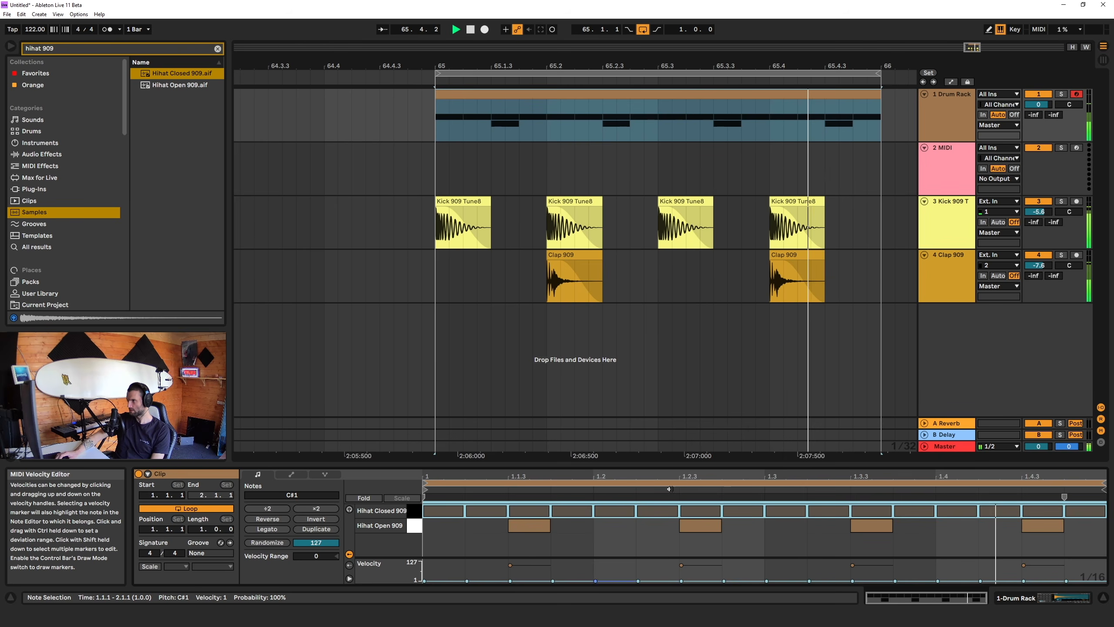
key("space")
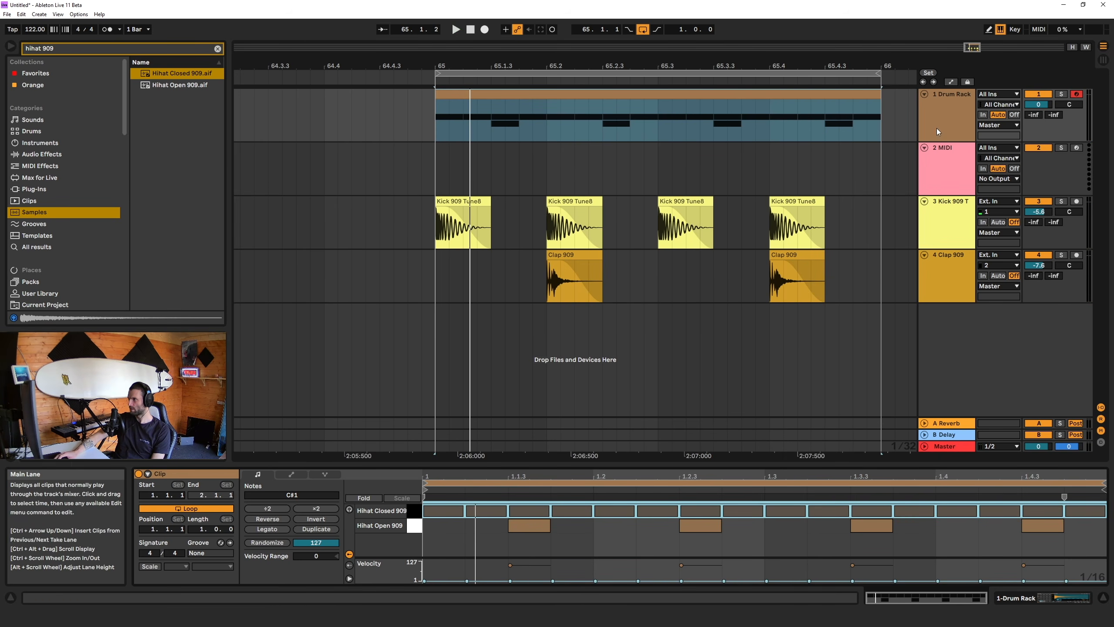
- Set the random pan amount in the Hihat Closed 909 pad's Simpler controls to 100% and play the loop
left_click(949, 121)
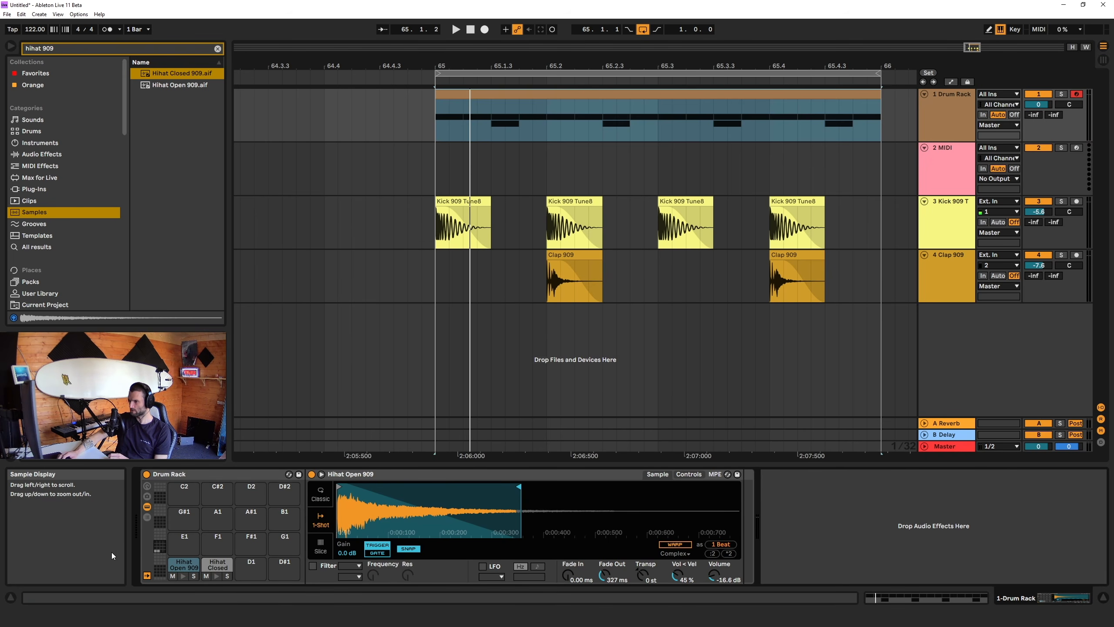
left_click(214, 567)
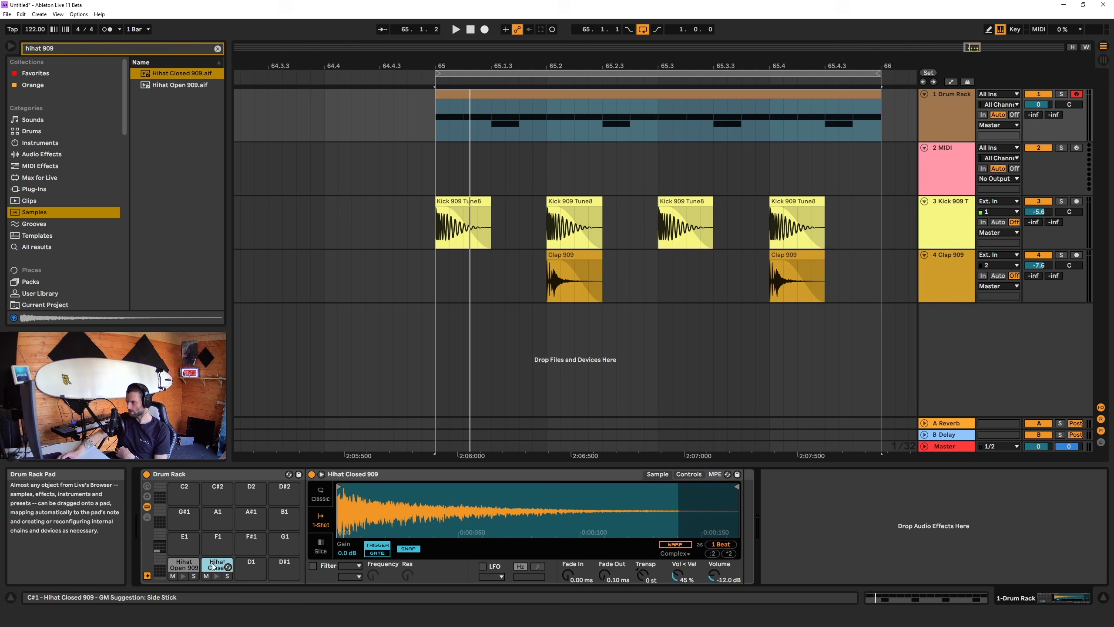
left_click(691, 474)
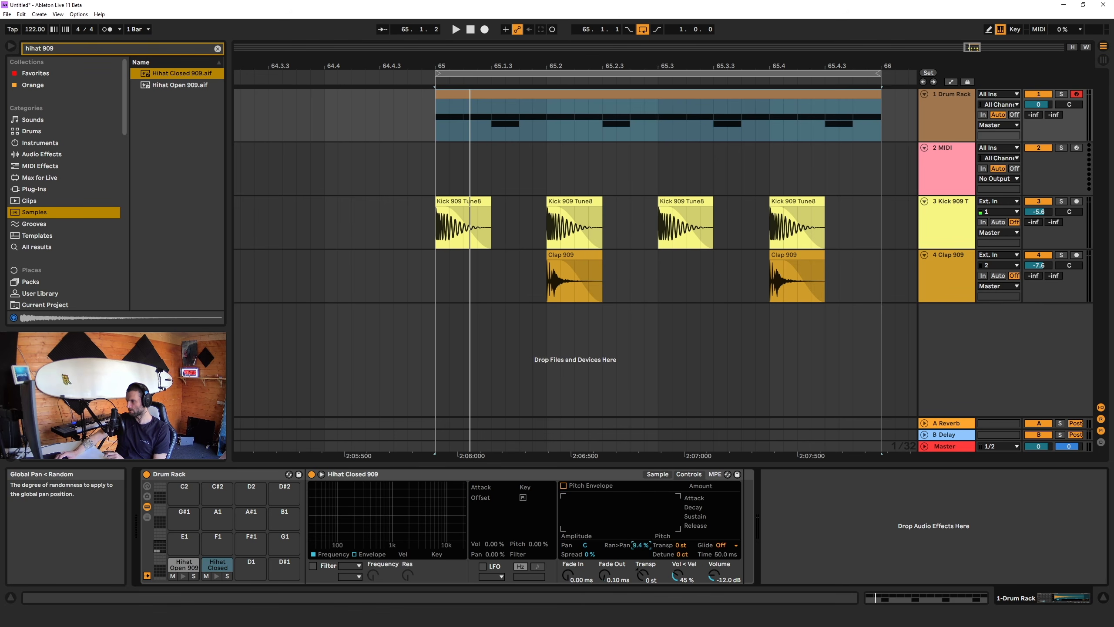
left_click(640, 546)
left_click_drag(642, 547, 641, 522)
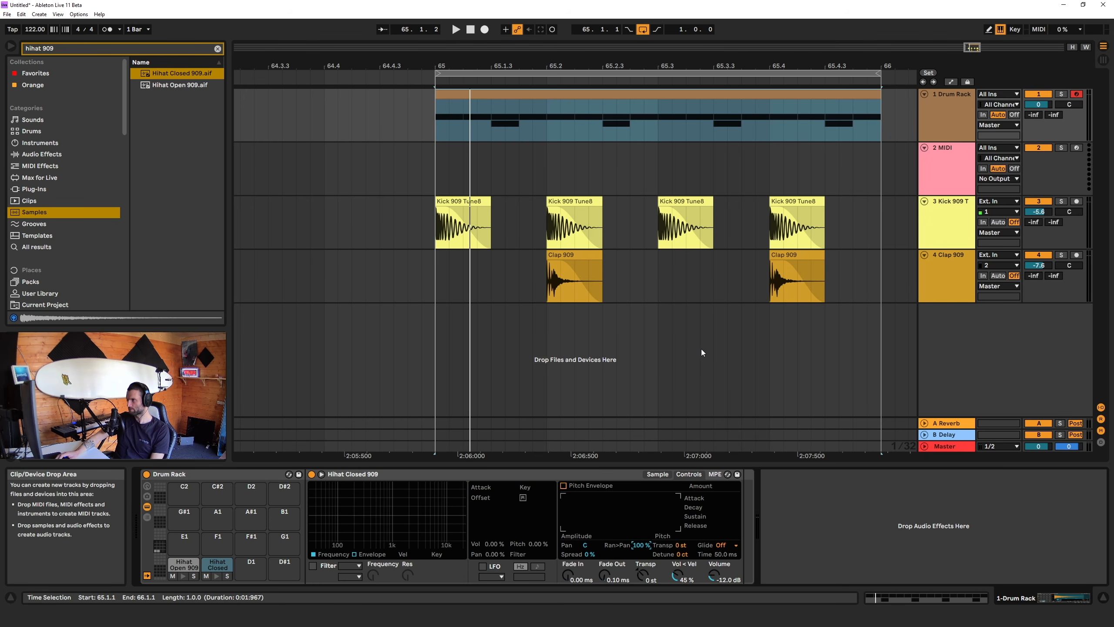
key("space")
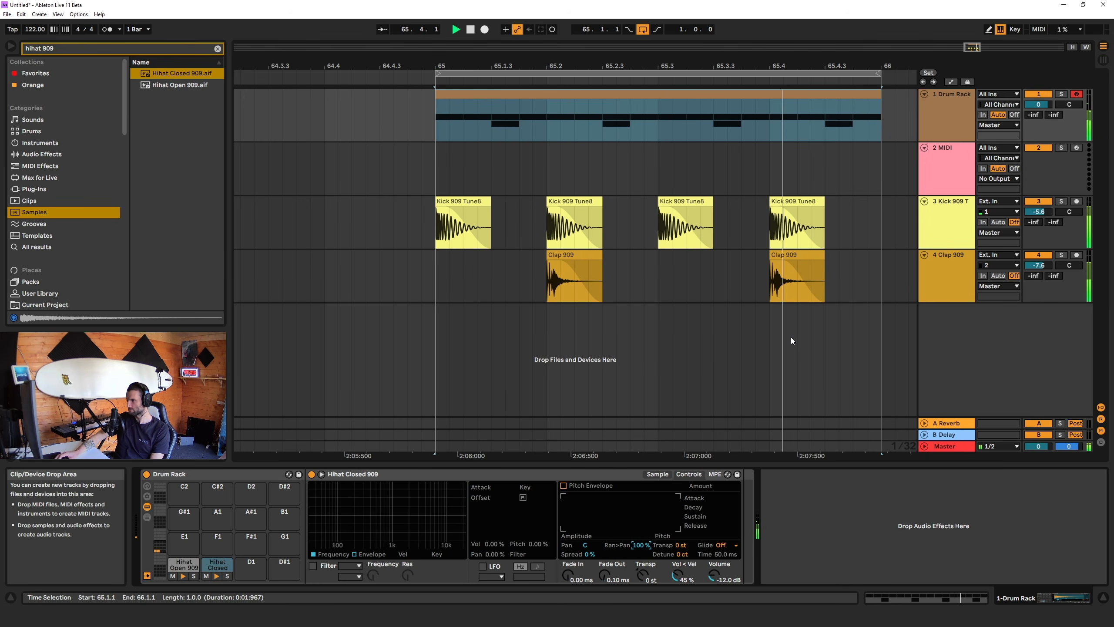
key("space")
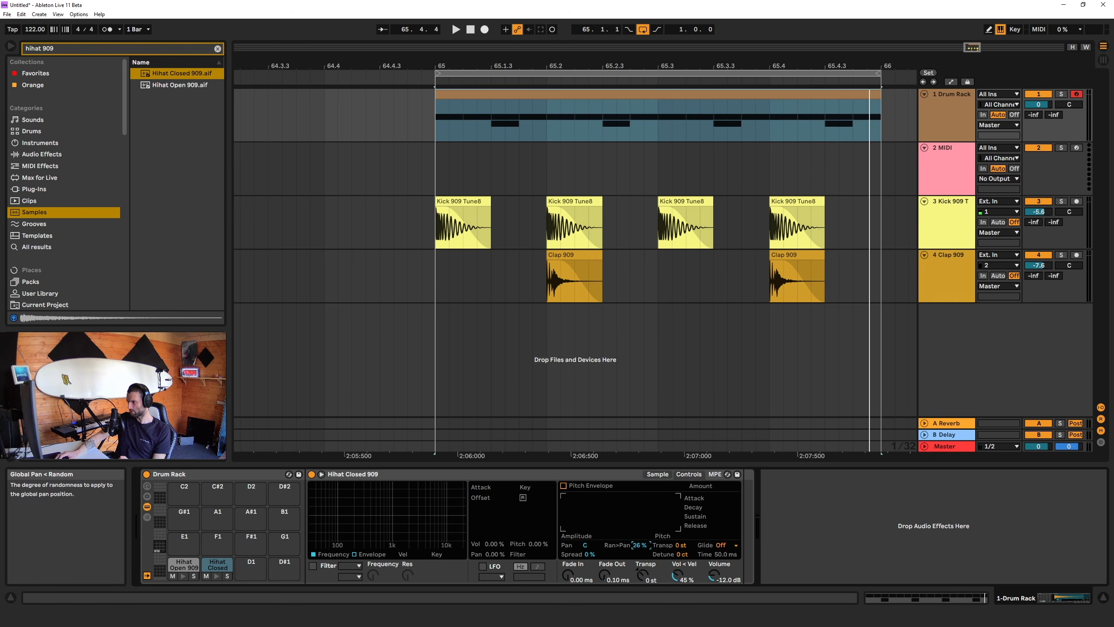
- Reduce the closed hi-hat's random pan amount to 18% and play the loop again
left_click_drag(640, 545, 639, 548)
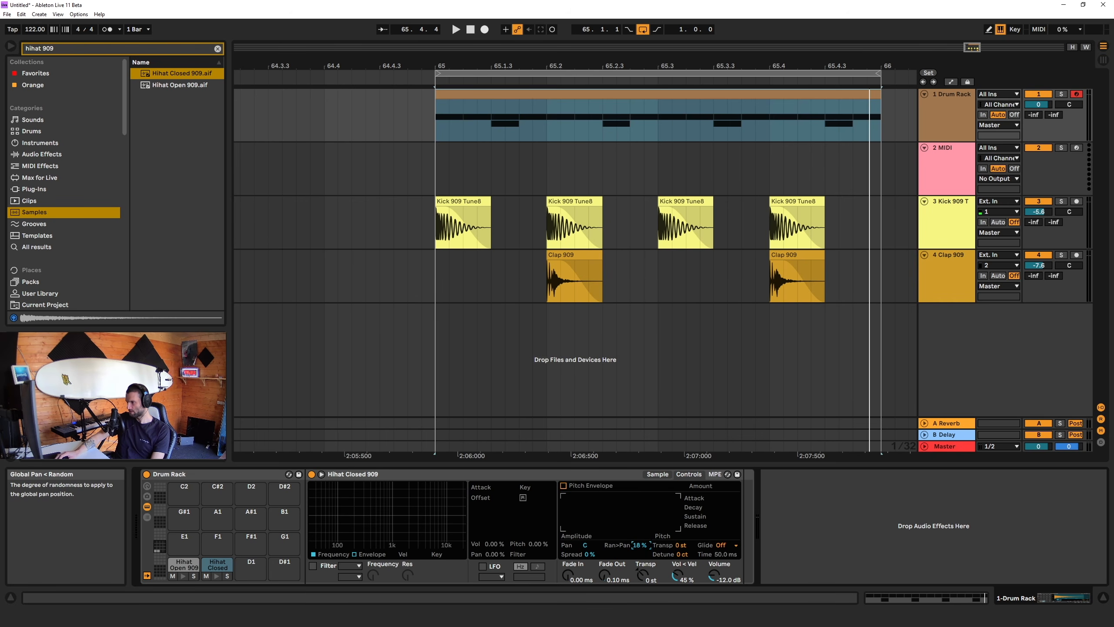
key("space")
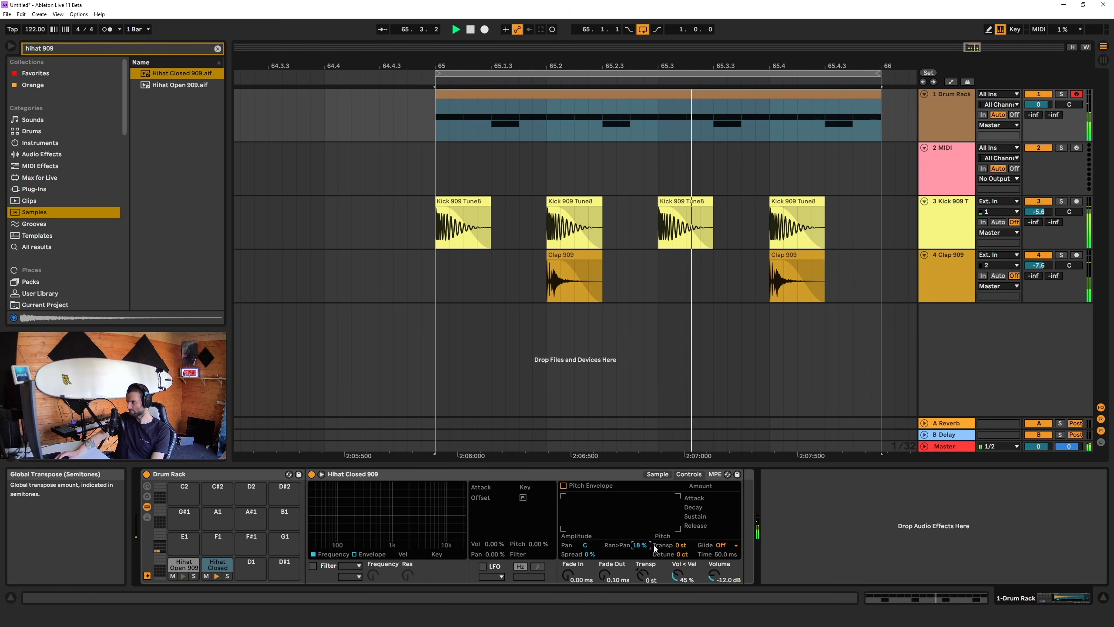
key("space")
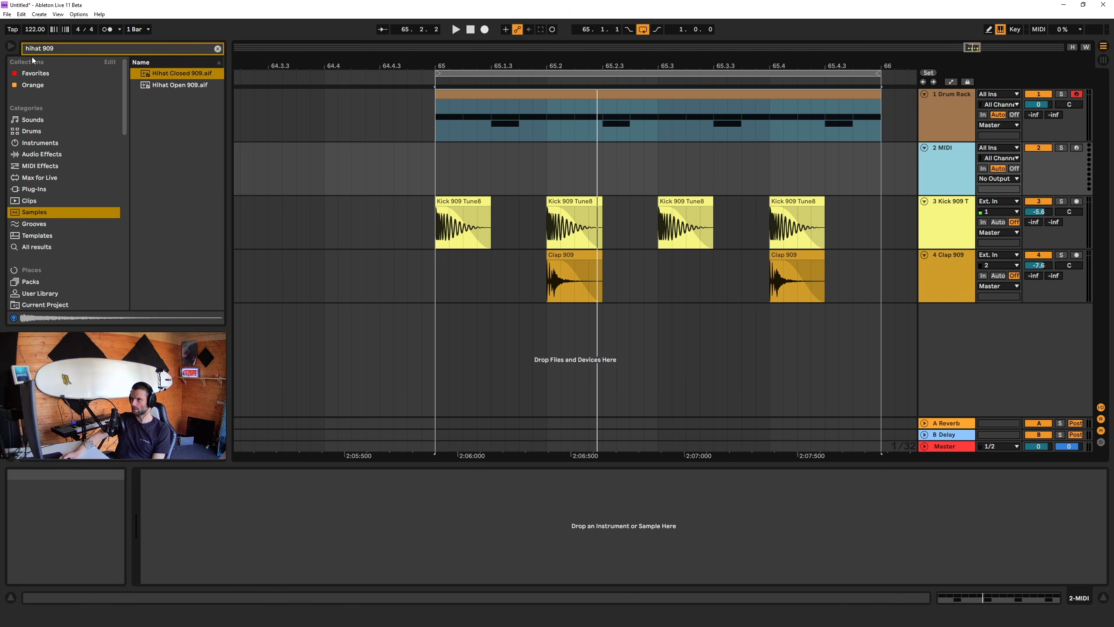
- Search the sample library for "tom 909"
left_click(64, 50)
key("ctrl+a")
type("tom")
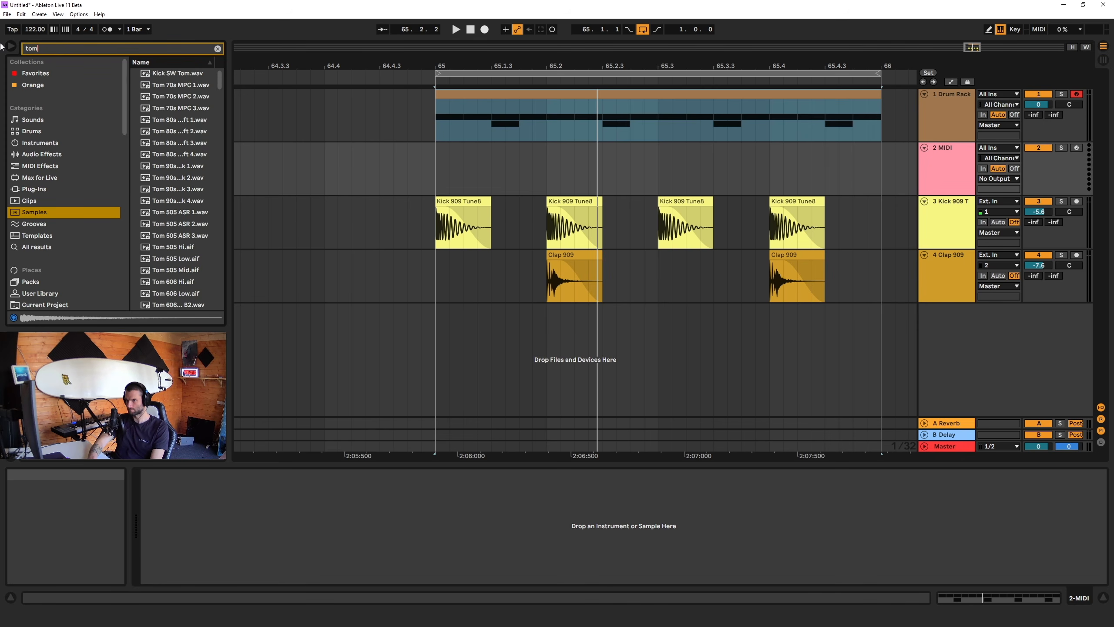
type(" 909")
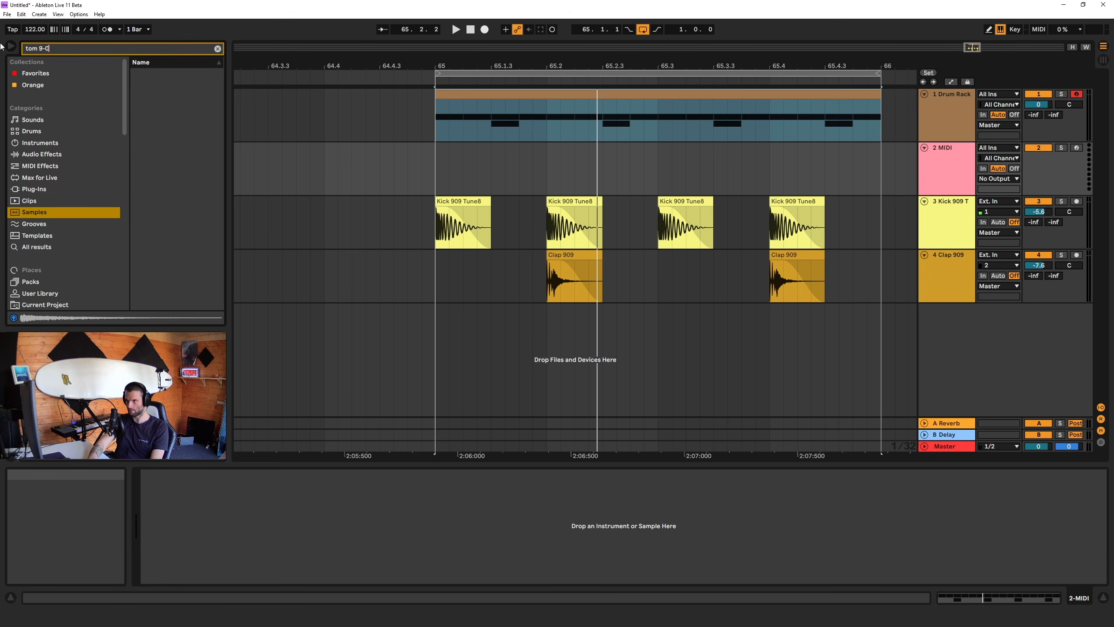
key("BackSpace")
key("BackSpace")
type("09")
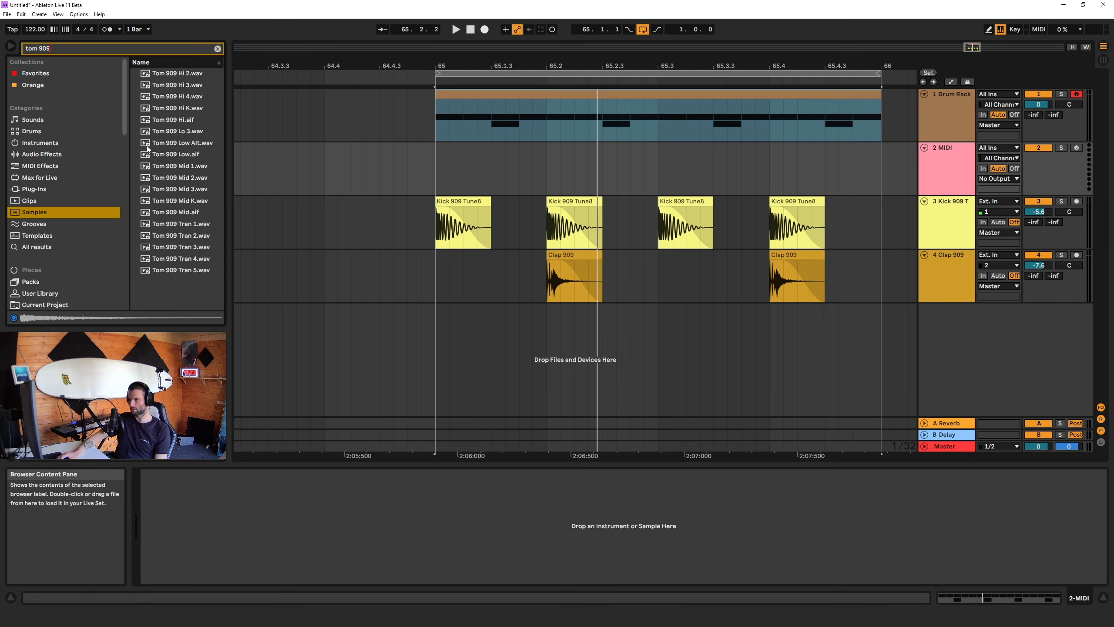
- Audition several Tom 909 samples from the search results, finishing on Tom 909 Low.aif
left_click(182, 85)
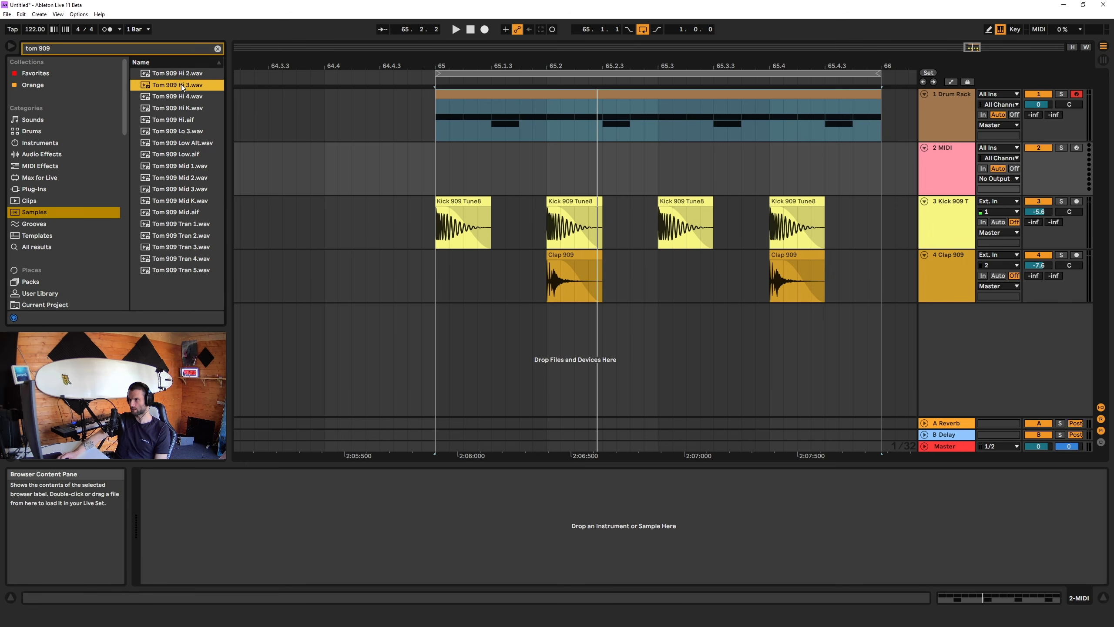
left_click(181, 143)
left_click(179, 178)
left_click(178, 236)
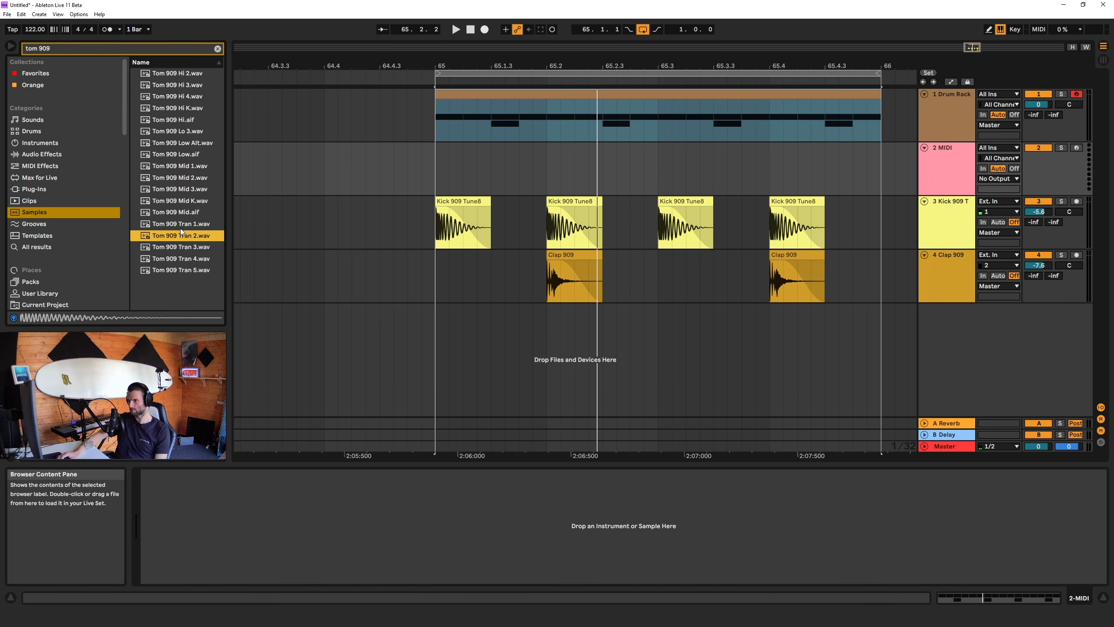
left_click(192, 144)
left_click(194, 153)
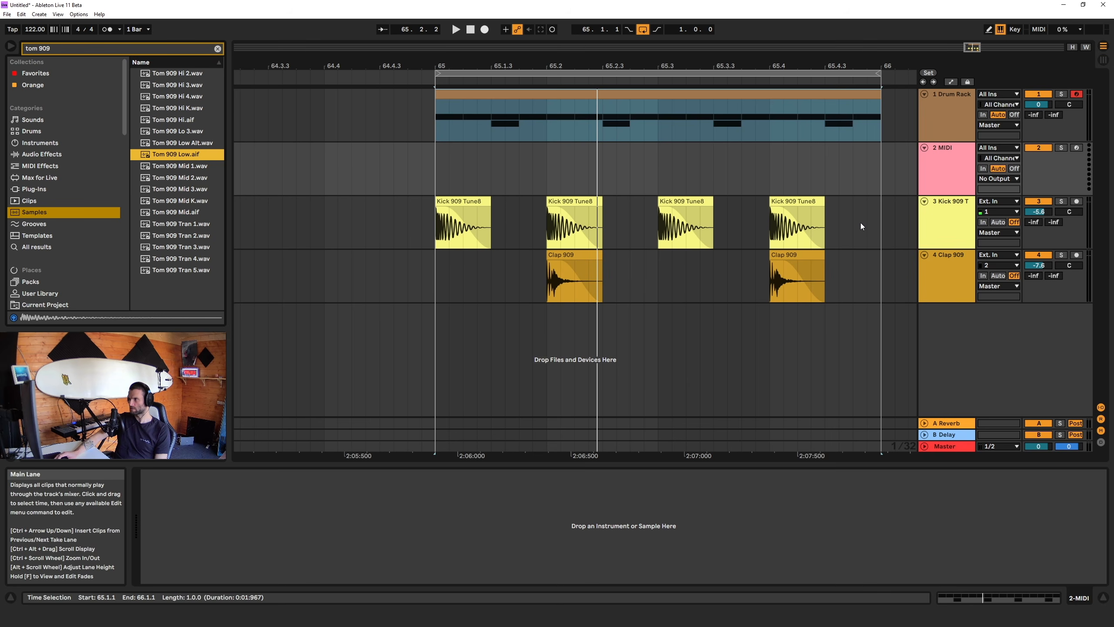
- Load the Tom 909 Low.aif sample as an instrument on the empty second MIDI track
left_click(952, 167)
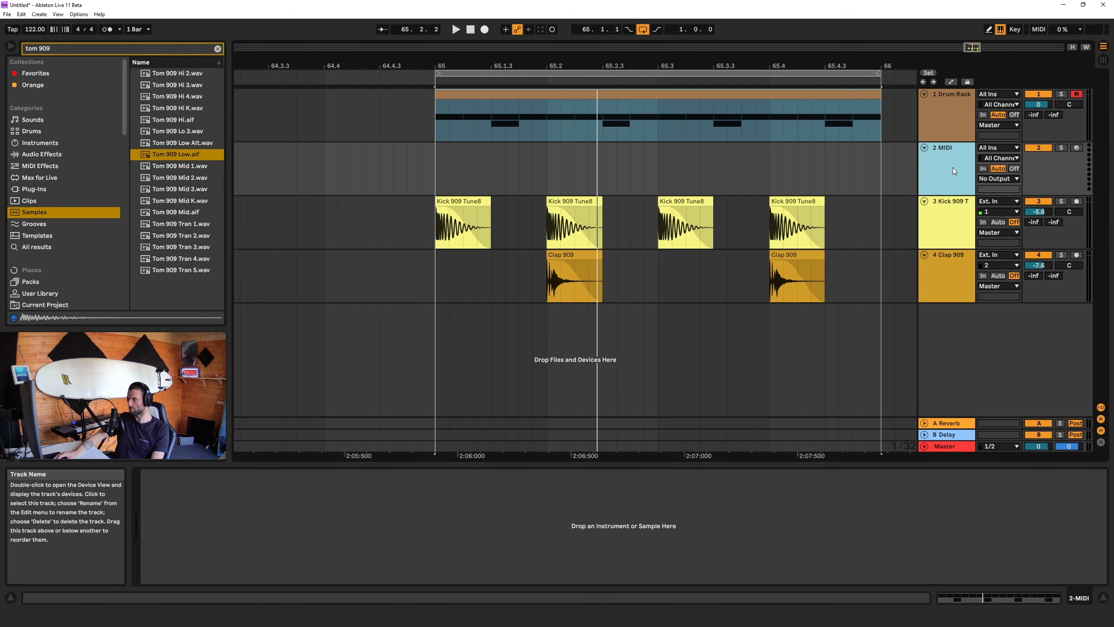
left_click(949, 121)
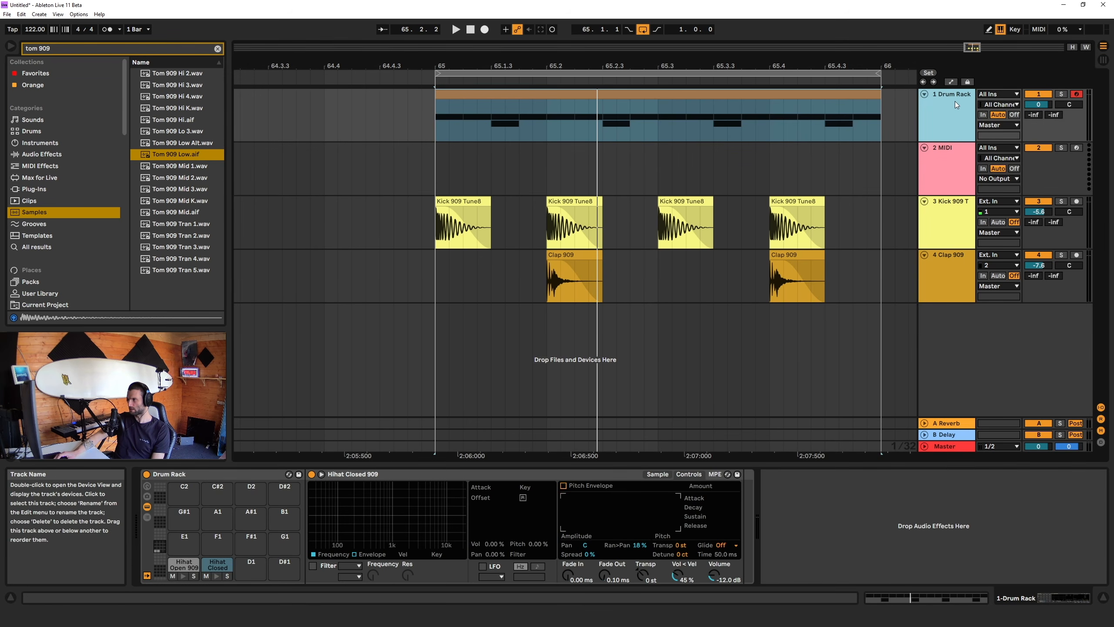
left_click(938, 160)
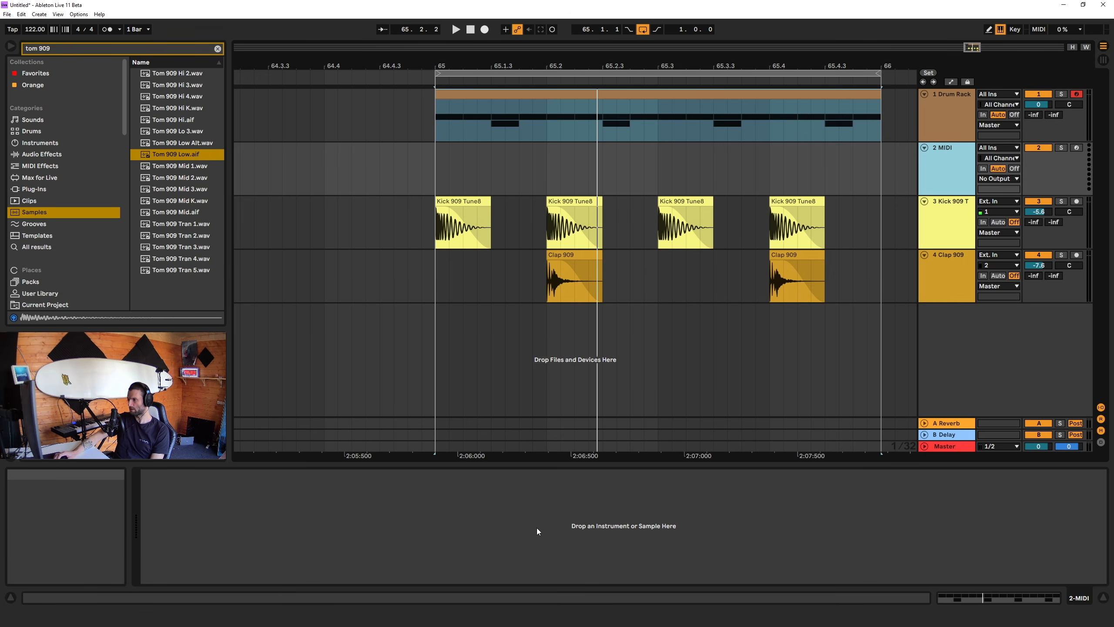
double_click(167, 153)
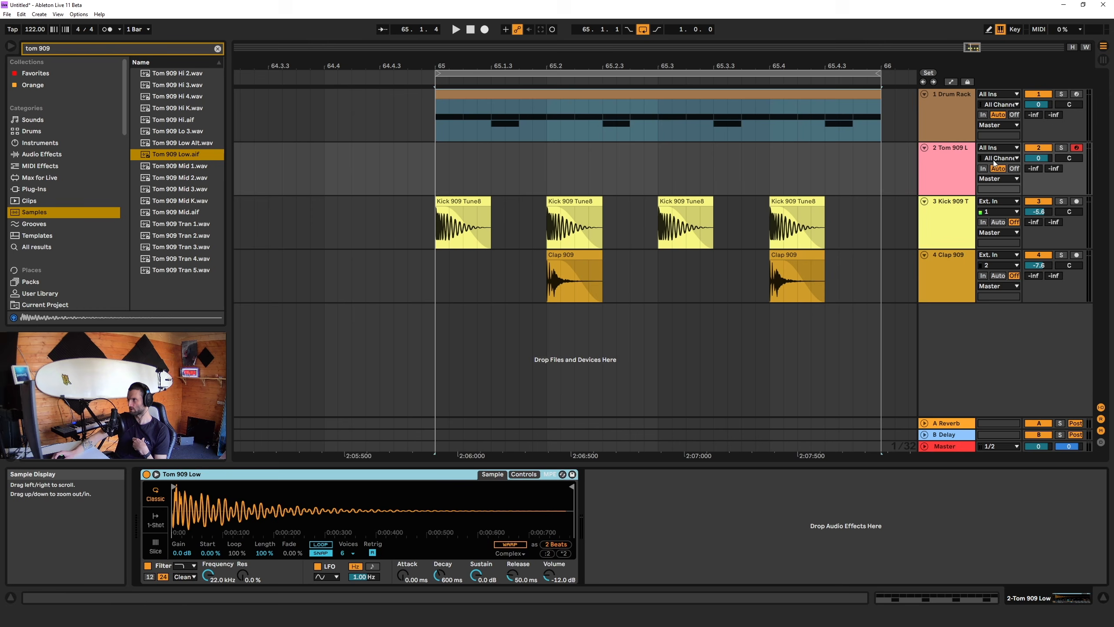
- Compare the Hihat Open 909 sample display inside the Drum Rack with the tom track's Simpler
left_click(938, 123)
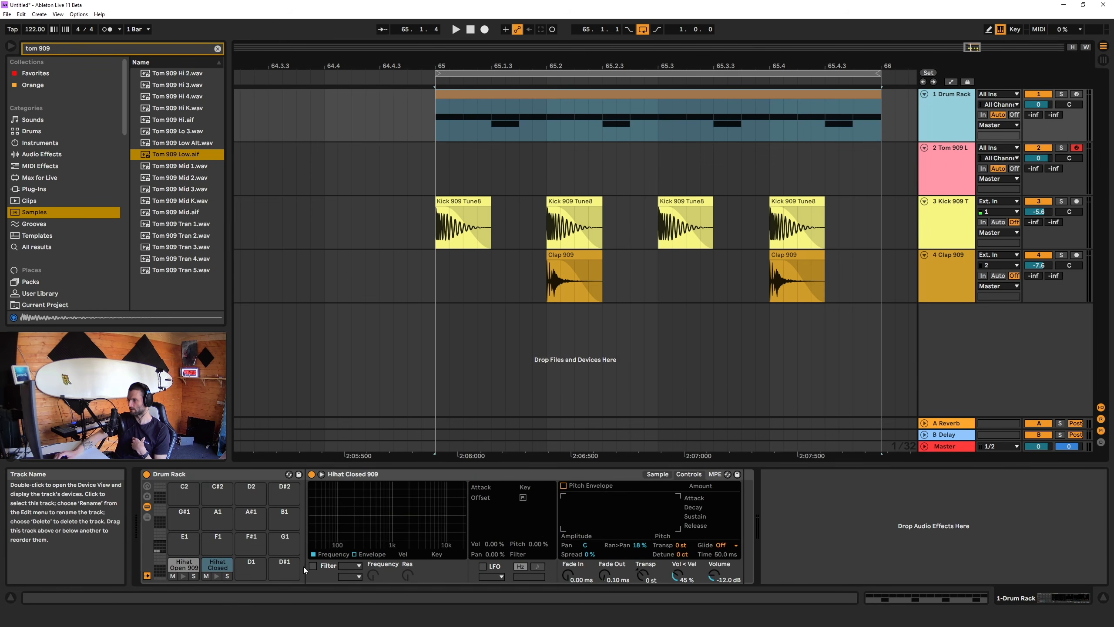
left_click(186, 566)
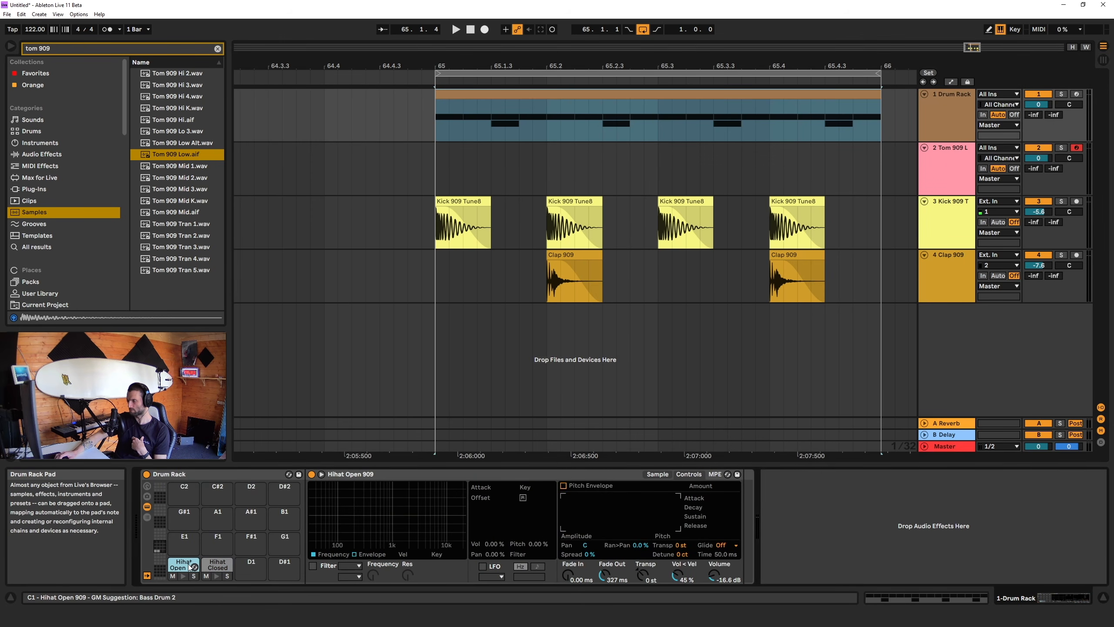
left_click(666, 476)
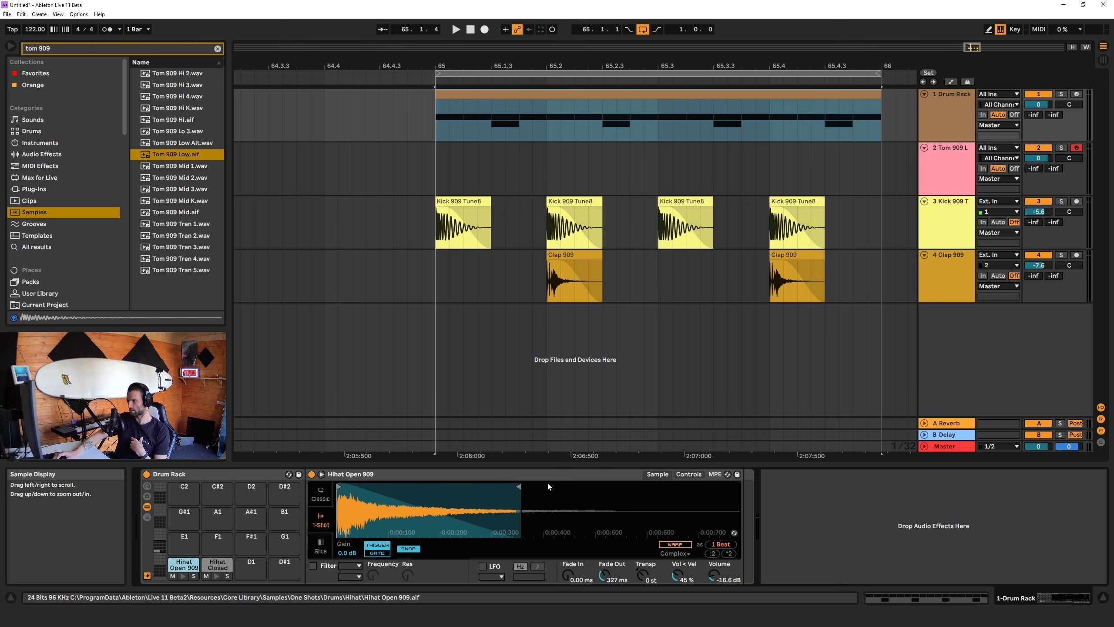
left_click(958, 170)
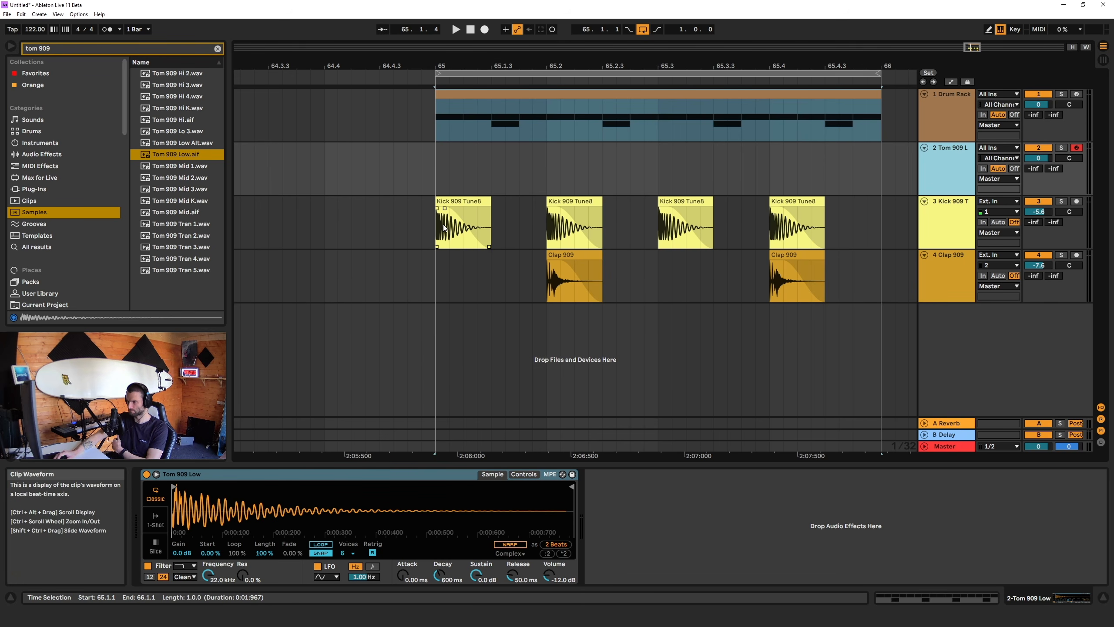
- Create an empty one-bar MIDI clip on the Tom 909 Low track from 65.1.1 to 66.1.1
left_click(440, 175)
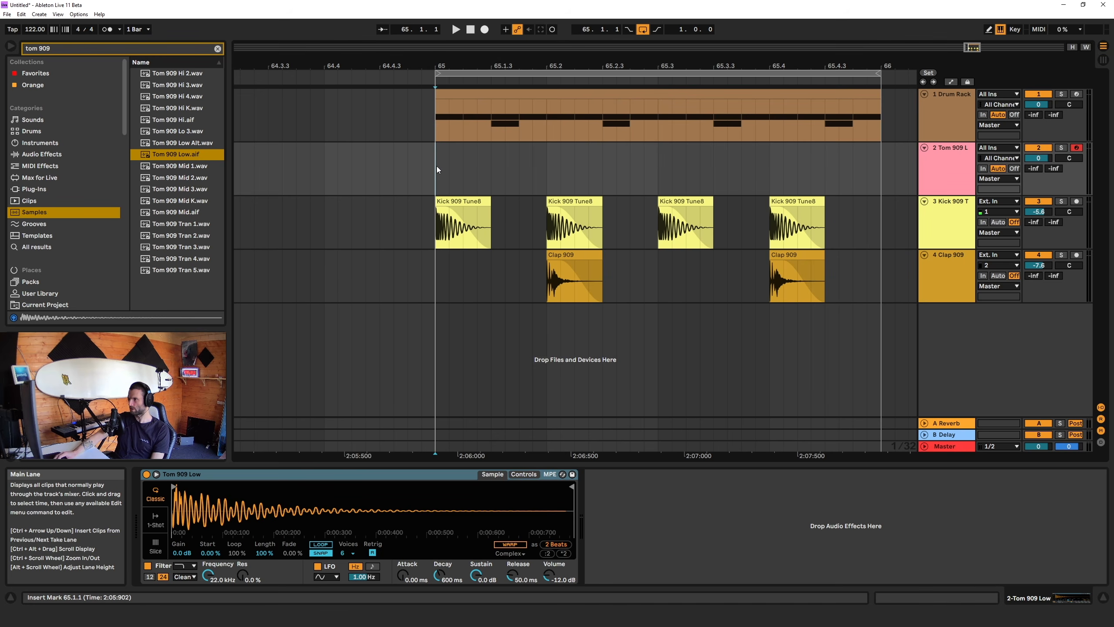
left_click_drag(437, 165, 590, 180)
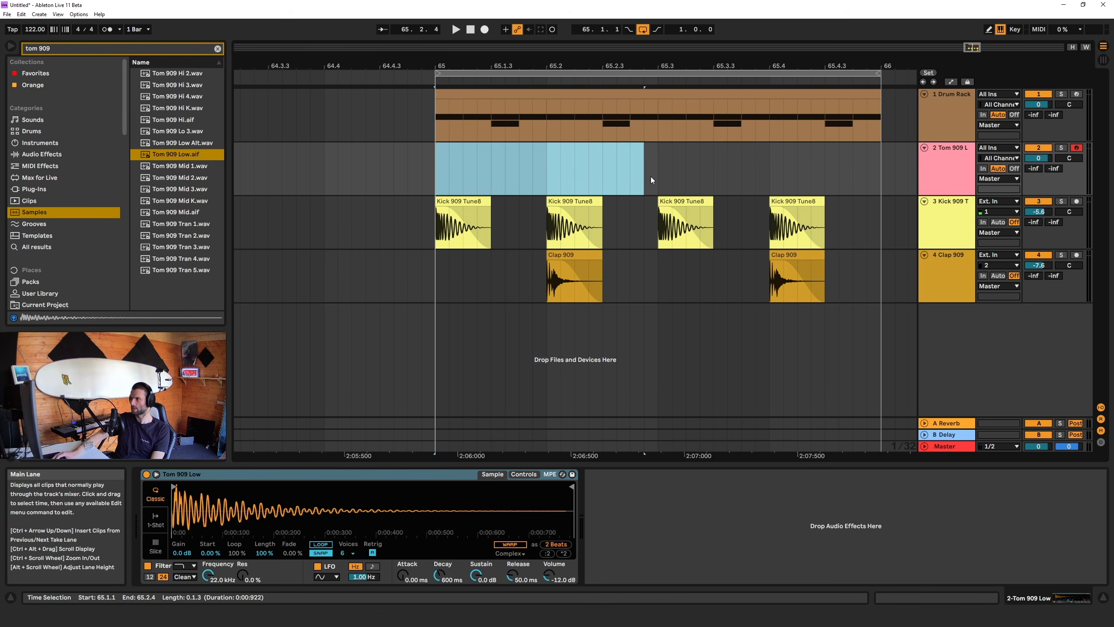
left_click_drag(471, 169, 833, 172)
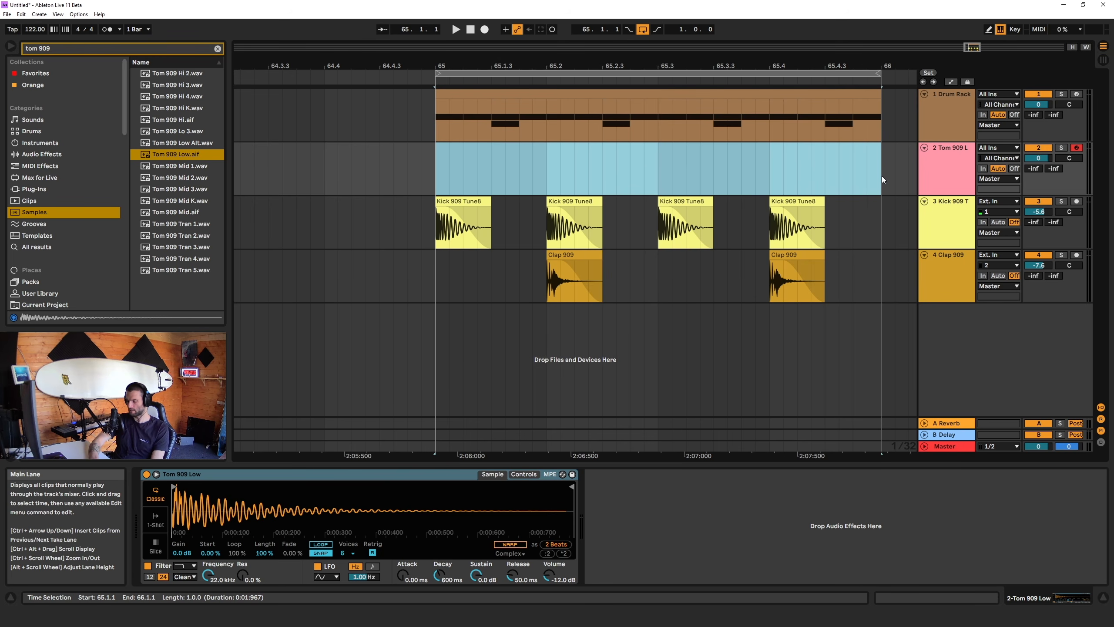
key("ctrl+shift+m")
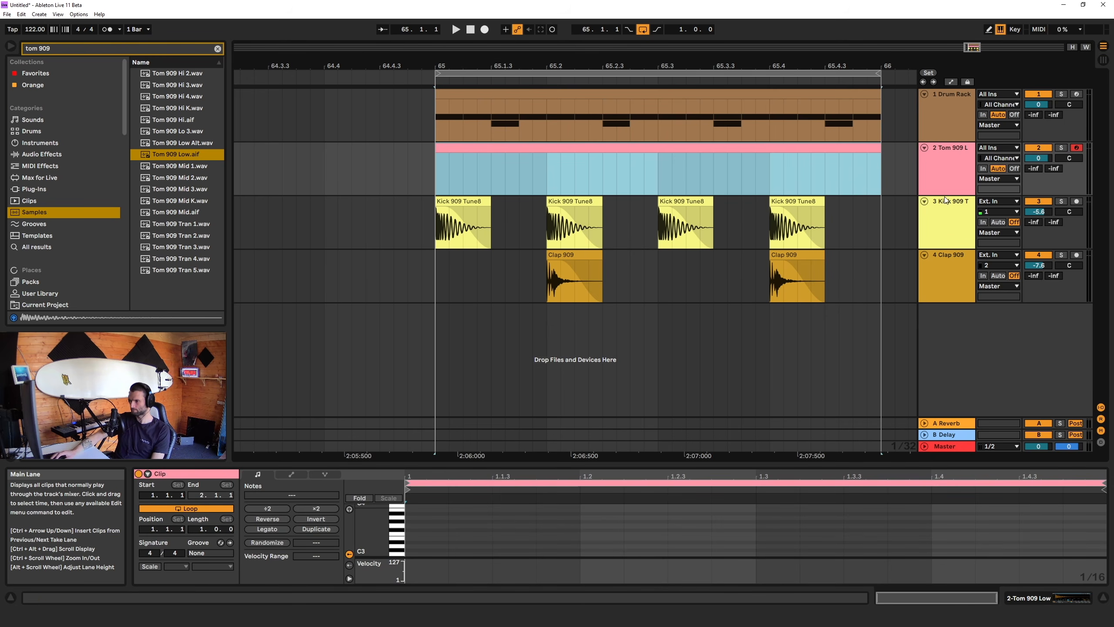
- Turn on the MIDI editor preview for the tom clip and audition the tom at several piano-roll pitches
left_click(350, 509)
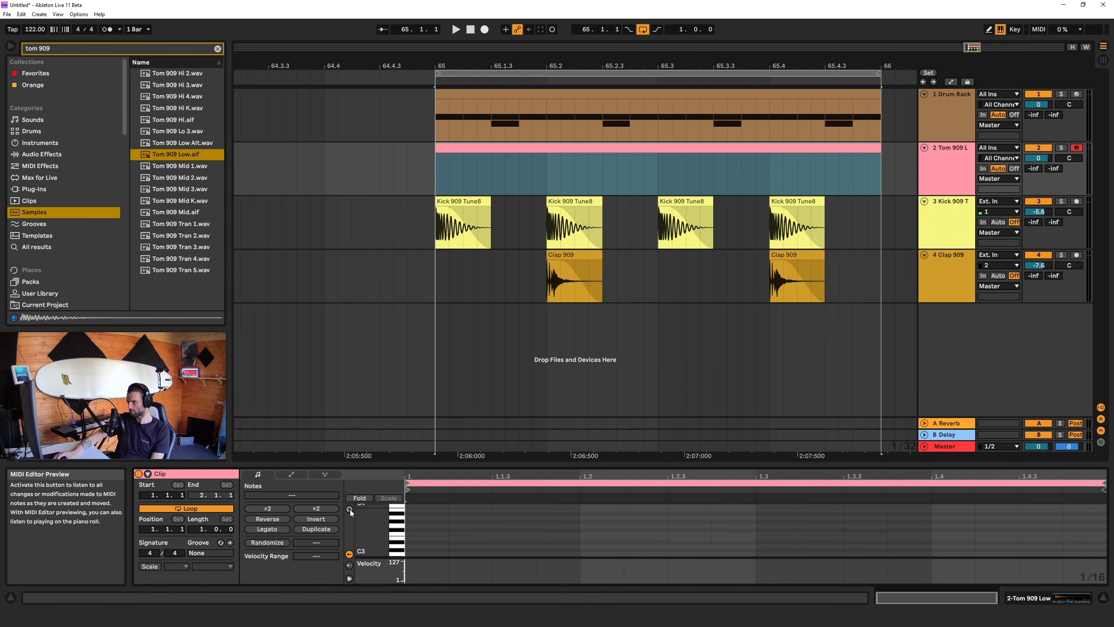
left_click(395, 521)
left_click(394, 554)
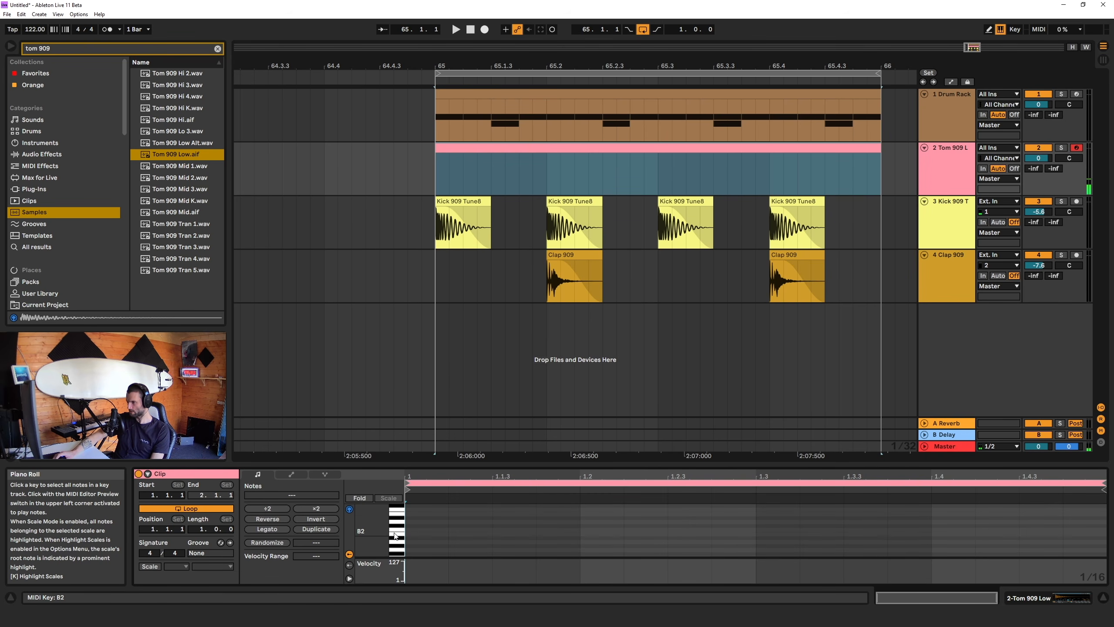
scroll(394, 526, "down", 2)
left_click(394, 521)
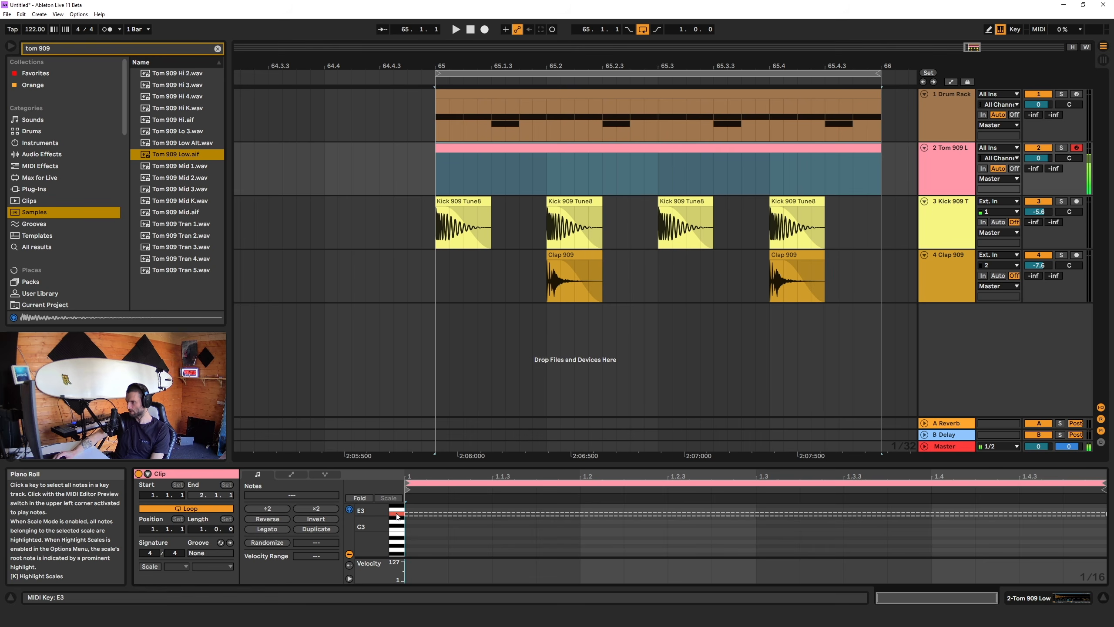
left_click(398, 546)
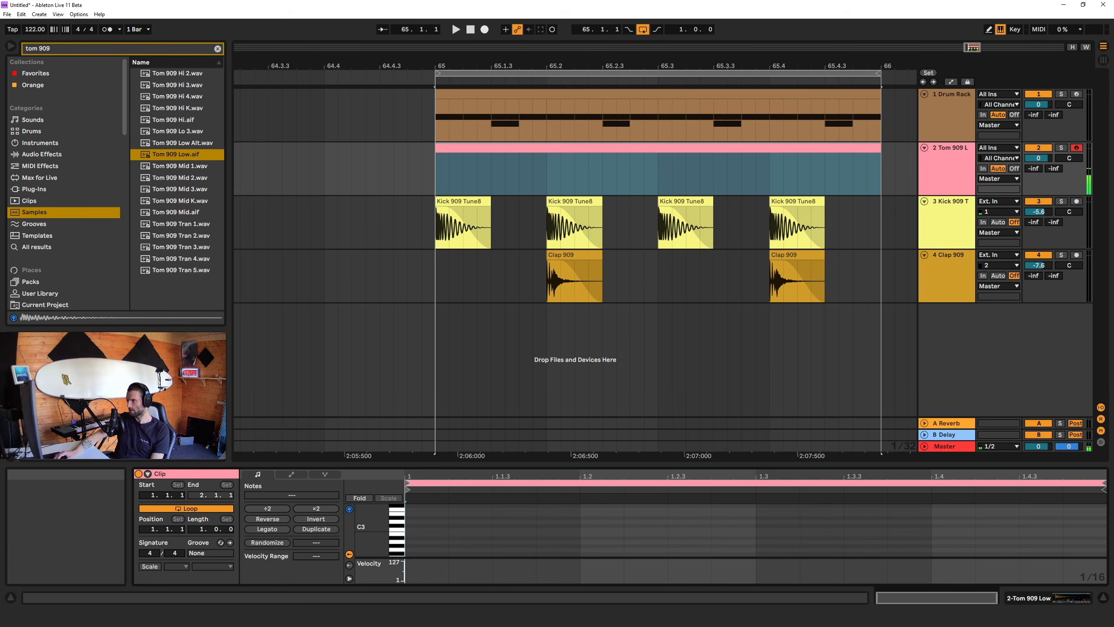
left_click(178, 154)
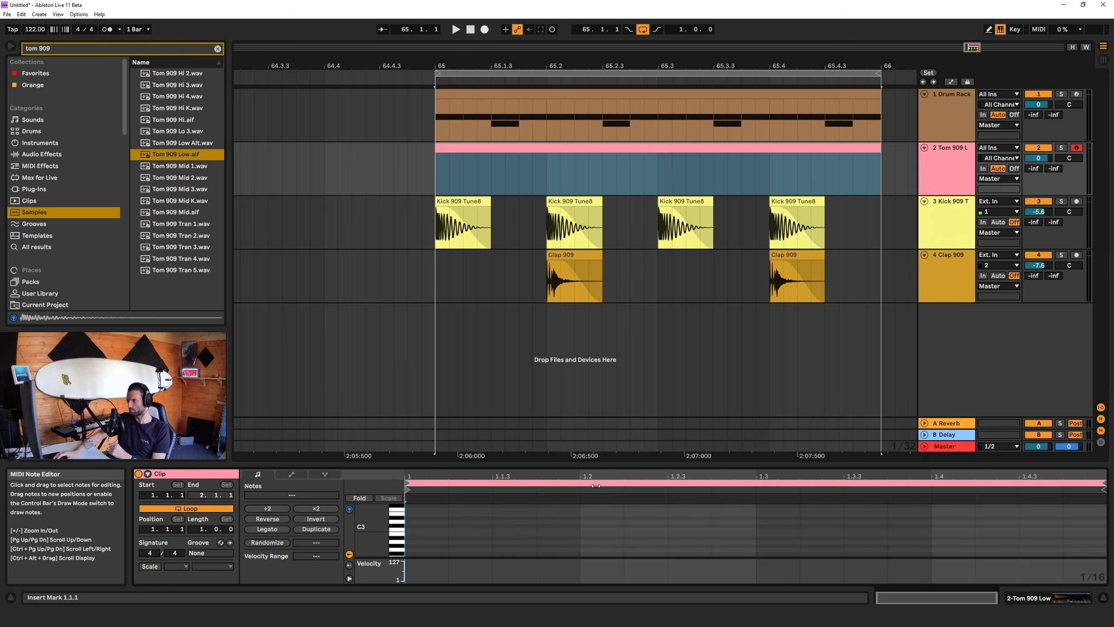
- Add C3 sixteenth notes at 1.1.4 and 1.2.3 in the tom clip and play the loop
double_click(545, 529)
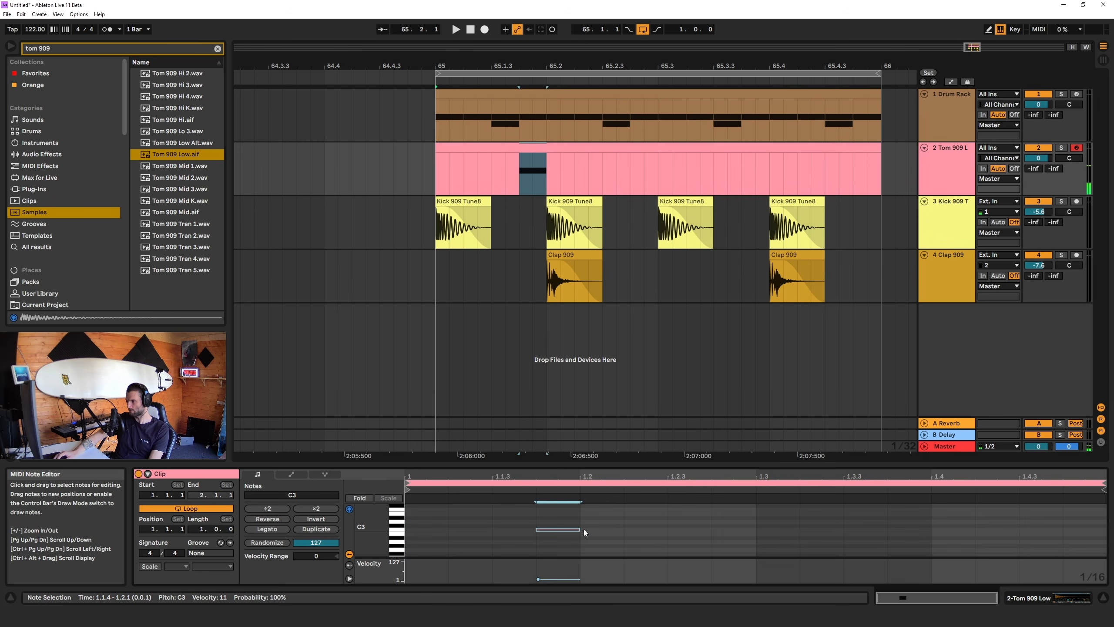
double_click(688, 529)
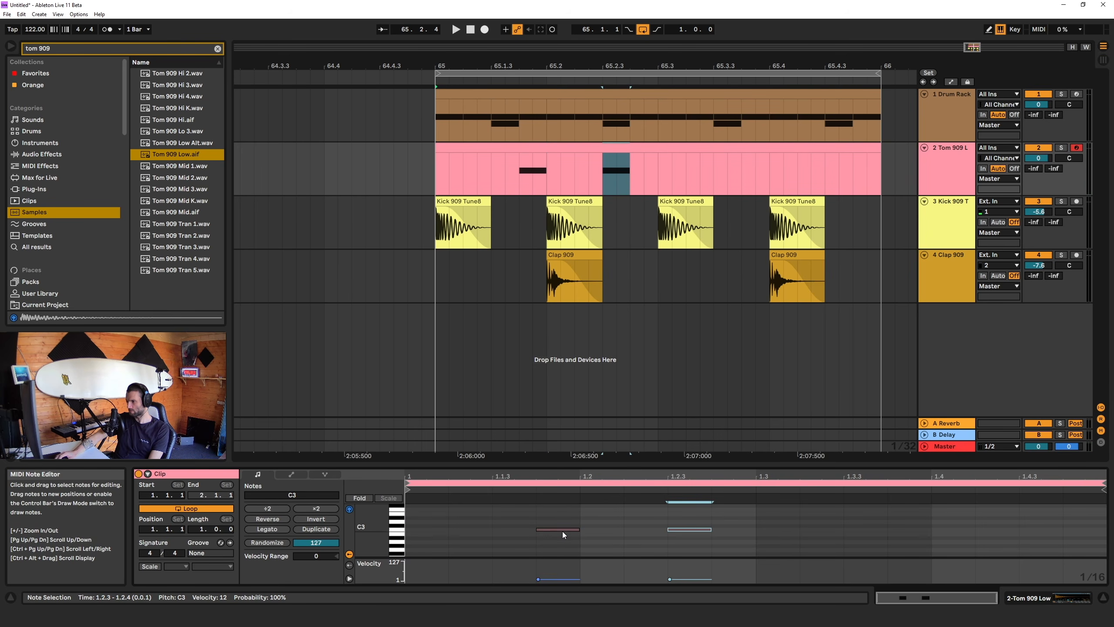
key("space")
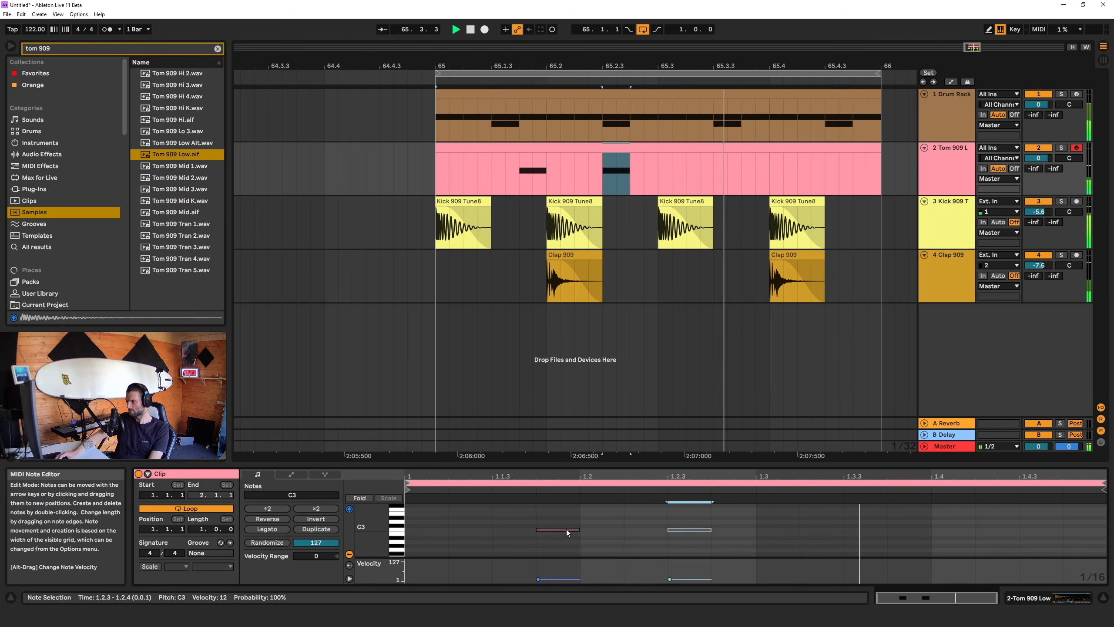
key("space")
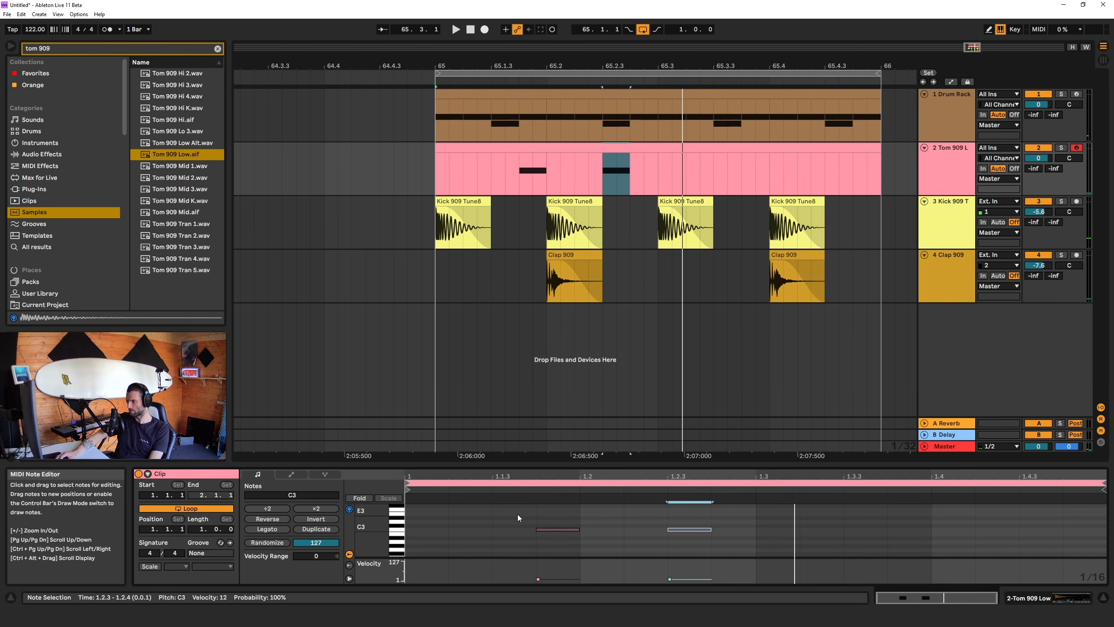
- Raise the velocities of the two C3 tom notes to 76 and 83 and play the loop
left_click_drag(523, 514, 690, 568)
key("space")
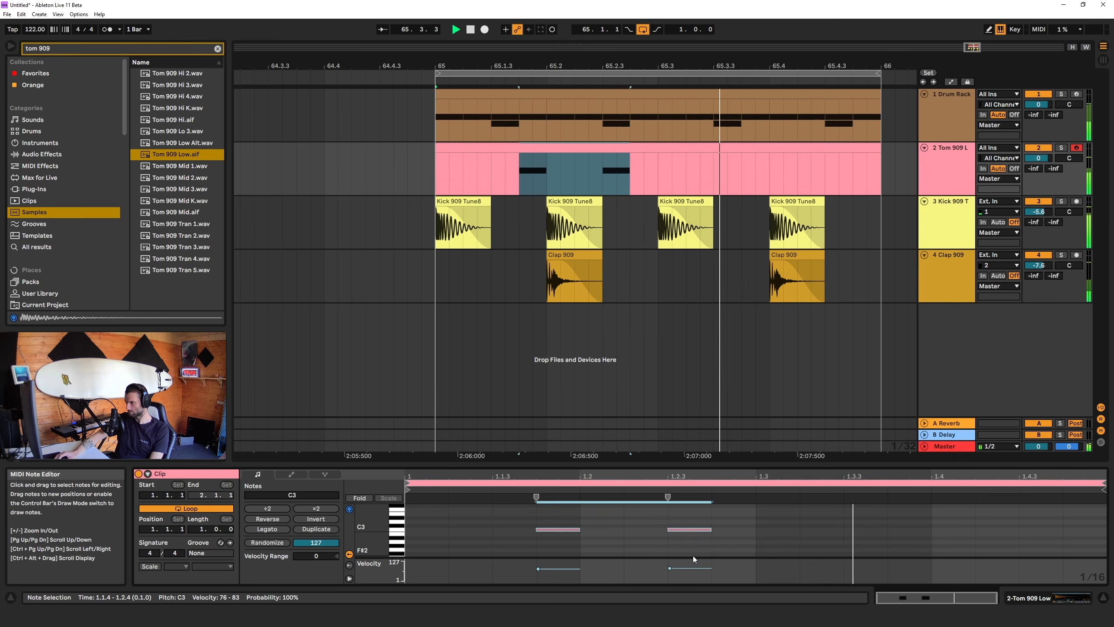
left_click(710, 546)
key("space")
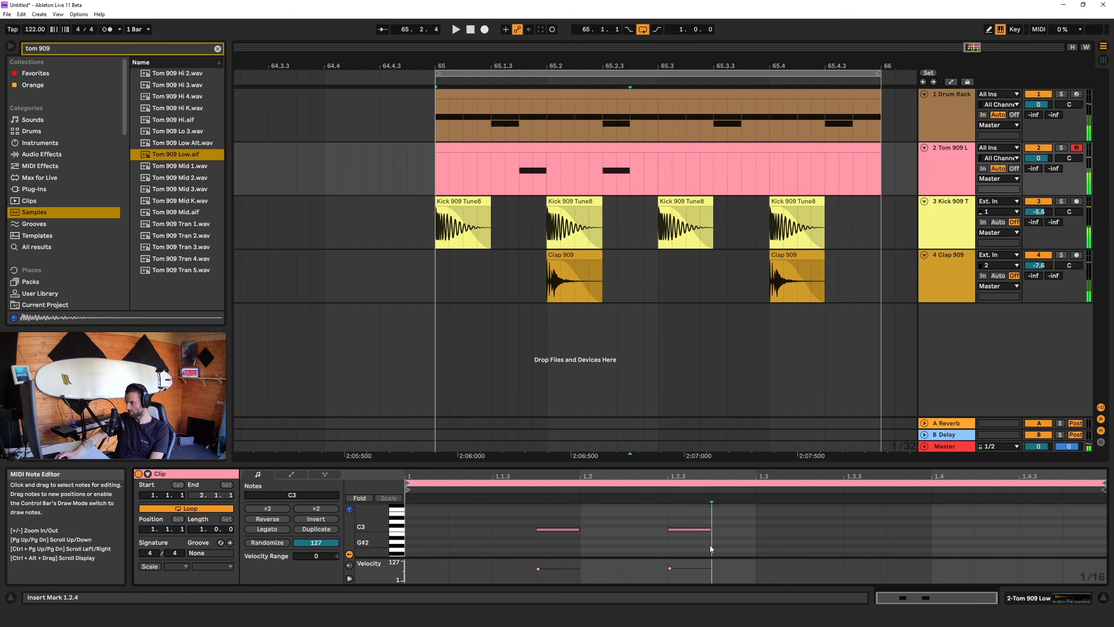
- Lengthen the second C3 tom note so it ends at 1.3.1 and play the loop from 65.1.1
left_click(692, 530)
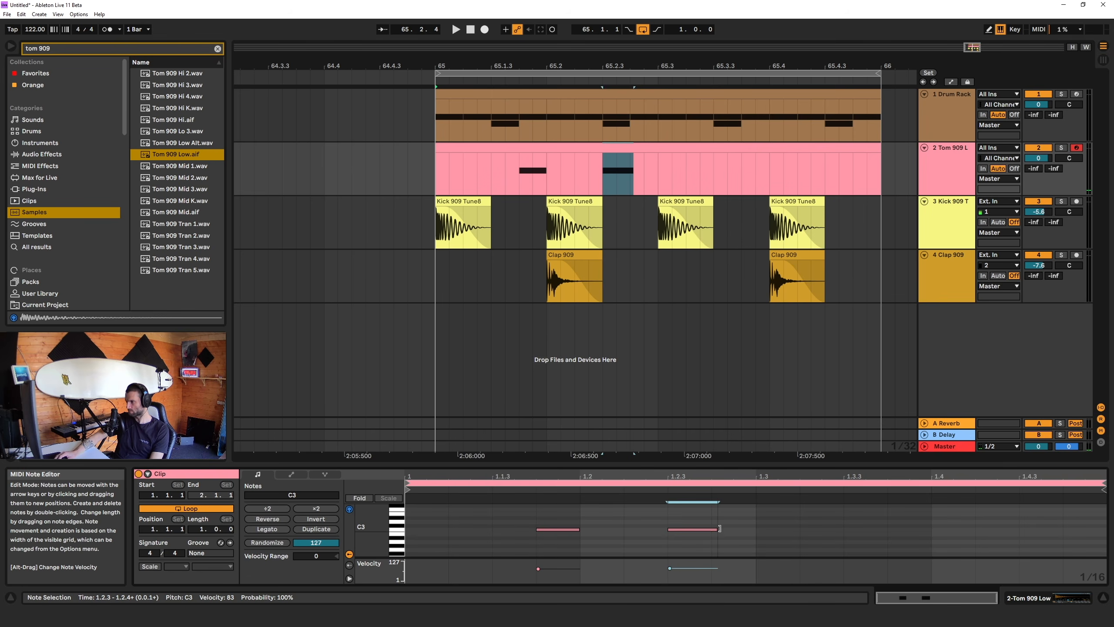
left_click_drag(711, 529, 756, 529)
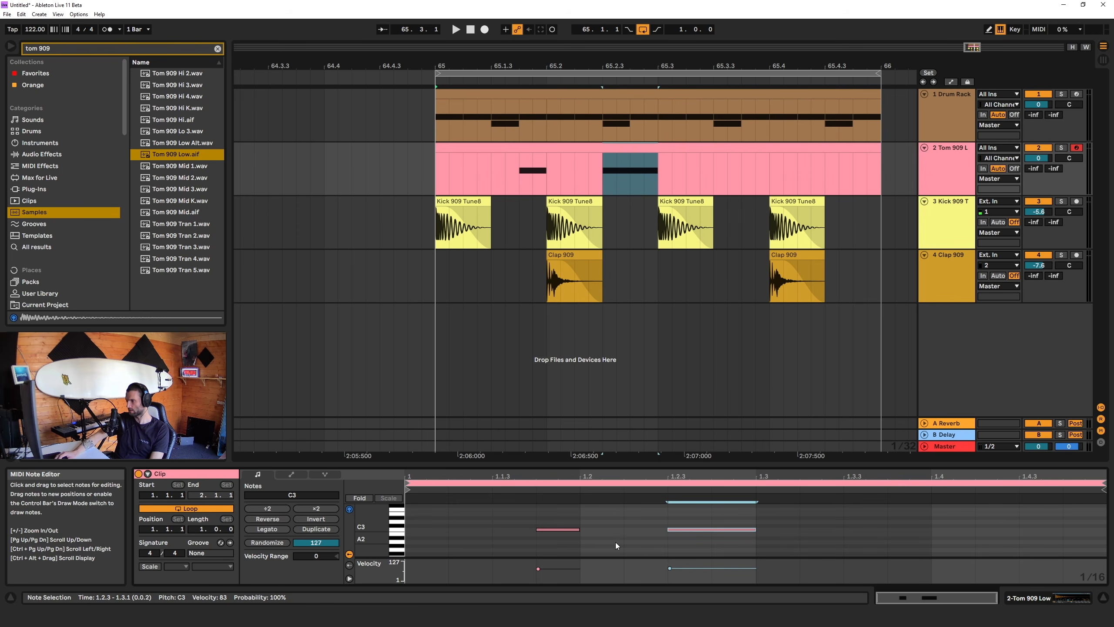
left_click(561, 529)
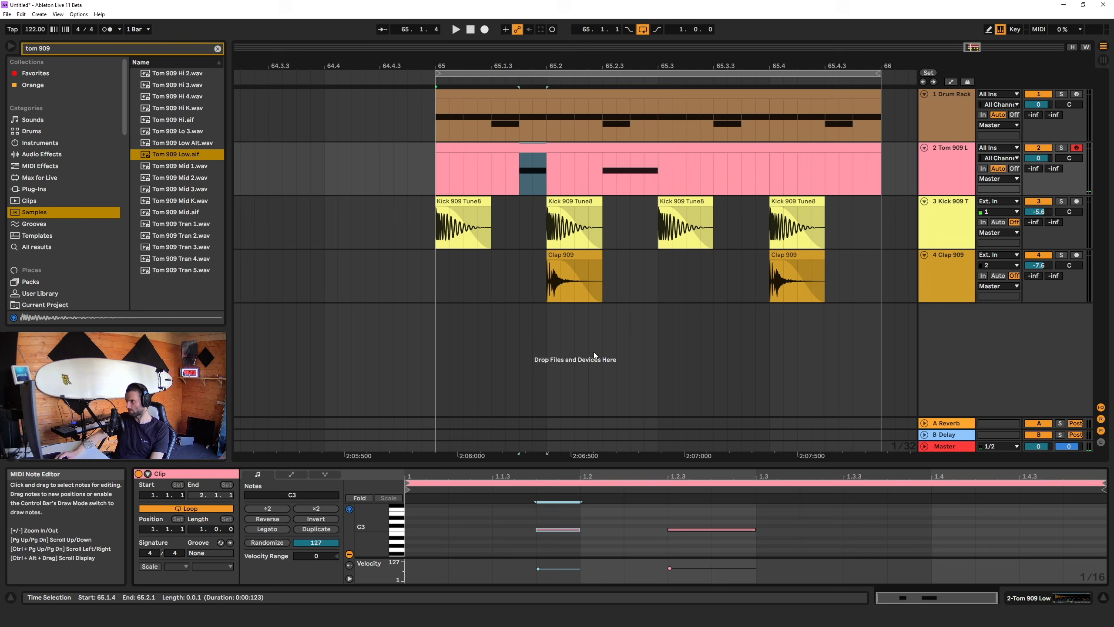
left_click(543, 221)
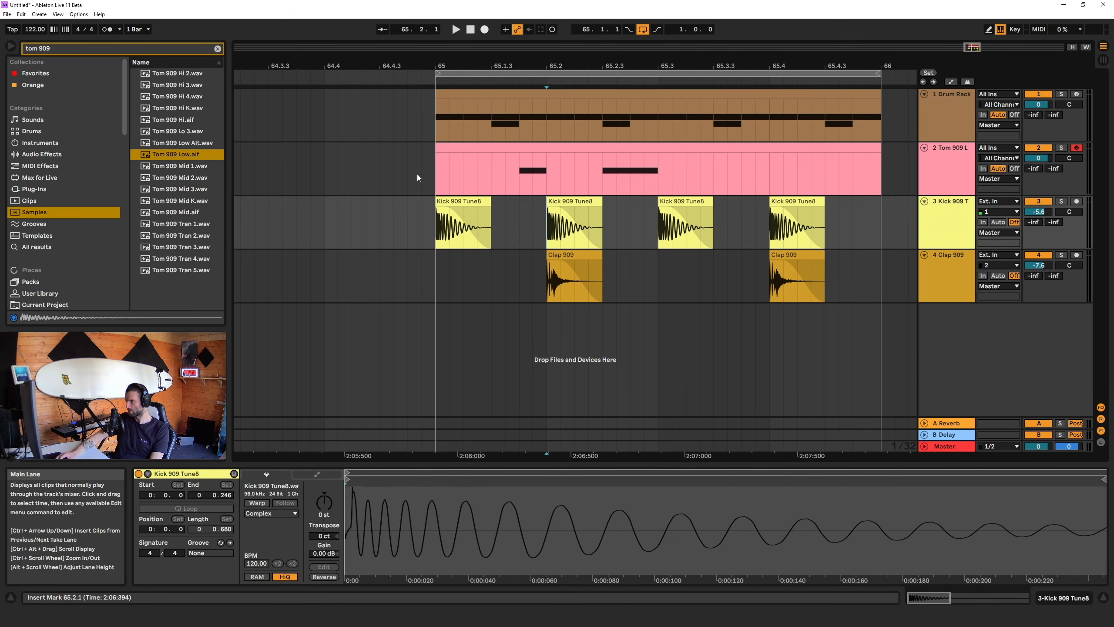
left_click_drag(603, 181, 668, 181)
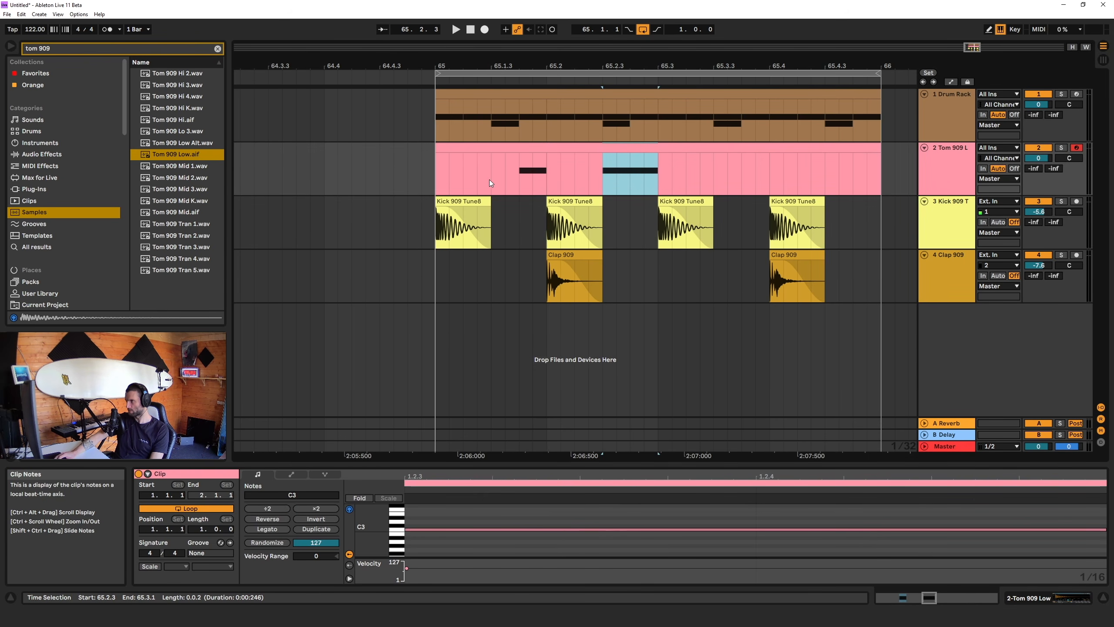
left_click(438, 178)
key("space")
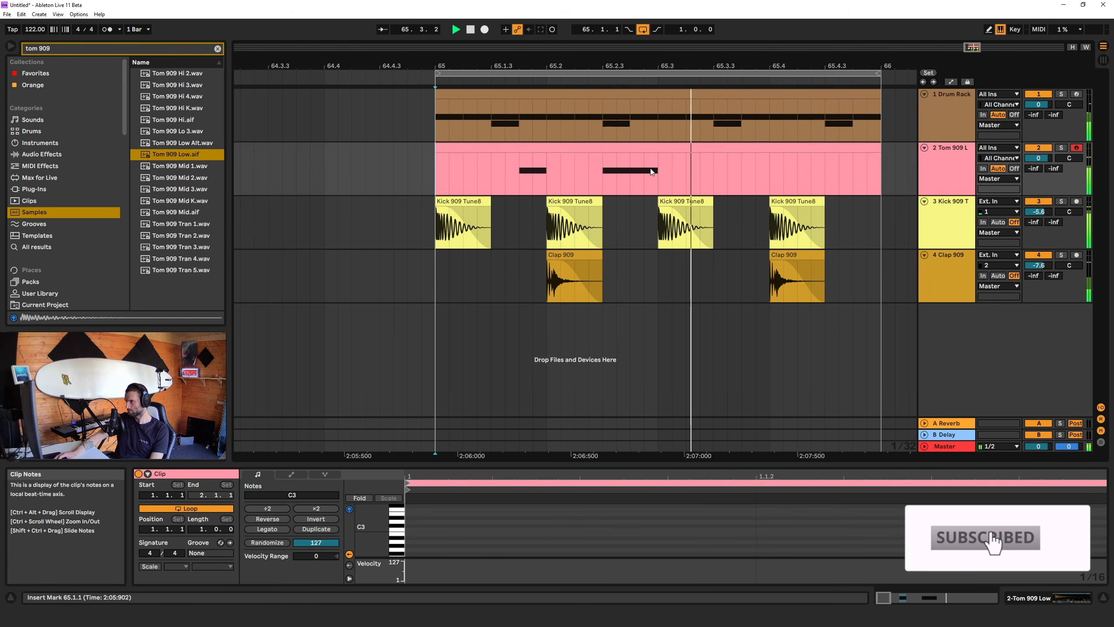
- Try duplicating the two C3 tom notes straight after the originals, and delete the copies
double_click(659, 156)
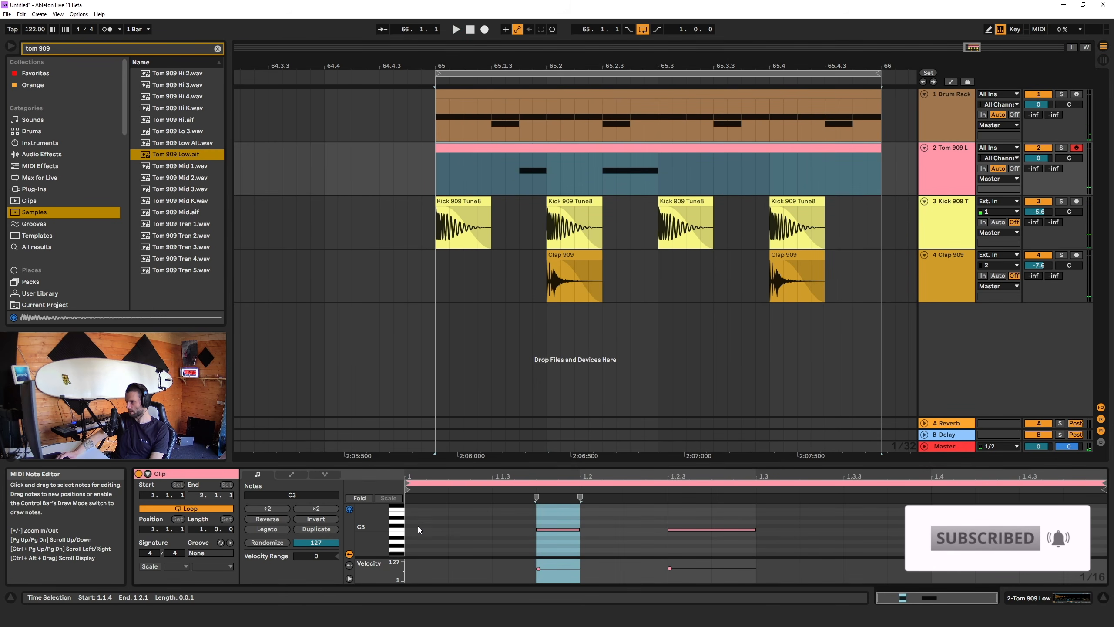
left_click(408, 517)
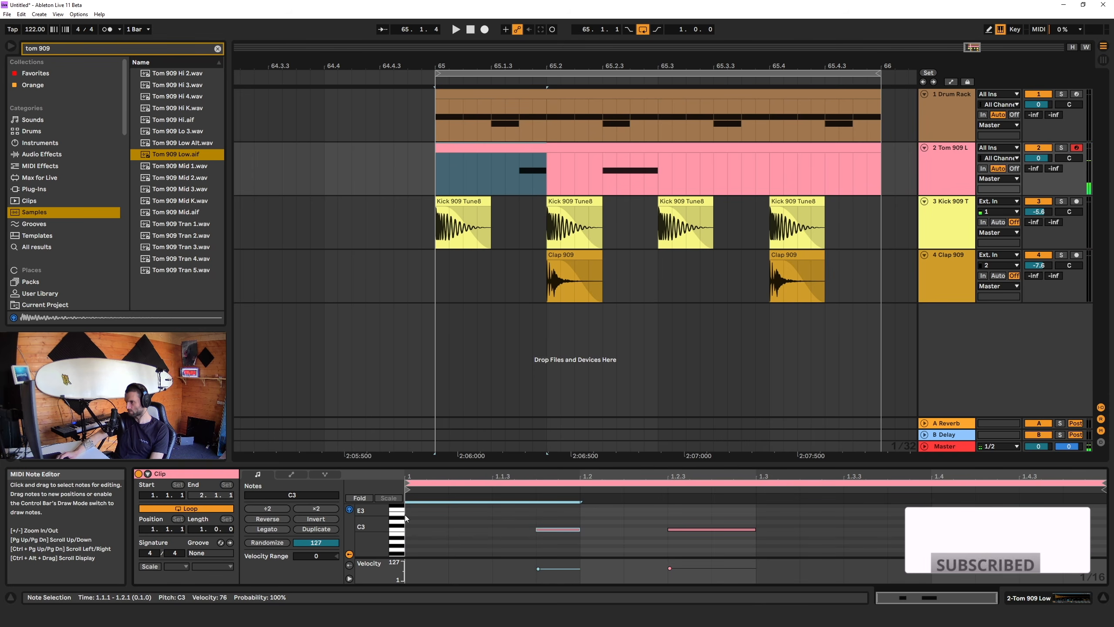
left_click_drag(446, 521, 753, 549)
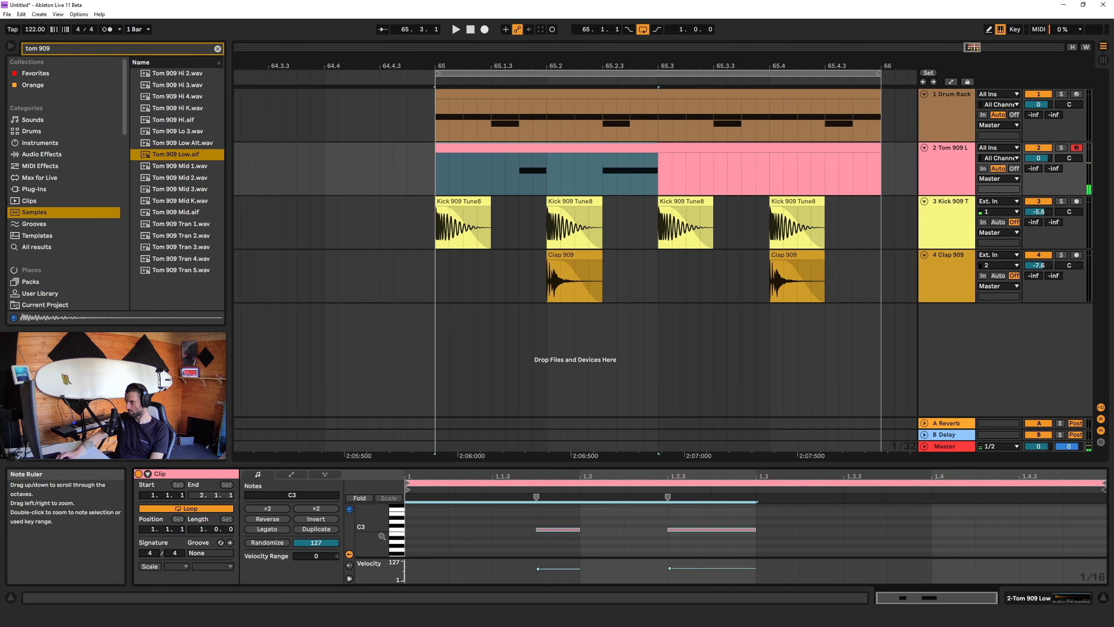
left_click(400, 533)
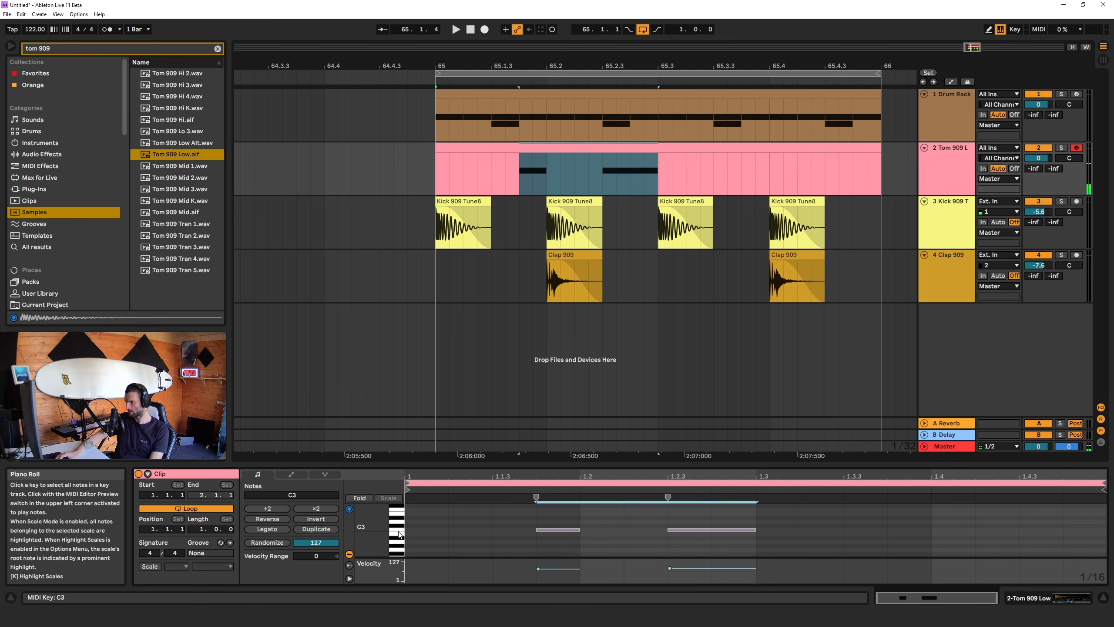
key("ctrl+d")
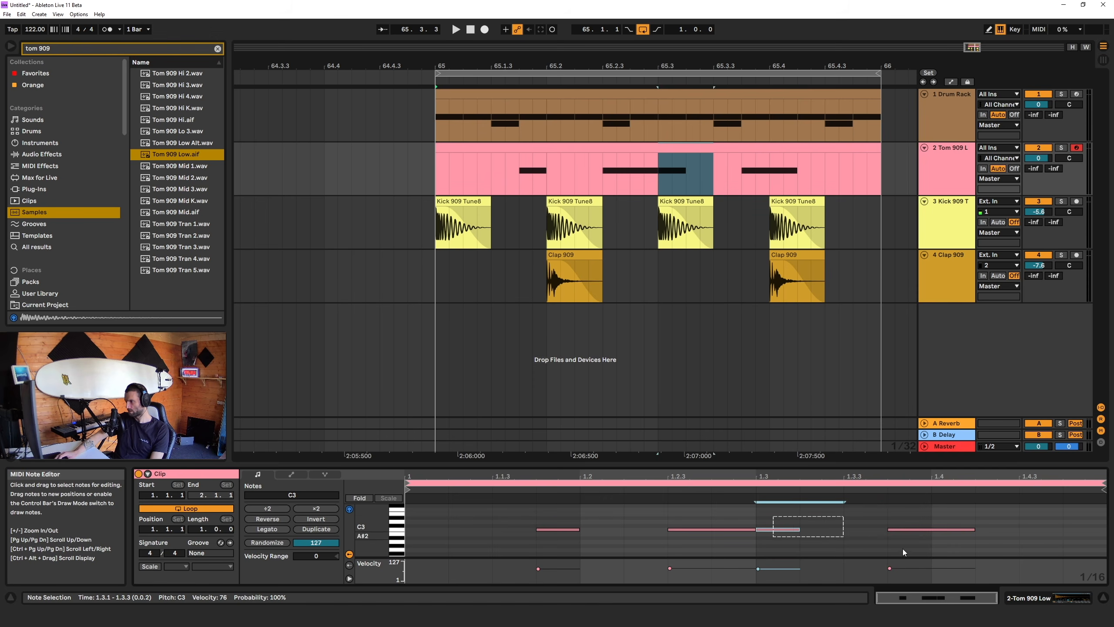
key("Delete")
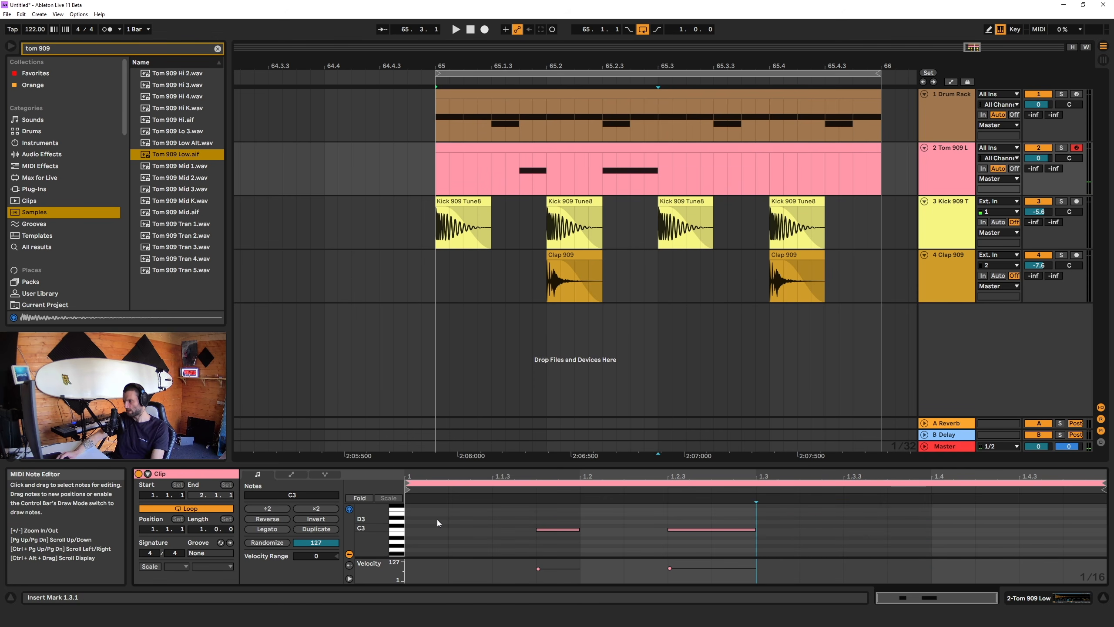
- Duplicate the first half of the tom clip, from 1.1.1 to 1.3.1, into its second half and play the loop from 65.1.1
left_click_drag(407, 518, 752, 552)
key("ctrl+d")
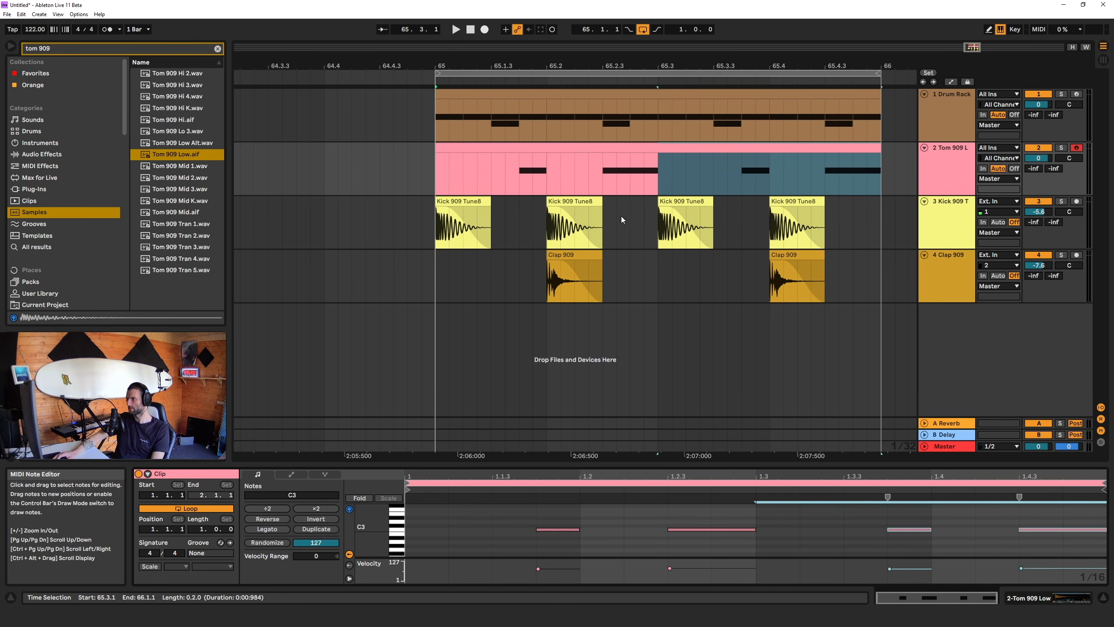
left_click(434, 170)
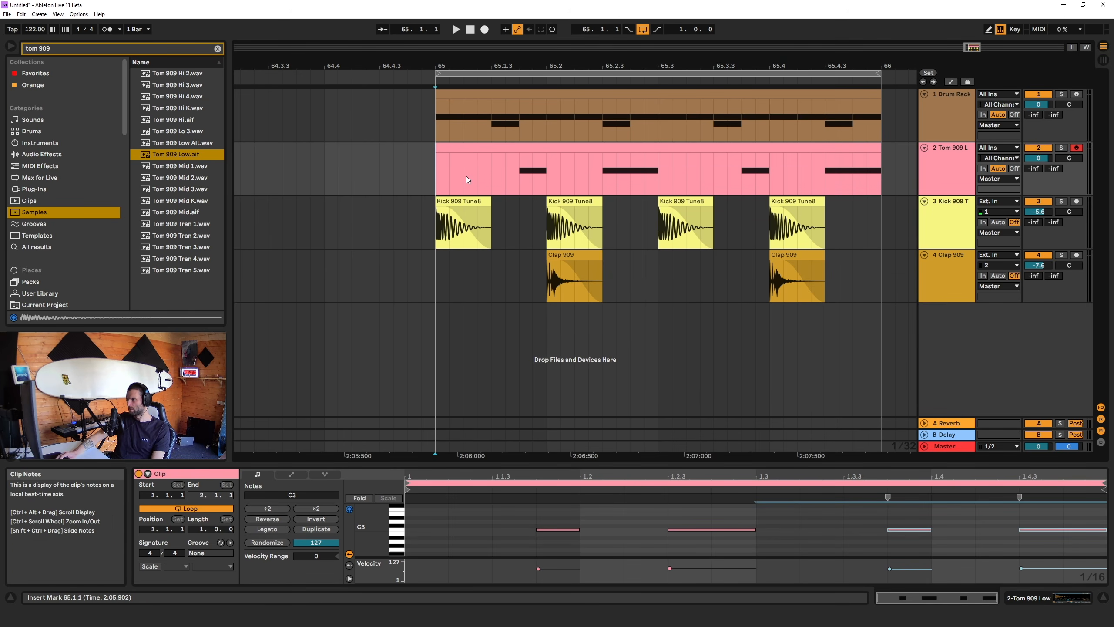
key("space")
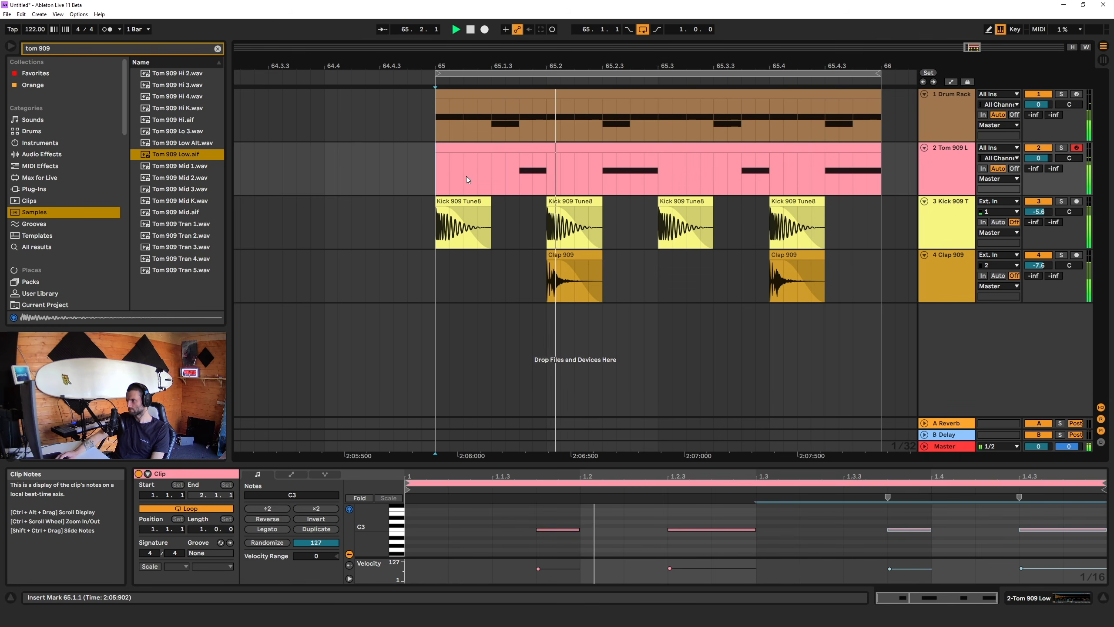
key("space")
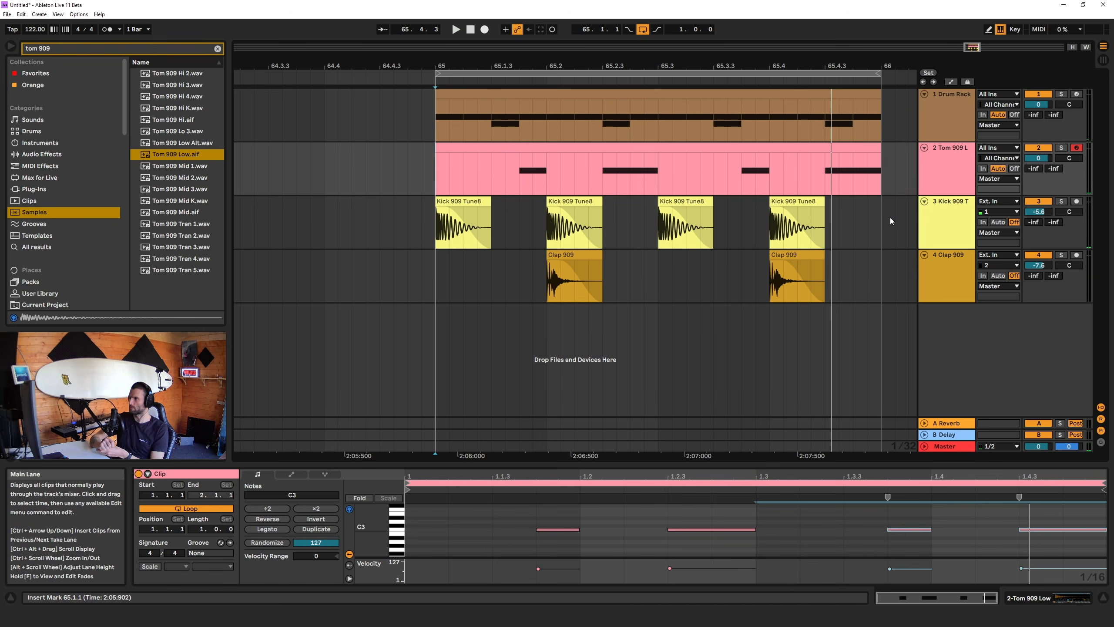
- Mark out an eight-bar span from 65.1.1 to 73.1.1 on the Drum Rack track
left_click_drag(967, 47, 966, 42)
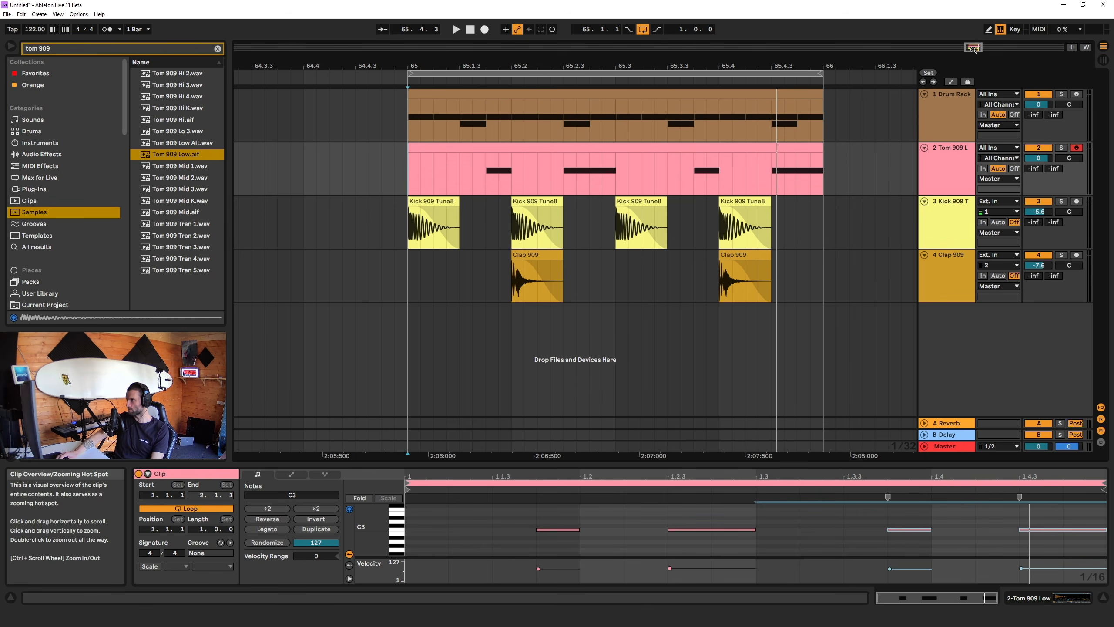
left_click_drag(973, 48, 973, 35)
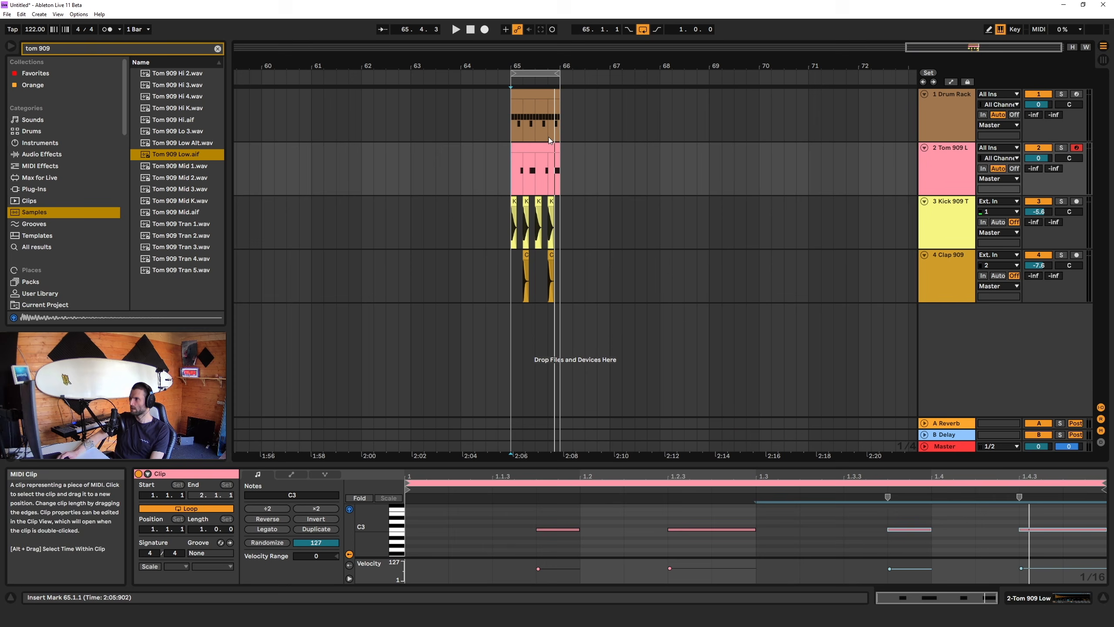
left_click(519, 122)
left_click_drag(519, 123, 587, 125)
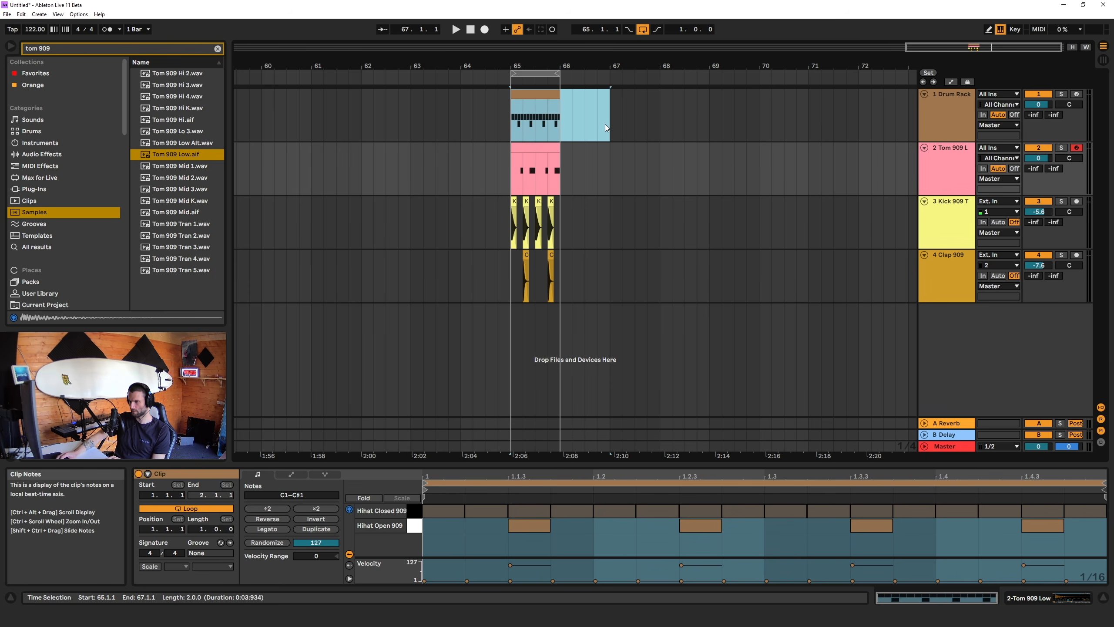
left_click_drag(605, 124, 605, 124)
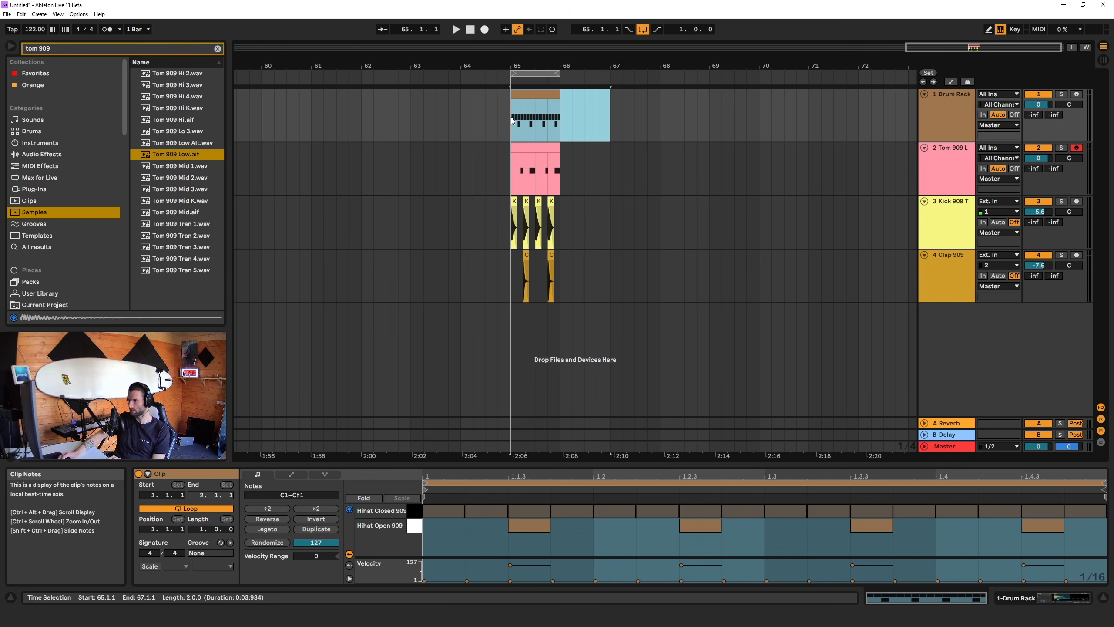
left_click_drag(512, 118, 600, 121)
left_click_drag(707, 119, 815, 122)
mouse_move(897, 122)
left_mouse_down()
mouse_move(924, 124)
mouse_move(876, 115)
mouse_move(885, 118)
left_mouse_up()
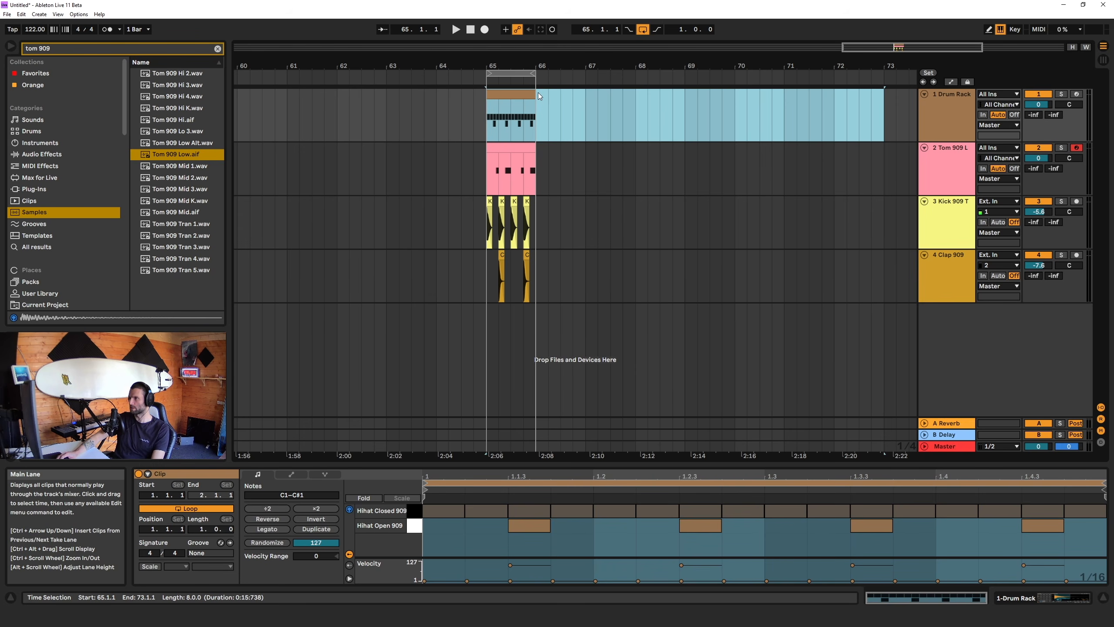
- Duplicate bar 65 across all four tracks seven times so the beat runs to 73.1.1
left_click_drag(538, 92, 480, 294)
key("ctrl+d")
key("ctrl+d")
key("ctrl+d")
key("ctrl+d")
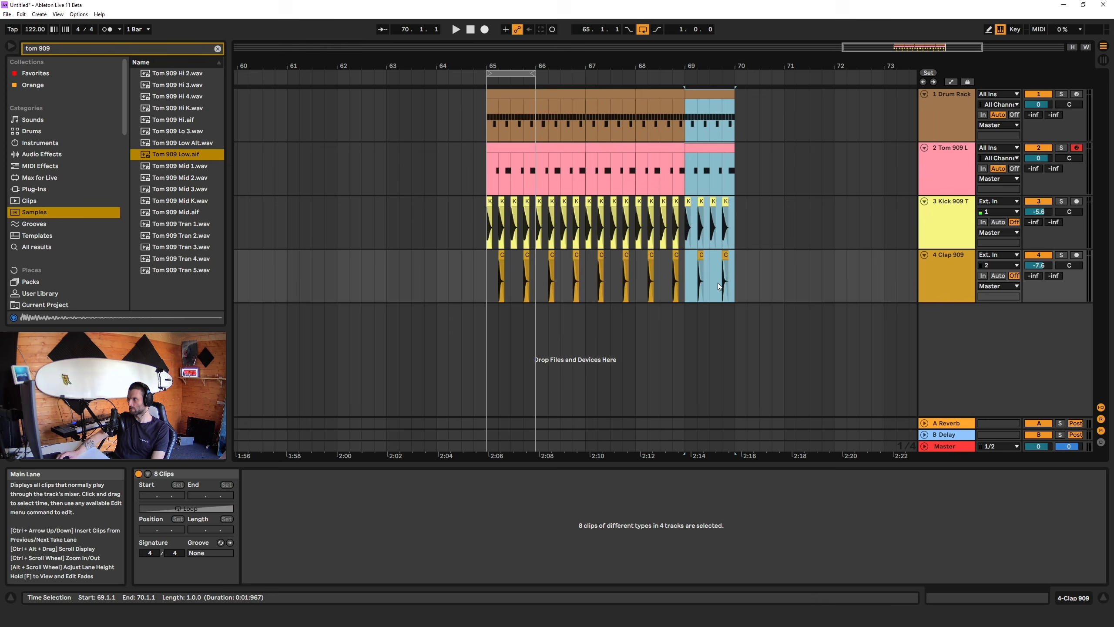
key("ctrl+d")
key("ctrl+d")
key("ctrl+d")
left_click(887, 115)
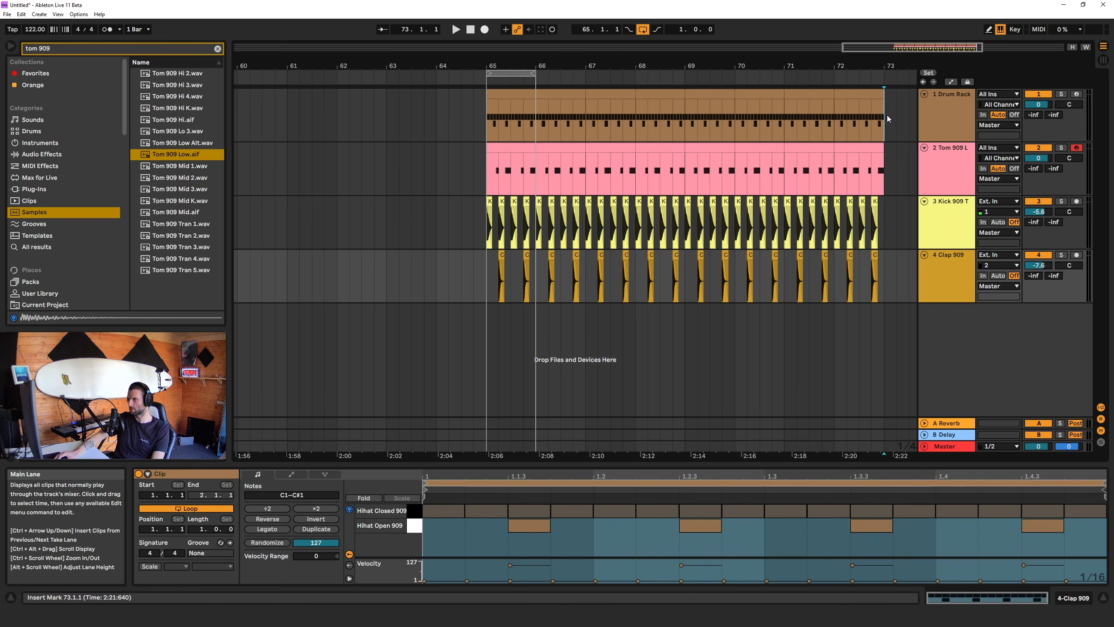
- Extend the arrangement loop to eight bars, from 65.1.1 to 73.1.1
left_click_drag(887, 115, 489, 146)
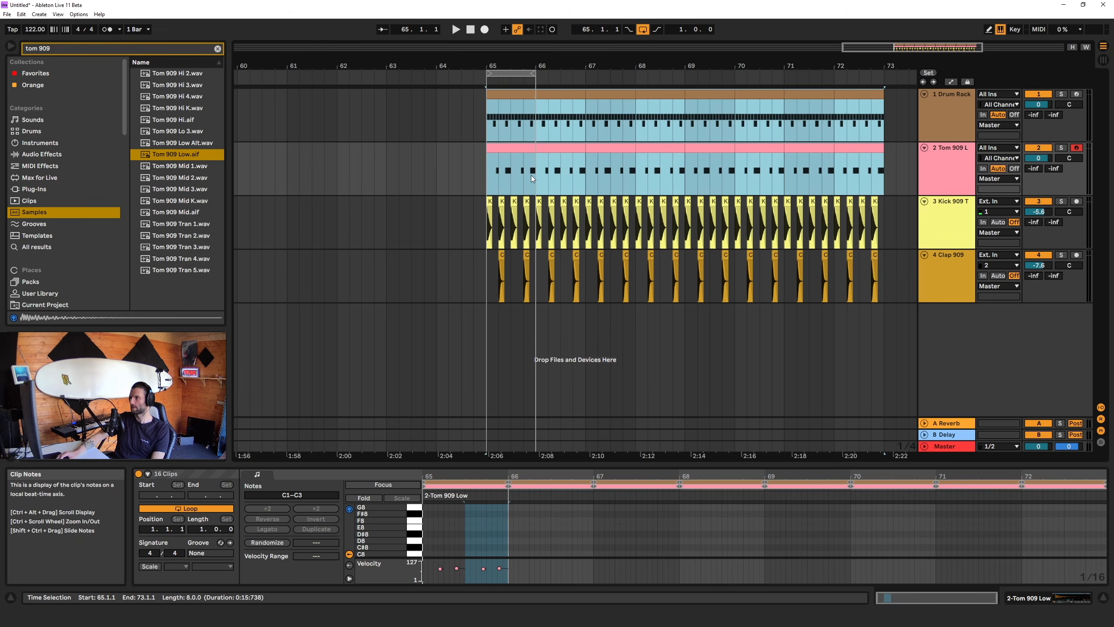
left_click(505, 172)
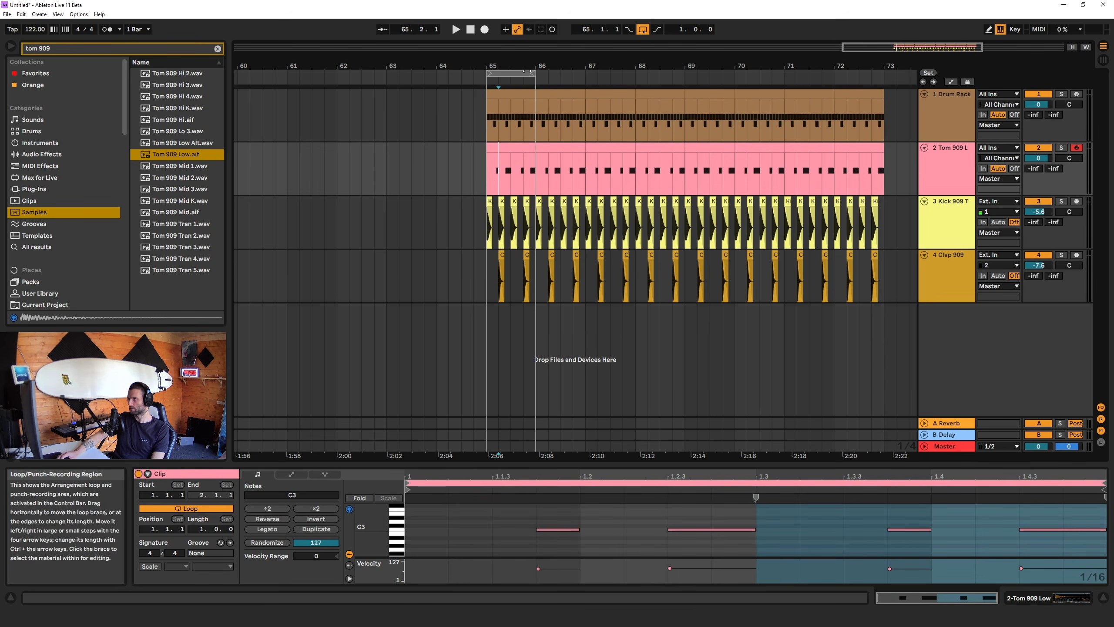
left_click_drag(528, 71, 884, 71)
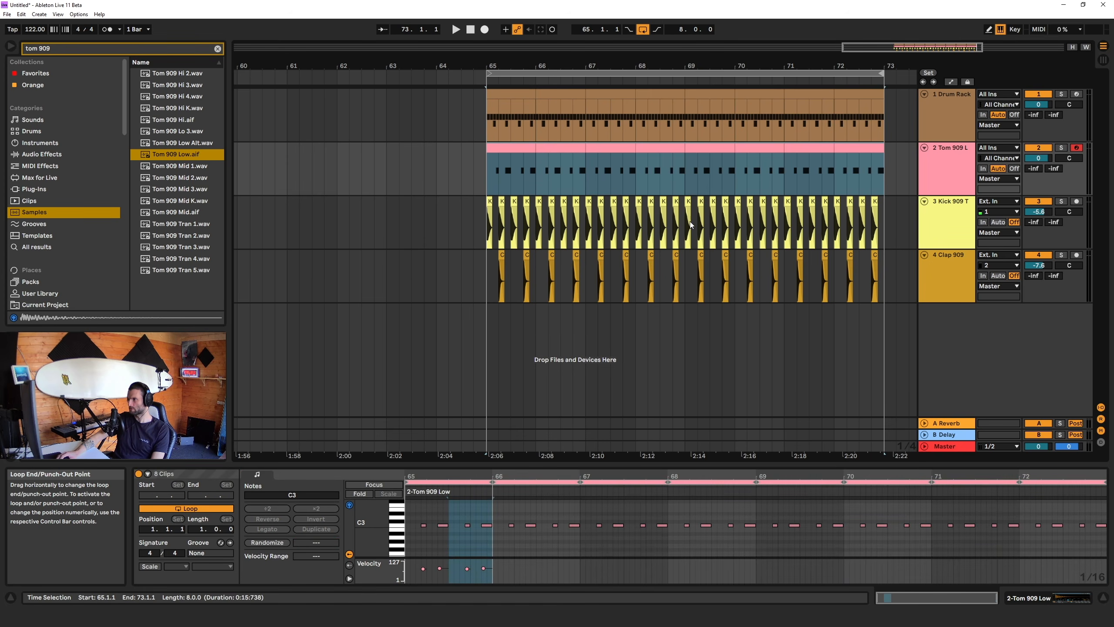
- Delete the kick clip at 68.4.1 and play the gap from 68.1.1
left_click(675, 203)
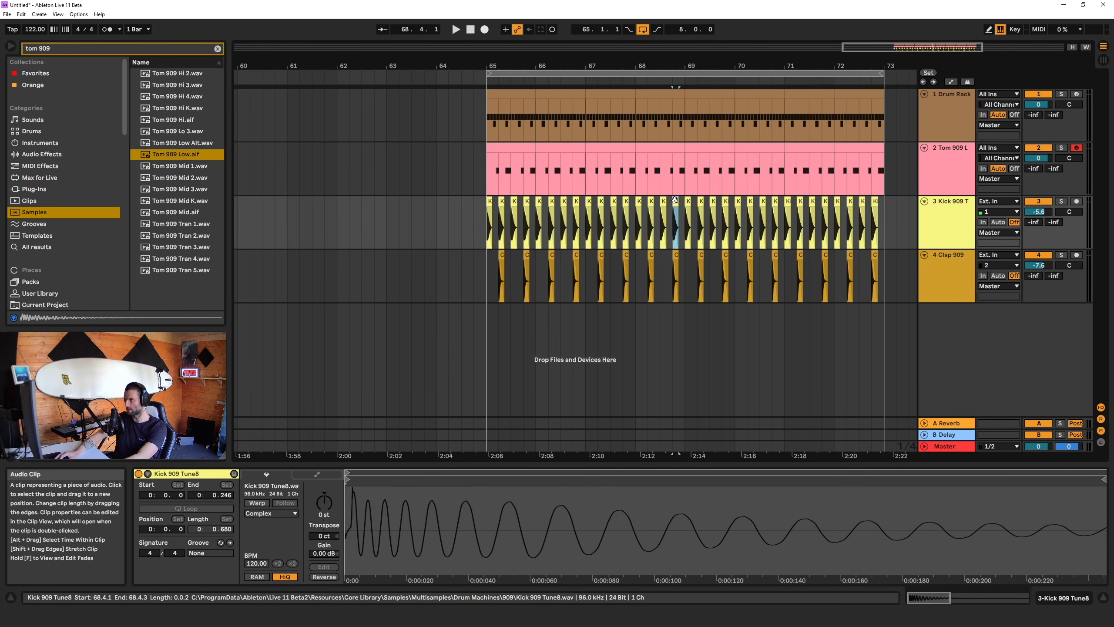
left_click(674, 206)
left_click(678, 228)
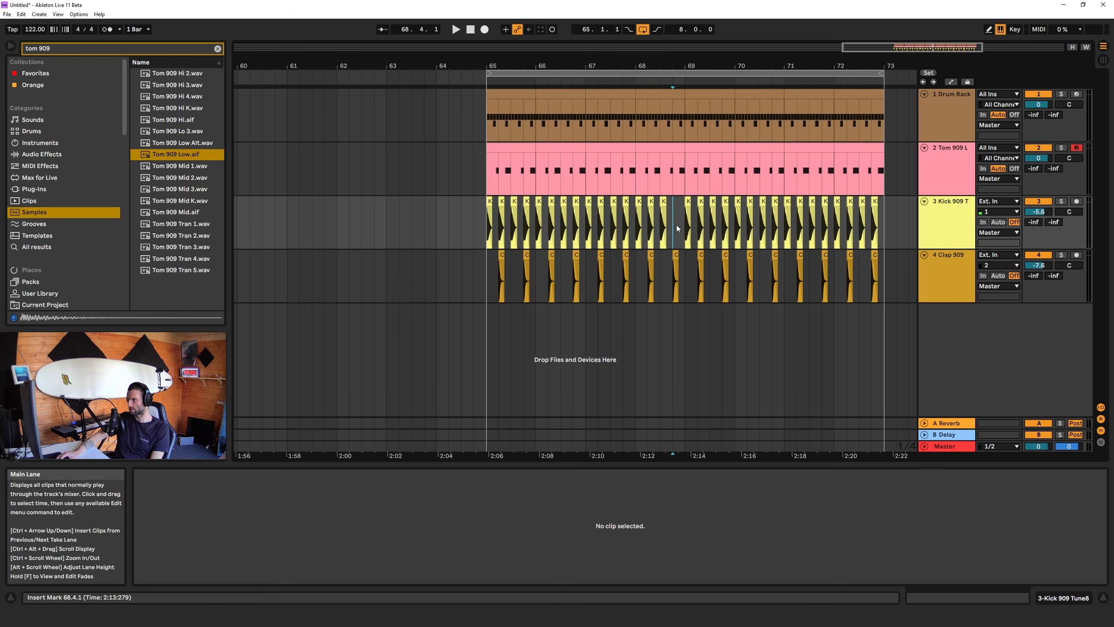
left_click(635, 220)
key("space")
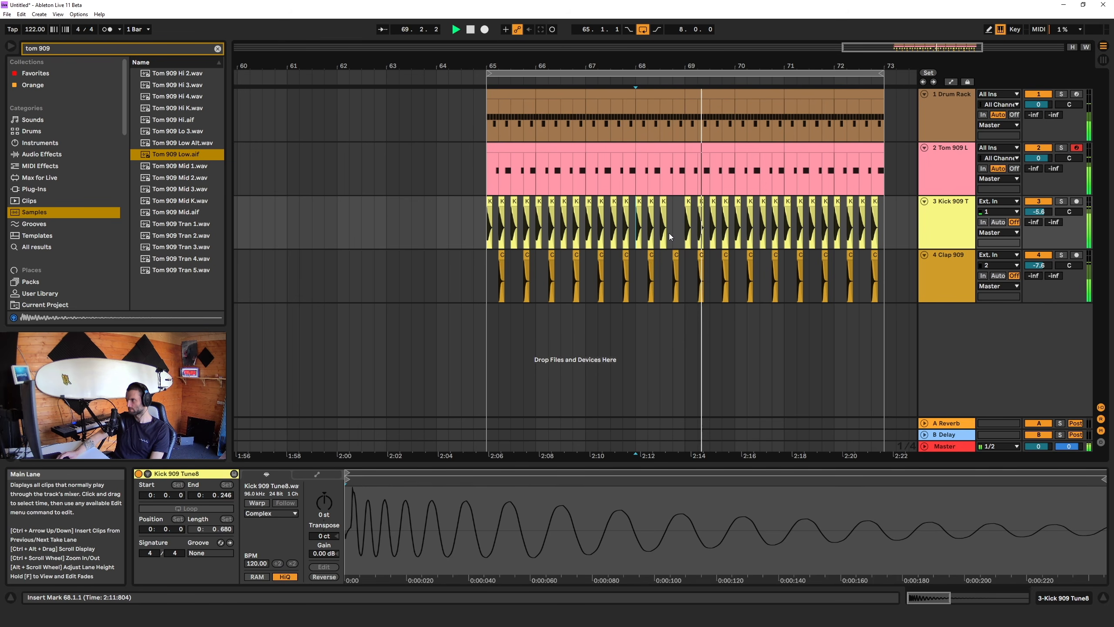
key("space")
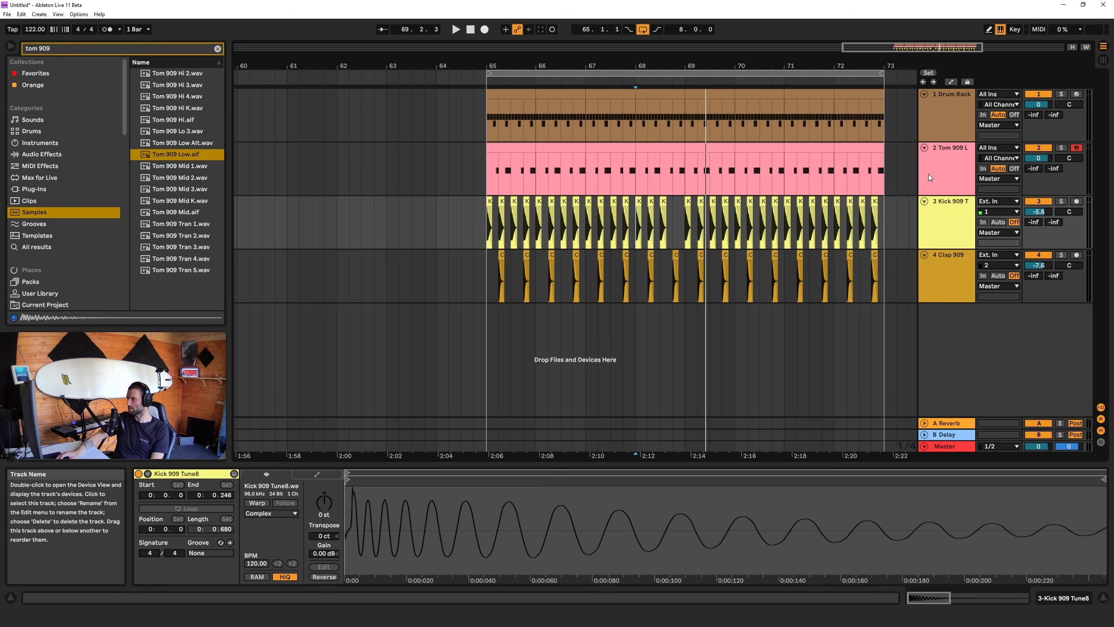
- Add an audio track below the clap track, search for "crash 909", and place Crash 909.aif on it at 65.1.1
left_click(939, 165)
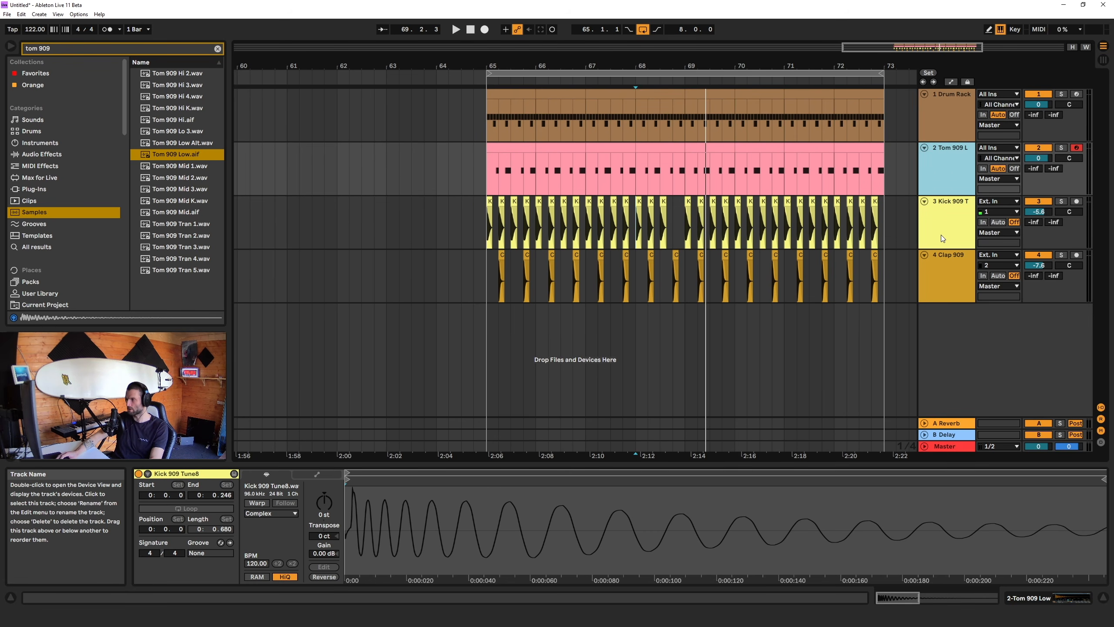
left_click(937, 272)
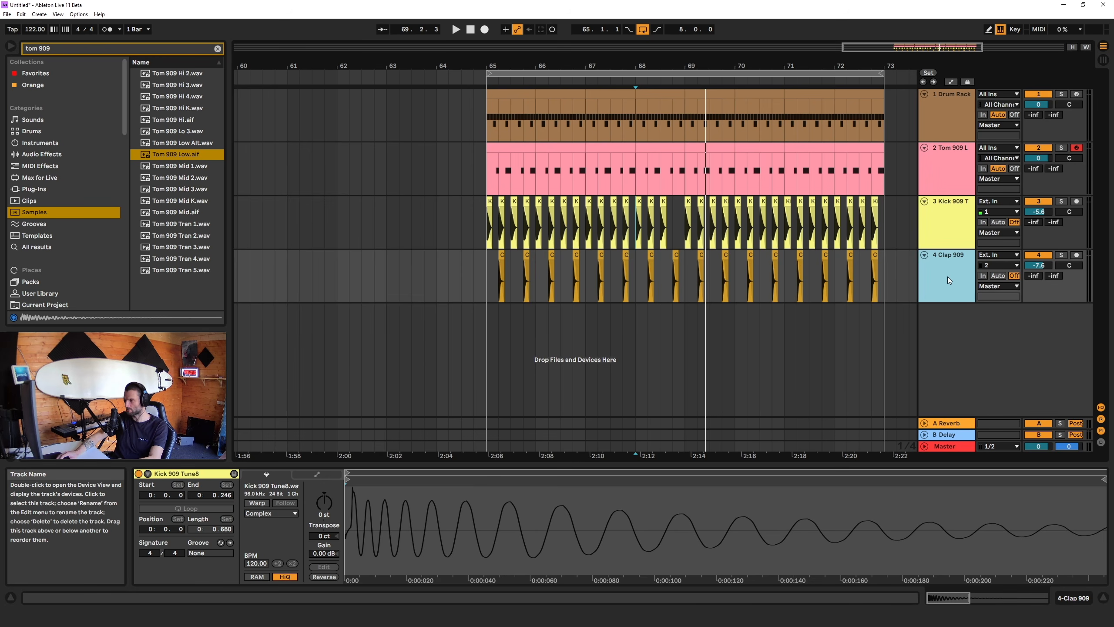
key("ctrl+t")
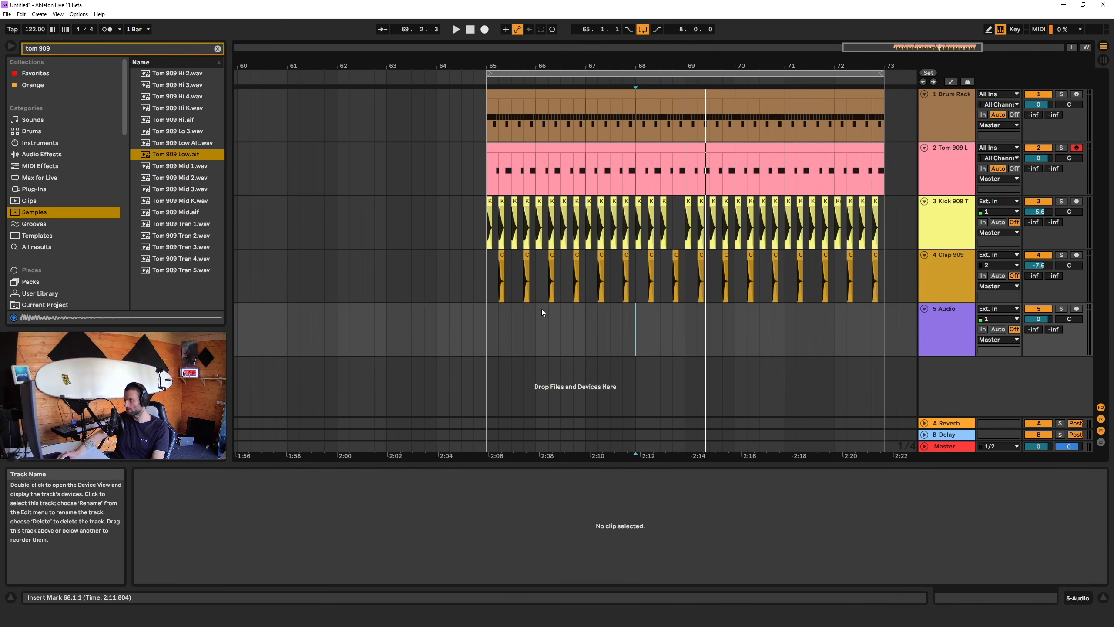
left_click(218, 52)
type("crash 909")
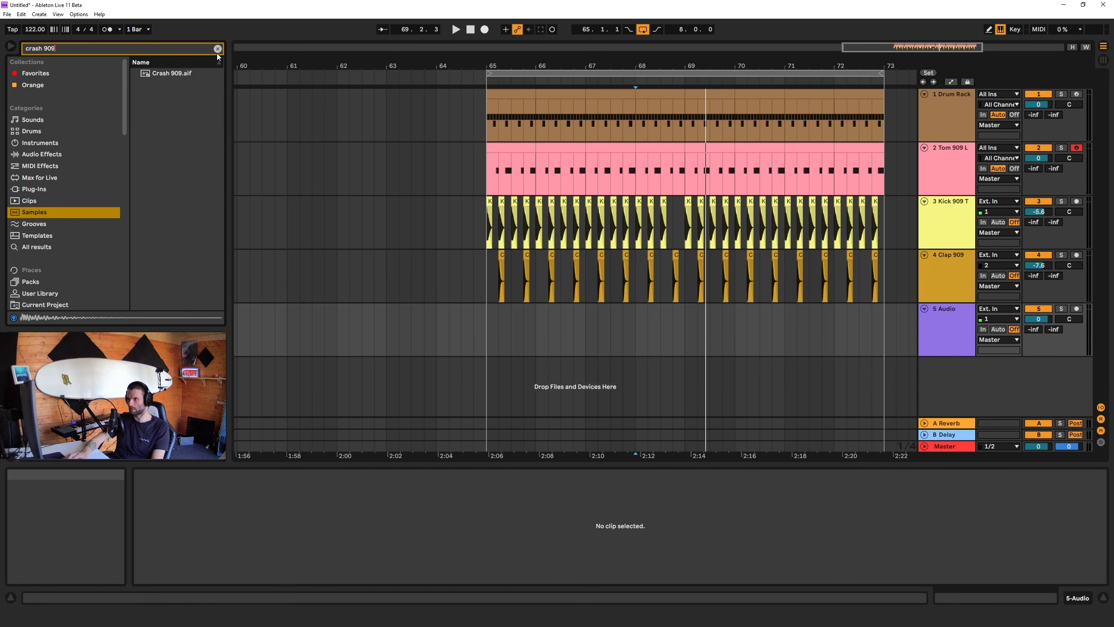
left_click_drag(173, 74, 892, 344)
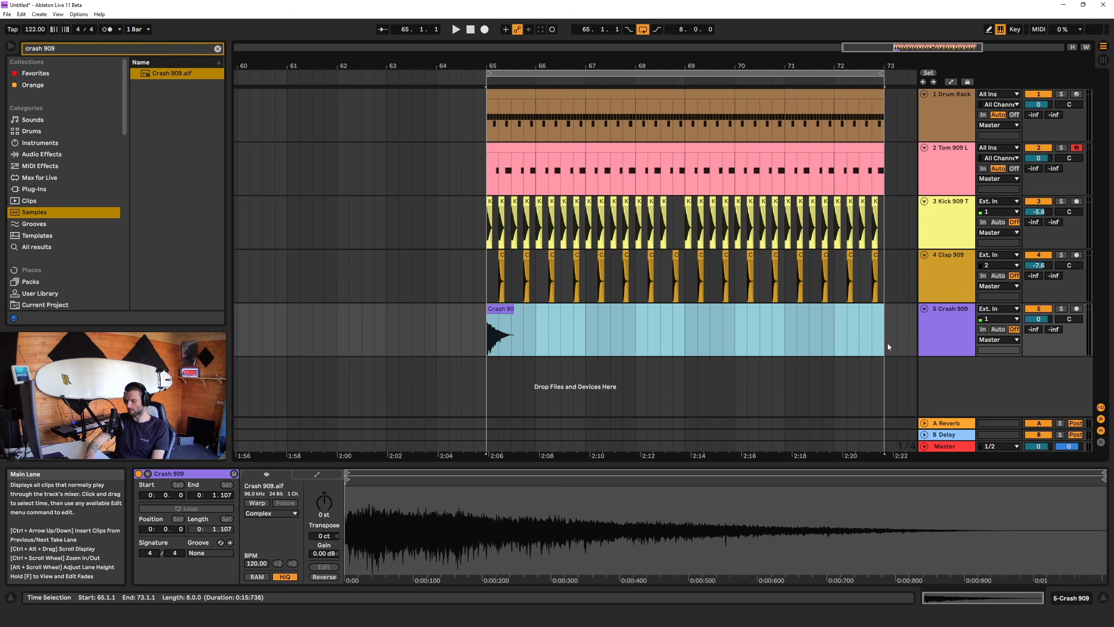
- Play the end of the eight-bar loop into the crash and lower the Crash 909 track volume to -12.7 dB
key("ctrl+l")
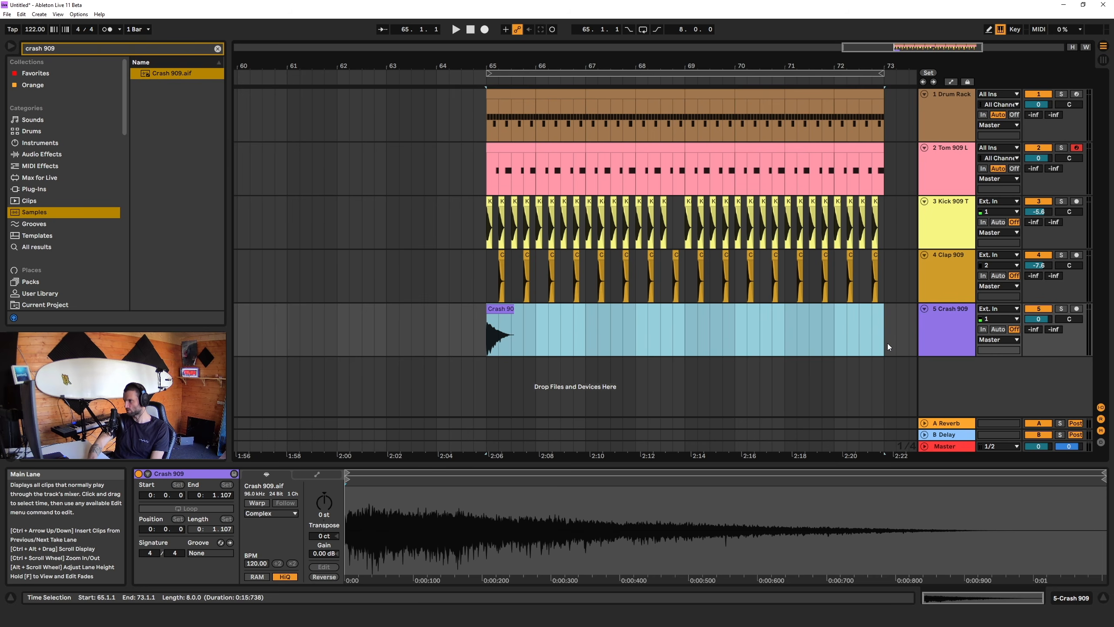
key("ctrl+l")
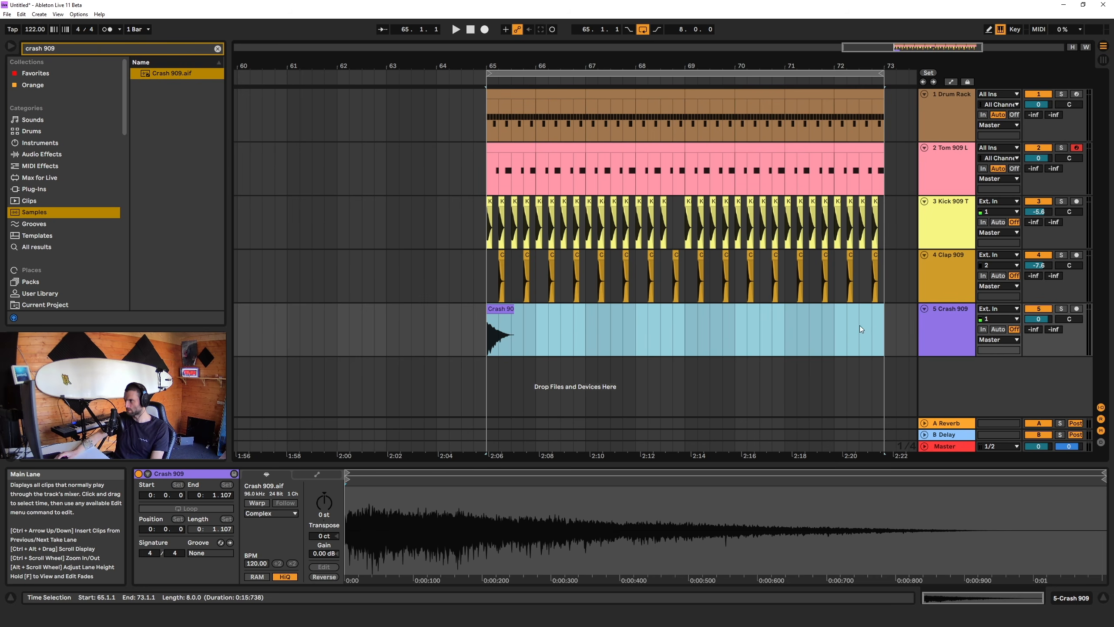
left_click(835, 332)
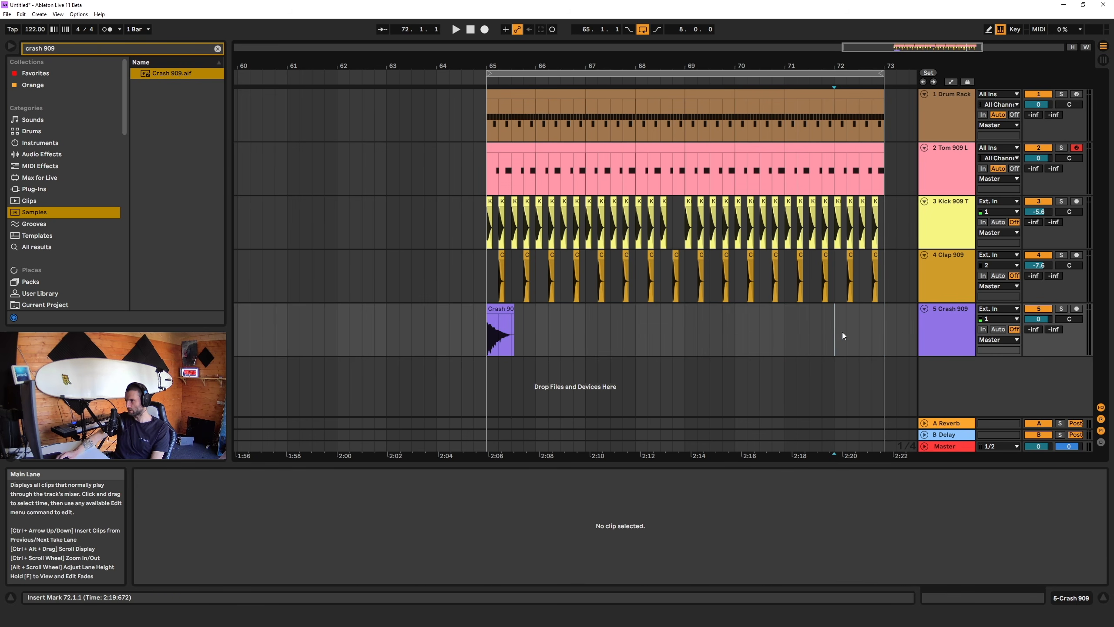
key("space")
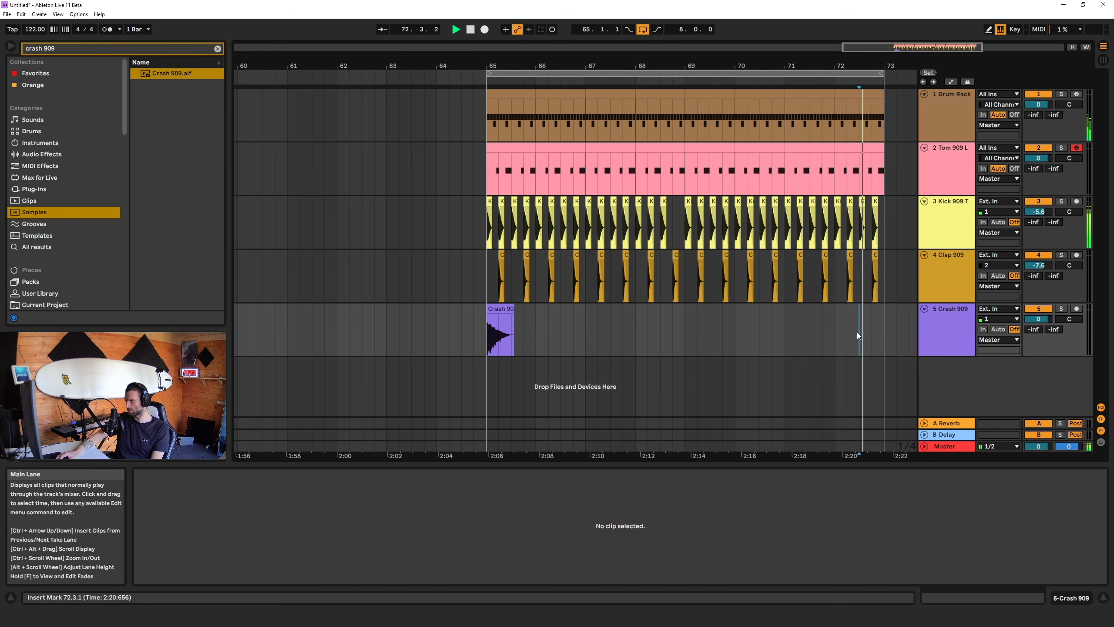
key("space")
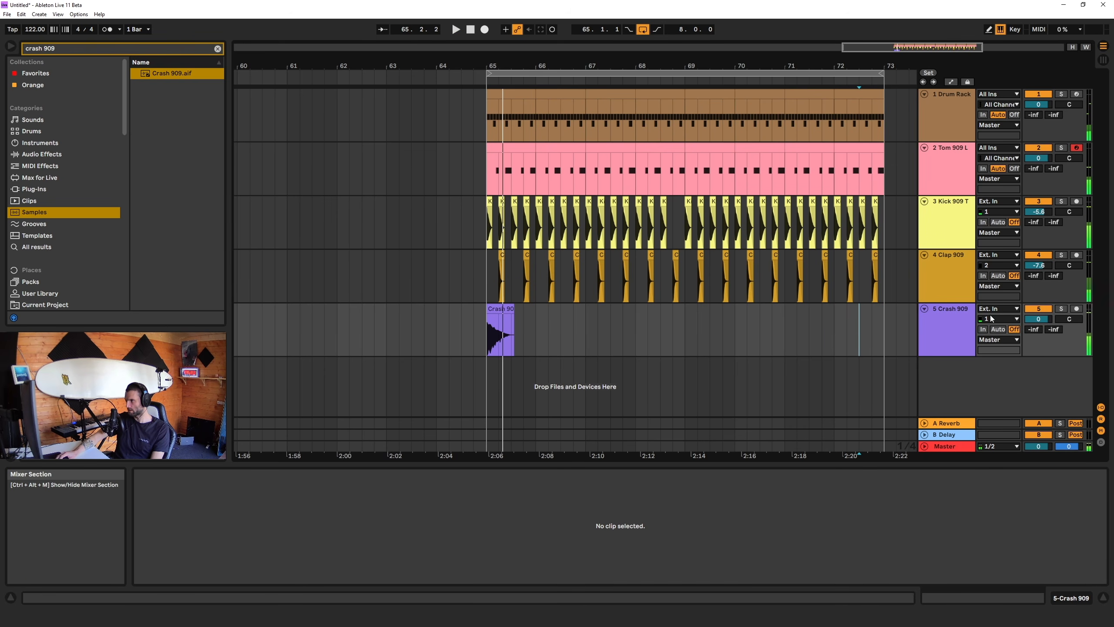
left_click_drag(1037, 325, 1037, 351)
key("space")
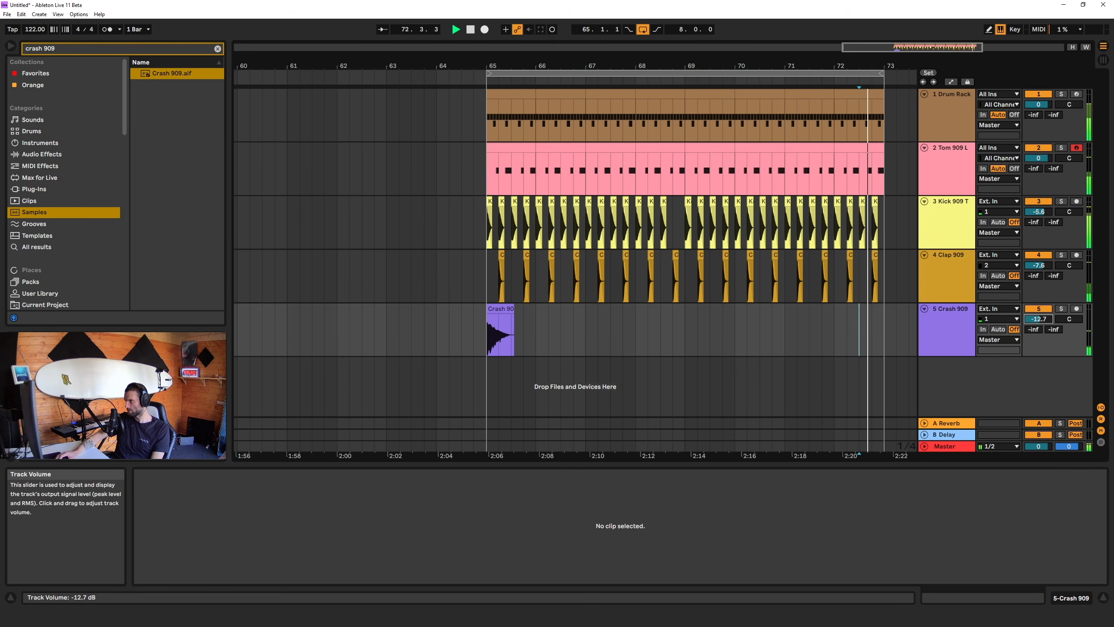
- Stop playback and add a new audio track below the Crash 909 track
key("space")
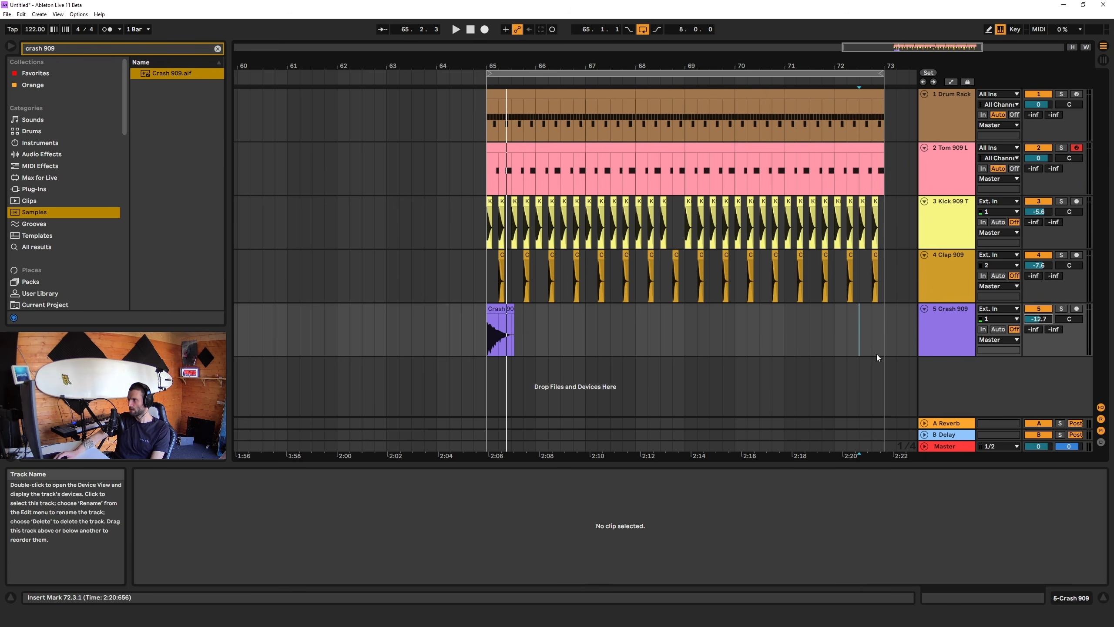
left_click(868, 341)
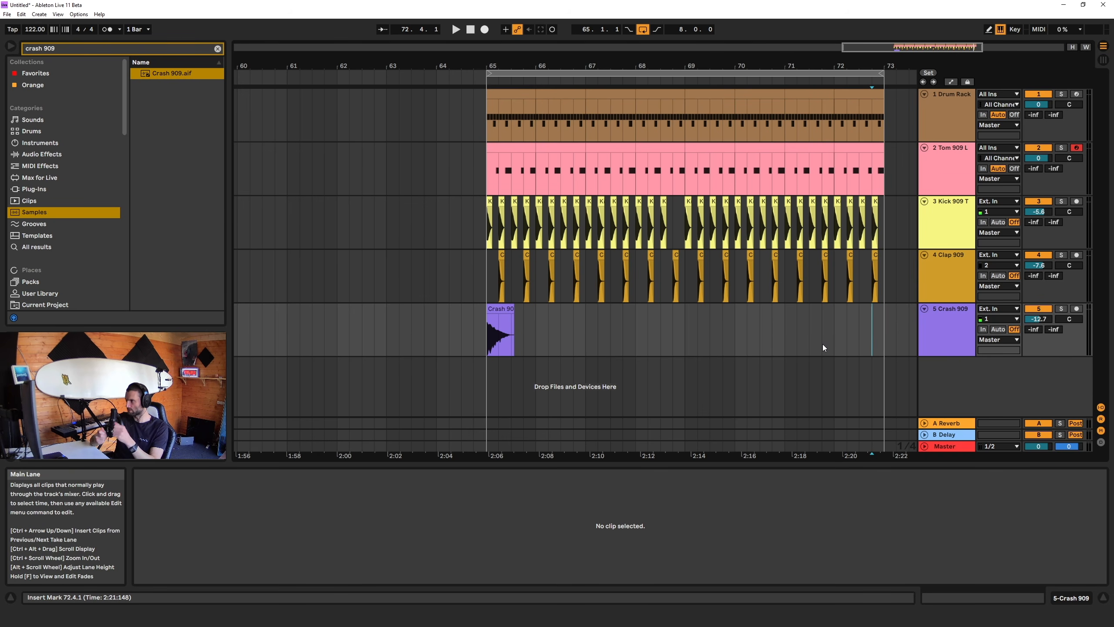
left_click(944, 346)
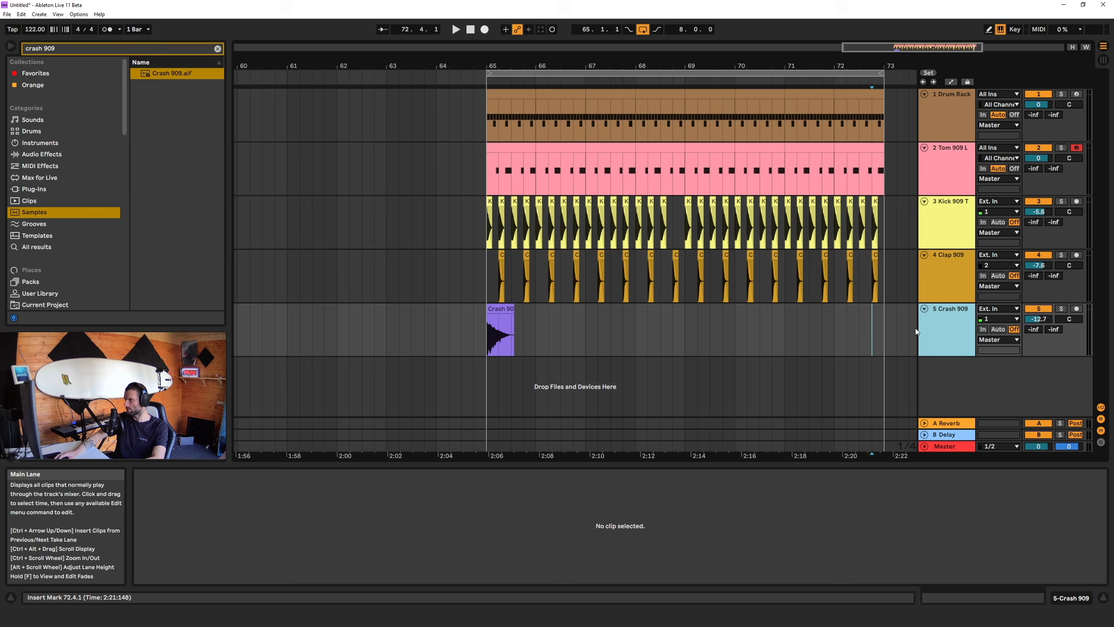
key("ctrl+t")
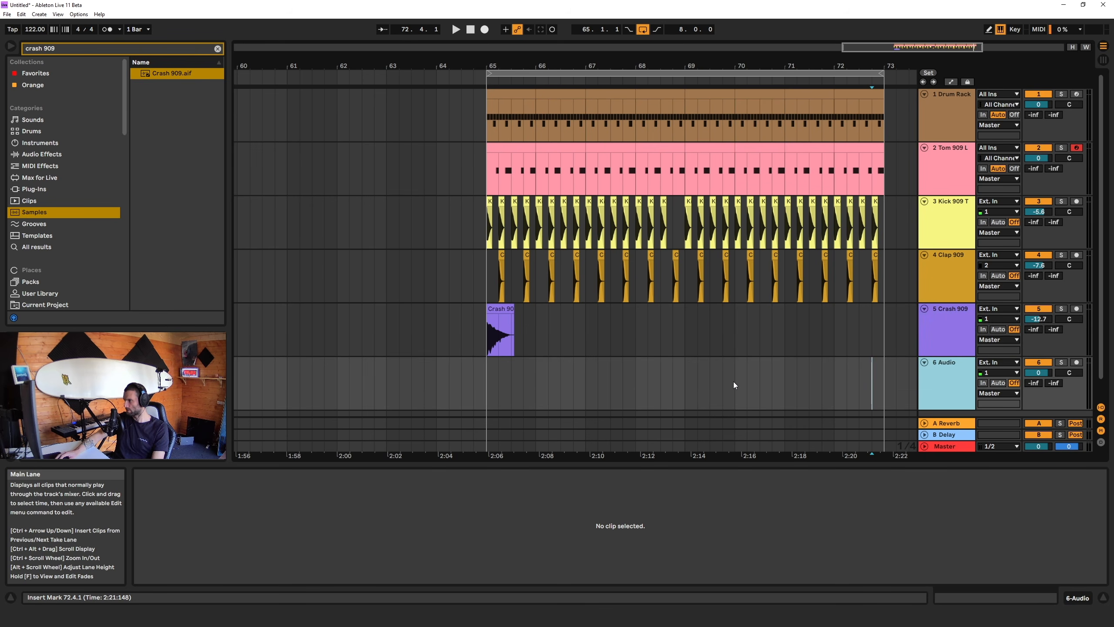
- Search for "snare 909", audition the hard snares, and place Snare 909 Hard 1.wav on the new audio track at 72.3.1
key("ctrl+f")
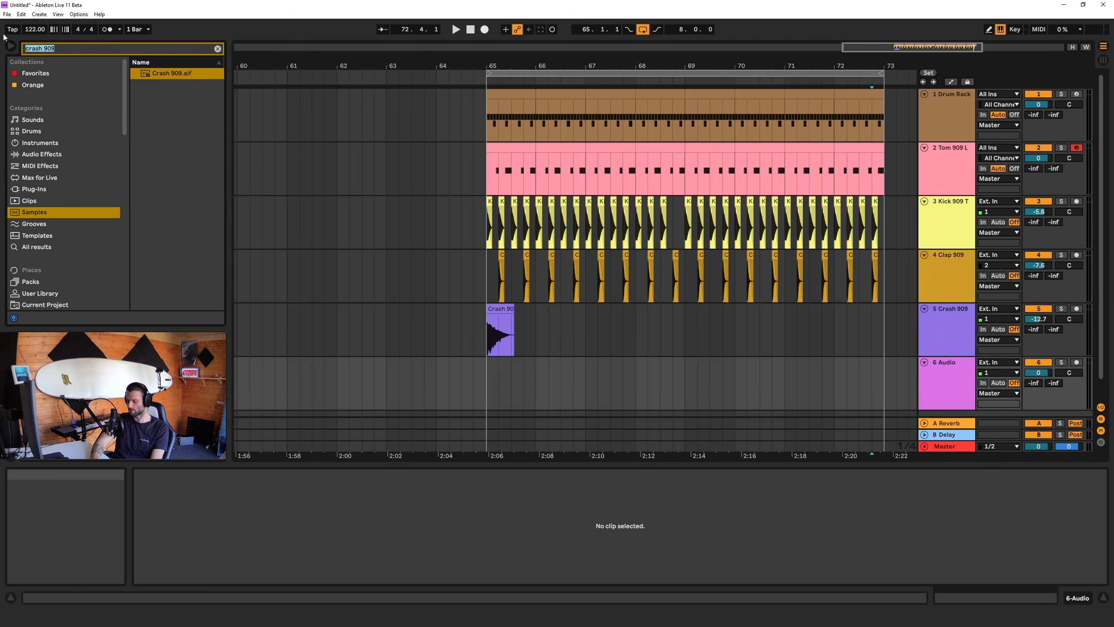
type("snare ")
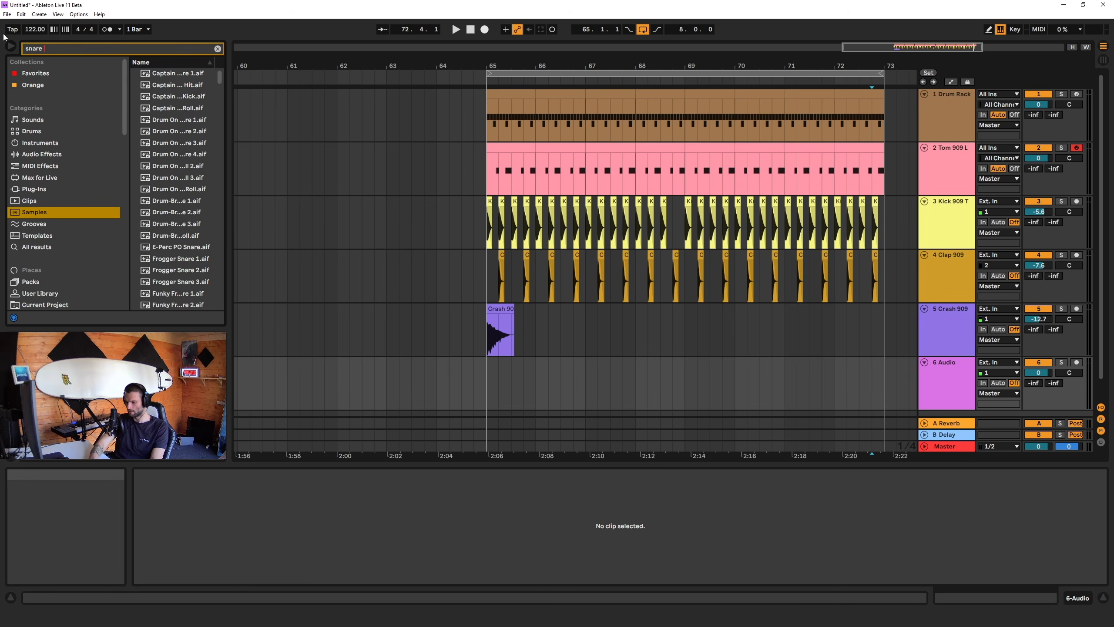
type("909")
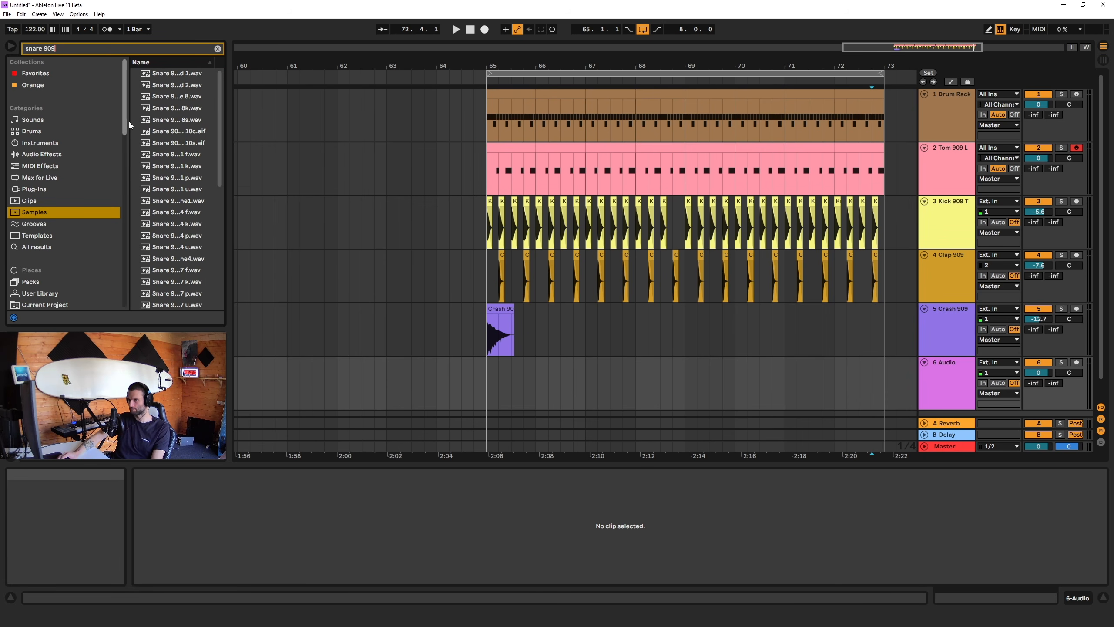
left_click(176, 85)
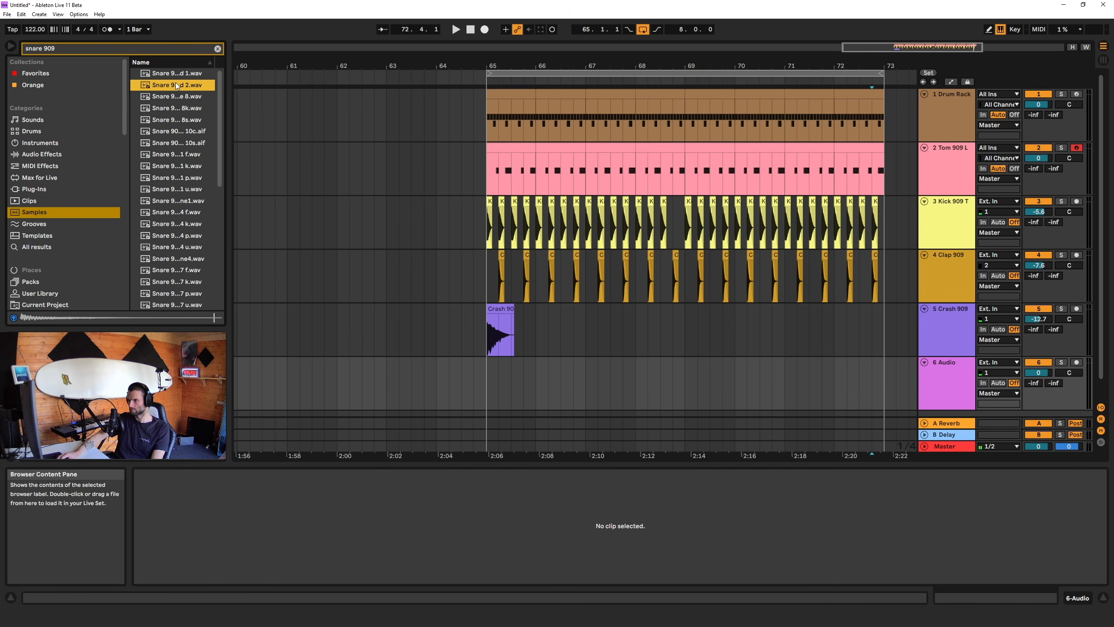
left_click(188, 73)
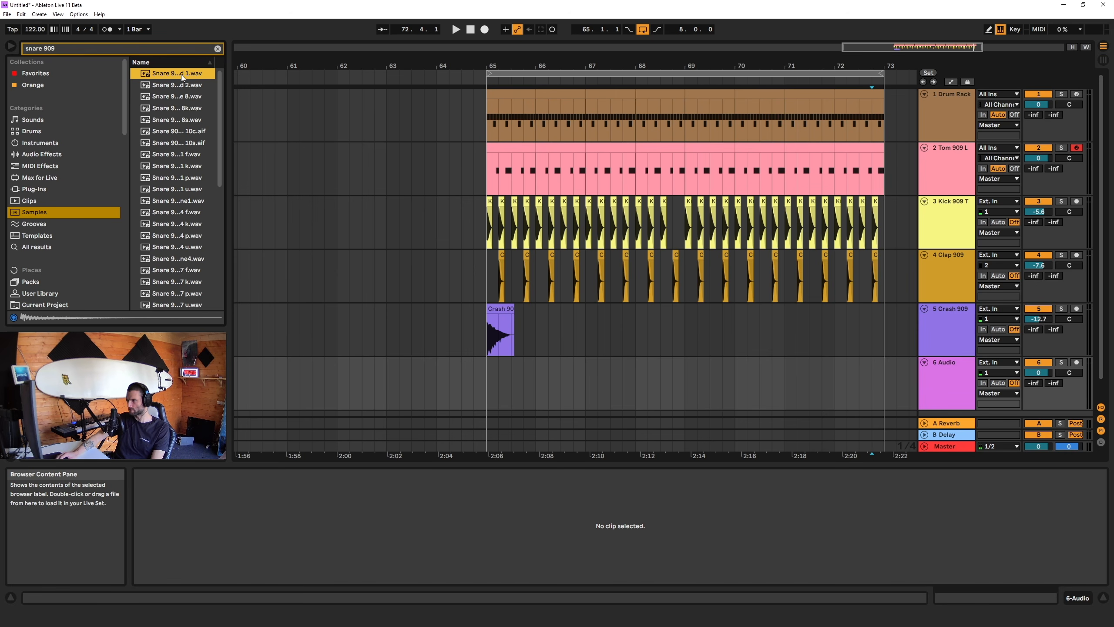
left_click_drag(217, 59, 867, 394)
left_click_drag(877, 44, 668, 420)
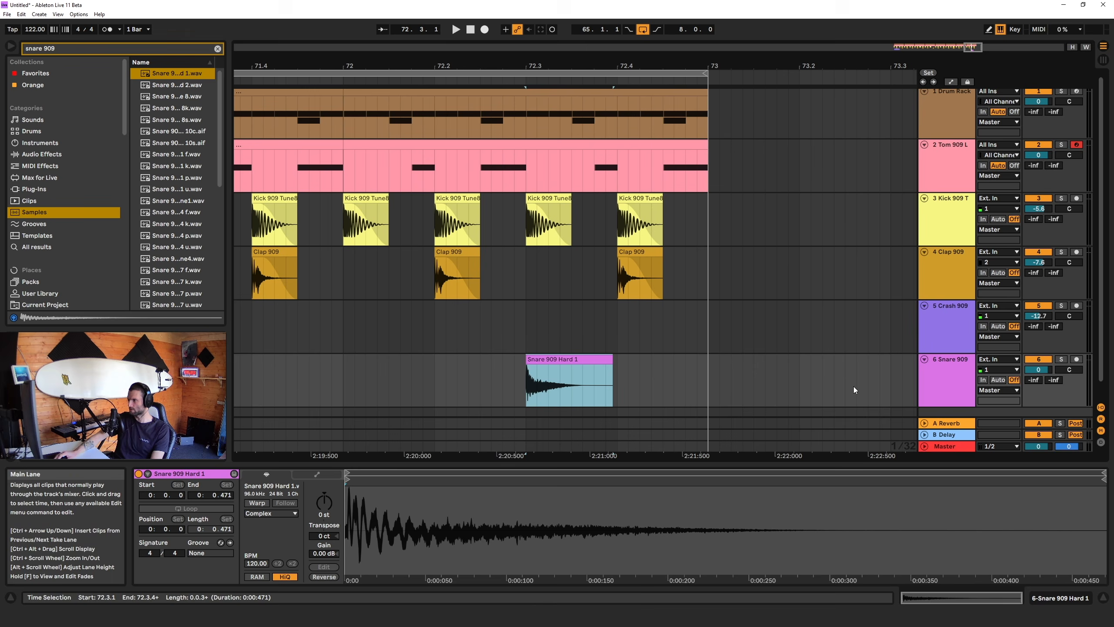
- Lower the Snare 909 track volume to -9.2 dB
left_click(1039, 370)
mouse_move(1038, 369)
left_mouse_down()
mouse_move(1039, 384)
mouse_move(1042, 375)
left_mouse_up()
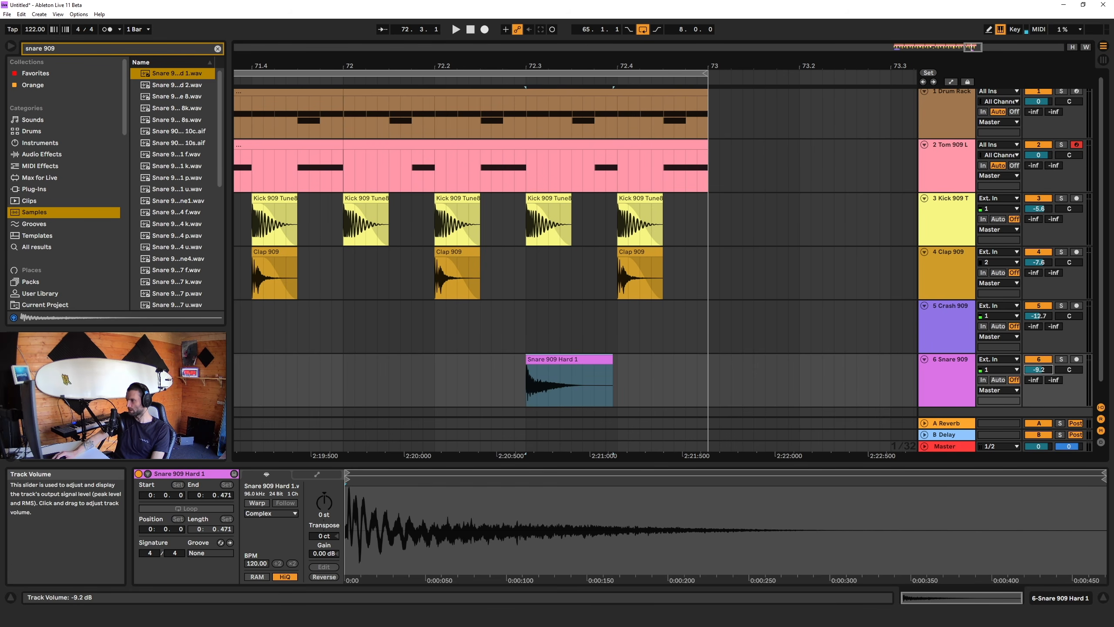
left_click(539, 386)
left_click(473, 376)
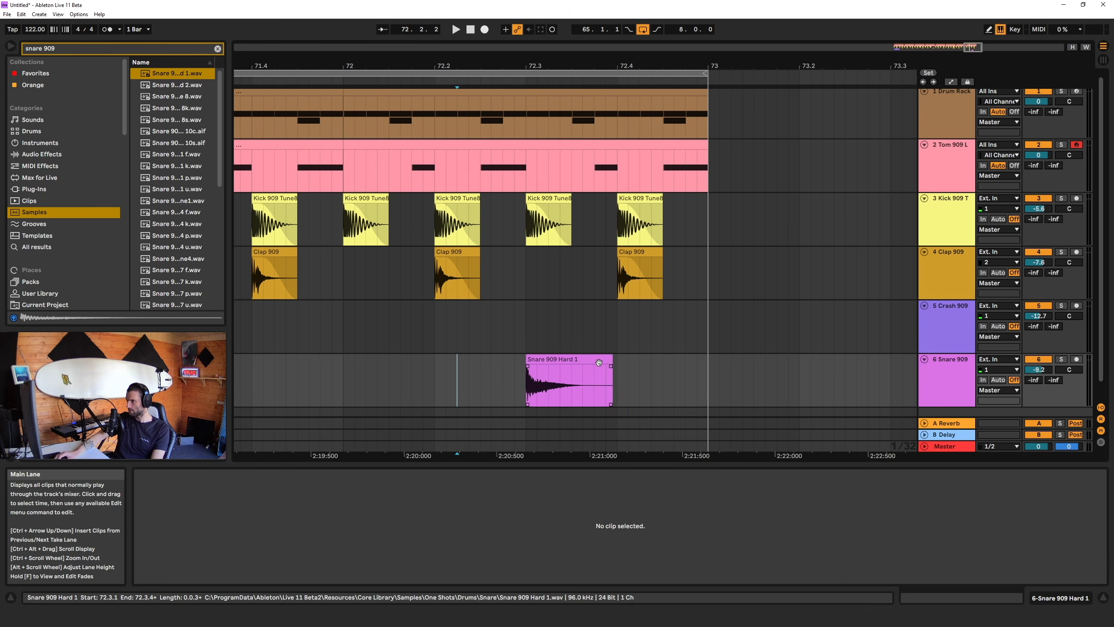
- Move the snare clip to 72.4.1, trim it to one sixteenth, and space two copies evenly up to 73.1.1
left_click_drag(579, 361, 605, 366)
mouse_move(638, 369)
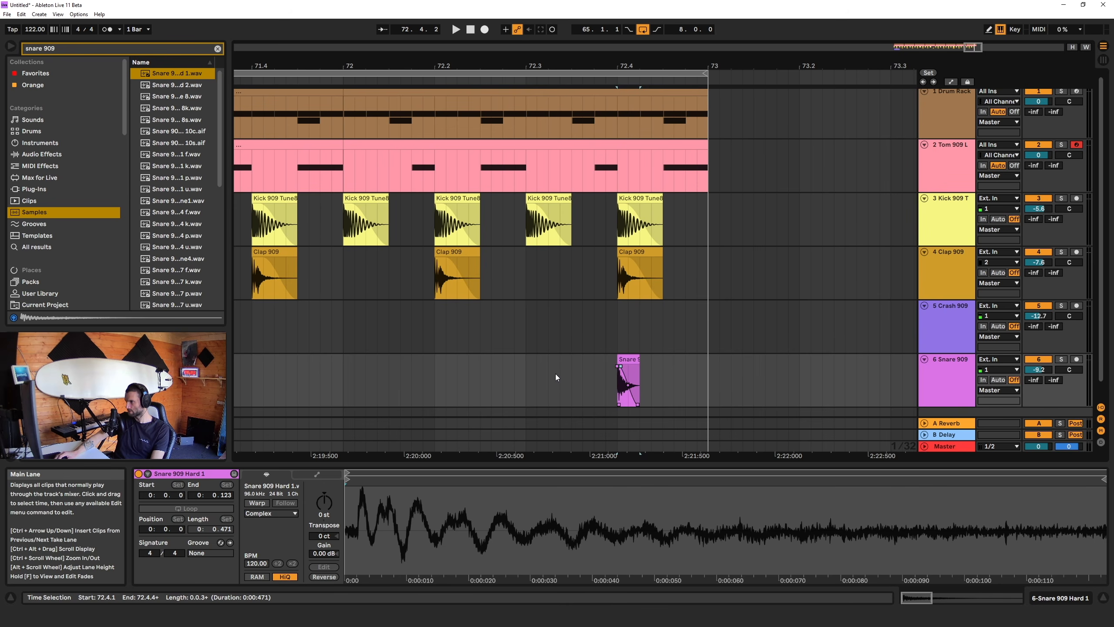
left_click(630, 360)
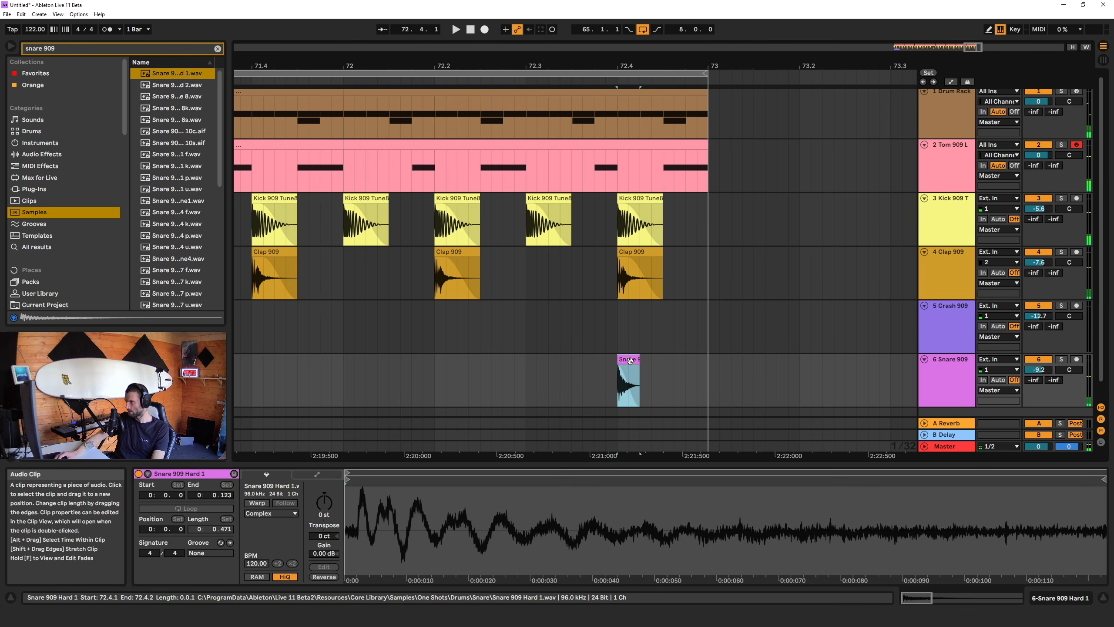
left_click_drag(628, 360, 693, 362)
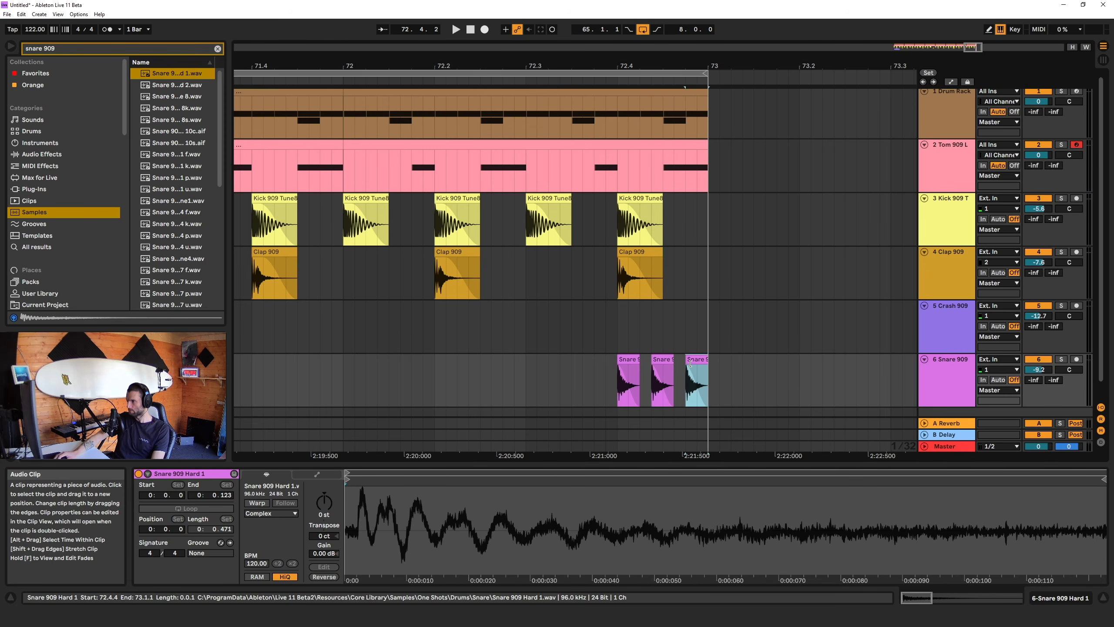
- Play the end of the loop from 72.3.3 to hear the evenly spaced snare fill
left_click(582, 384)
key("space")
key("space")
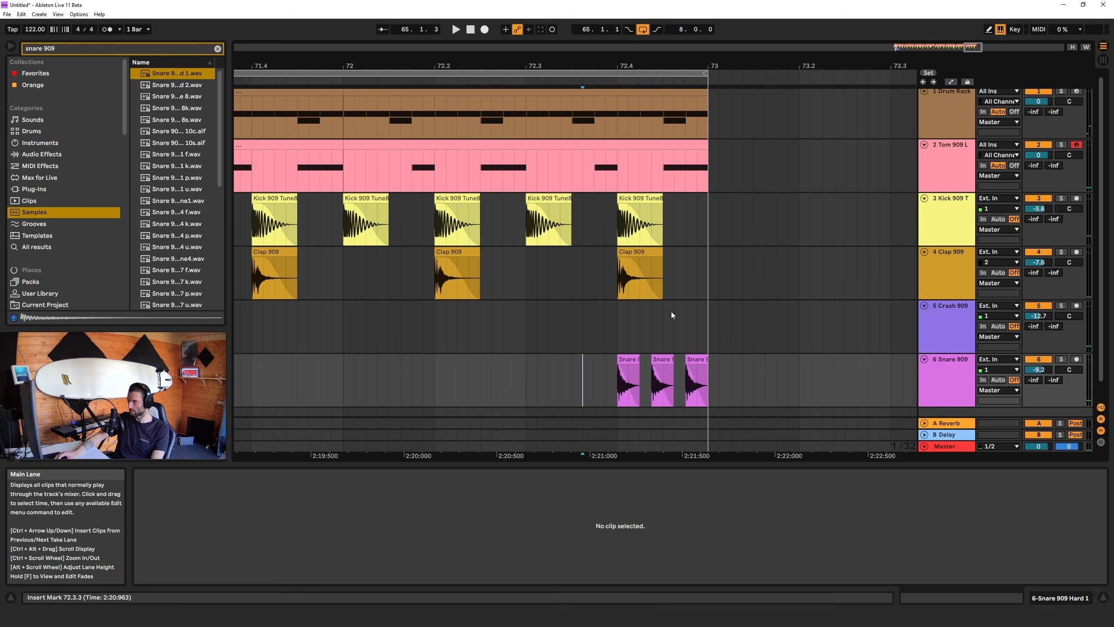
- Move the first two snare clips to 72.4.2 and 72.4.3 to make three consecutive sixteenths, and play the fill from 72.2.2
left_click_drag(661, 360, 672, 361)
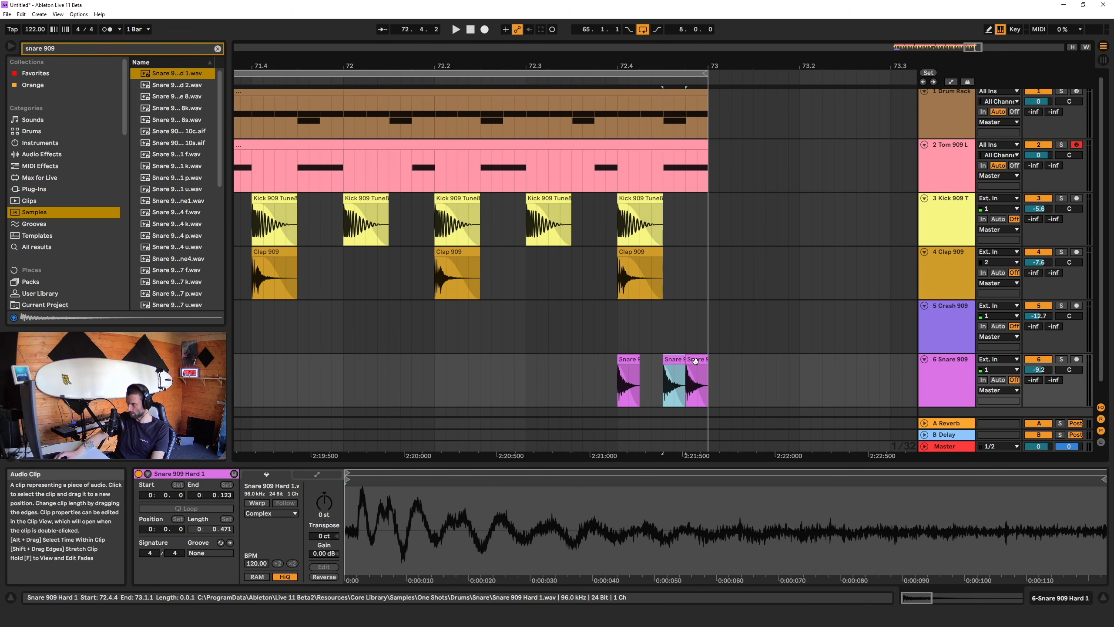
left_click(424, 377)
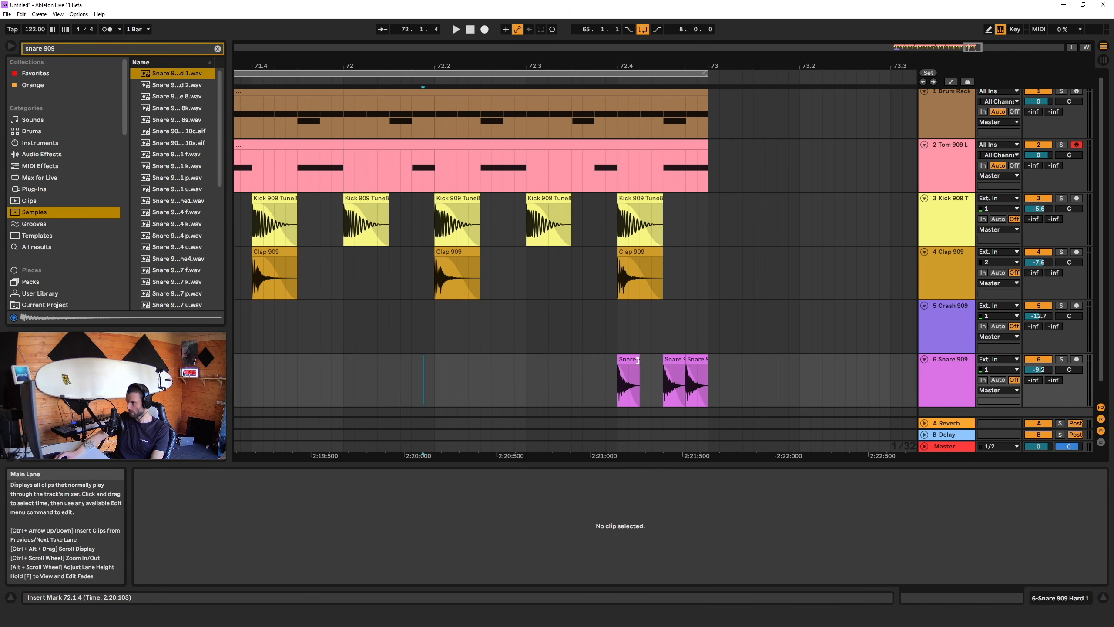
left_click_drag(621, 362, 643, 363)
left_click(472, 374)
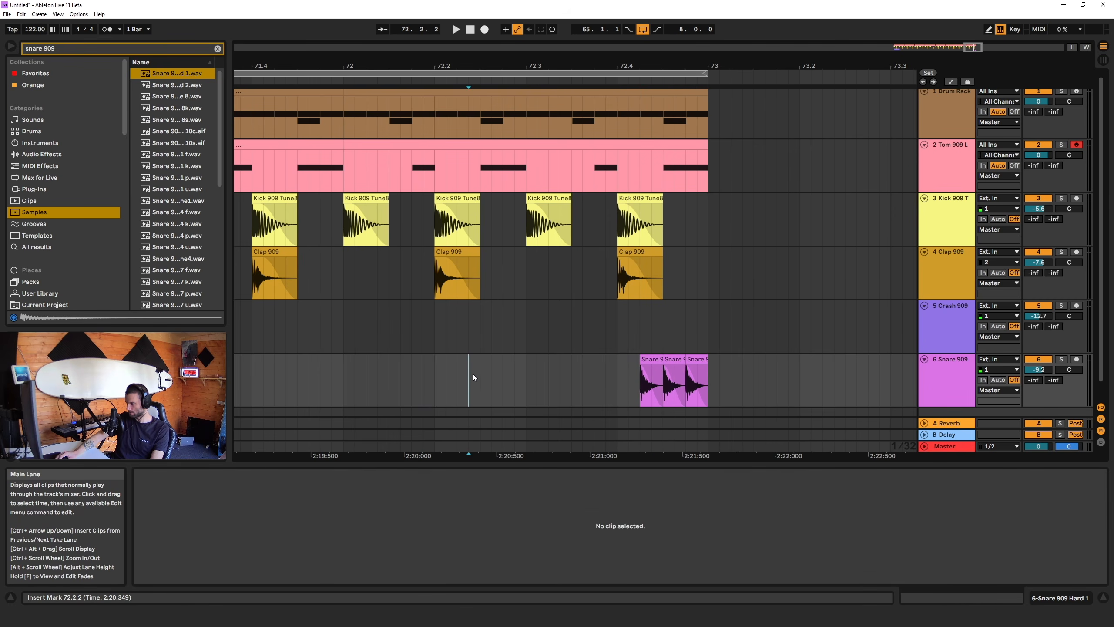
key("space")
key("space")
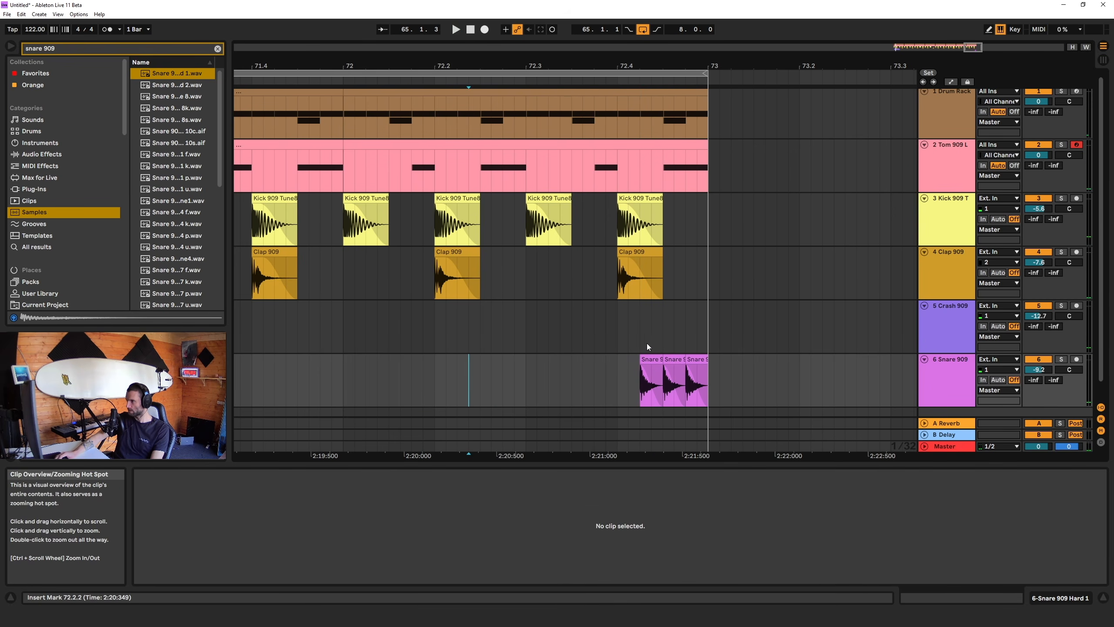
- Shorten the fade-outs of the three snare clips to lengthen their tails, and play the fill again
left_click(648, 366)
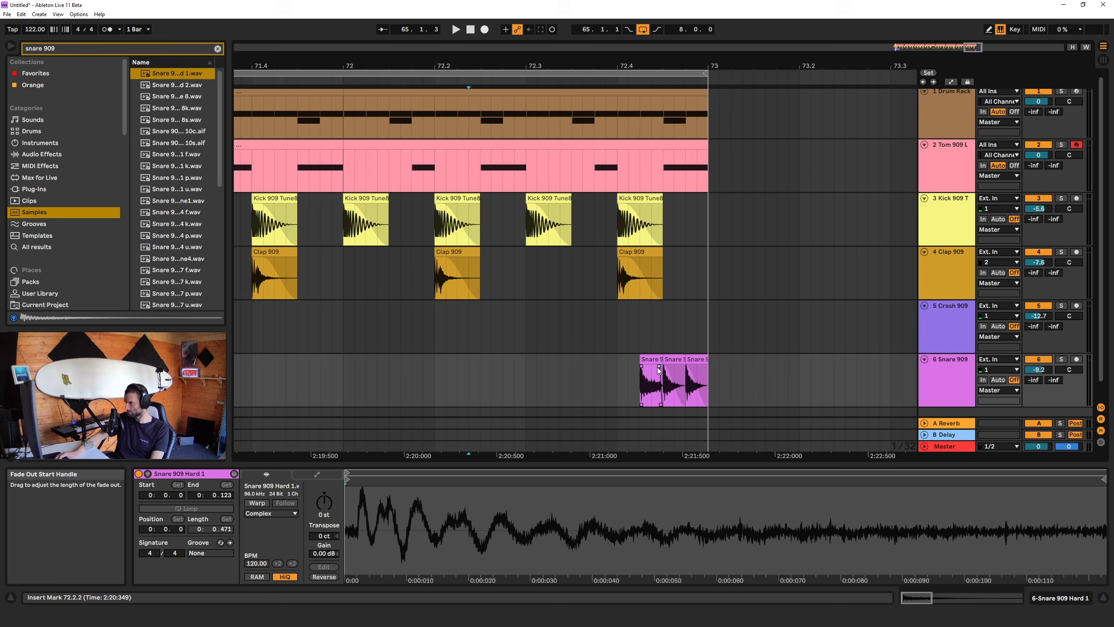
left_click_drag(668, 367, 684, 368)
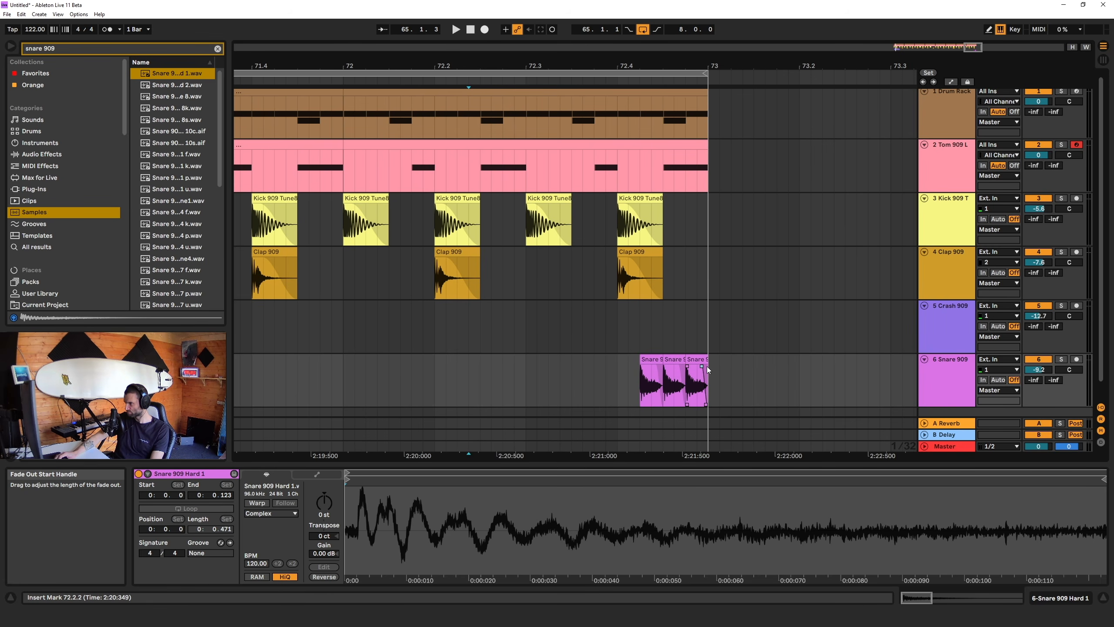
key("space")
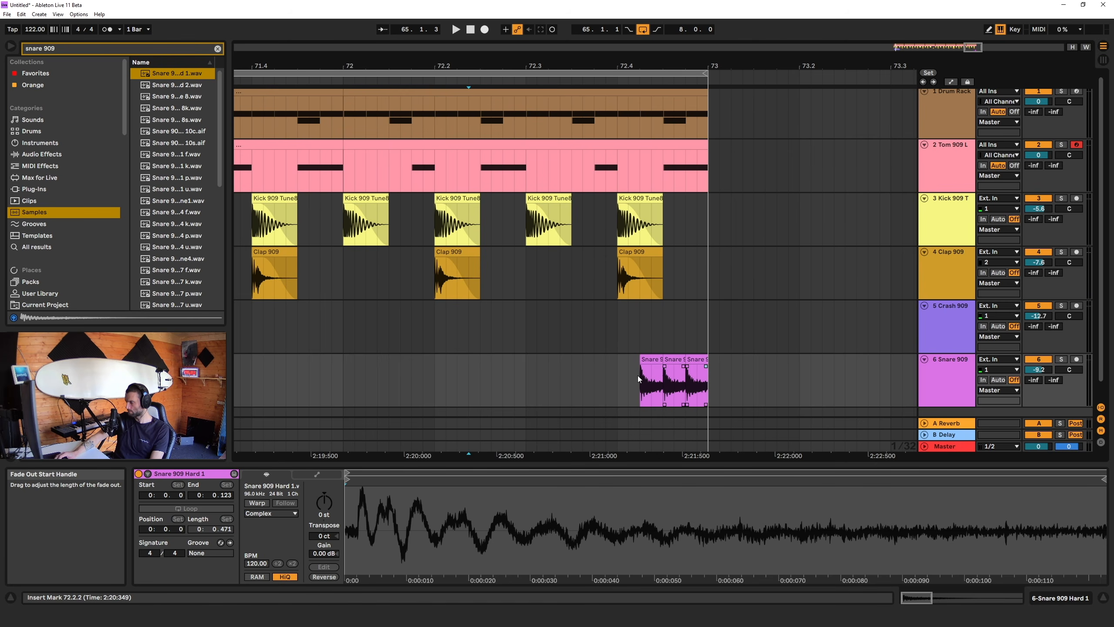
left_click(560, 382)
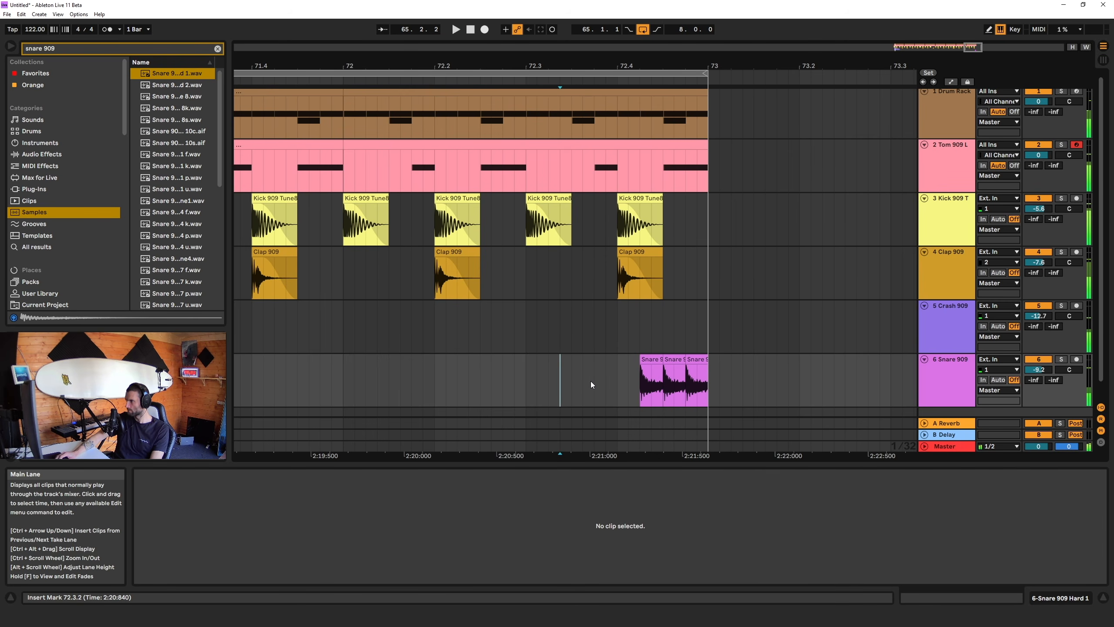
- Delete the kick clip at 72.4.1 and play the arrangement from 65.1.1
left_click_drag(577, 66, 731, 38)
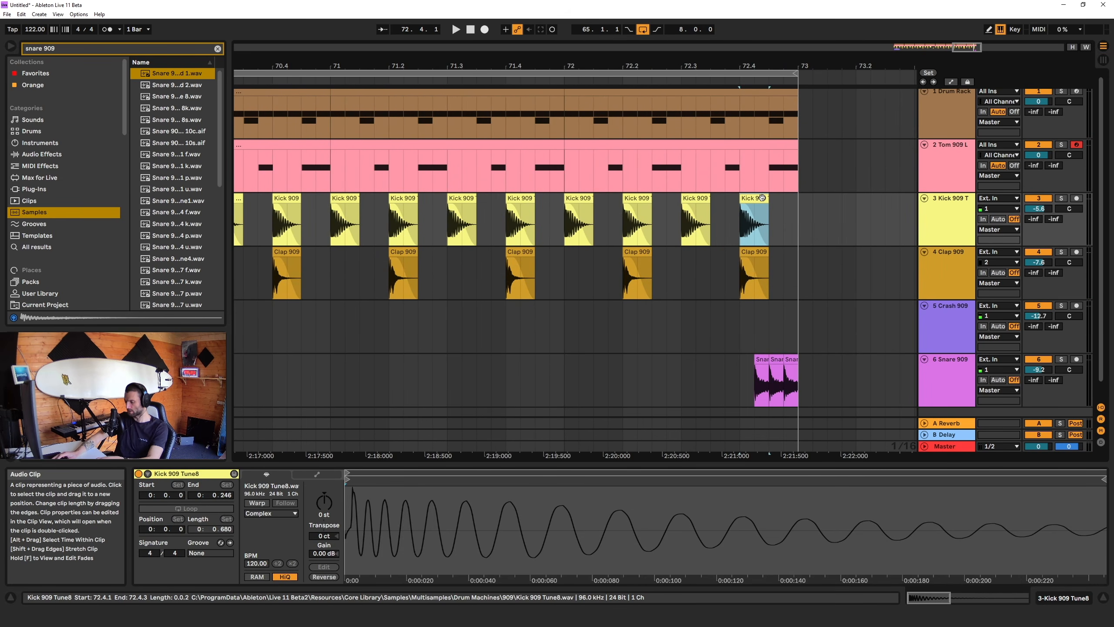
key("Delete")
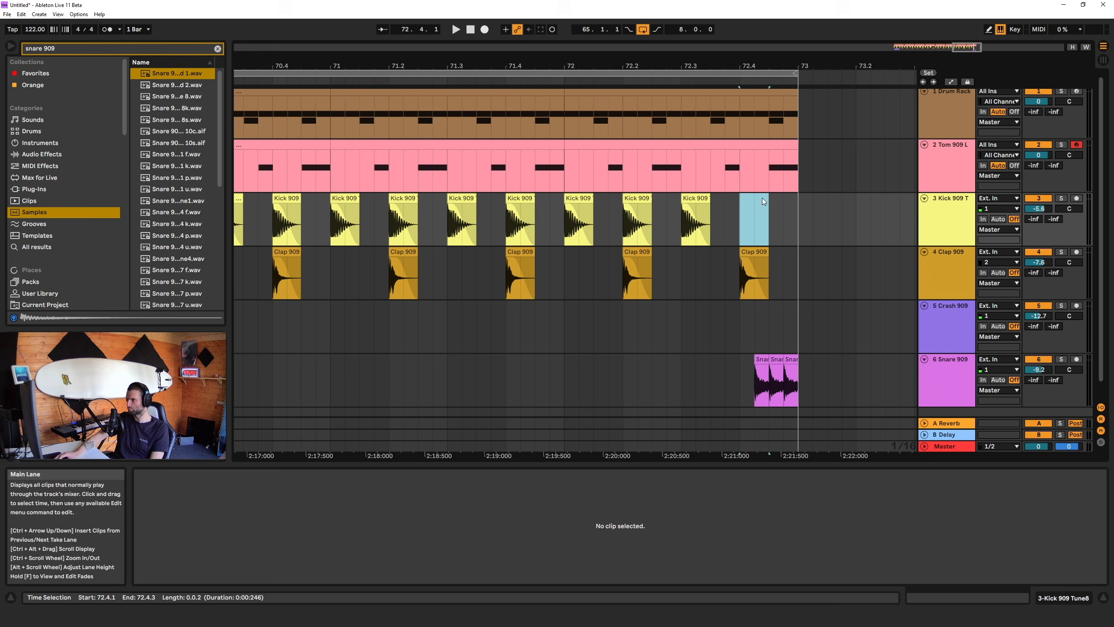
left_click_drag(963, 50, 959, 16)
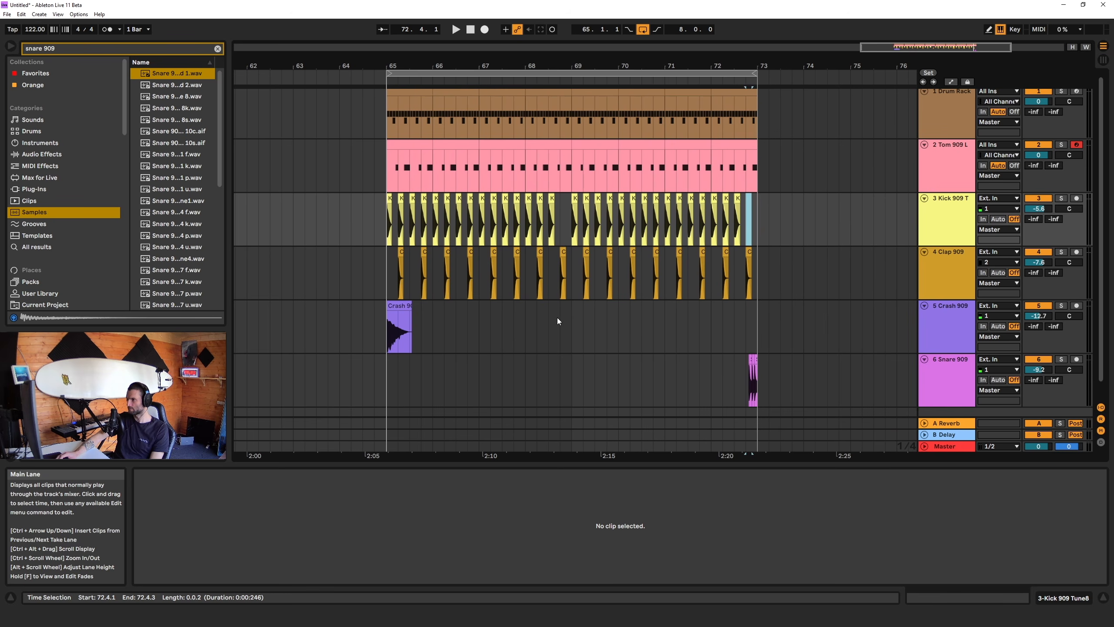
left_click(388, 331)
key("space")
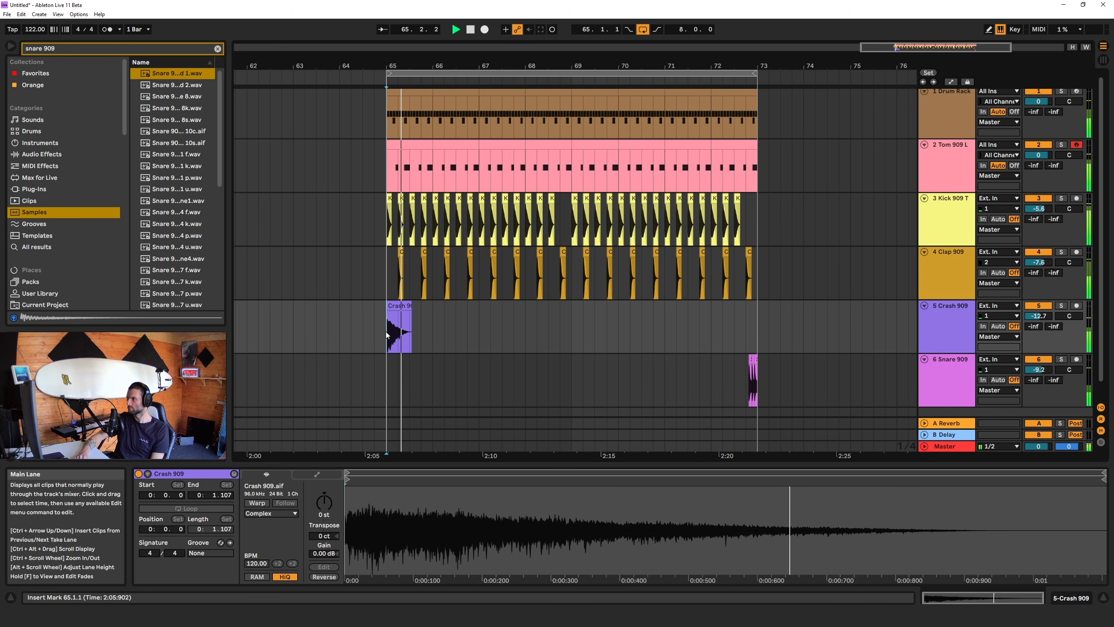
key("space")
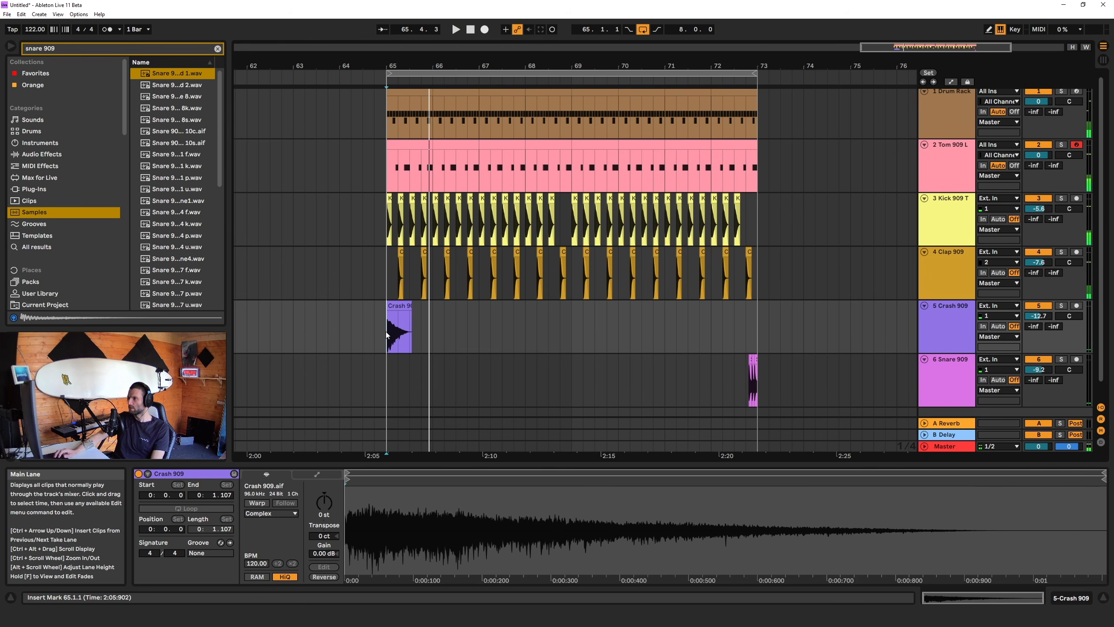
left_click(559, 234)
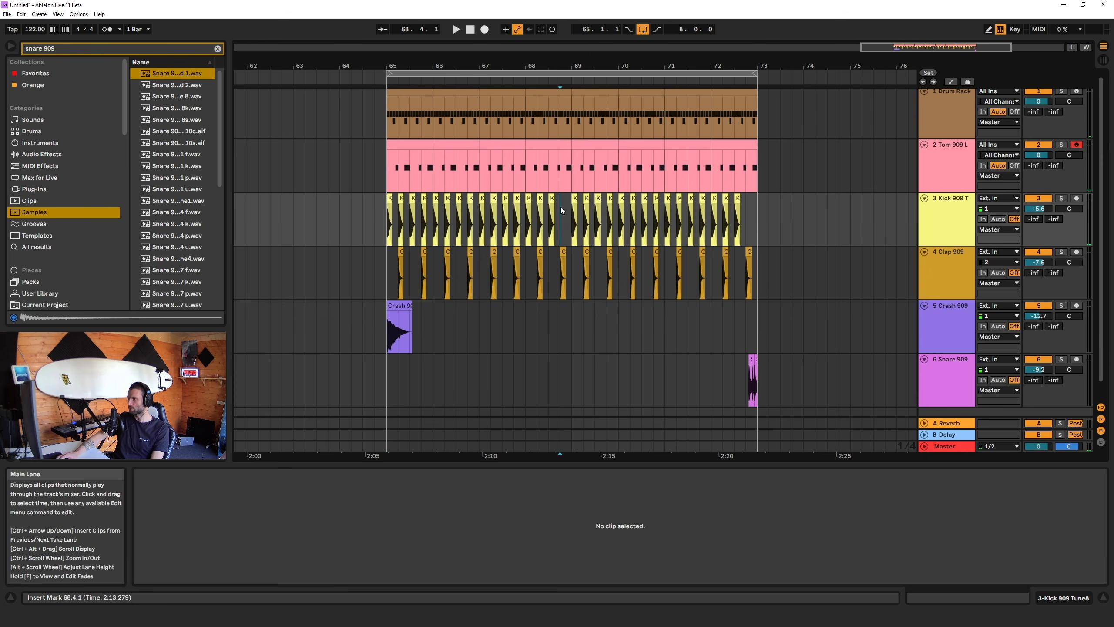
left_click(572, 218)
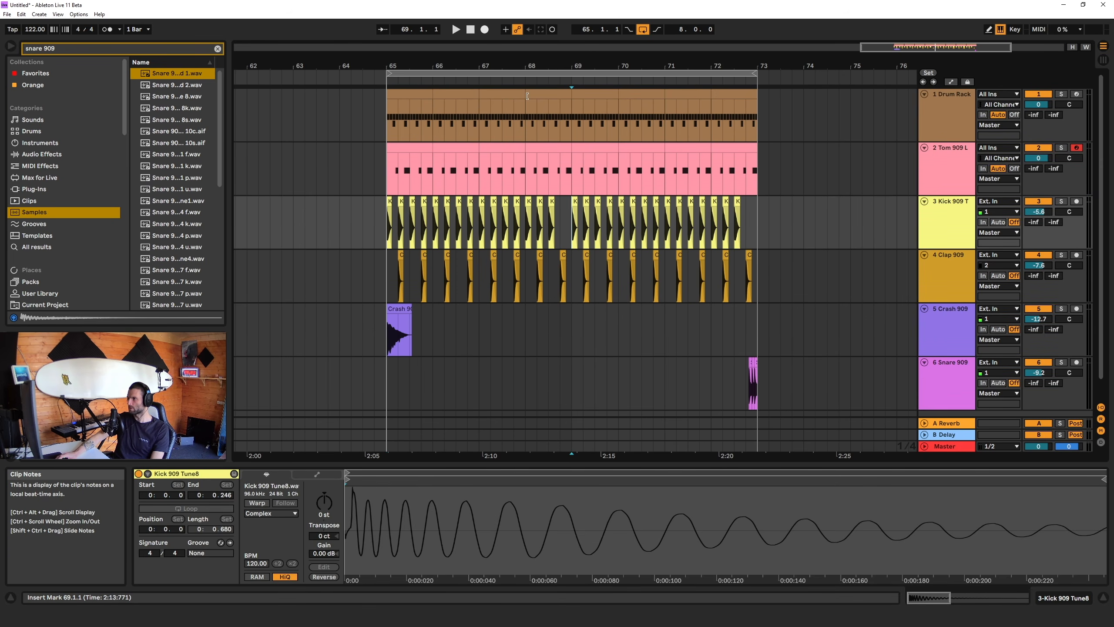
left_click(543, 105)
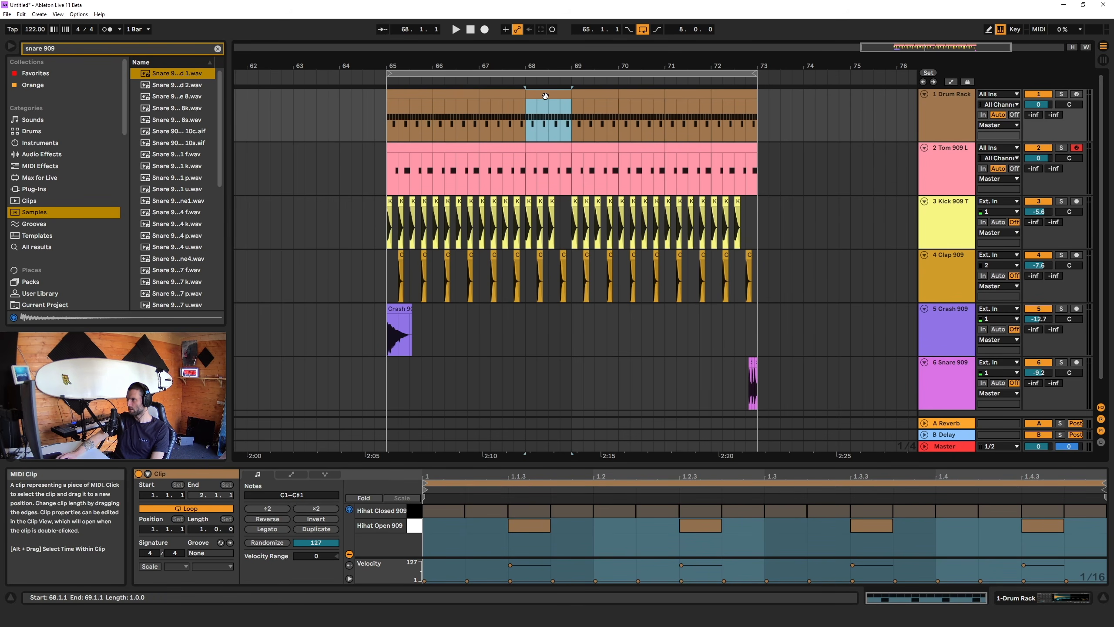
- Delete all Hihat Closed 909 notes from the Drum Rack clip in bar 65
left_click(412, 98)
left_click(450, 530)
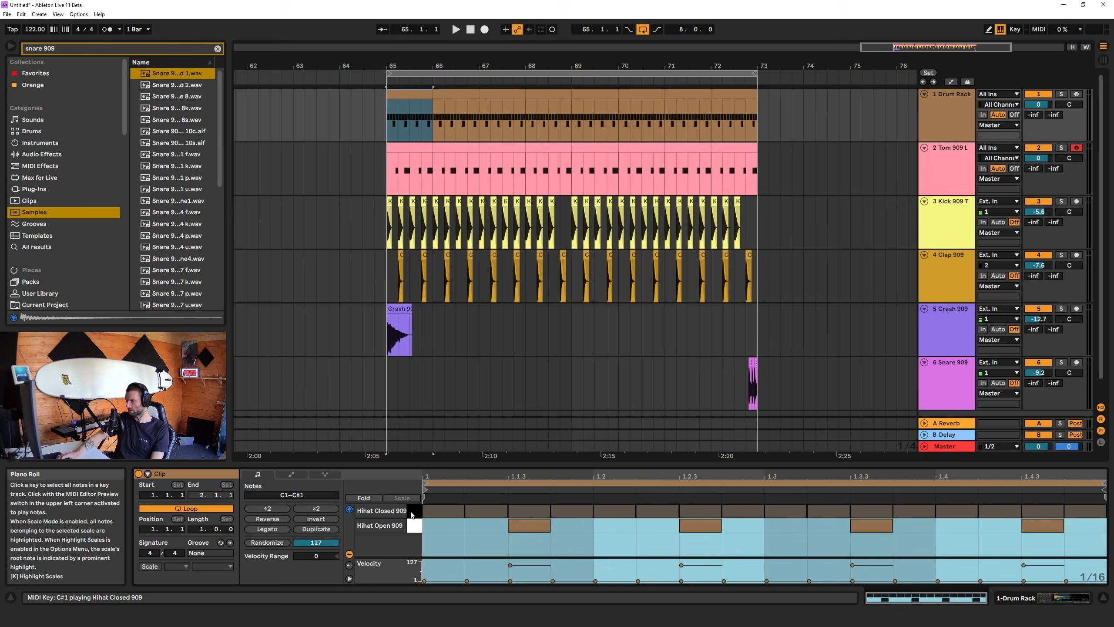
key("Delete")
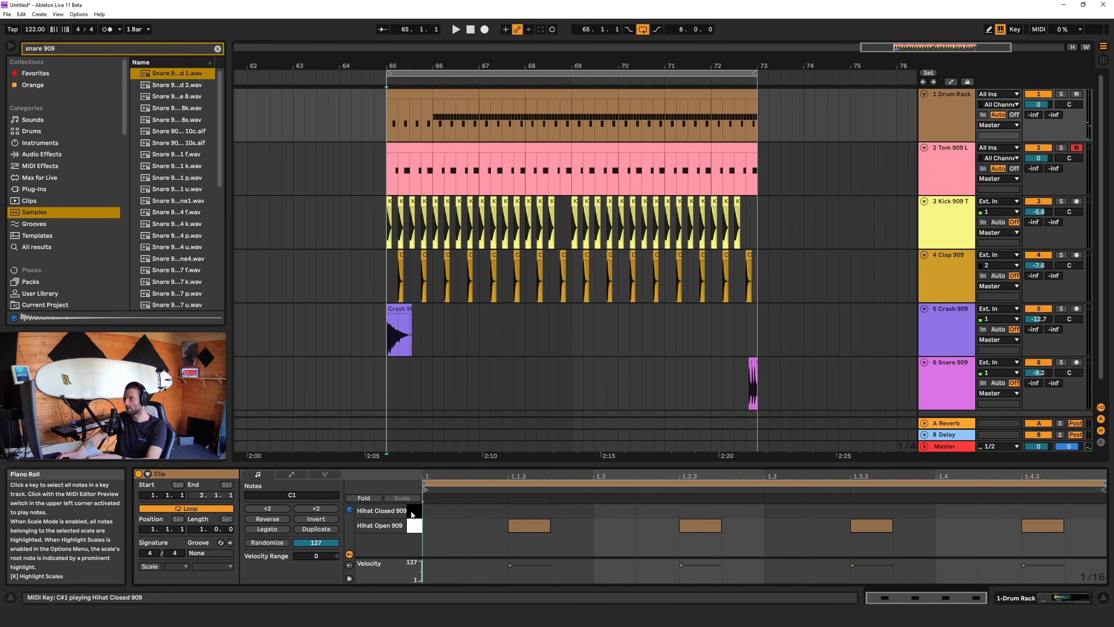
- Consolidate the four Drum Rack clips from bar 65 to 69 into one clip and delete all its Hihat Closed 909 notes
left_click(459, 95)
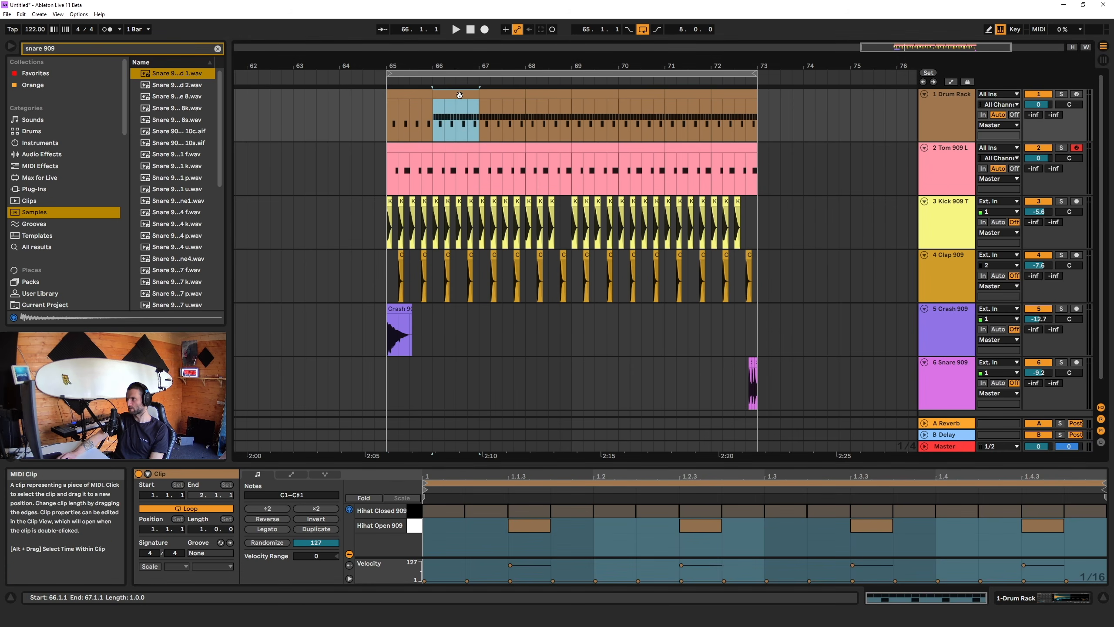
key("ctrl+d")
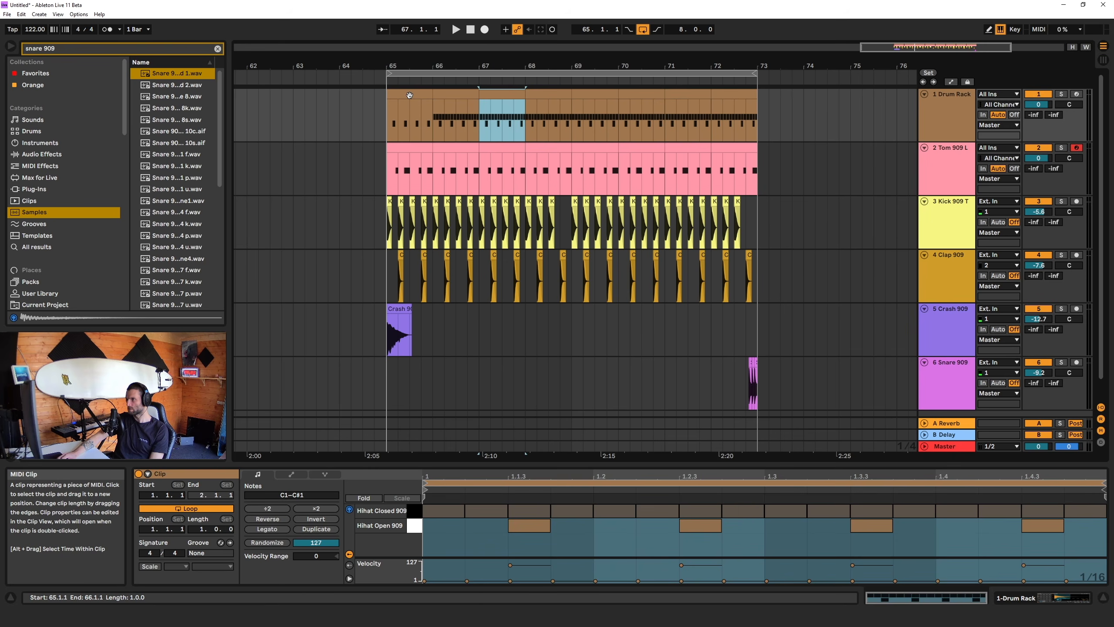
left_click(409, 96)
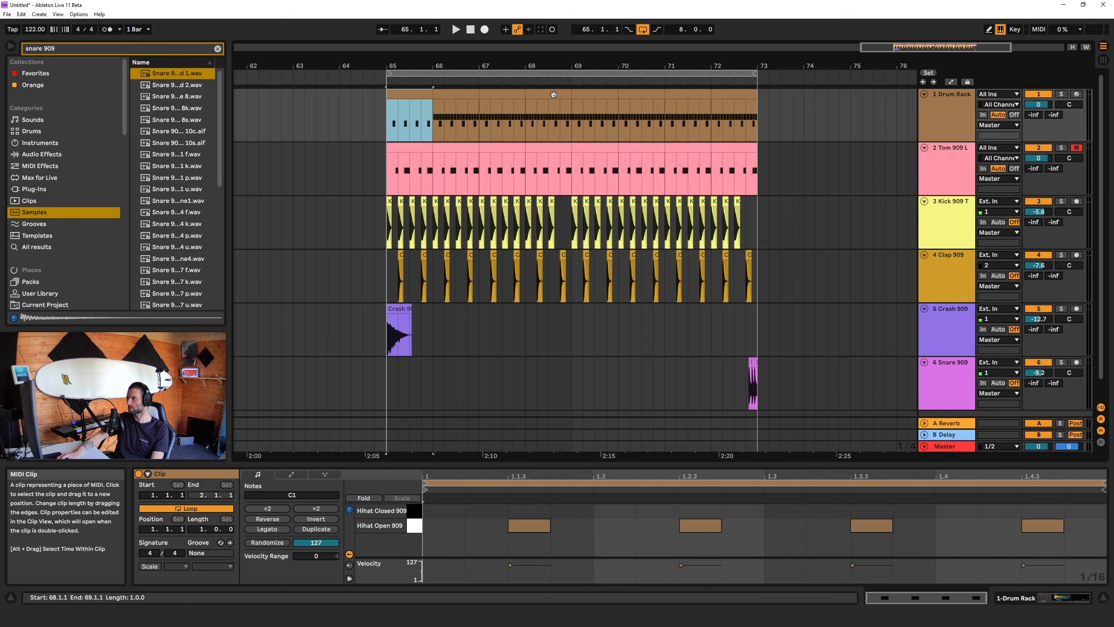
left_click(554, 95, "shift")
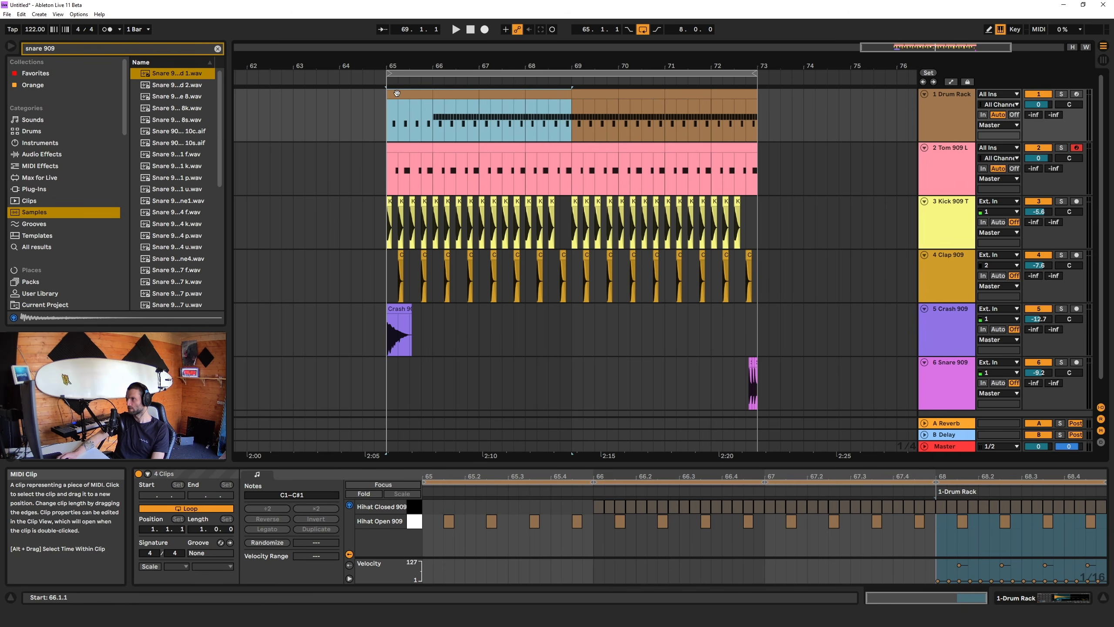
left_click(442, 96, "shift")
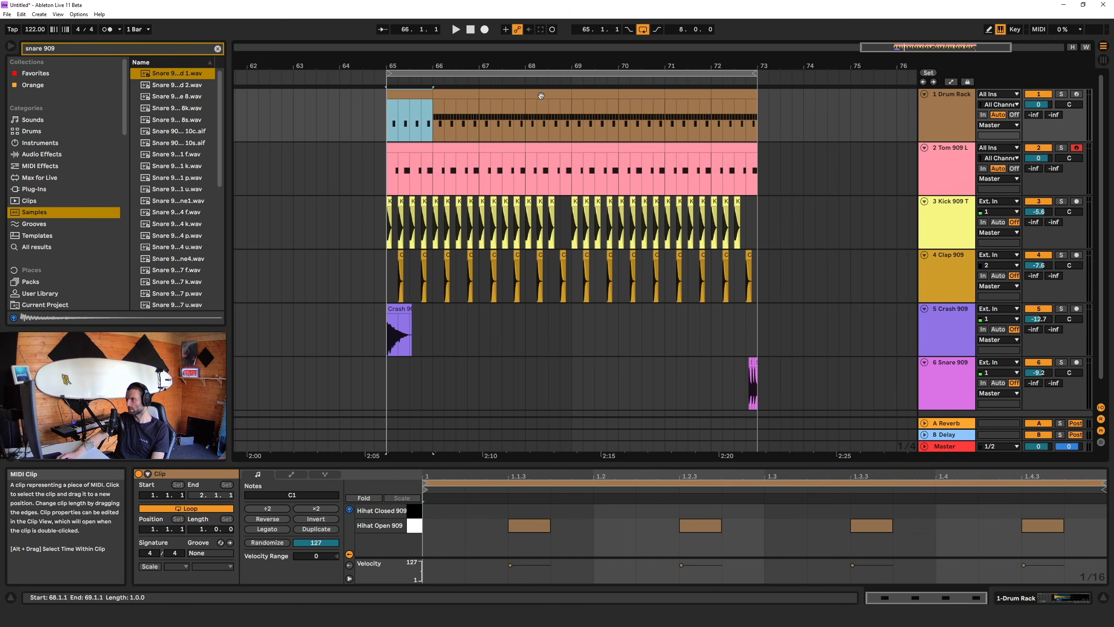
left_click(549, 92, "shift")
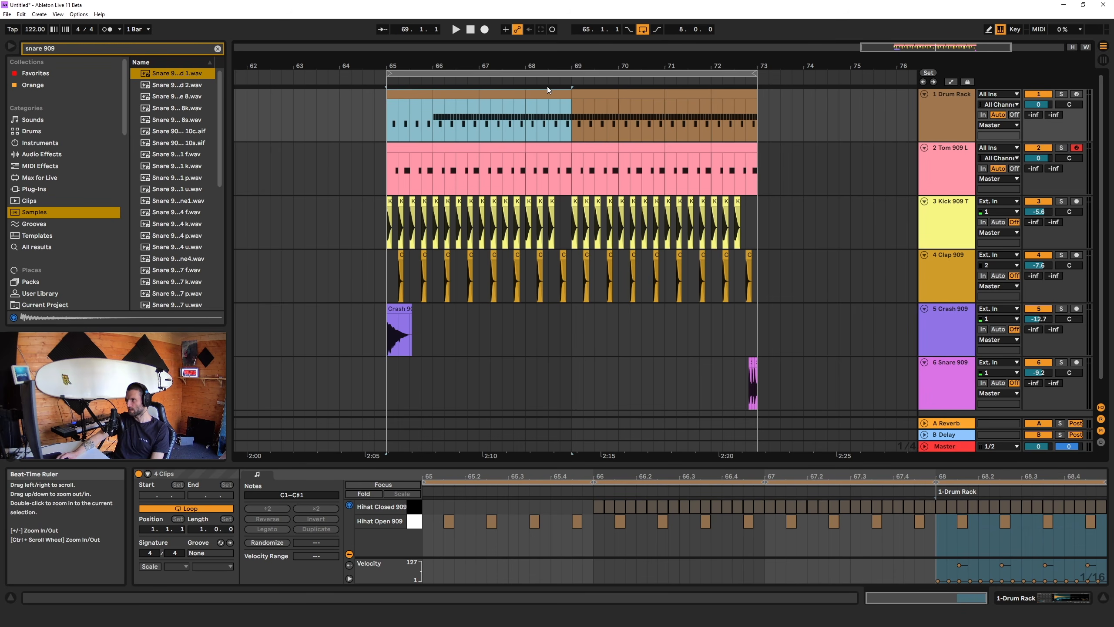
right_click(540, 94)
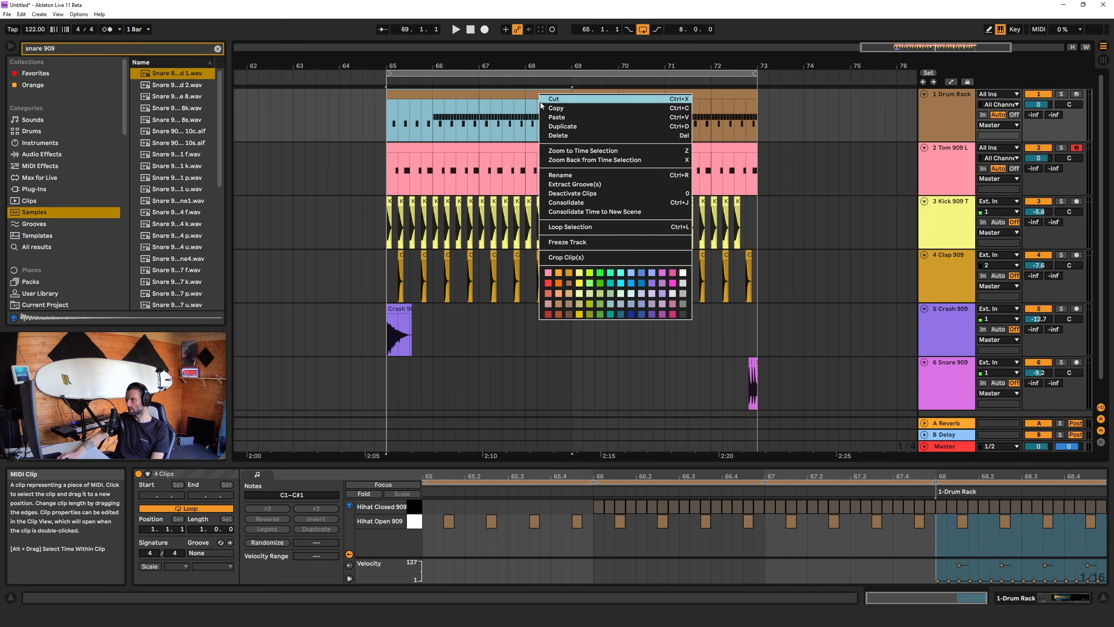
left_click(587, 202)
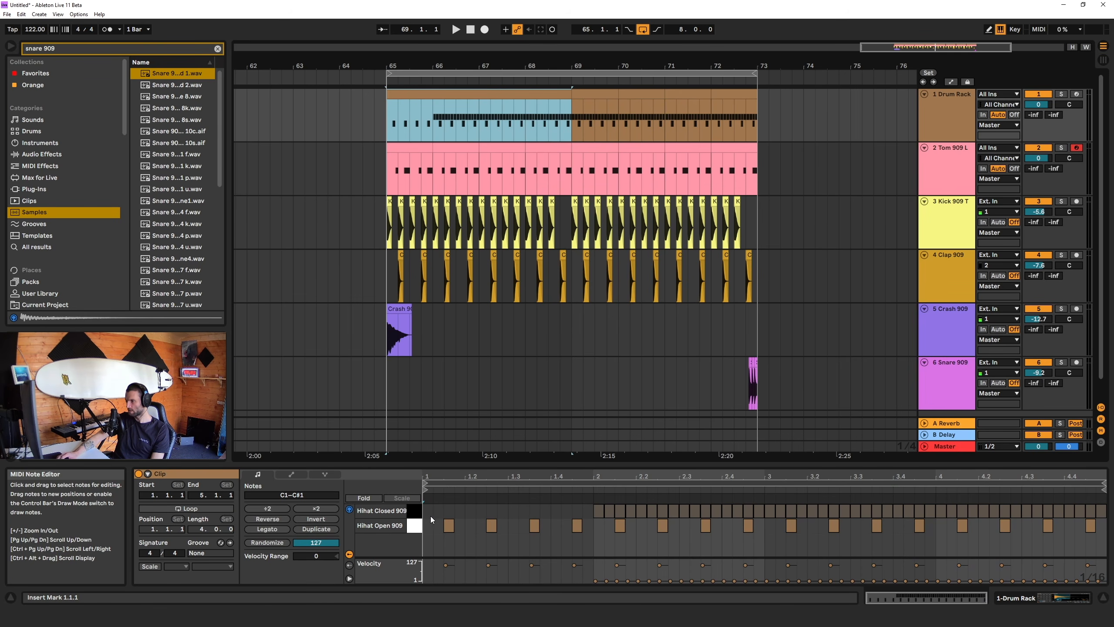
left_click(413, 514)
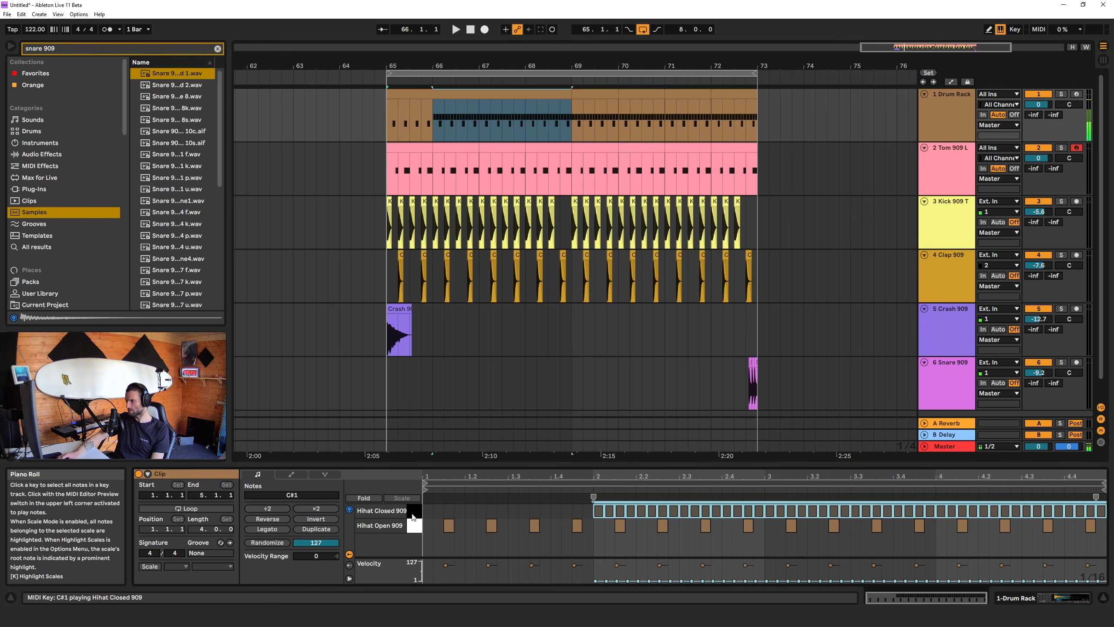
key("Delete")
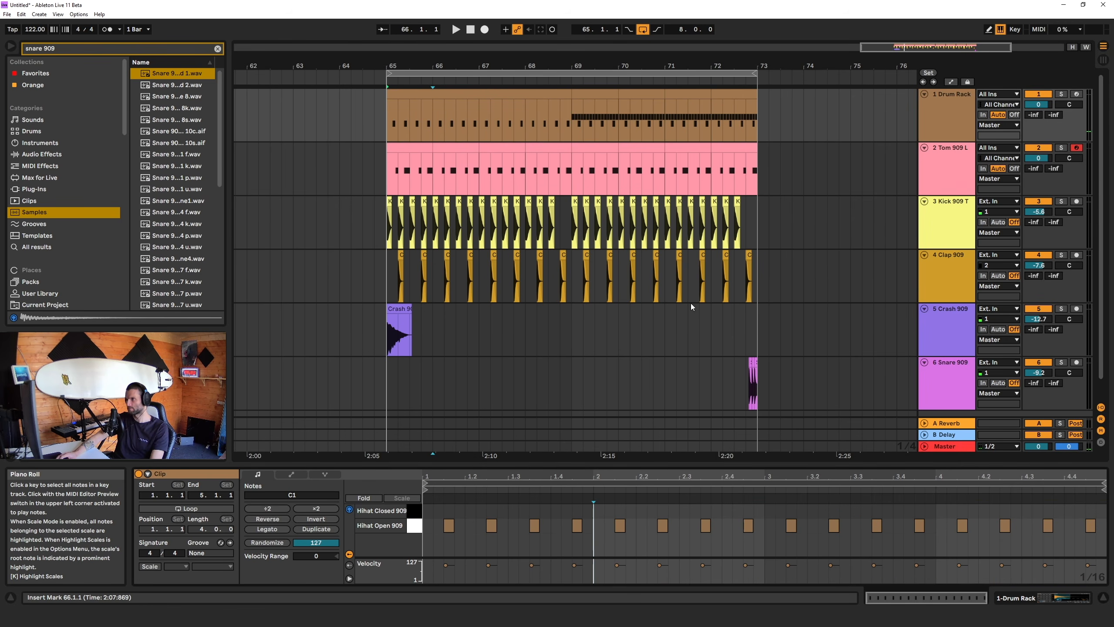
- Play the arrangement from 65.1.1 to hear the closed hi-hats enter at bar 69
left_click(525, 115)
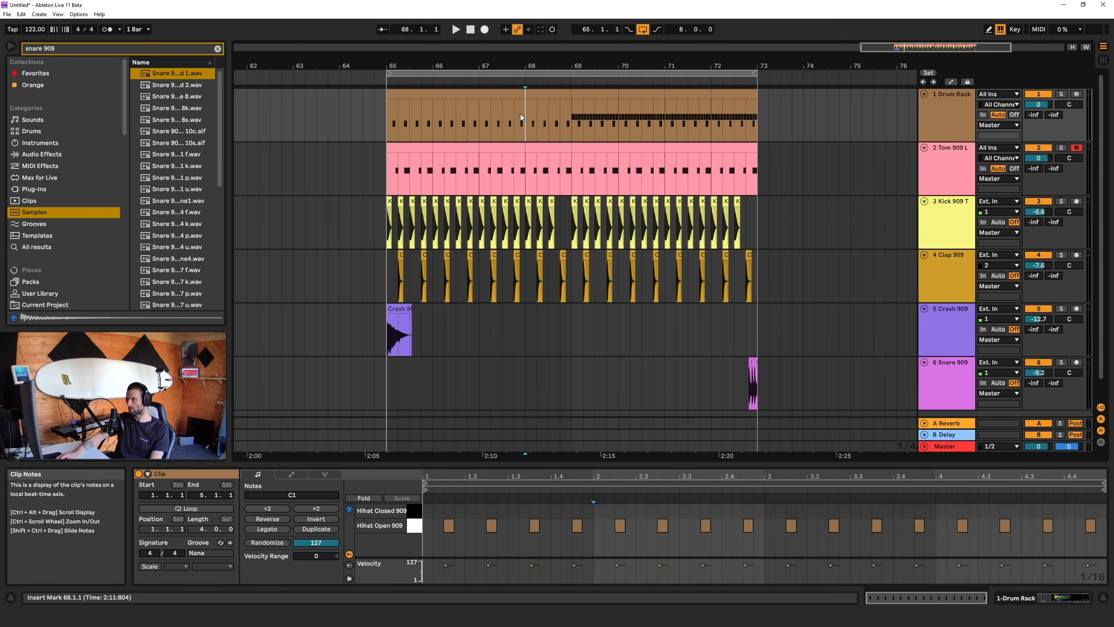
left_click(524, 240)
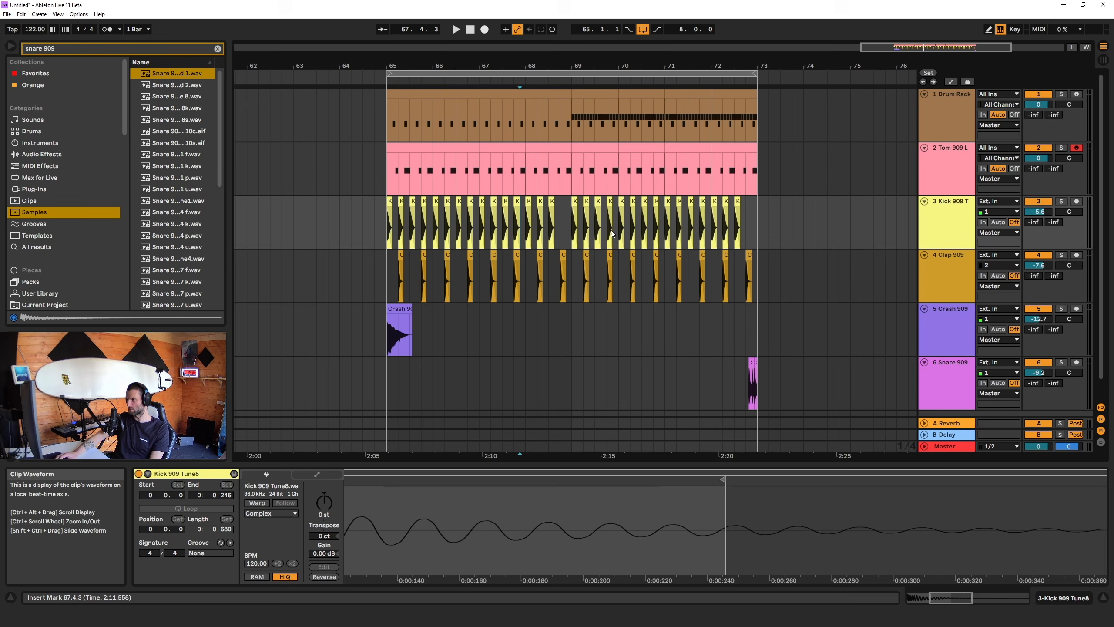
left_click(572, 117)
left_click(386, 115)
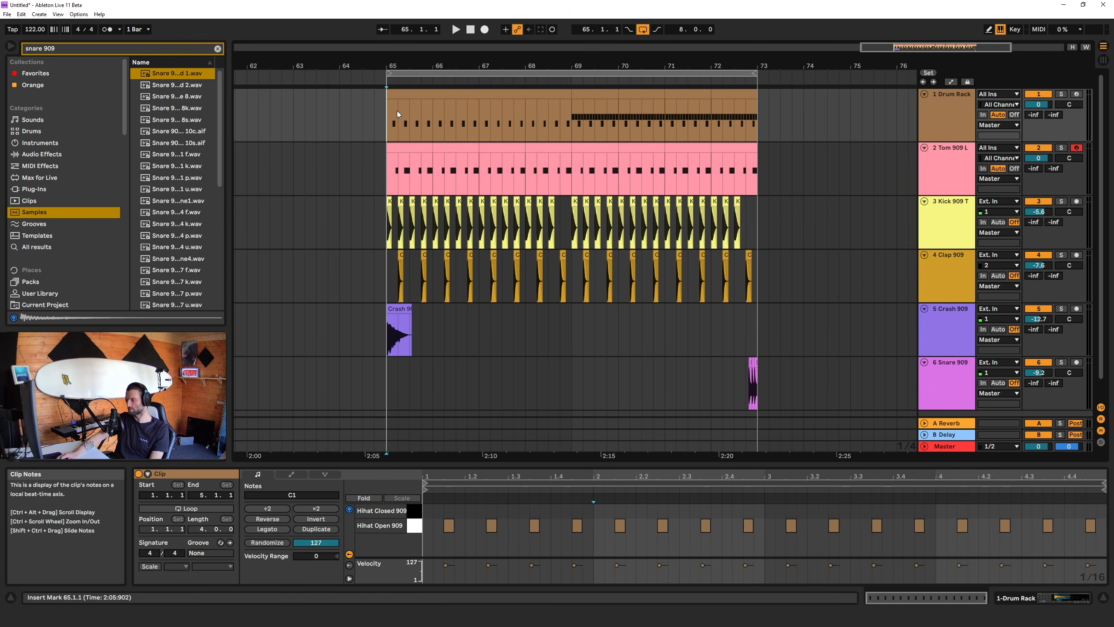
key("space")
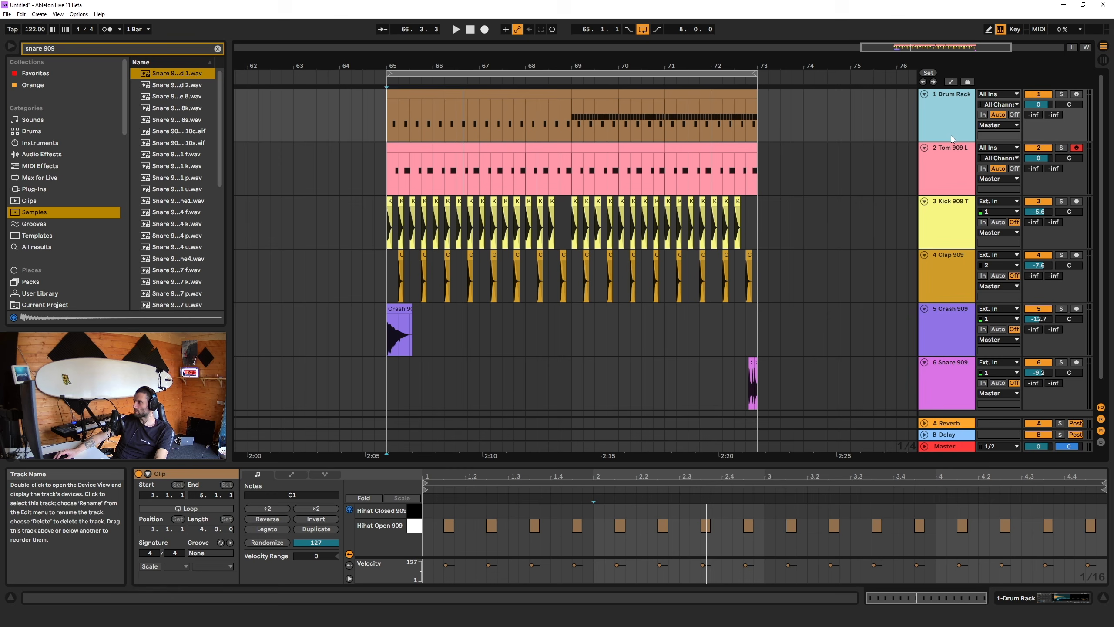
- Rename the Drum Rack track to Hats and the Tom 909 track to toms
right_click(943, 115)
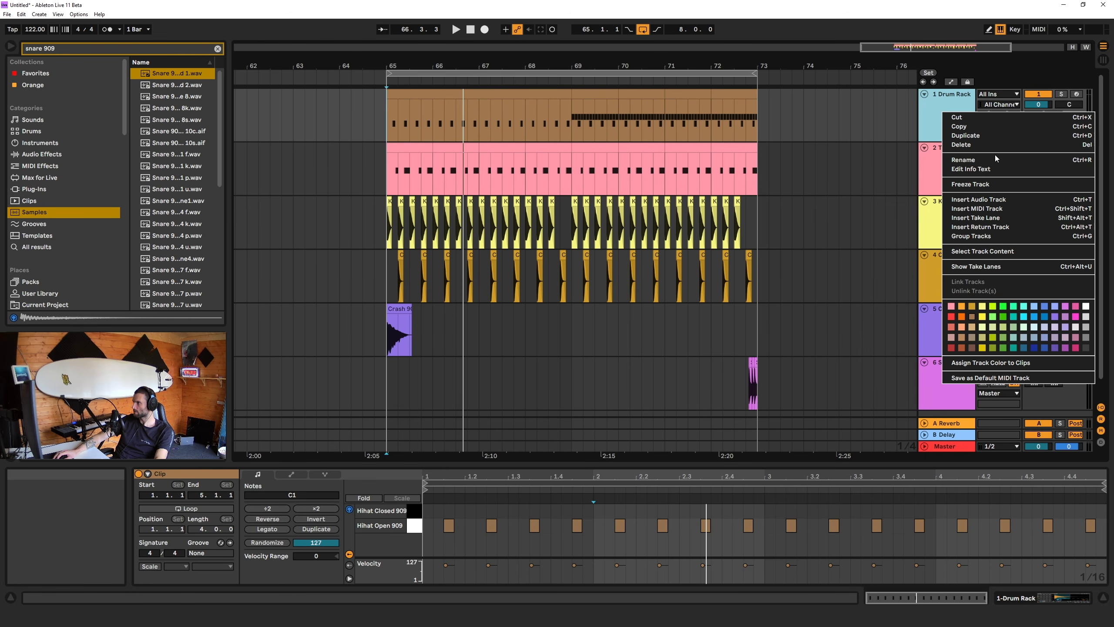
left_click(932, 115)
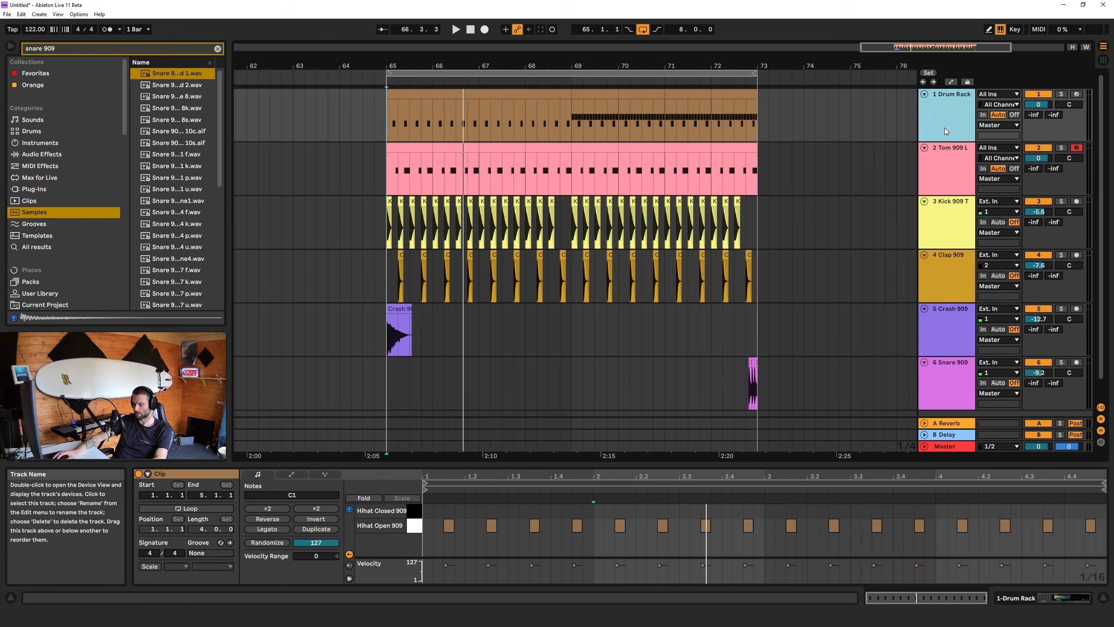
key("ctrl+r")
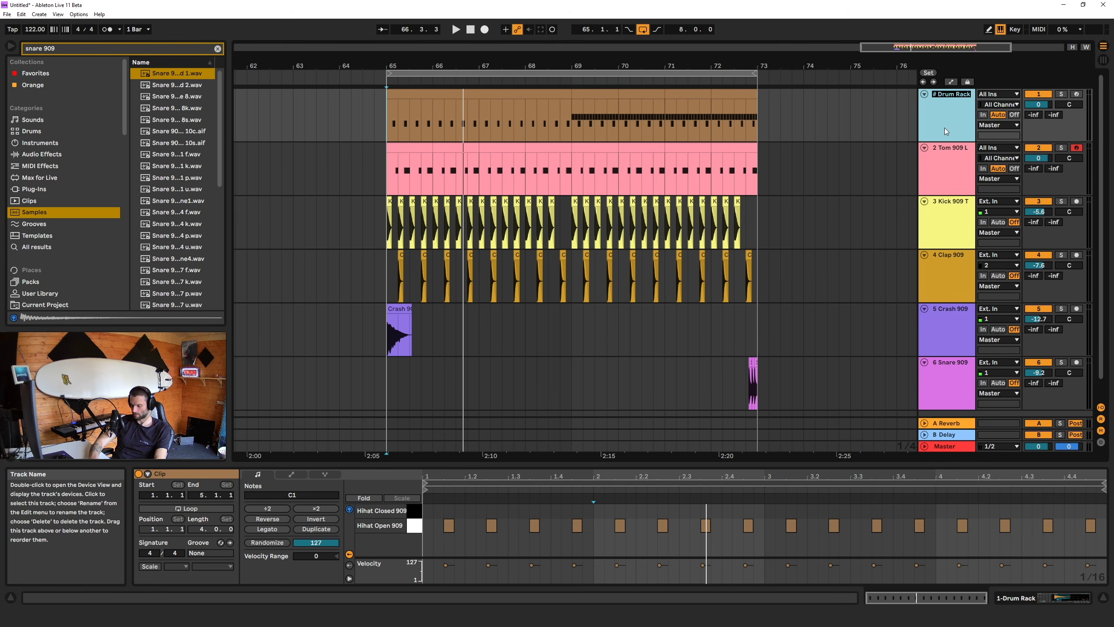
type("H")
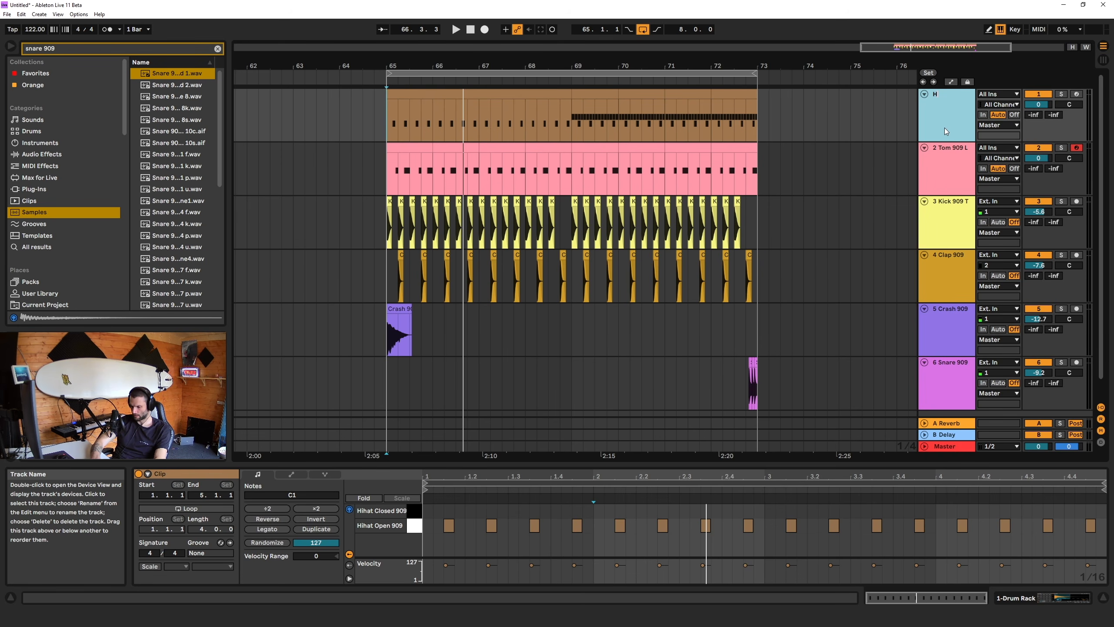
type("ats")
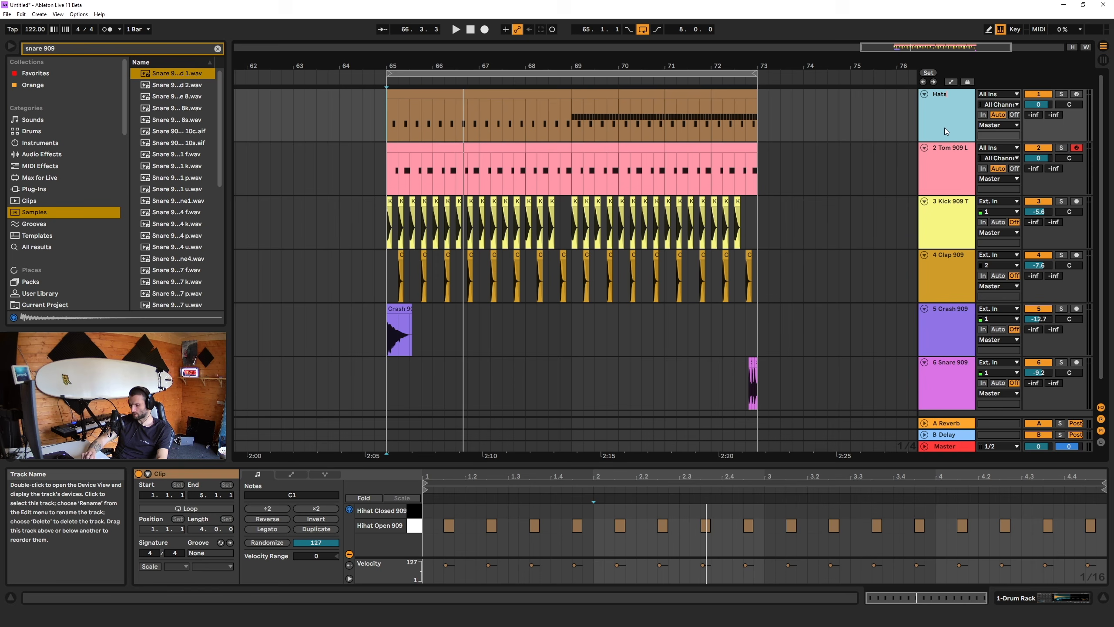
key("Tab")
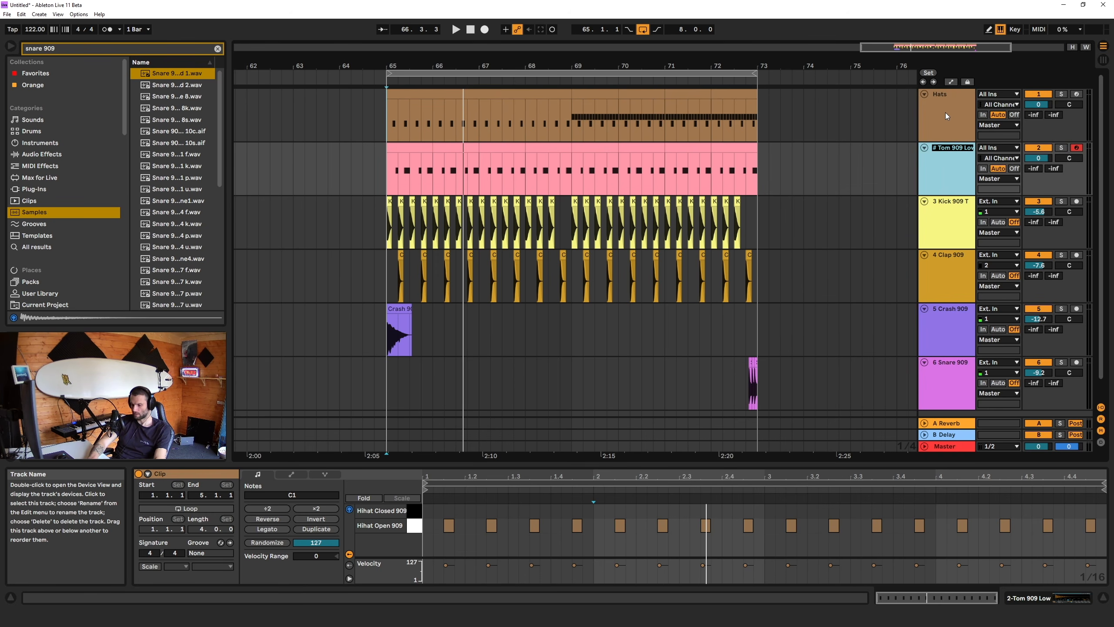
type("toms")
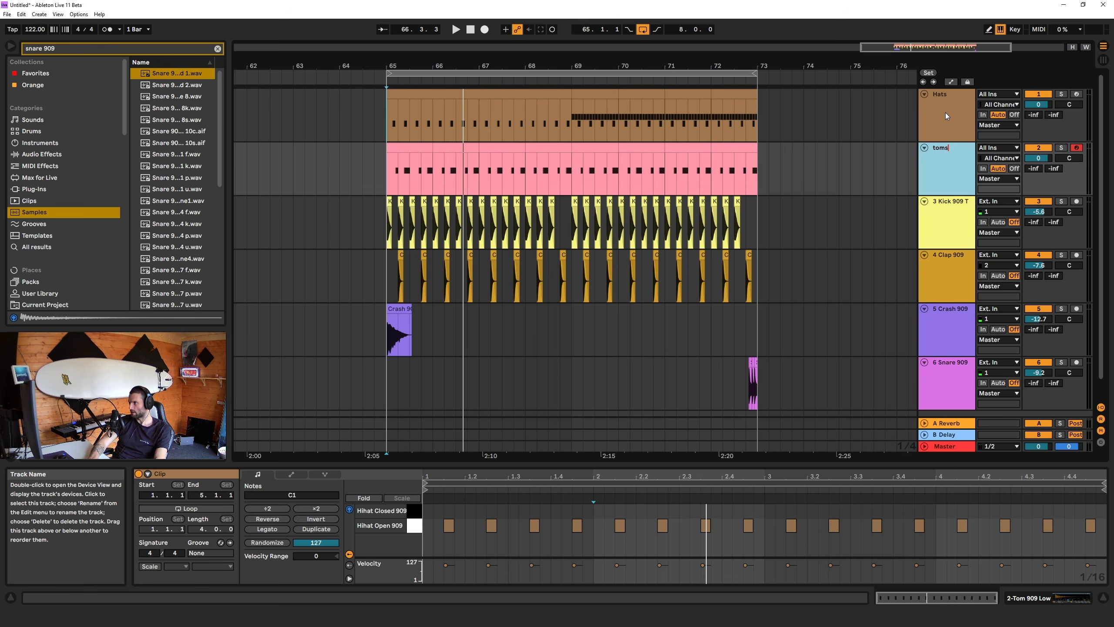
- Rename the Kick 909, Clap 909, Crash 909 and Snare 909 tracks to kick, clap, crash and snare
key("Tab")
type("kick")
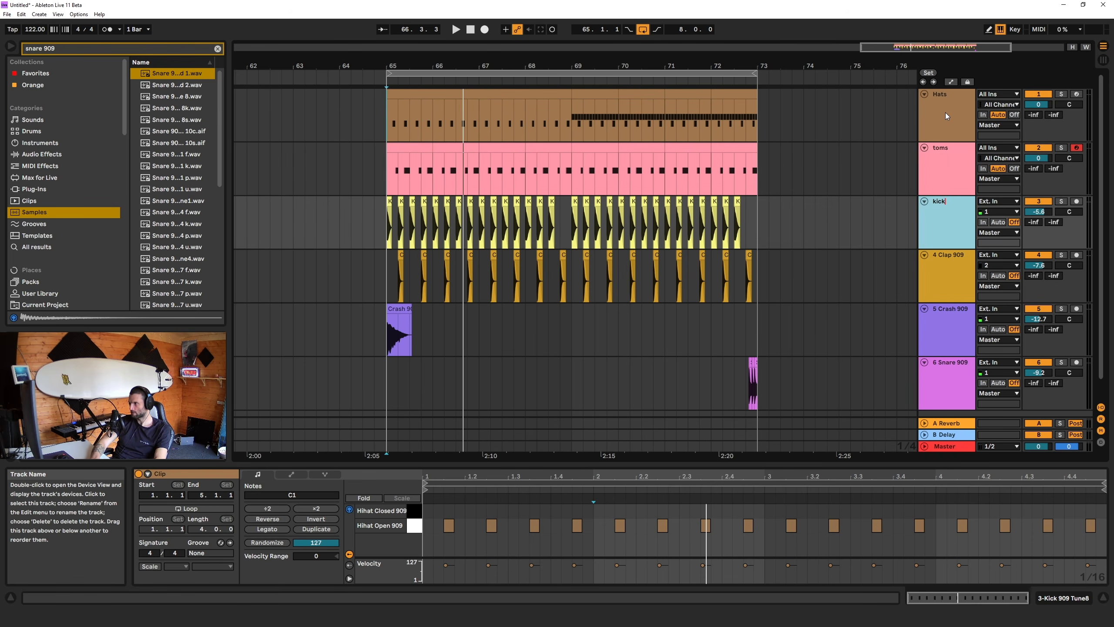
key("Tab")
type("clap")
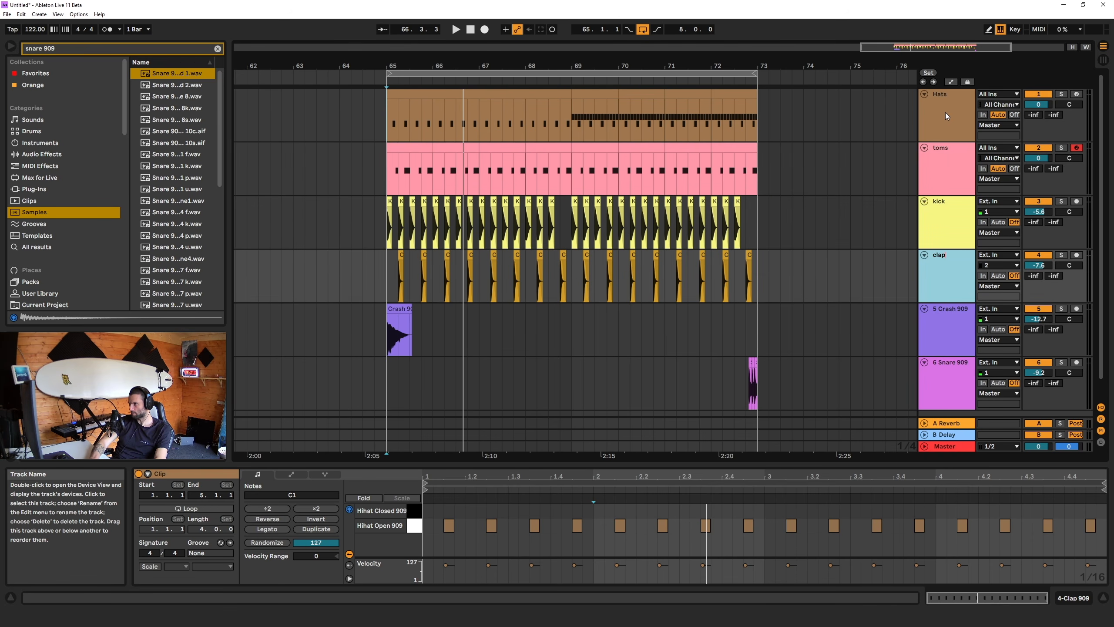
key("Tab")
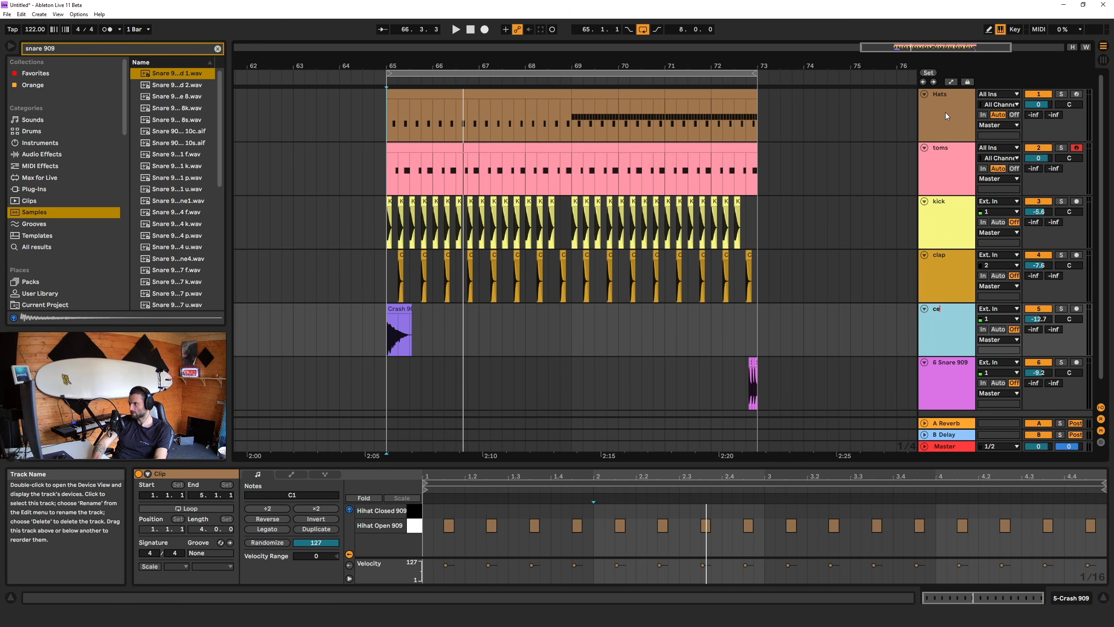
type("crash")
key("Tab")
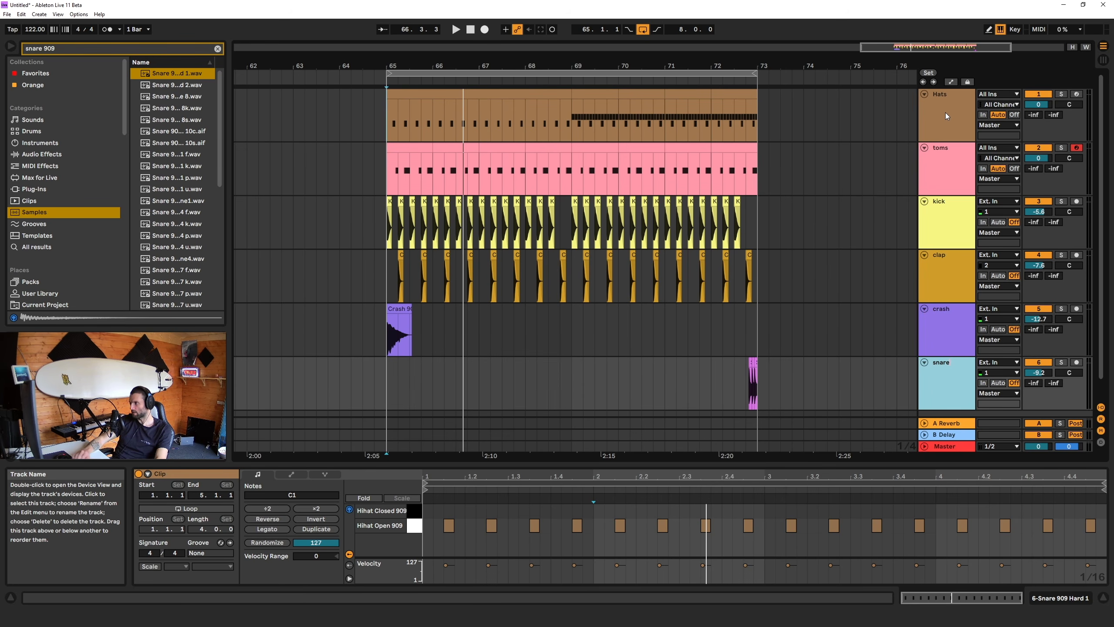
key("Return")
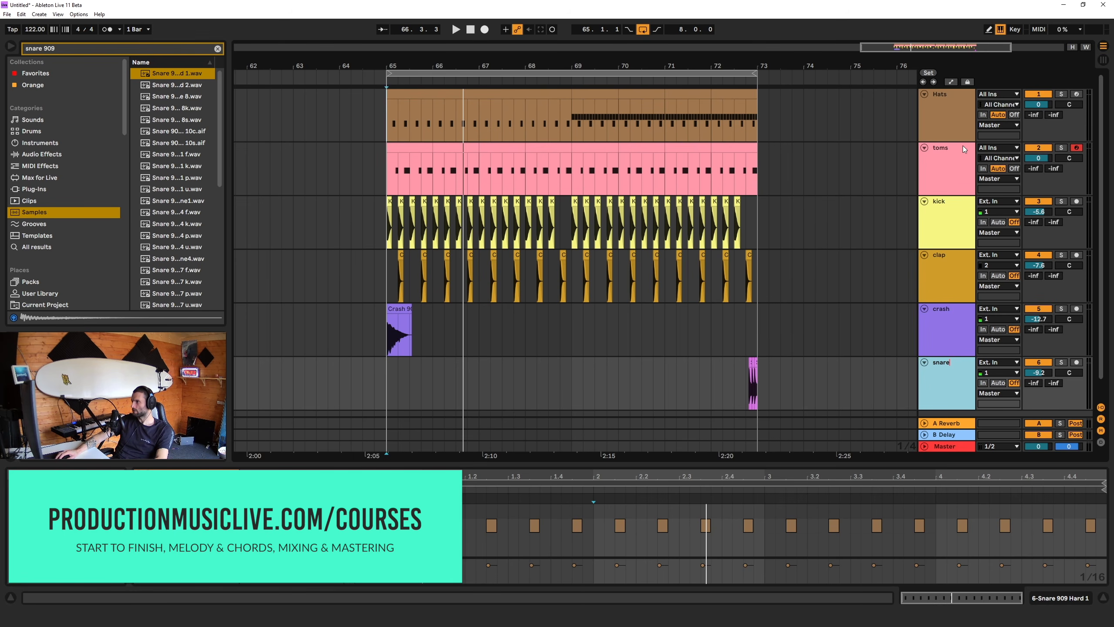
- Color the kick track orange and the Hats track blue
left_click(951, 213)
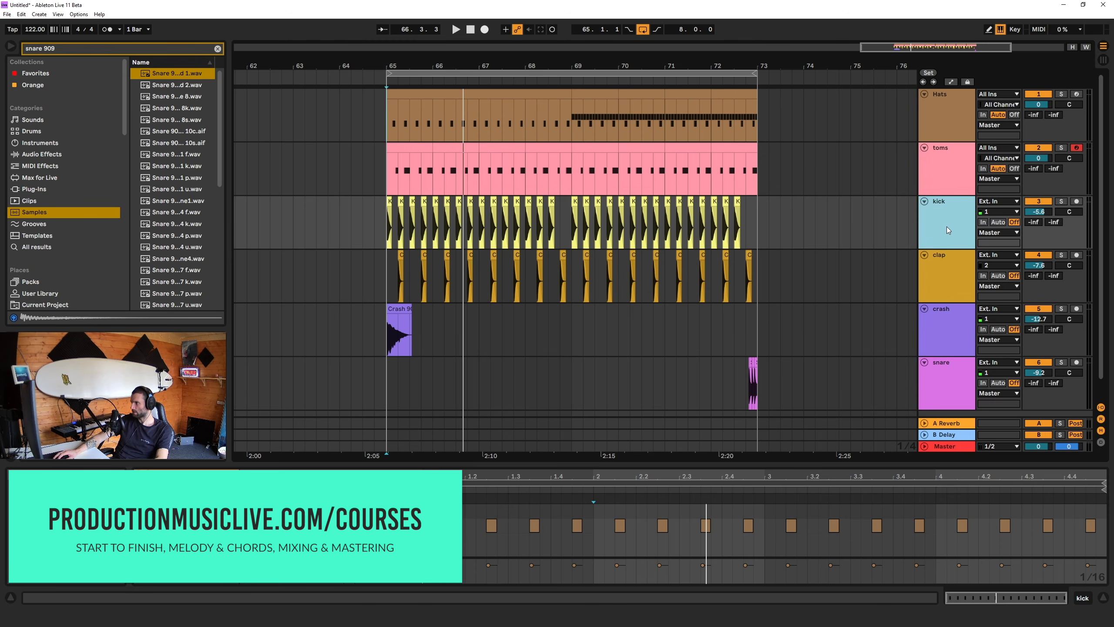
right_click(947, 226)
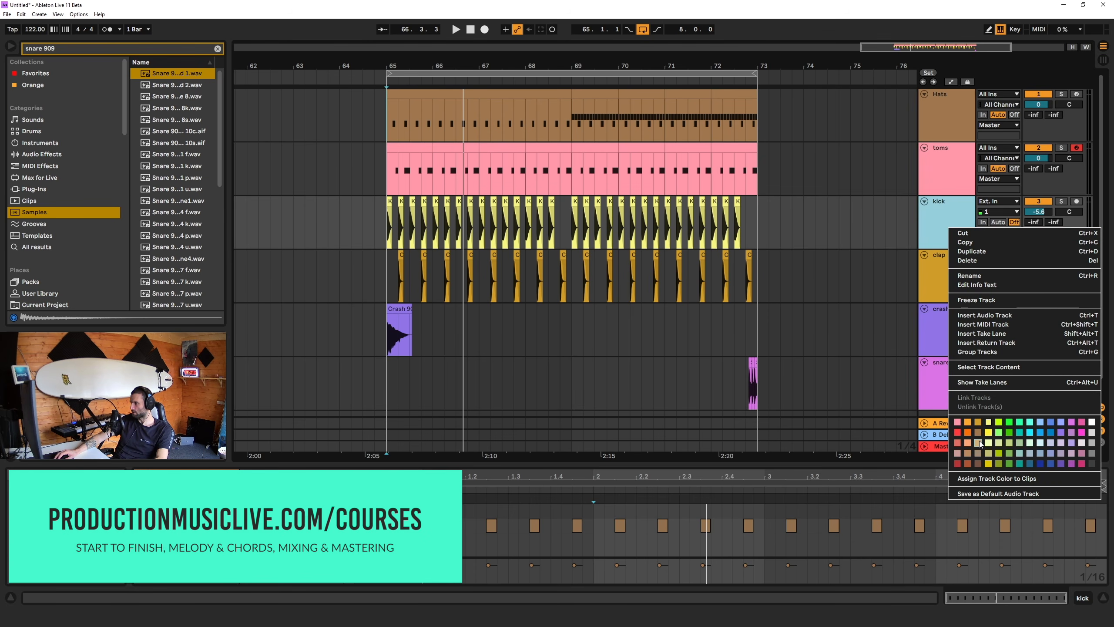
left_click(969, 433)
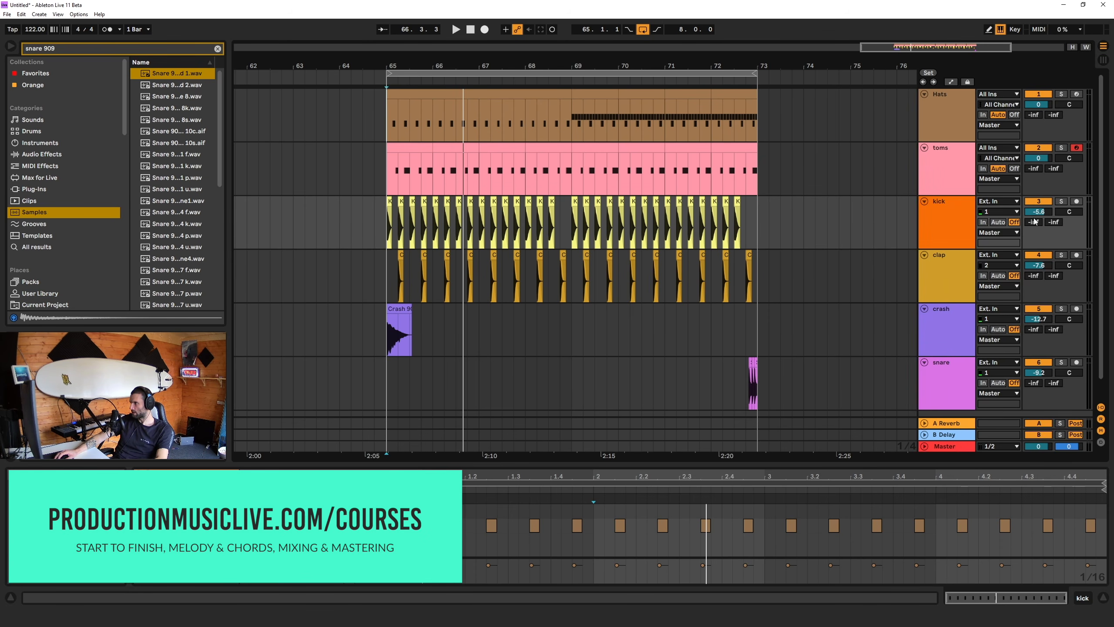
left_click(949, 124)
right_click(949, 124)
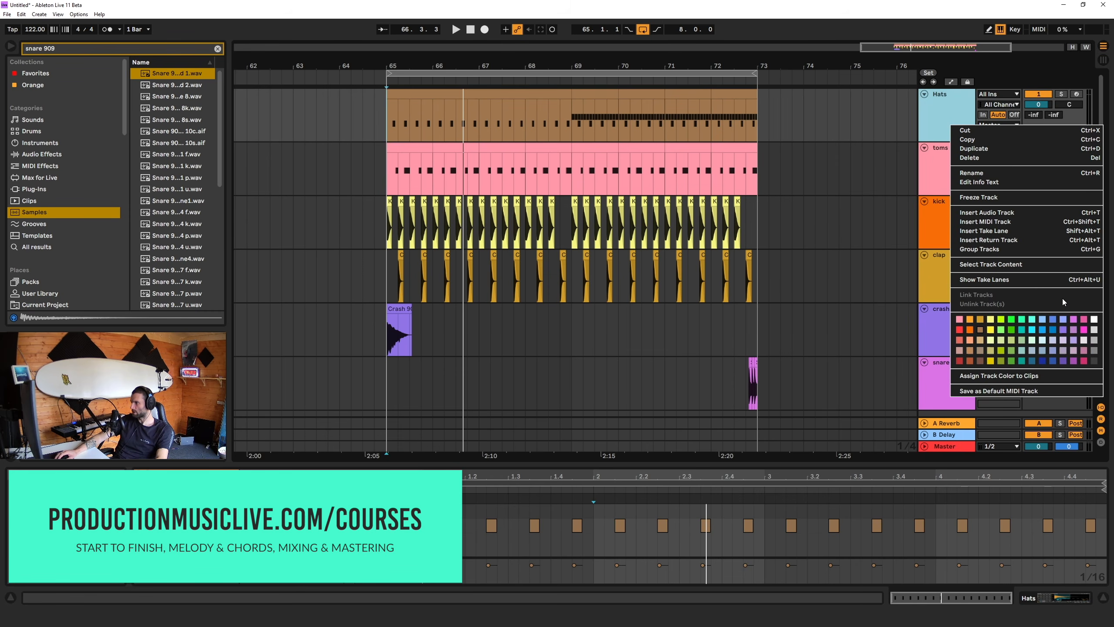
left_click(1053, 320)
- Reorder the tracks by moving toms below kick and crash directly below Hats
left_click(941, 175)
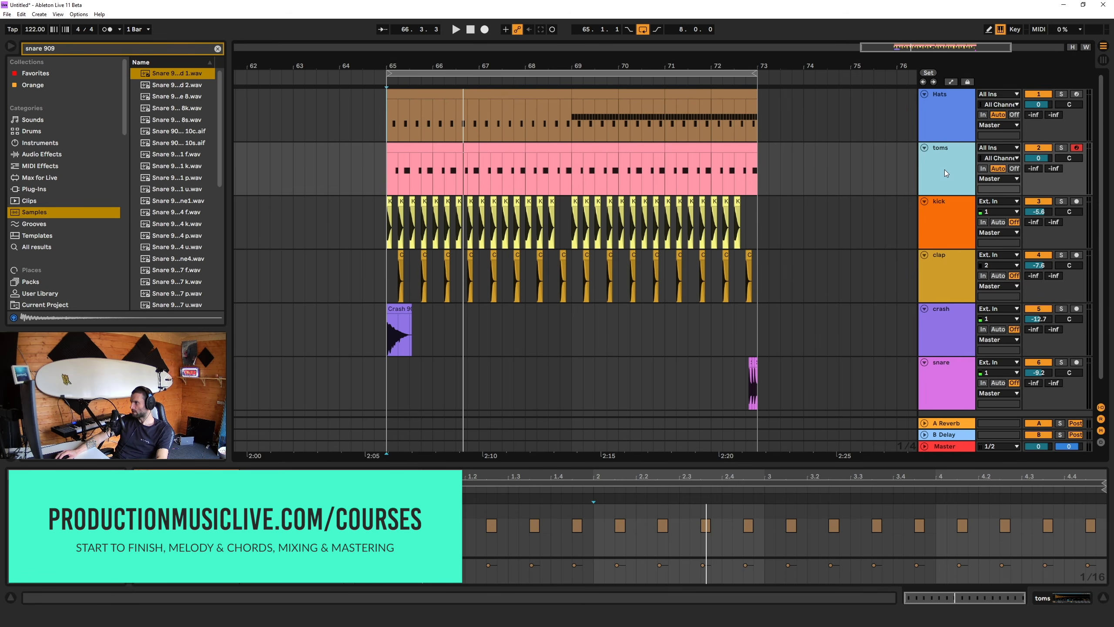
left_click_drag(955, 261, 962, 260)
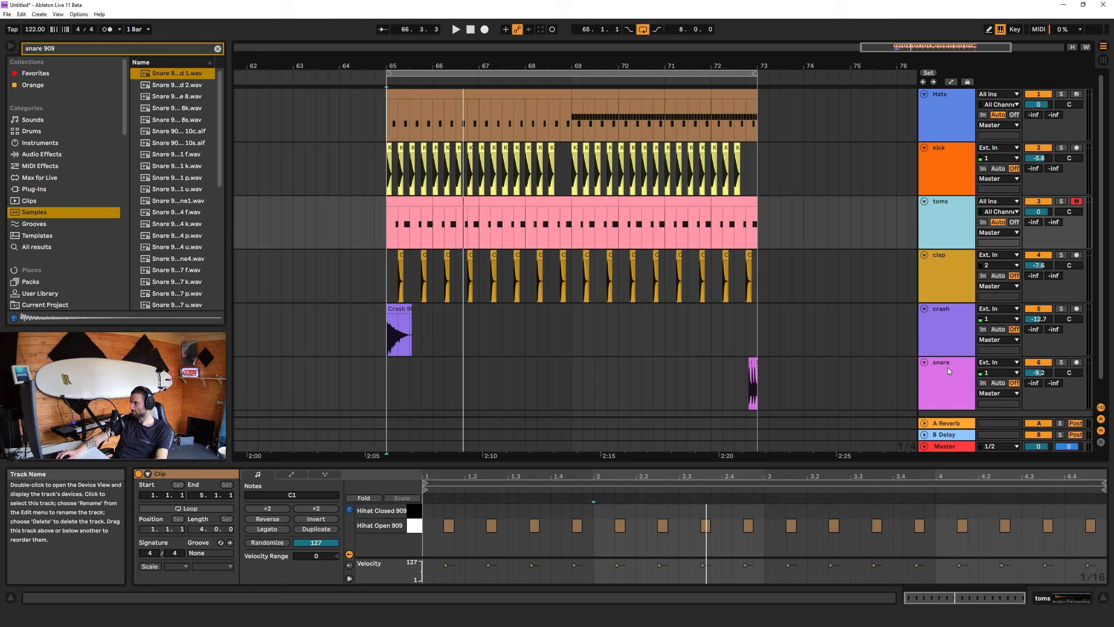
left_click_drag(957, 334, 948, 151)
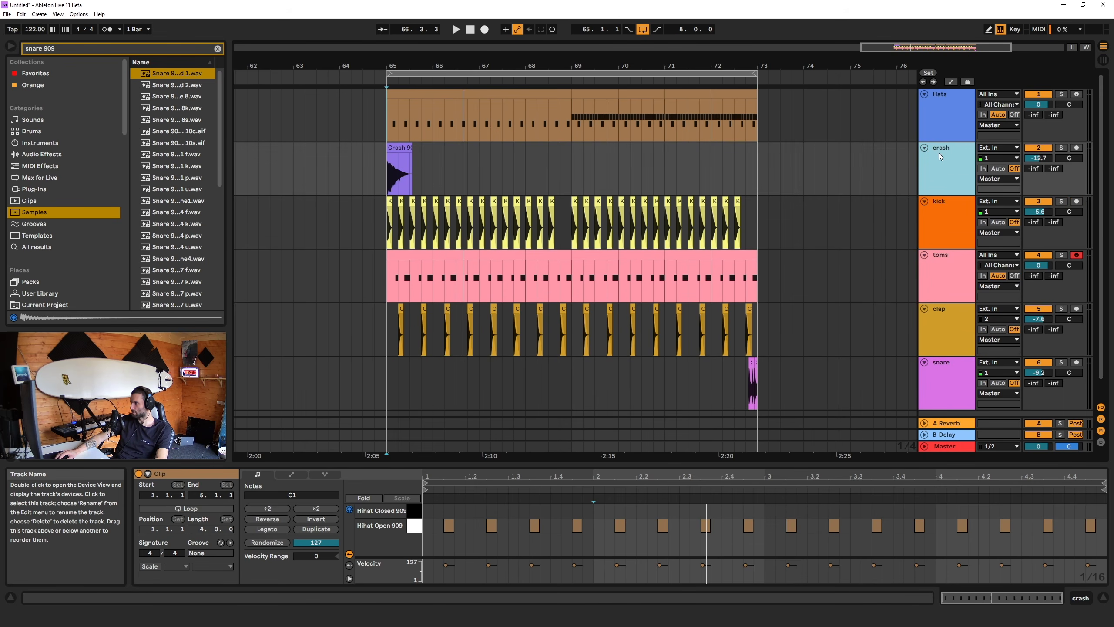
- Color the crash track the same blue as Hats, and color the toms track lime green
right_click(949, 162)
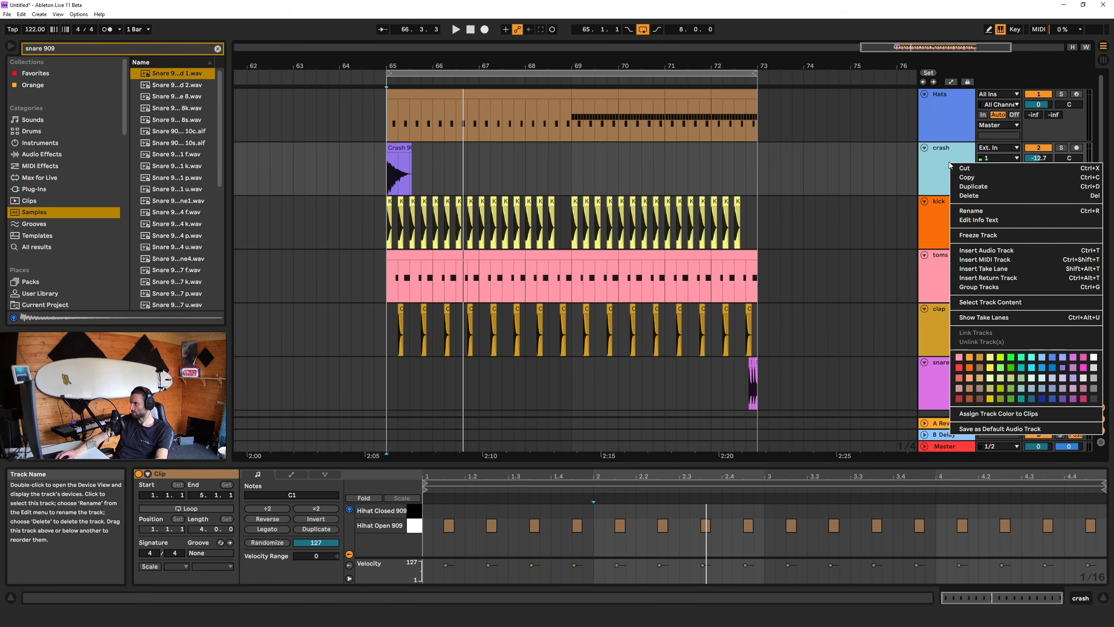
left_click(1053, 358)
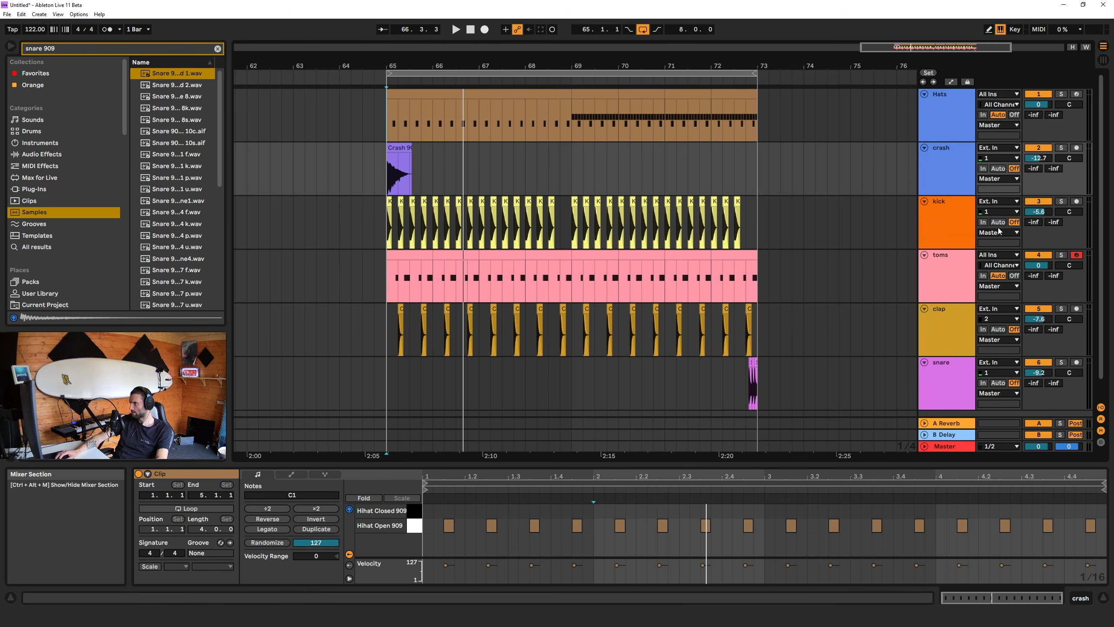
left_click(946, 336)
scroll(951, 251, "down", 1)
left_click(941, 258)
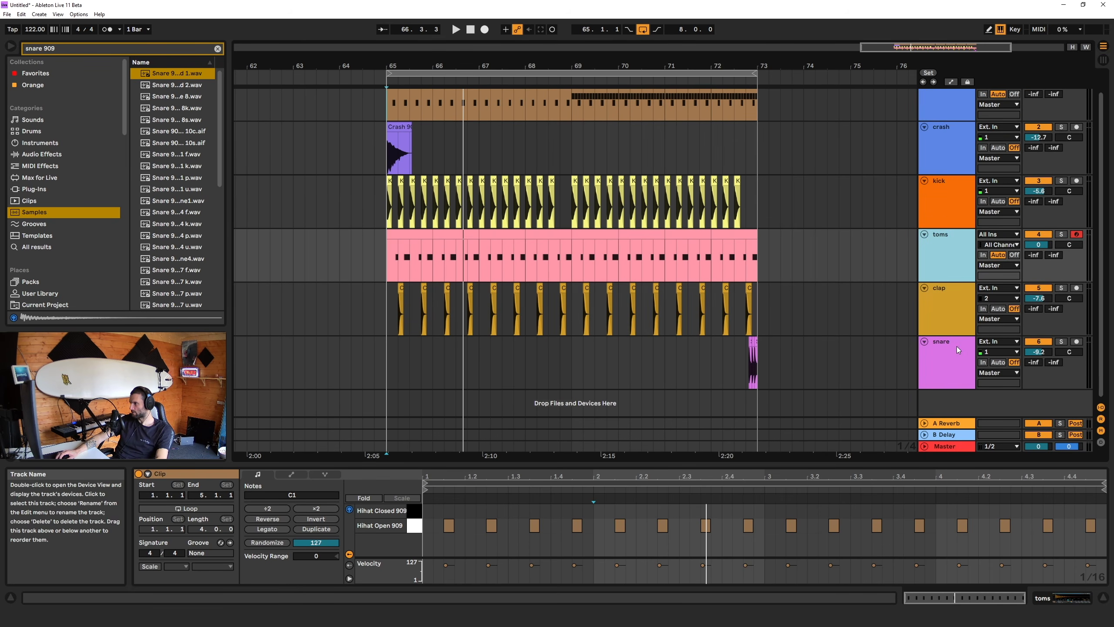
left_click(951, 364)
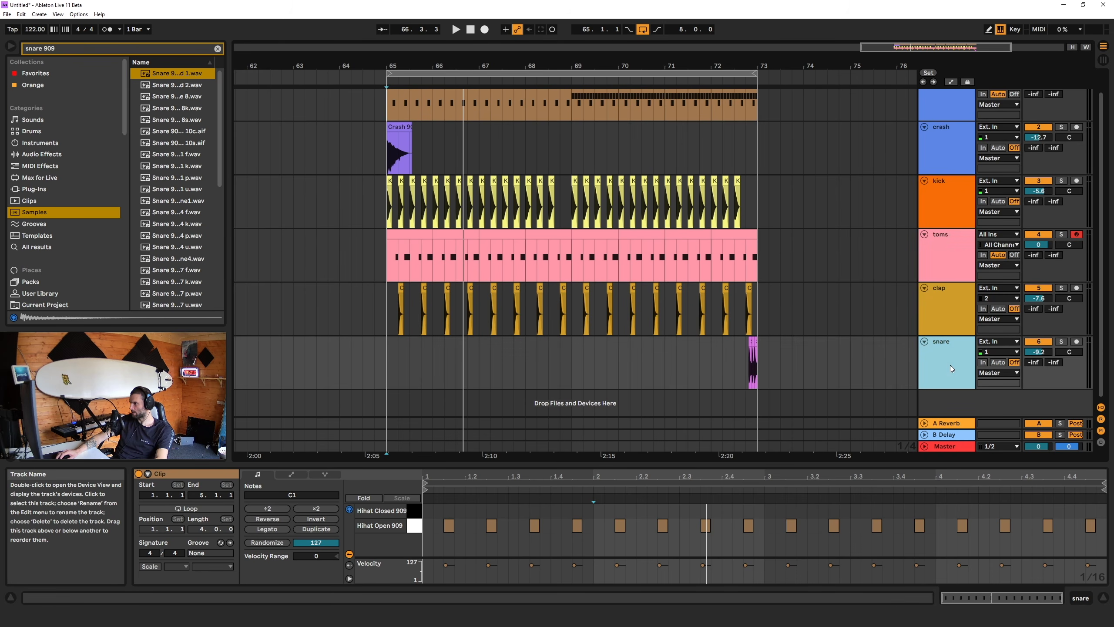
right_click(949, 275)
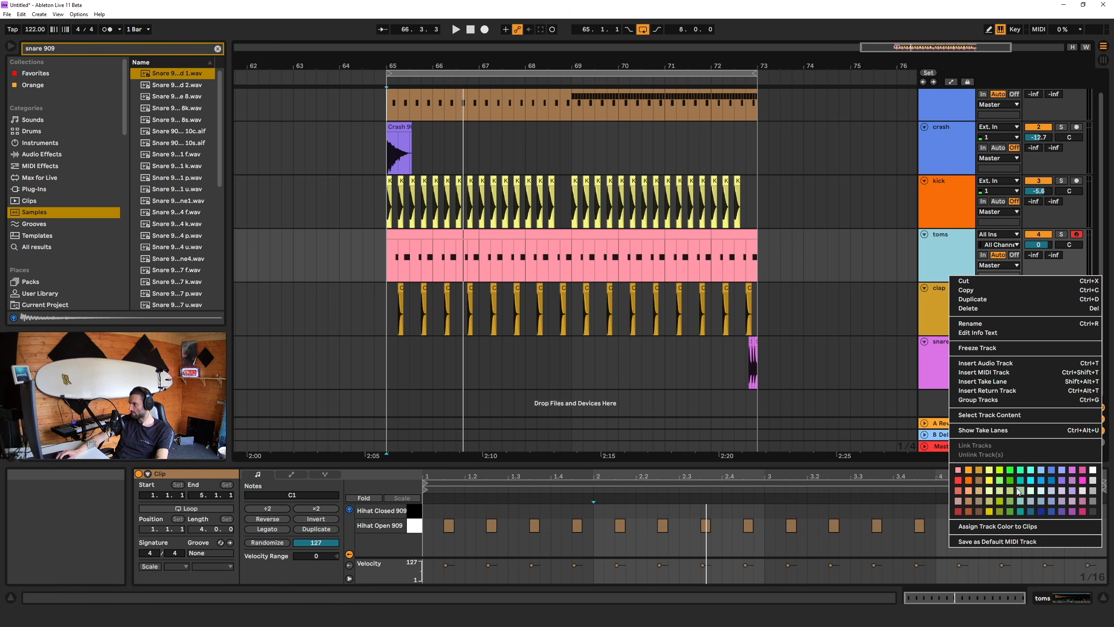
left_click(1001, 470)
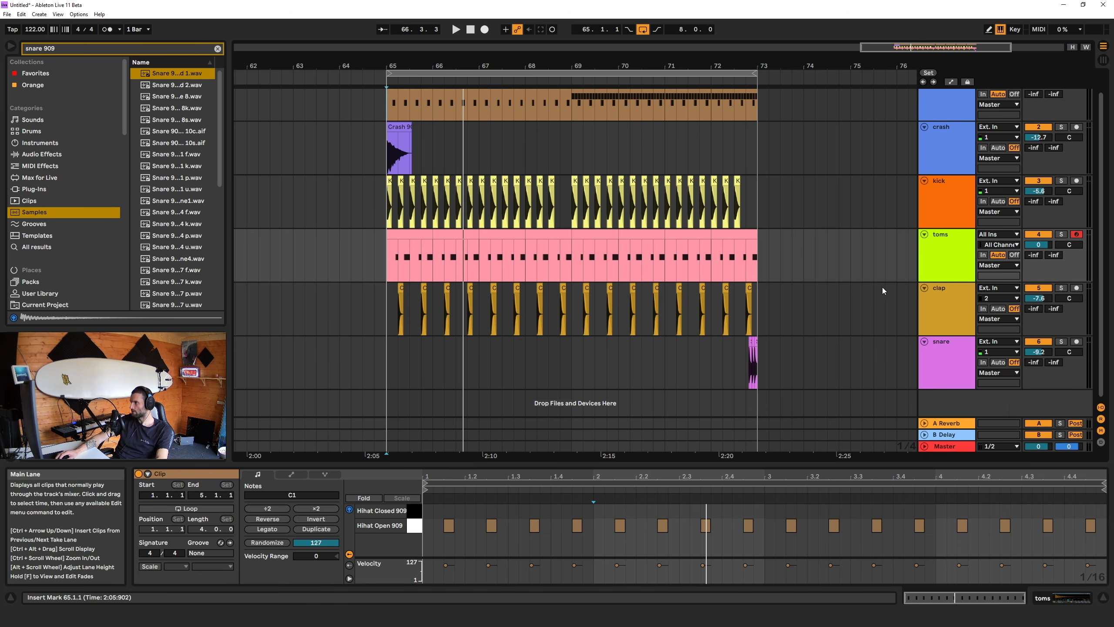
- Select the toms, clap and snare tracks together and give them all the same lime green color
right_click(949, 350)
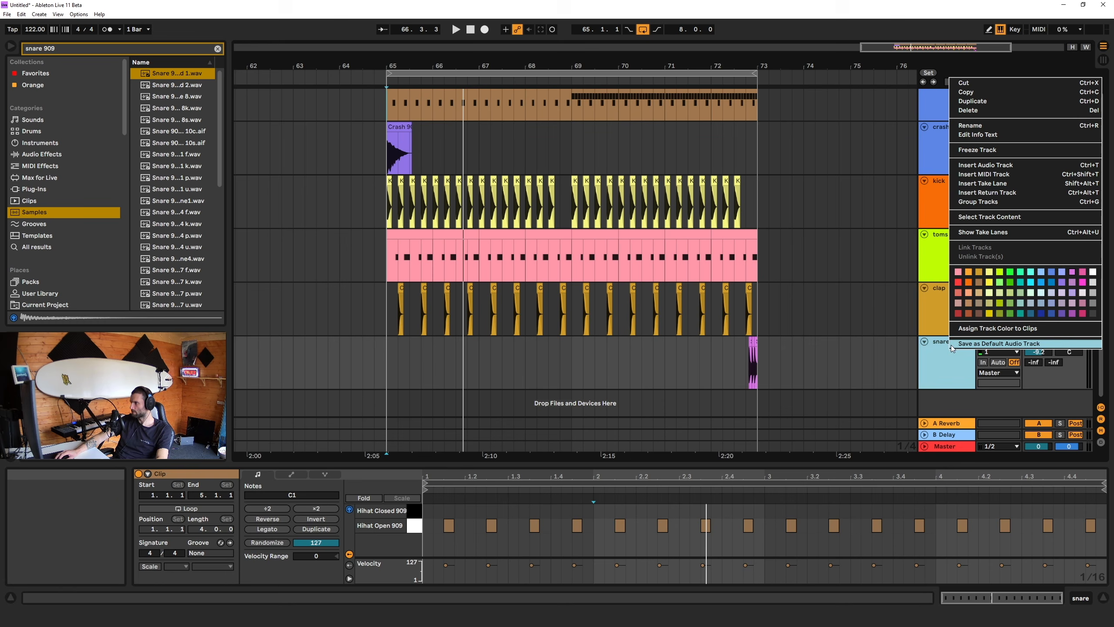
left_click(925, 269)
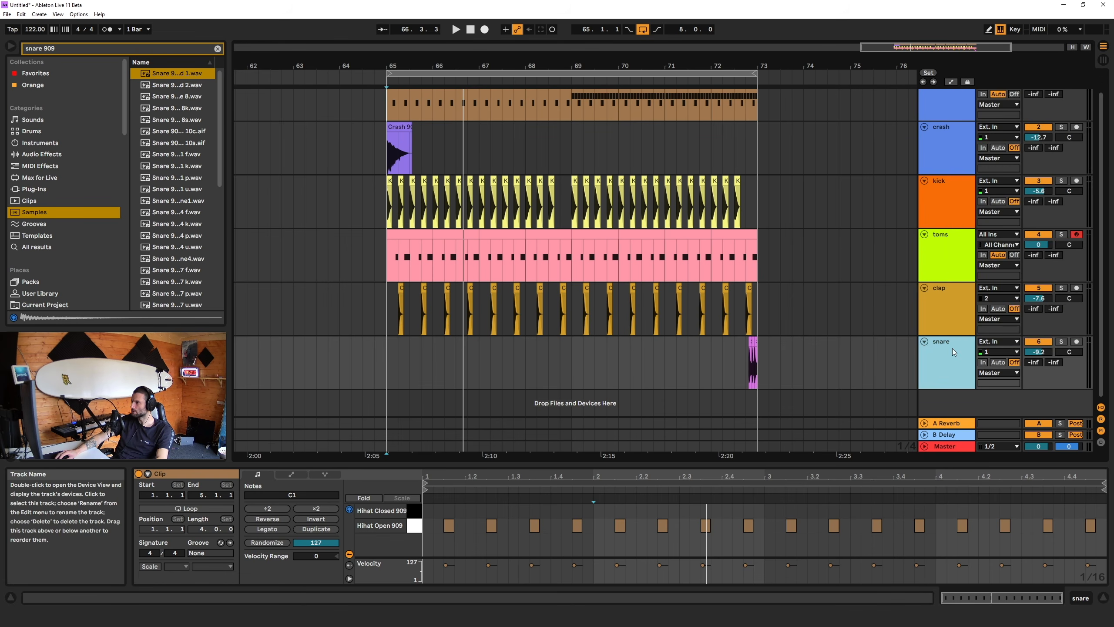
left_click(959, 268)
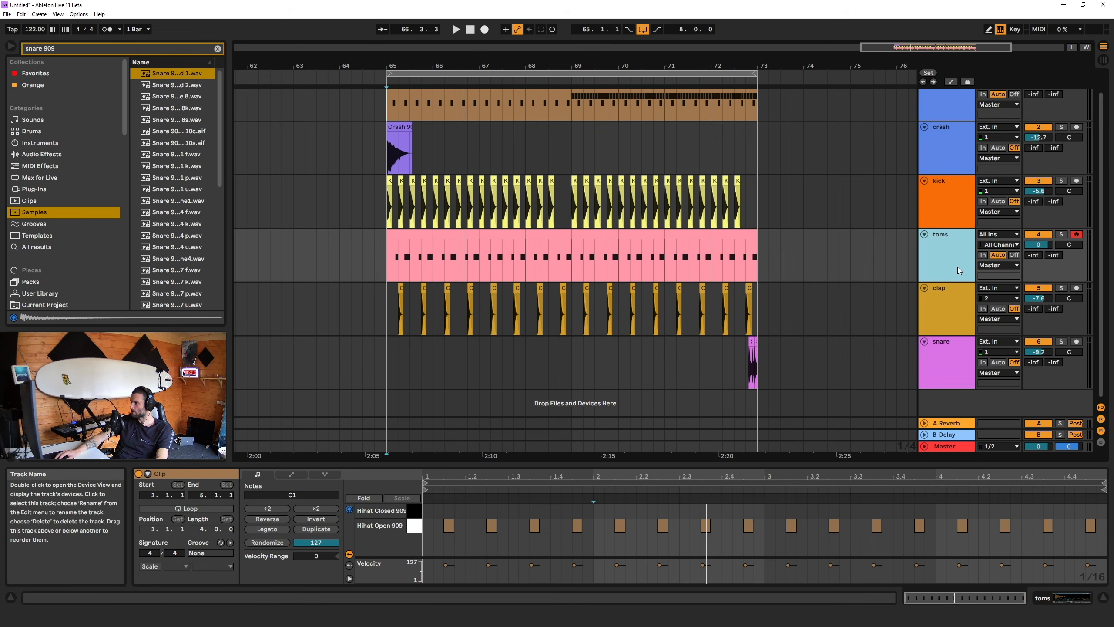
left_click(951, 364, "shift")
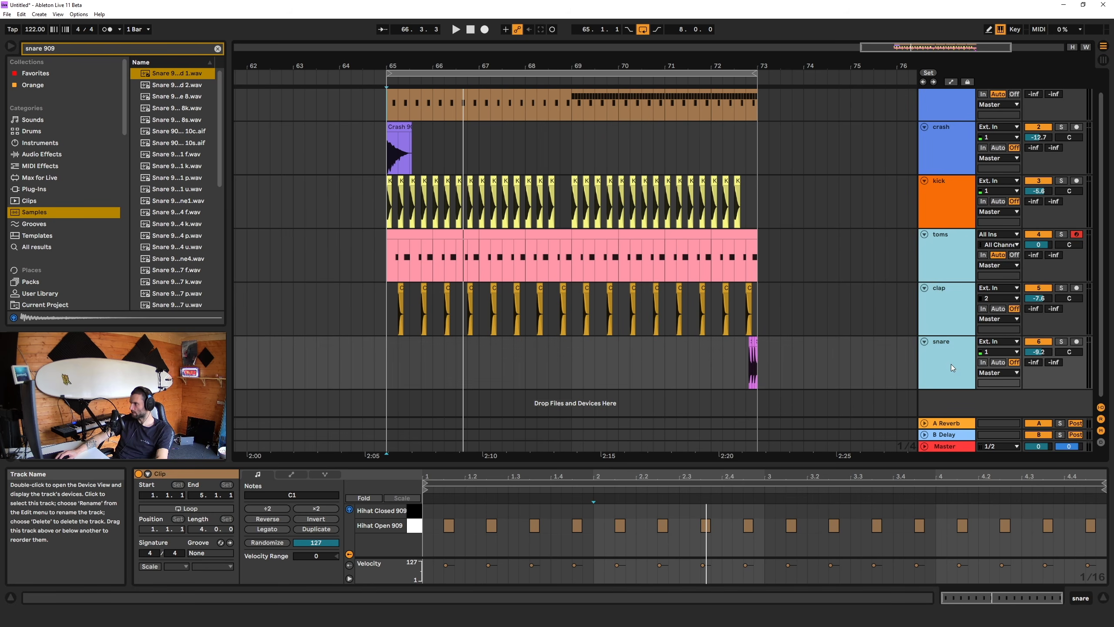
right_click(950, 270)
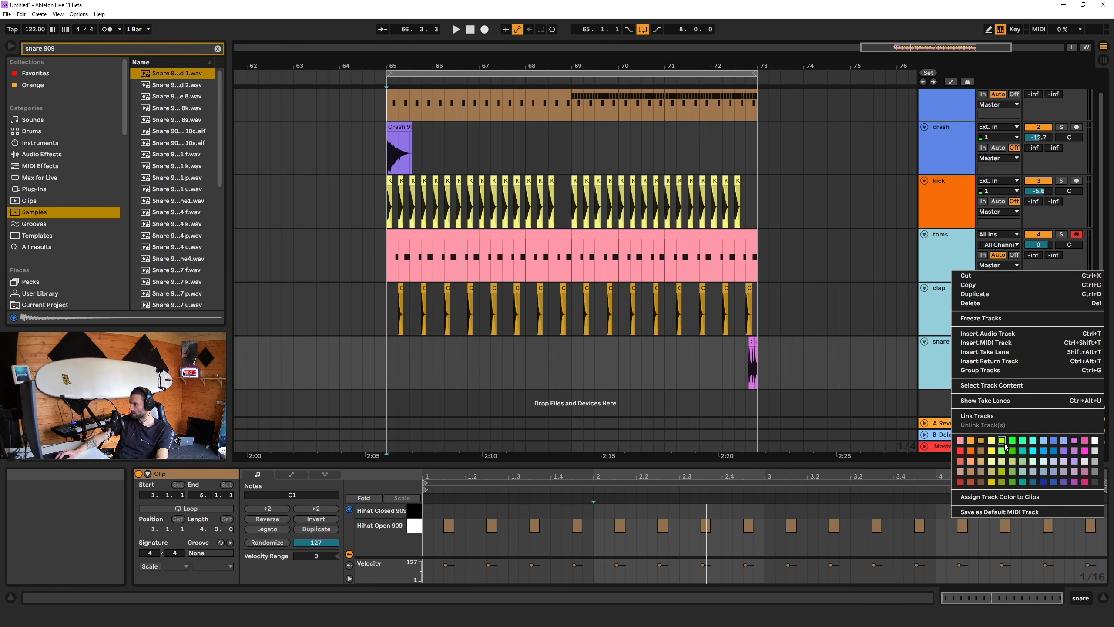
left_click(1002, 440)
scroll(790, 289, "up", 1)
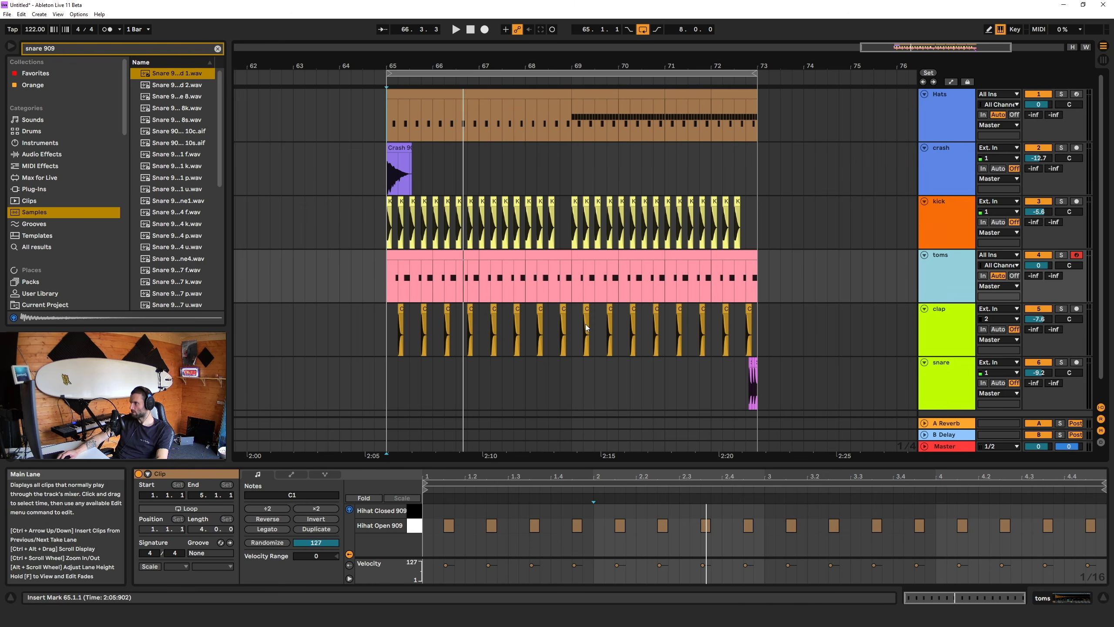
- Assign the track colors to the clips on all six tracks from Hats through snare
left_click(957, 132)
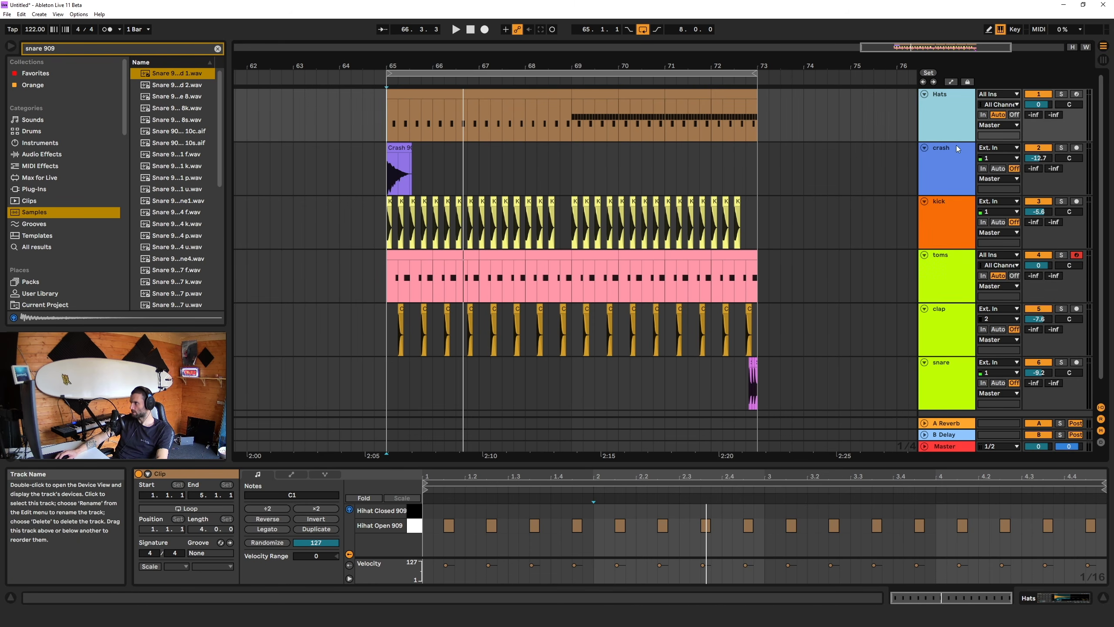
left_click(956, 375, "shift")
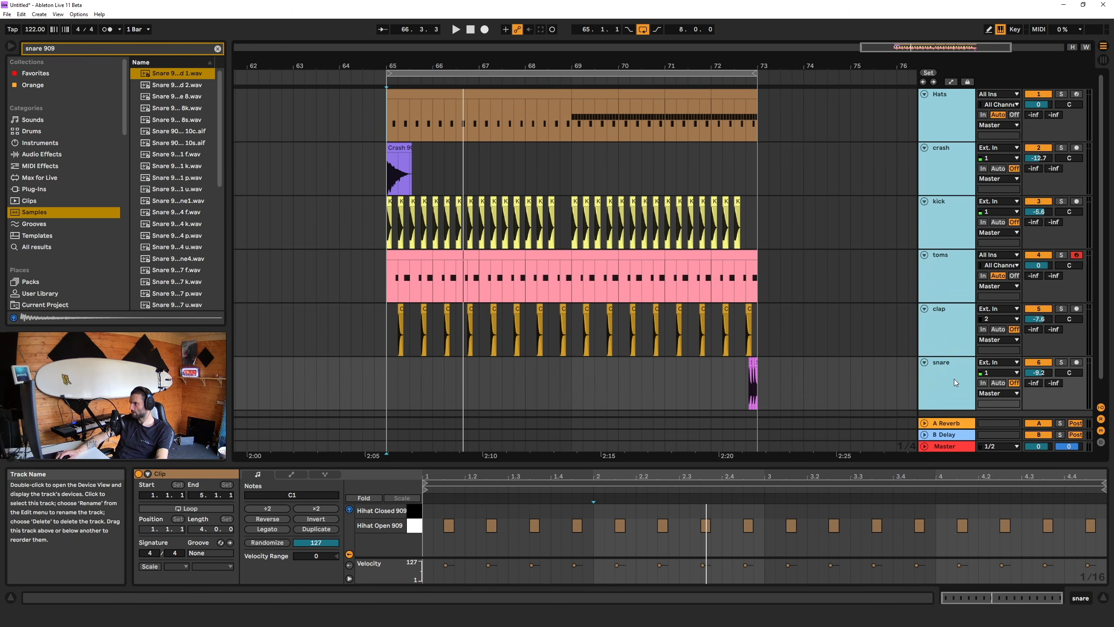
left_click(963, 123)
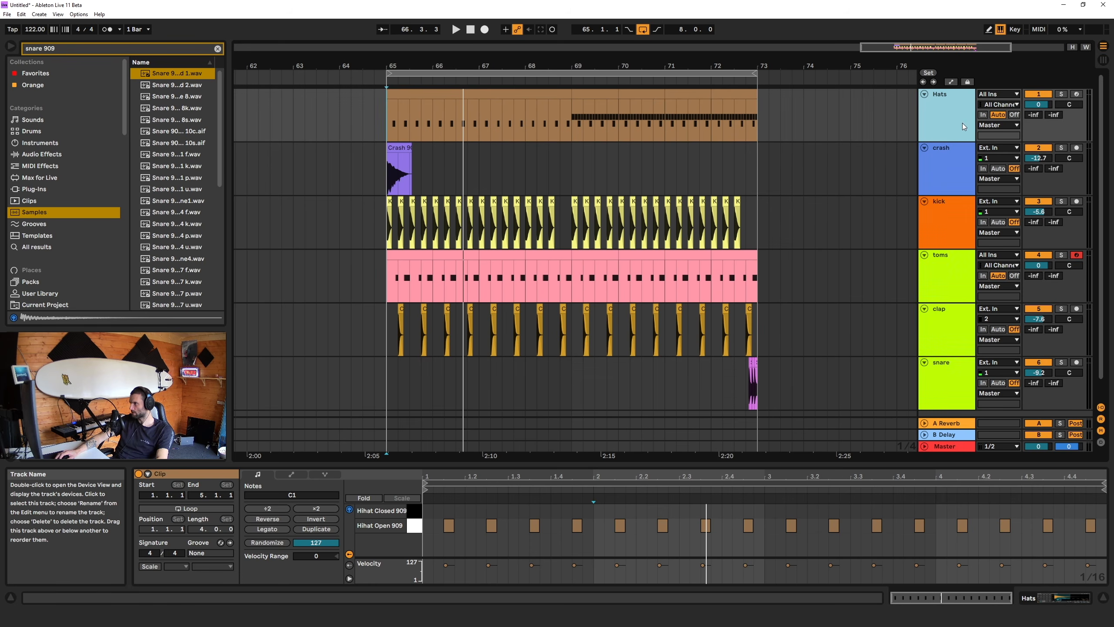
left_click(954, 380, "shift")
right_click(953, 370)
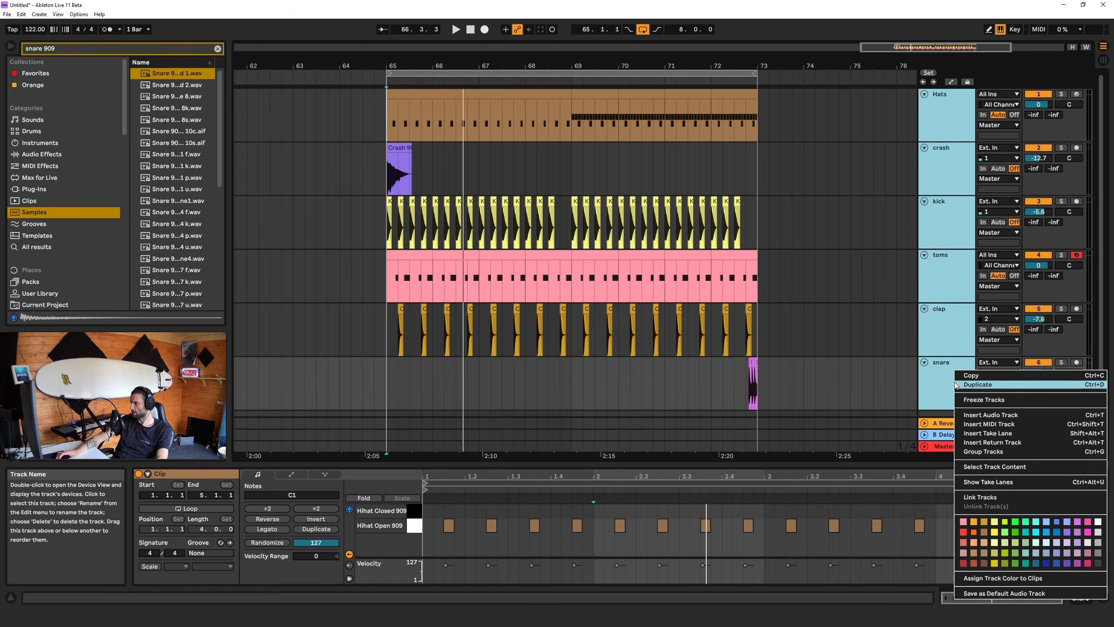
left_click(1010, 578)
left_click(395, 329)
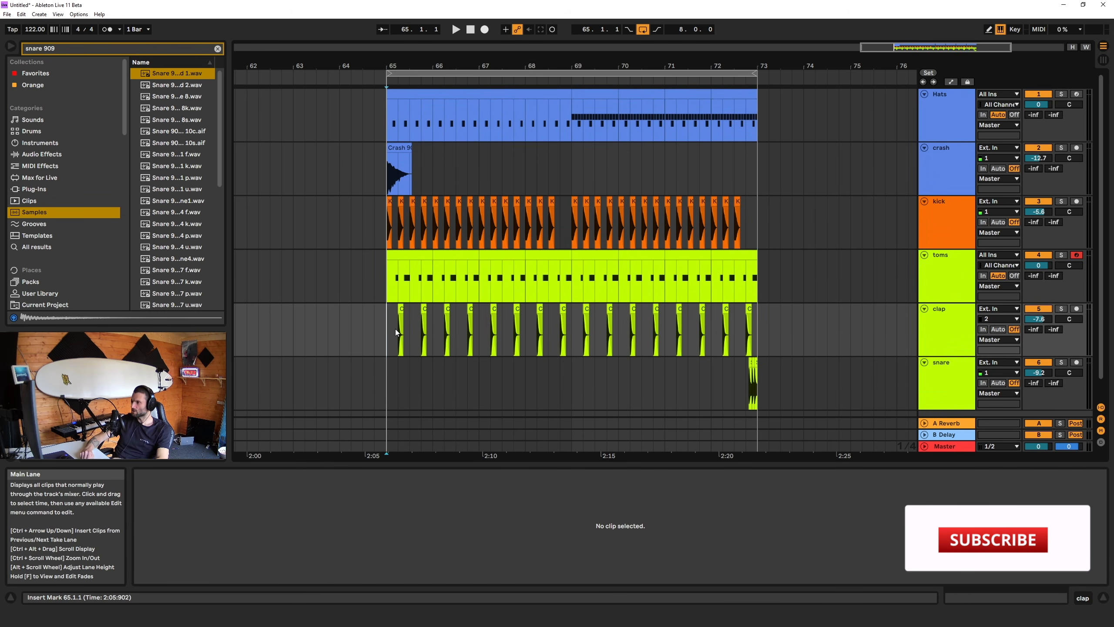